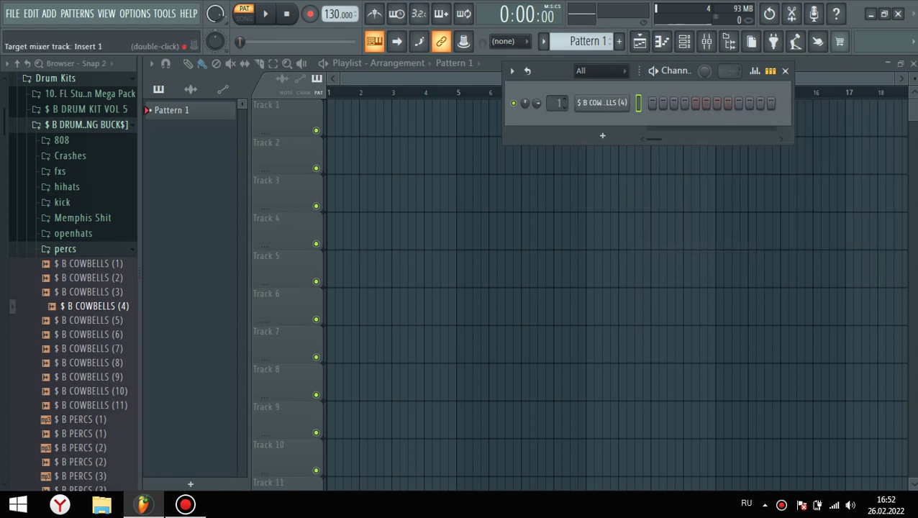
Set the project tempo to 126 BPM with the tempo tapper, dismiss the restretch question, and audition the cowbell.
right_click(334, 15)
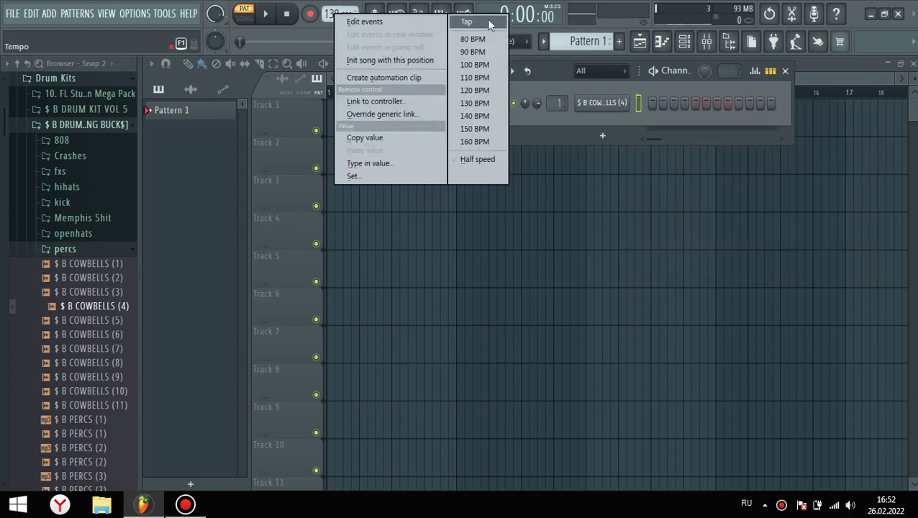
left_click(424, 21)
left_click(475, 206)
left_click(474, 207)
left_click(475, 206)
left_click(474, 206)
left_click(504, 165)
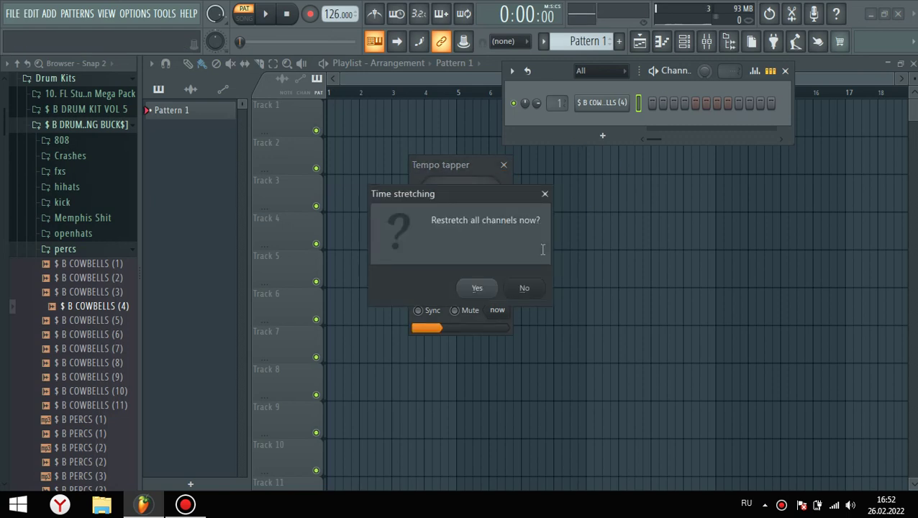
key("z")
key("z")
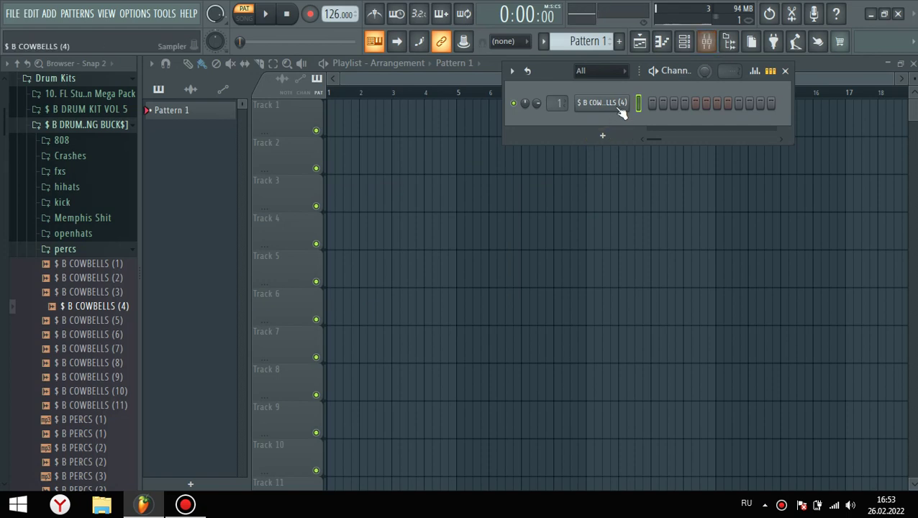
Set the time-stretching mode of the $ B COWBELLS (4) sampler to Stretch and turn on Cut itself for its channel.
left_click(611, 104)
left_click(584, 303)
left_click(570, 343)
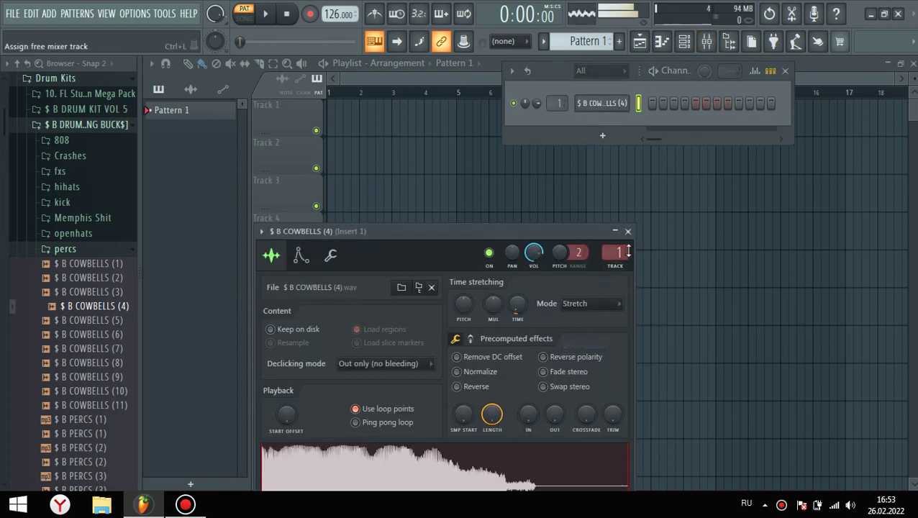
left_click(628, 232)
right_click(622, 103)
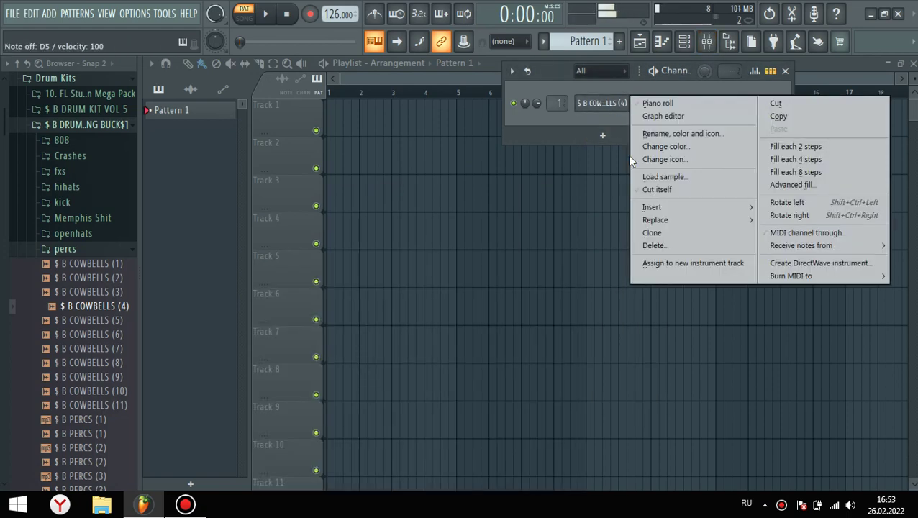
left_click(656, 190)
left_click(601, 105)
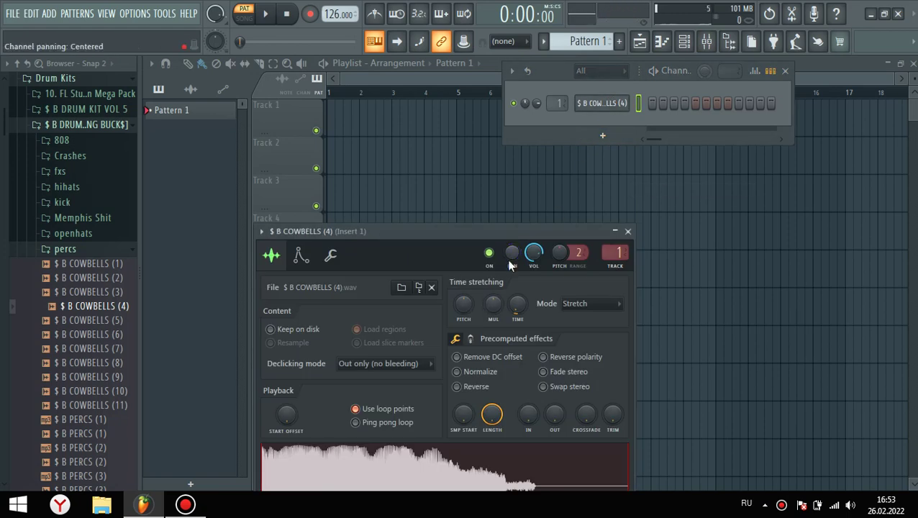
left_click_drag(464, 411, 463, 418)
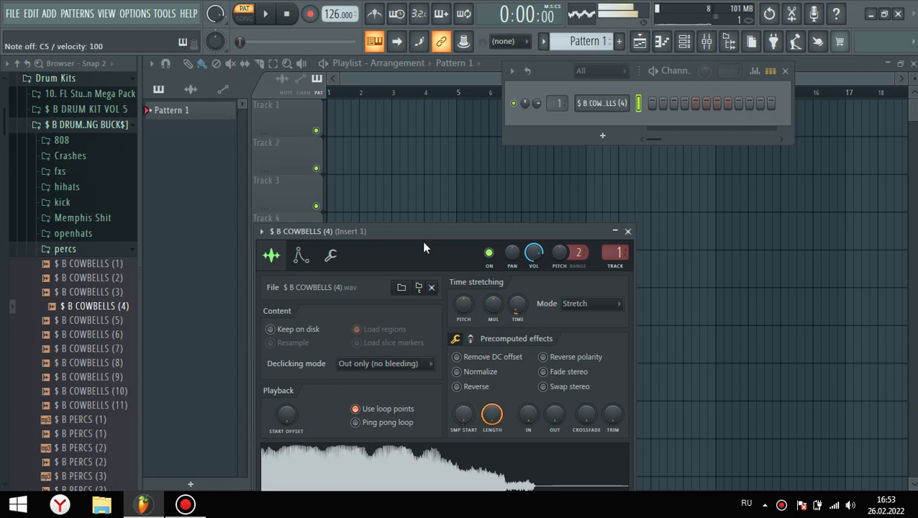
left_click_drag(425, 215, 545, 37)
right_click(519, 231)
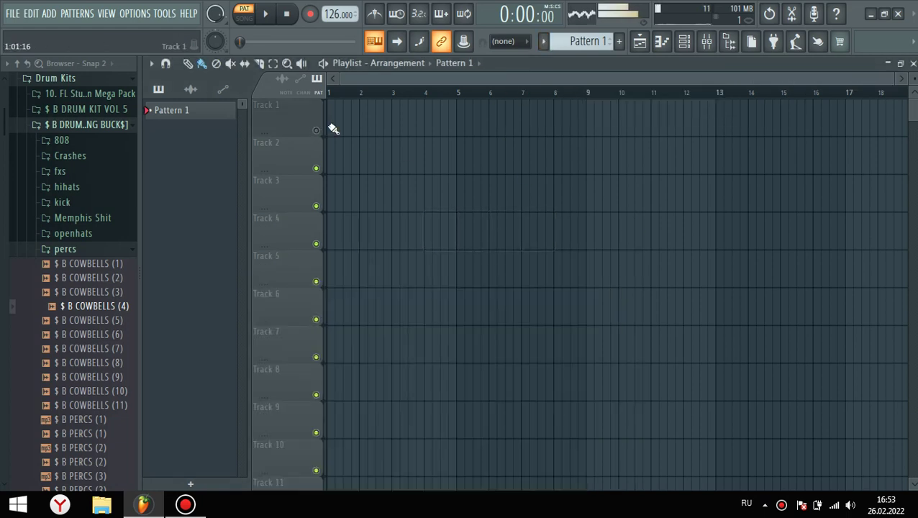
left_click(684, 42)
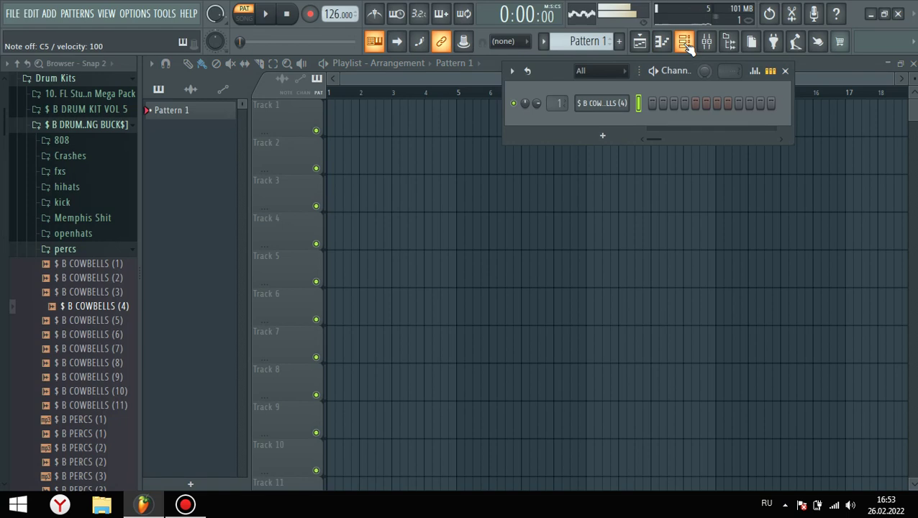
Load Fruity Soft Clipper in effect slot 10 of the mixer's Master track.
key("F9")
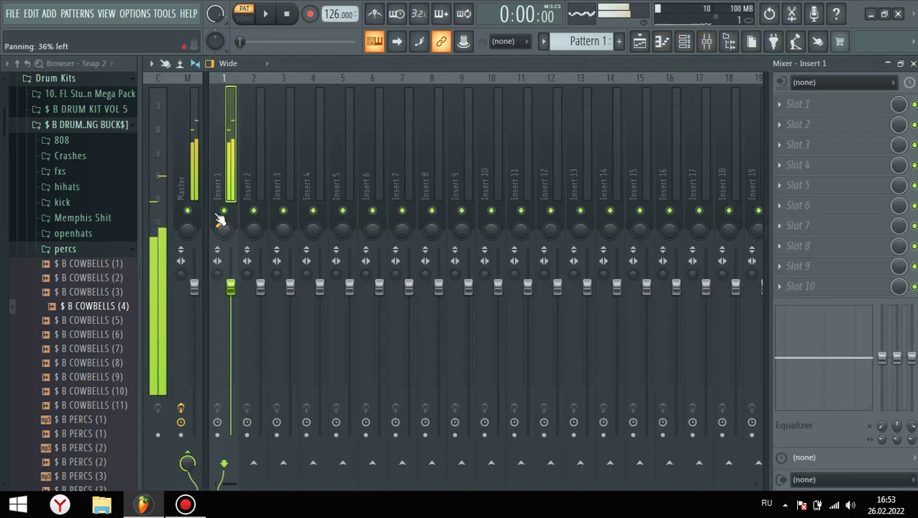
left_click(187, 230)
left_click(783, 287)
left_click(795, 182)
left_click(805, 288)
left_click(396, 239)
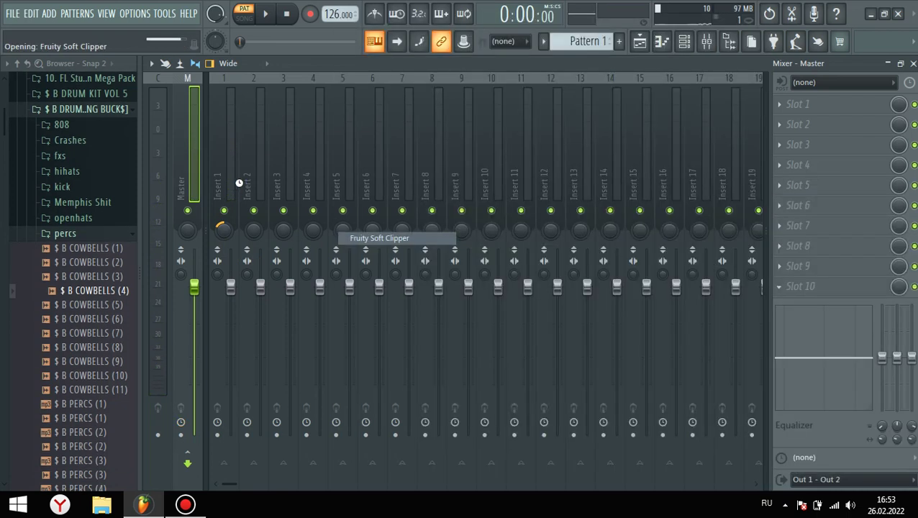
Load Fruity Parametric EQ 2 in slot 5 of mixer track Insert 1 and lower its low-frequency bands.
left_click(230, 144)
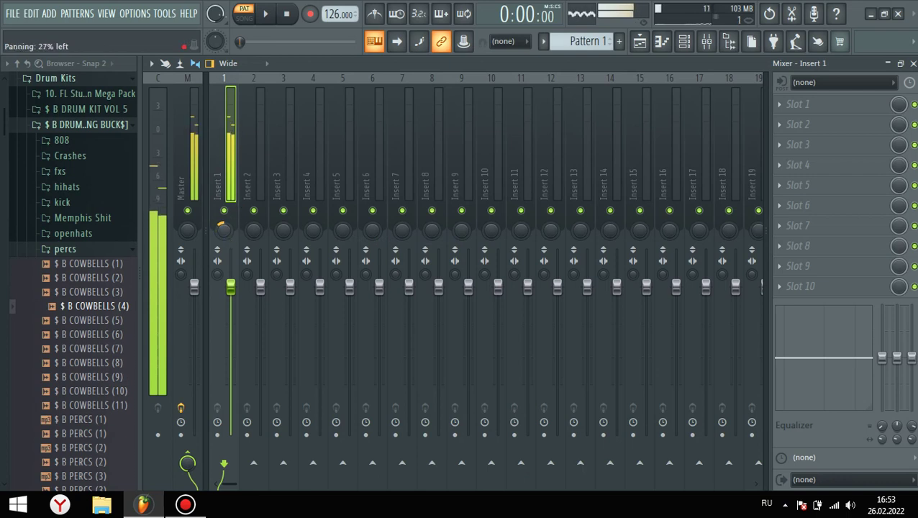
left_click(842, 185)
left_click(440, 293)
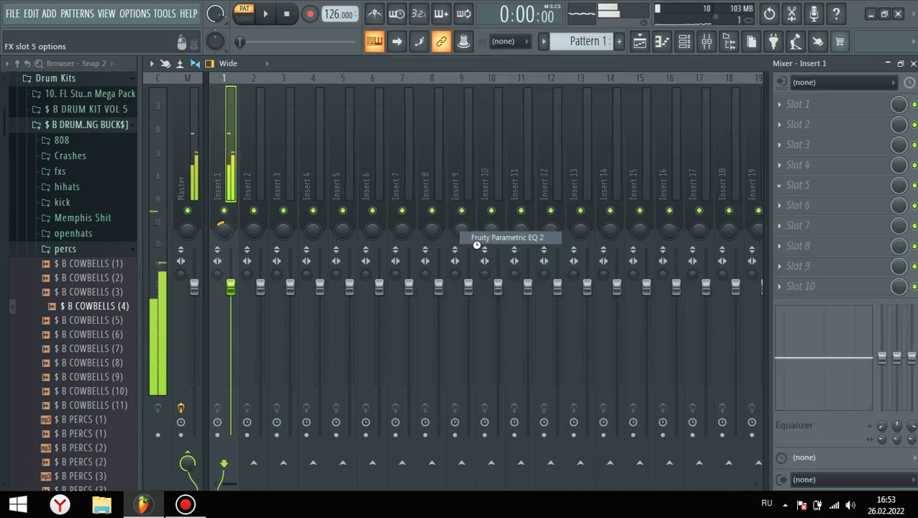
left_click_drag(212, 235, 266, 295)
left_click_drag(243, 235, 230, 263)
mouse_move(267, 292)
left_mouse_down()
mouse_move(241, 294)
mouse_move(261, 293)
left_mouse_up()
left_click(572, 128)
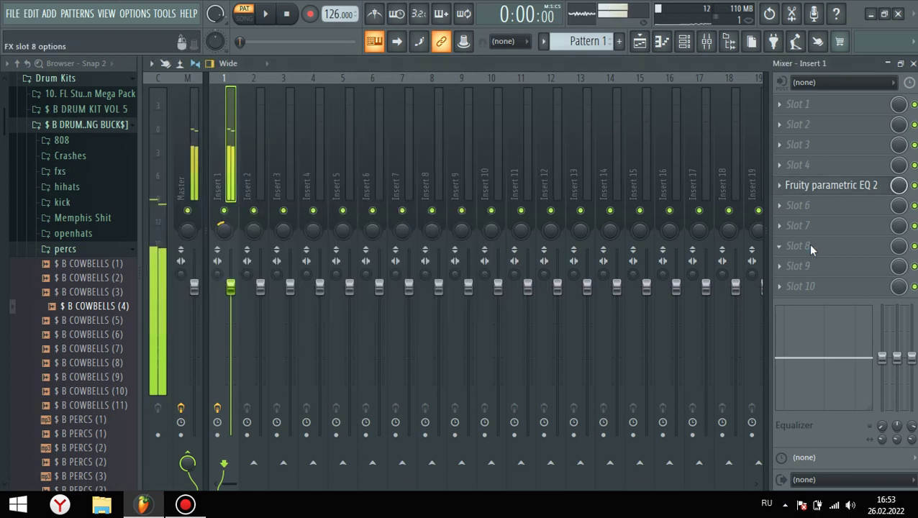
left_click(807, 243)
left_click(631, 256)
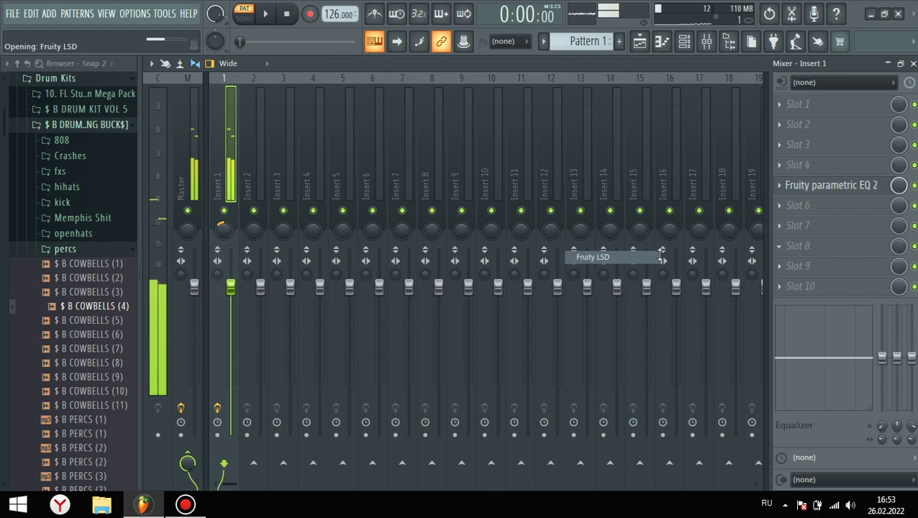
right_click(795, 246)
left_click(800, 189)
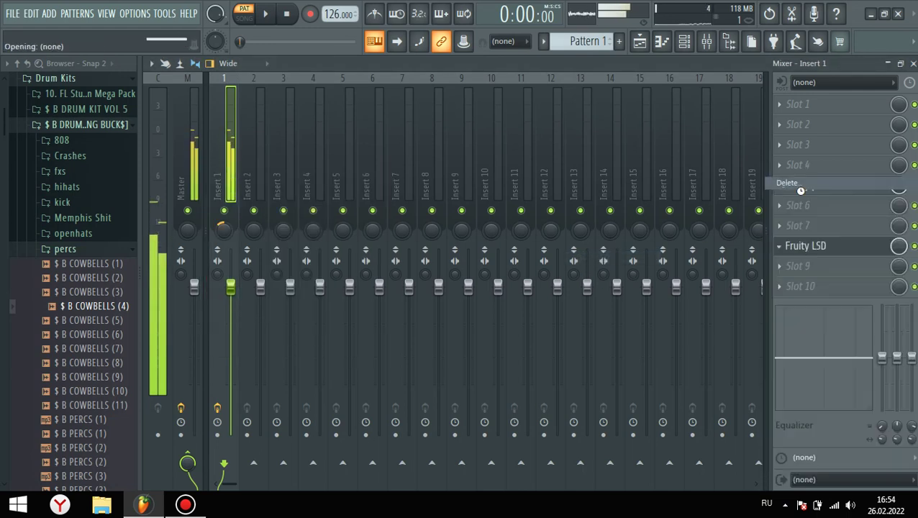
Load Effector in slot 8 of Insert 1, using its Lo-Fi effect with parameter X about 30.9 and a 66% mix level.
left_click(801, 187)
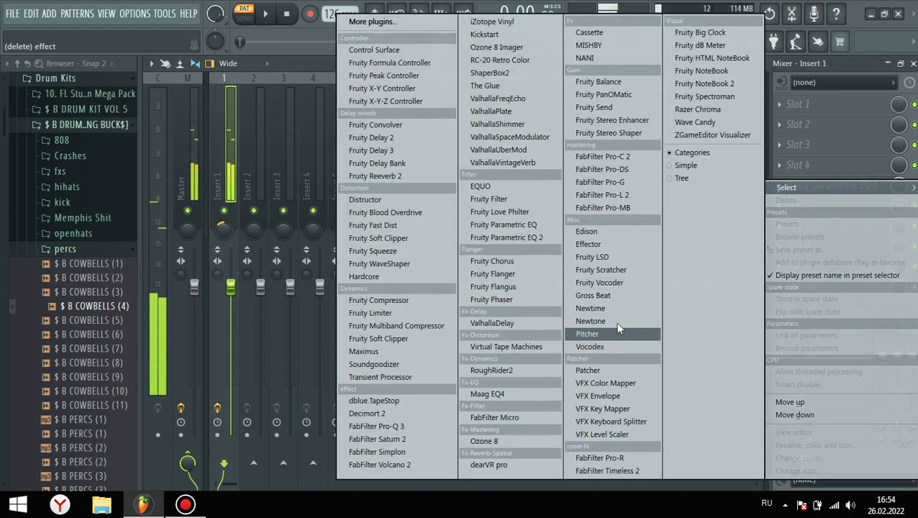
left_click(598, 245)
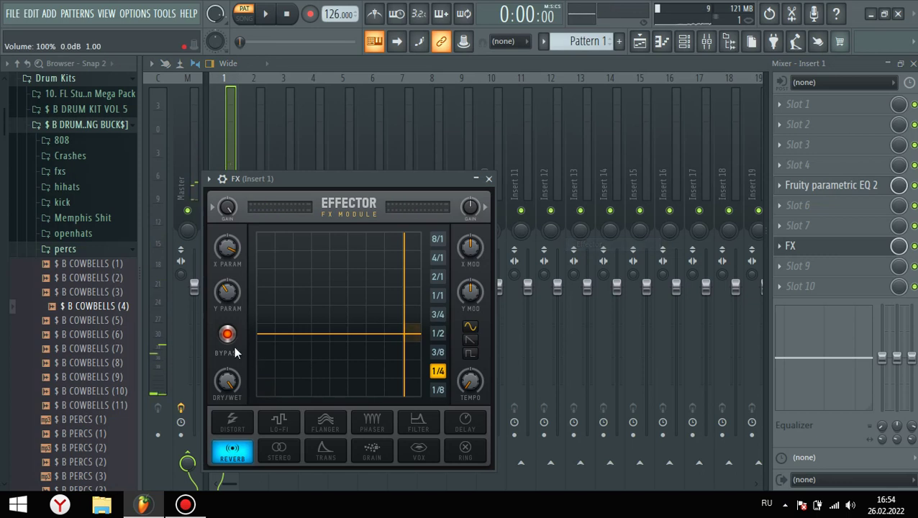
left_click(295, 419)
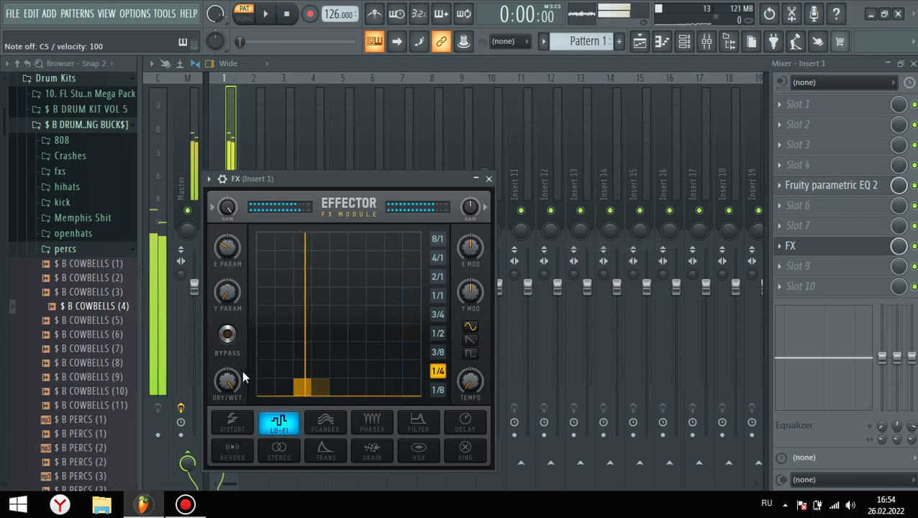
left_click_drag(309, 382, 309, 413)
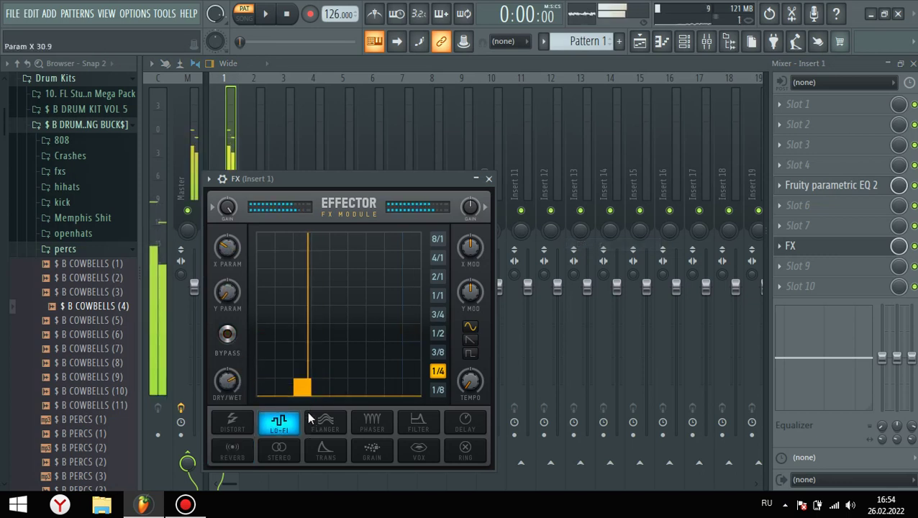
left_click(883, 261)
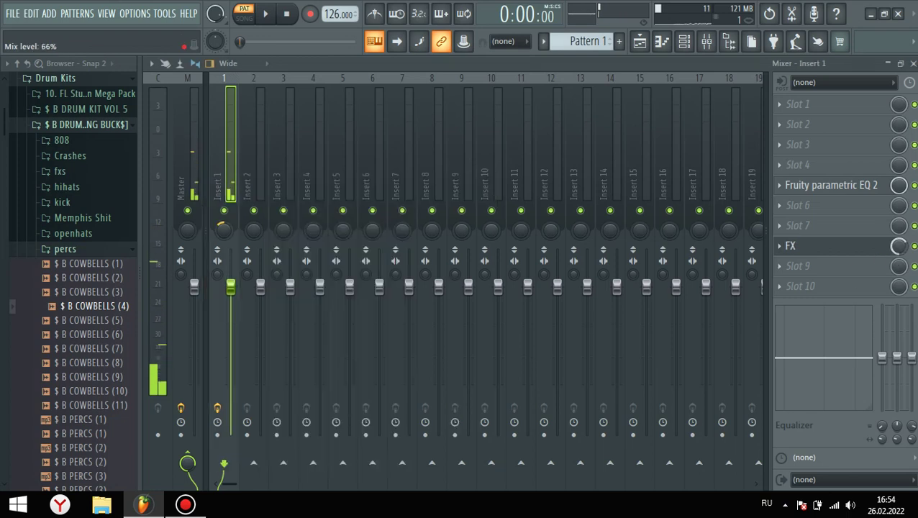
Enable the cowbell channel's volume envelope with hold at maximum and attack, decay, sustain and release at zero, and audition it.
left_click(684, 41)
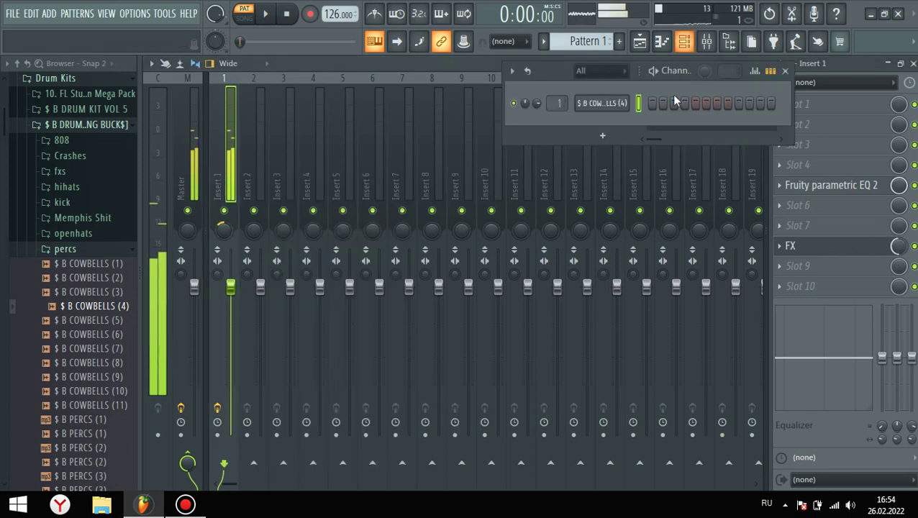
left_click(618, 103)
left_click(330, 254)
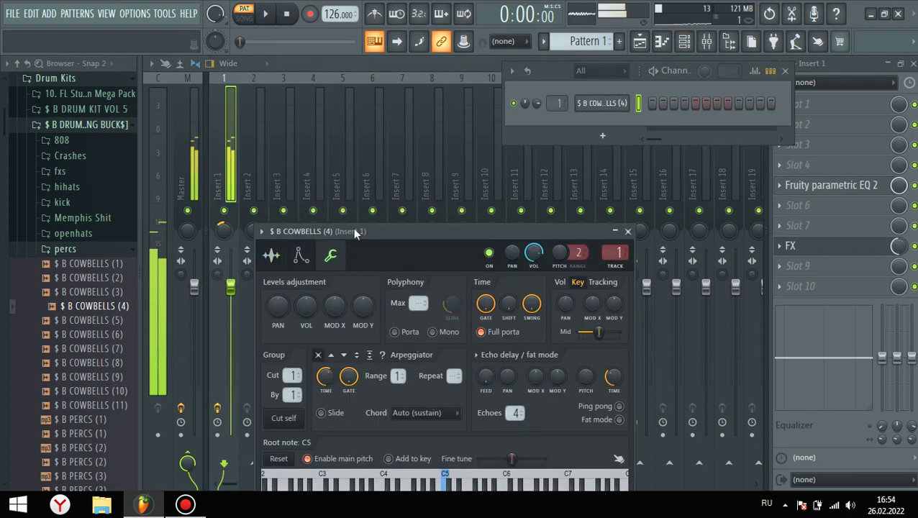
left_click_drag(353, 230, 385, 54)
left_click(332, 77)
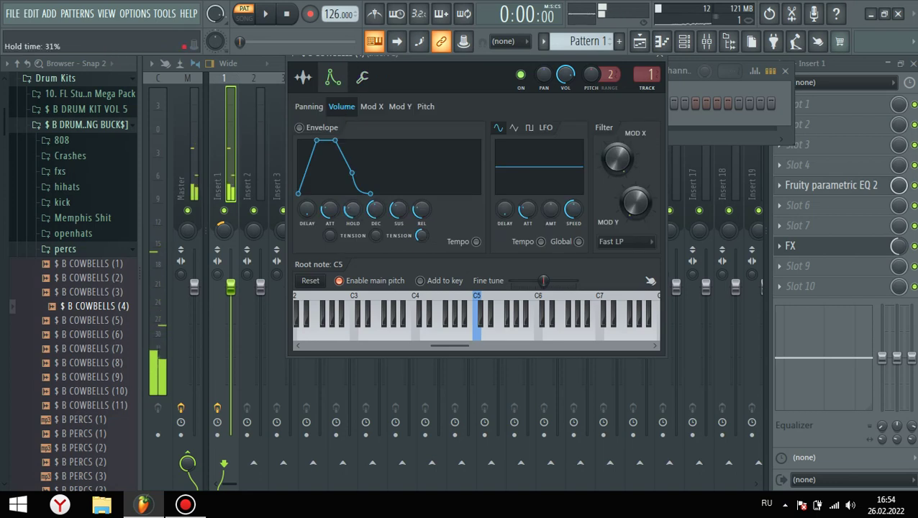
left_click_drag(352, 211, 352, 147)
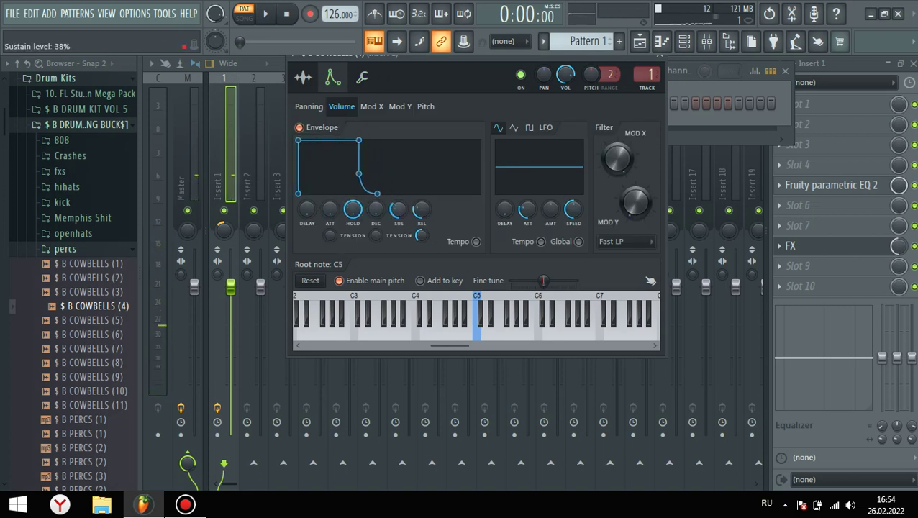
key("c")
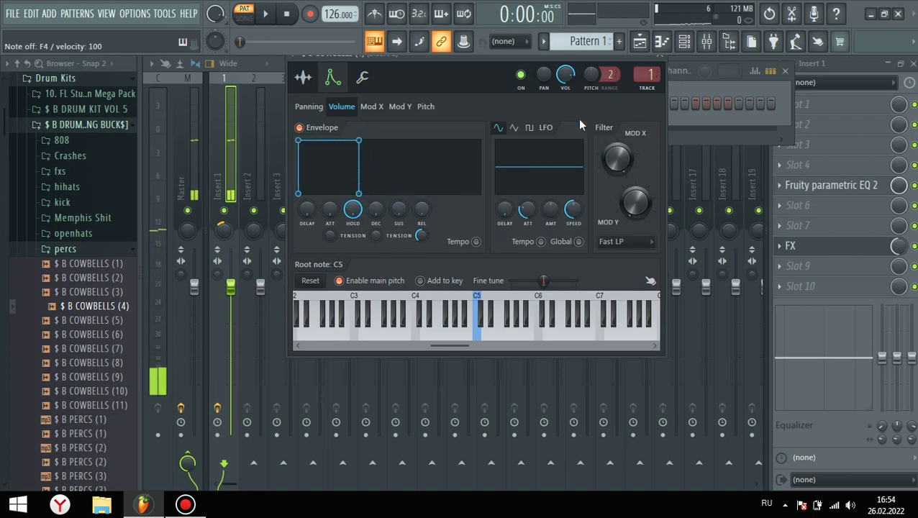
key("x")
key("c")
left_click(658, 57)
key("c")
Draw a one-beat E4 note at the start of bar 1 in the cowbell channel's piano roll.
right_click(620, 107)
left_click(601, 102)
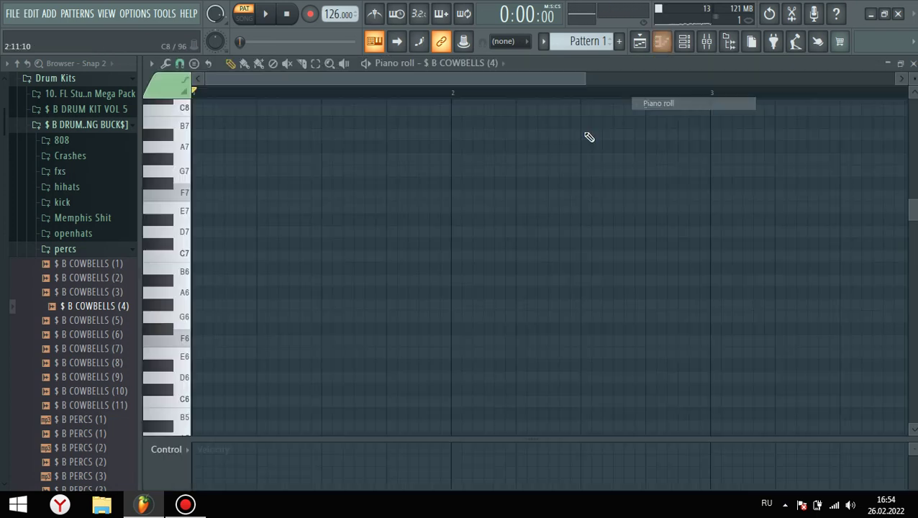
left_click(202, 219)
left_click_drag(169, 228, 161, 355)
left_click_drag(207, 345, 201, 381)
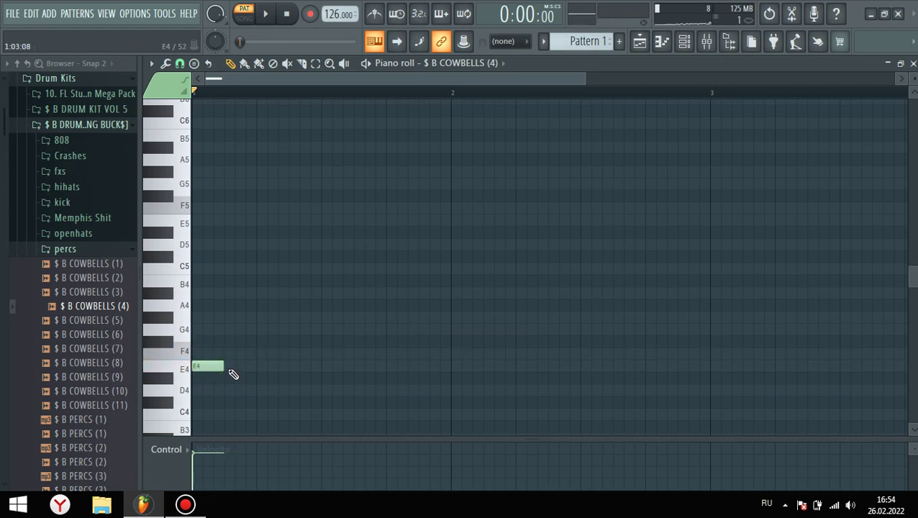
scroll(263, 370, "down", 3)
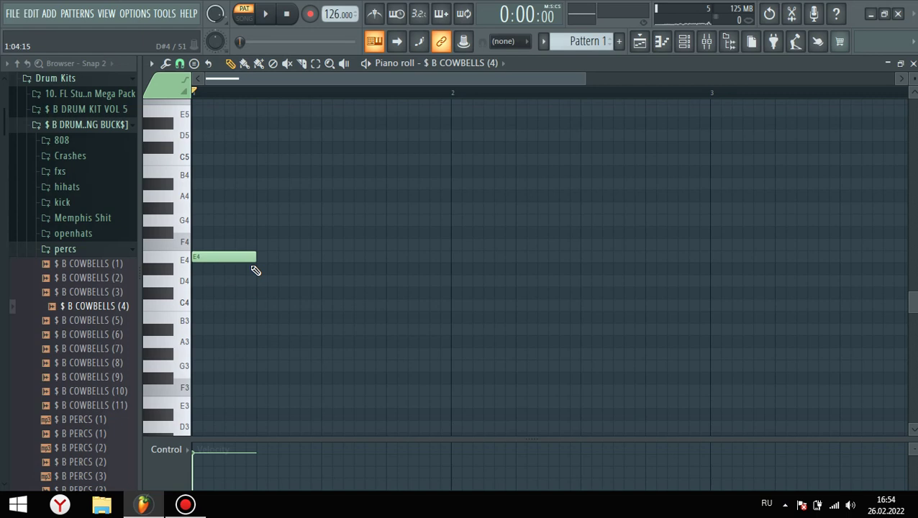
Duplicate the E4 note three times to fill bar 1.
key("ctrl+b")
key("ctrl+b")
key("ctrl+b")
Set the project tempo to 120 BPM while playing back the pattern to check the speed.
key("space")
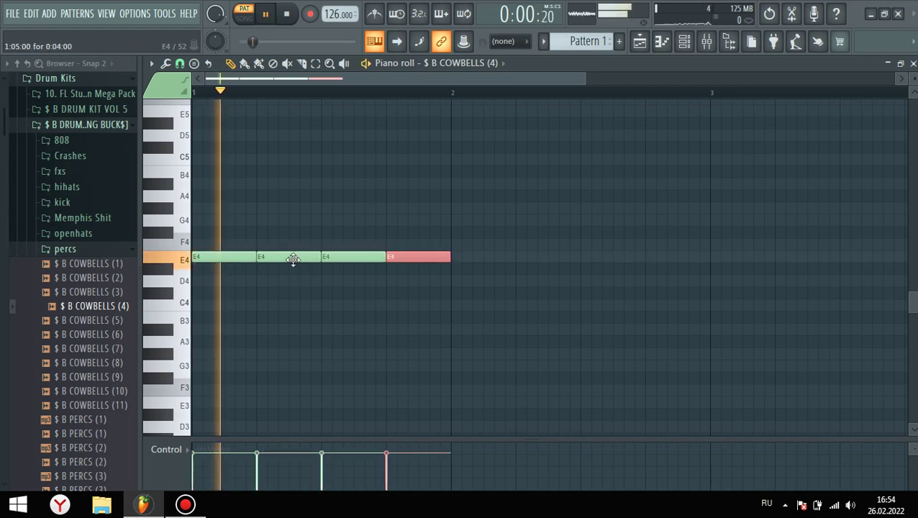
key("space")
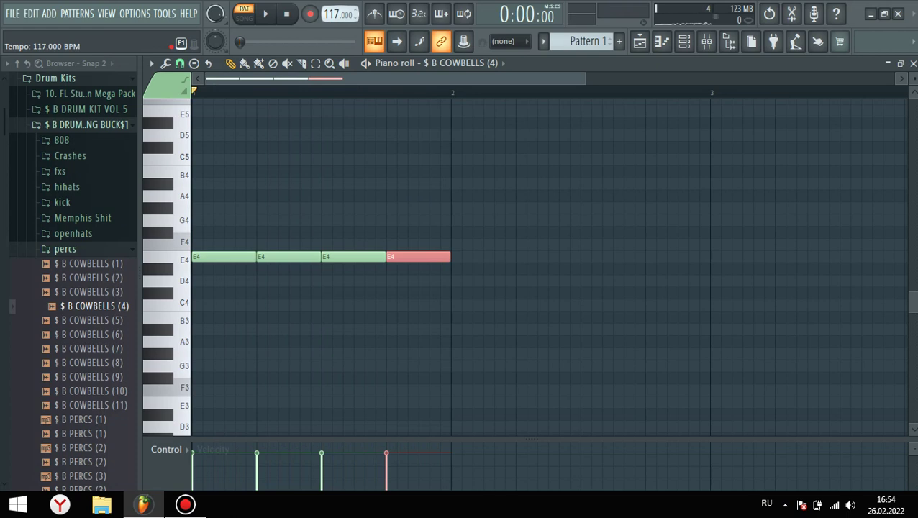
key("space")
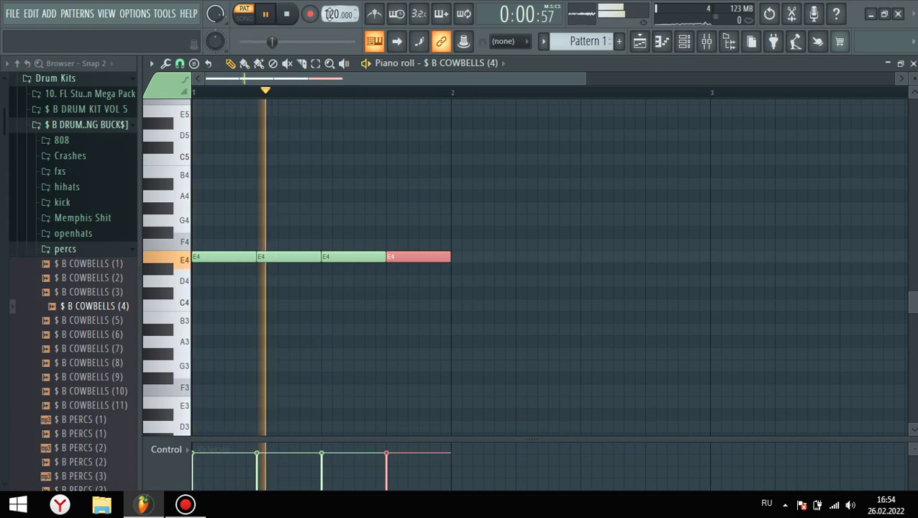
key("space")
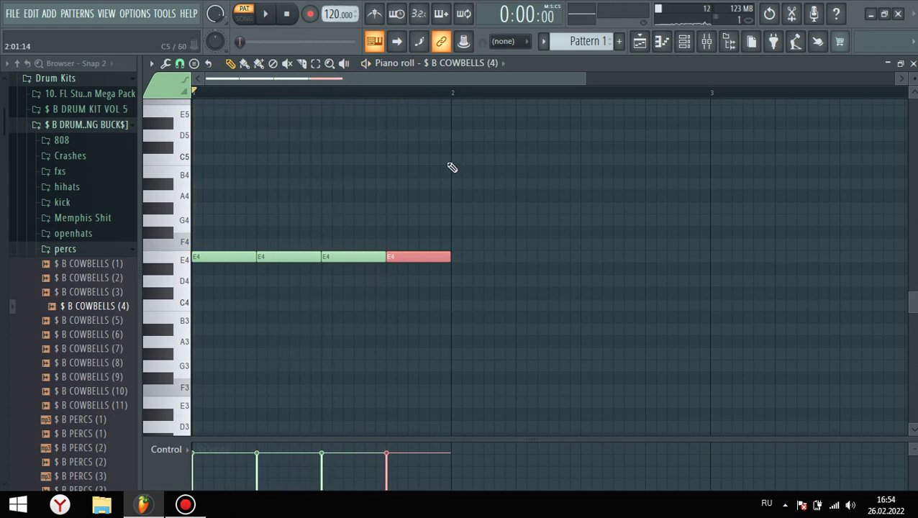
Duplicate the last E4 note four more times to fill bar 2.
key("ctrl+b")
key("ctrl+b")
key("ctrl+b")
key("ctrl+b")
scroll(467, 171, "down", 2)
left_click(598, 278)
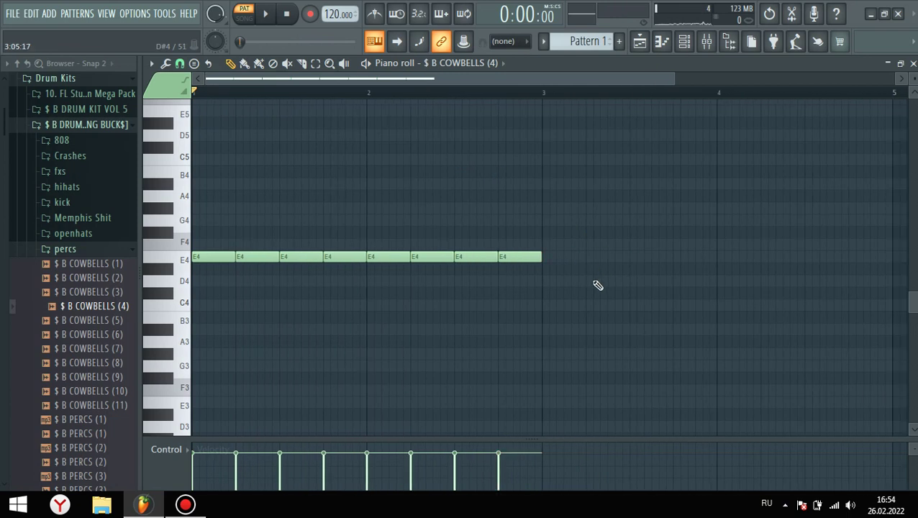
Copy all eight E4 notes to bars 3 and 4 at pitch G4, and play the pattern.
key("ctrl+a")
left_click_drag(198, 256, 547, 214)
key("space")
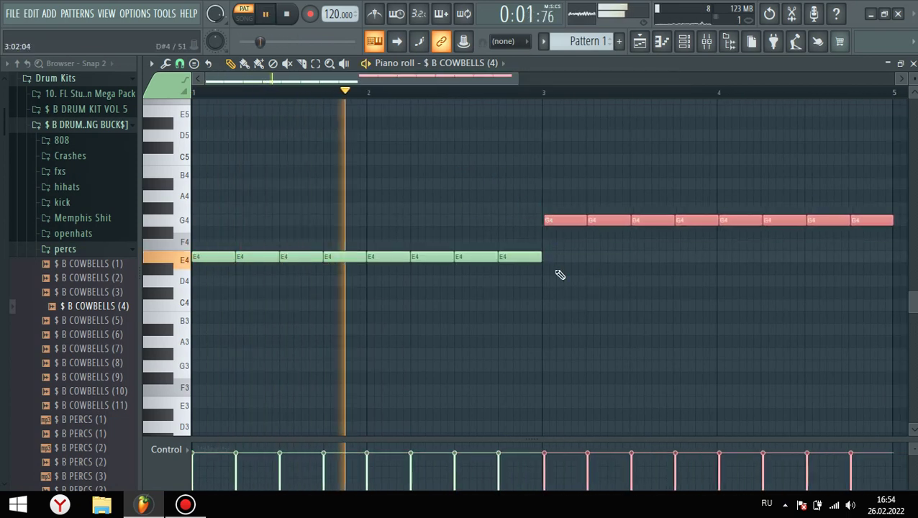
Lower the four G4 notes in bar 4 to F4, play the pattern, and deselect them.
scroll(559, 275, "up", 2)
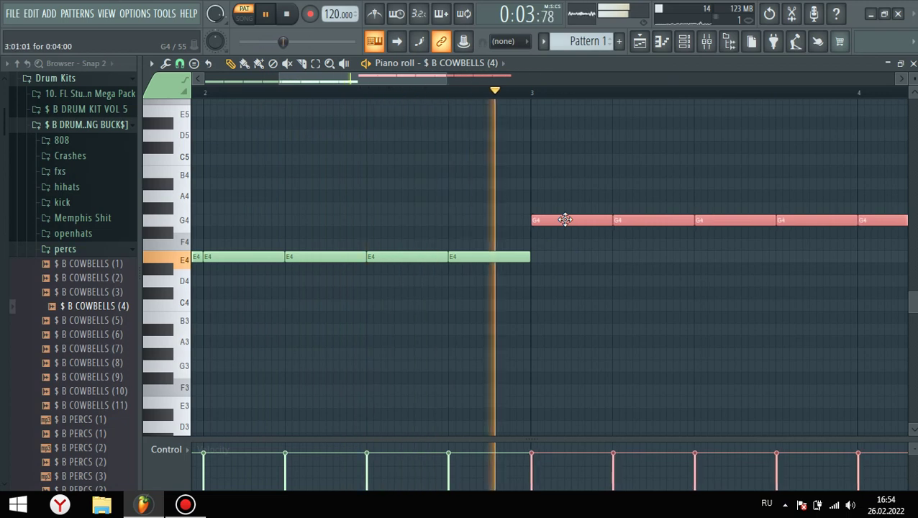
scroll(366, 203, "down", 2)
left_click(626, 276, "ctrl")
scroll(584, 269, "up", 1)
left_click_drag(595, 233, 414, 243)
key("space")
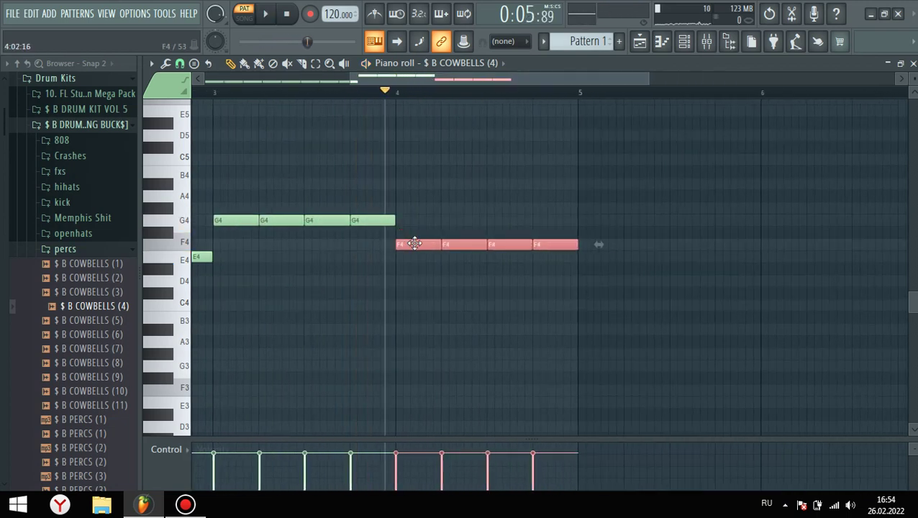
key("space")
left_click(508, 283, "ctrl")
key("space")
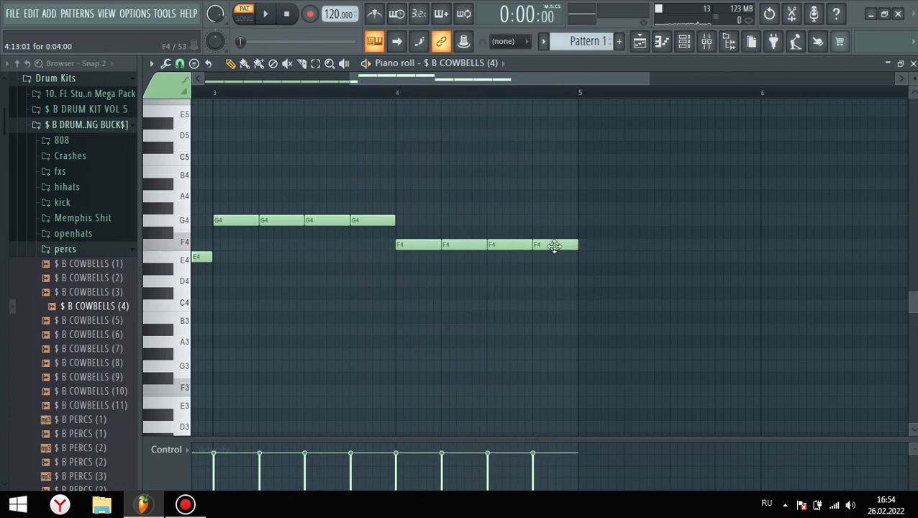
Lower the last note of bar 4 to D4 and play back the pattern to check it.
left_click_drag(554, 246, 559, 284)
key("space")
scroll(631, 264, "down", 4)
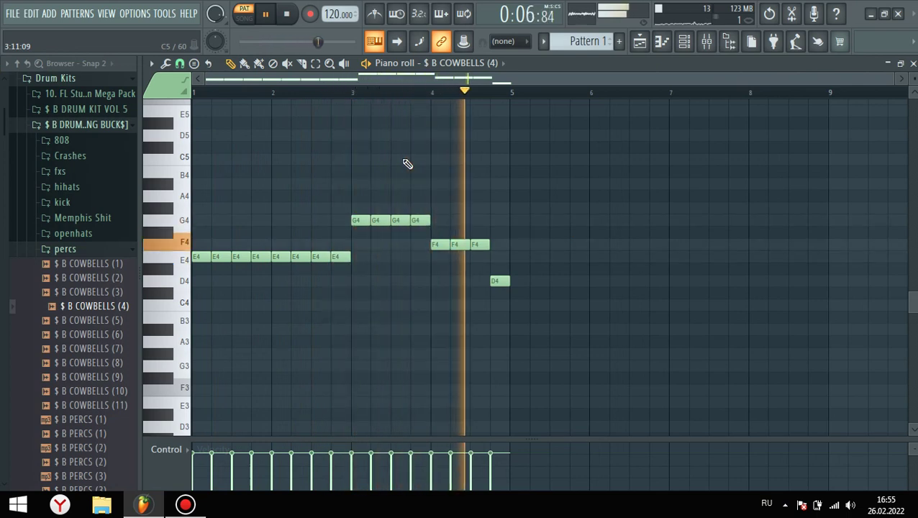
key("space")
scroll(489, 282, "up", 5)
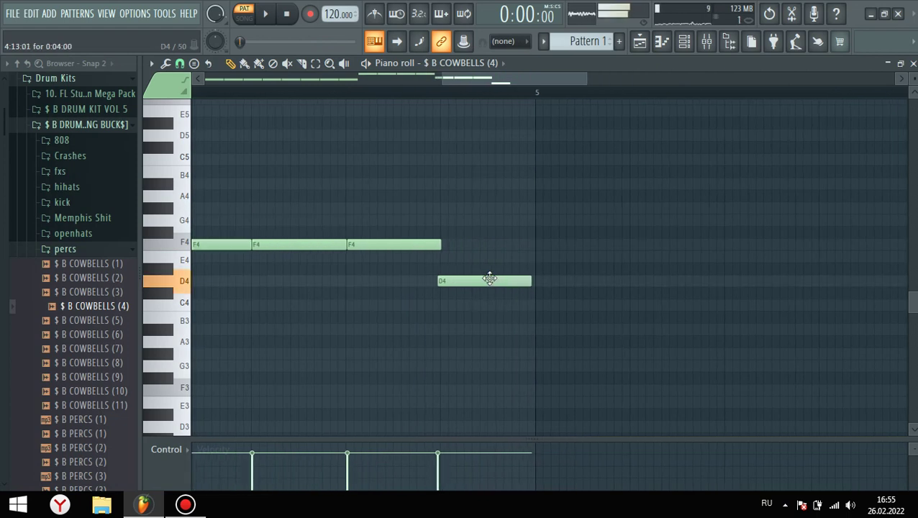
left_click_drag(486, 279, 477, 279)
scroll(469, 286, "up", 5)
Delete all the melody notes except the first E4 note in bar 1.
right_click(433, 281)
scroll(317, 266, "up", 1)
scroll(615, 276, "down", 8)
right_click(382, 221)
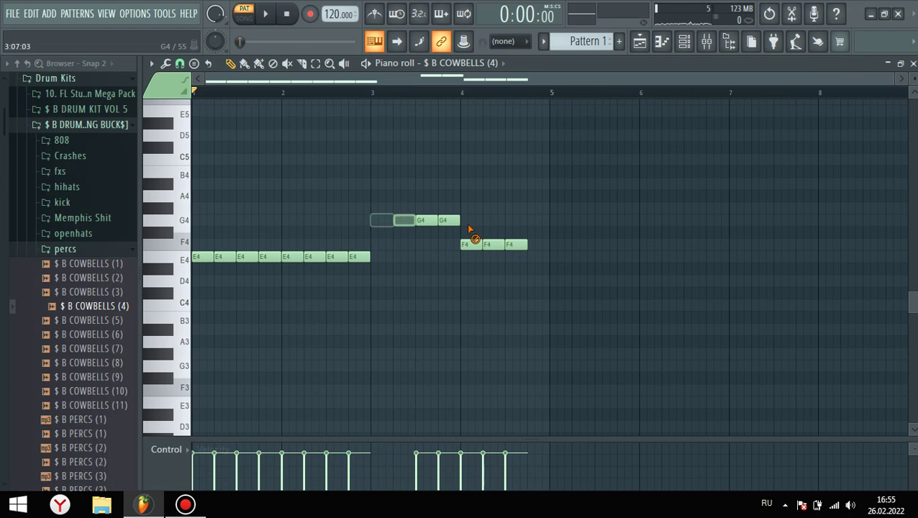
left_click_drag(504, 256, 219, 264)
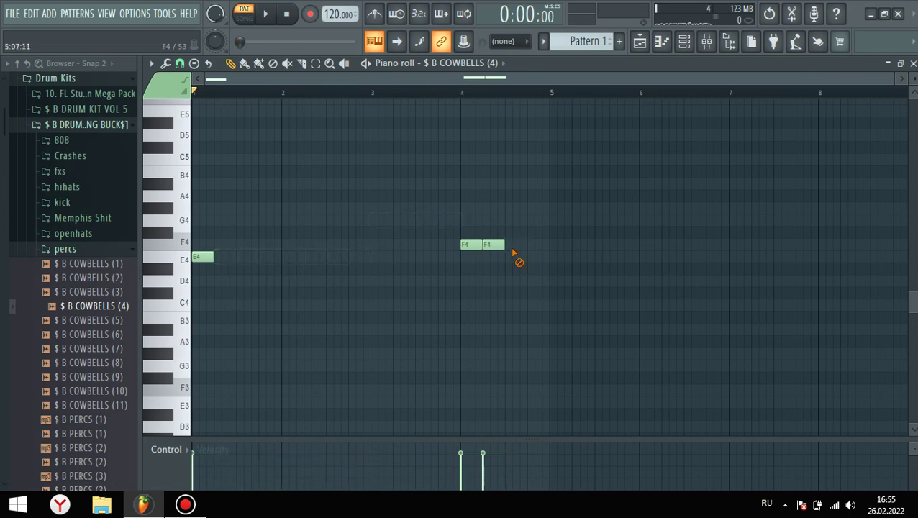
left_click_drag(512, 252, 168, 264)
Duplicate the remaining E4 note to fill bar 1, and copy those four notes into bar 2.
scroll(167, 264, "up", 5)
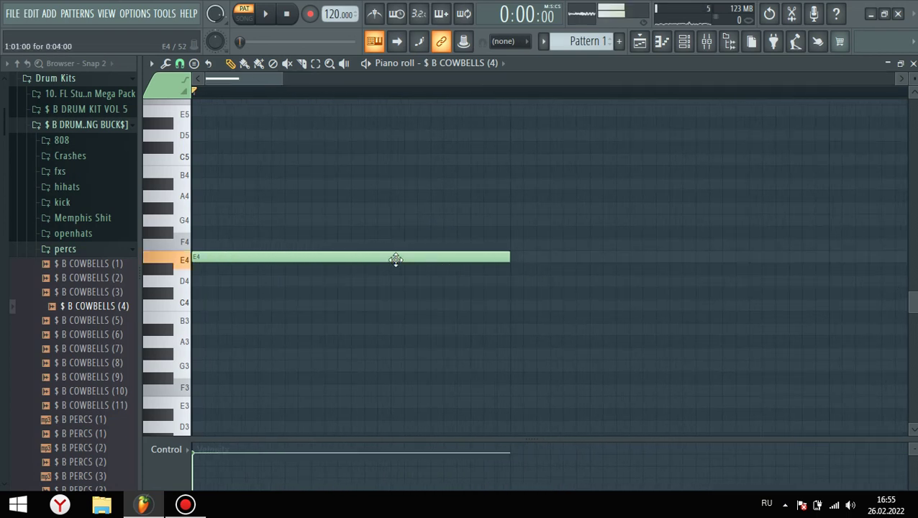
key("ctrl+a")
key("ctrl+b")
key("ctrl+b")
key("ctrl+b")
scroll(340, 305, "down", 6)
left_click_drag(471, 269, 216, 262)
key("ctrl+b")
Copy the four-note group into bar 3 at pitch G4 and into bar 4 at pitch F4.
scroll(461, 281, "down", 4)
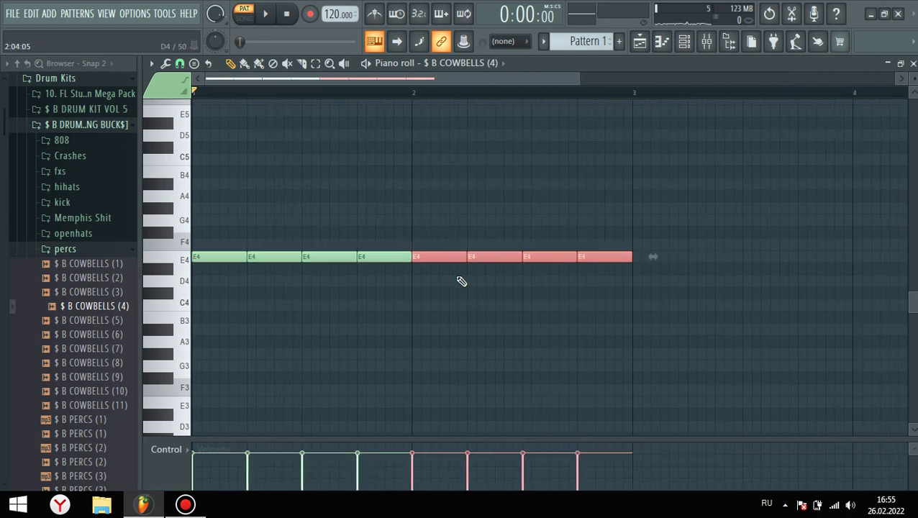
left_click_drag(456, 259, 455, 219)
key("ctrl+b")
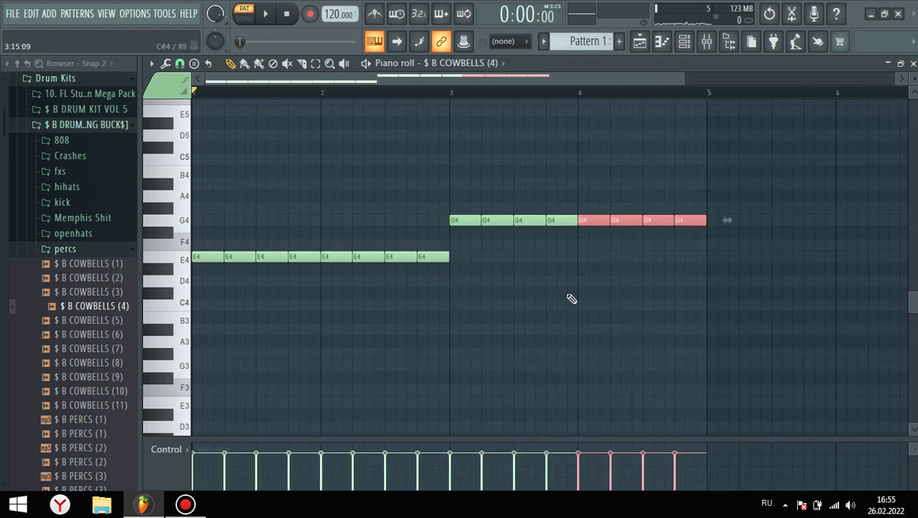
scroll(572, 299, "up", 4)
left_click_drag(604, 225, 609, 251)
scroll(777, 309, "down", 4)
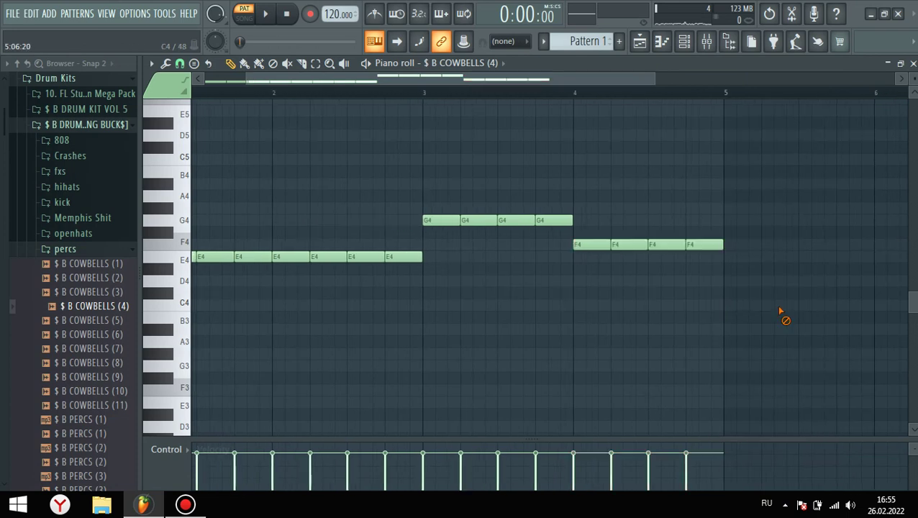
Lower the last F4 note of bar 4 to D4 and play back the pattern.
scroll(731, 288, "up", 4)
left_click(702, 272)
right_click(701, 270)
left_click_drag(673, 243, 668, 275)
scroll(729, 263, "down", 5)
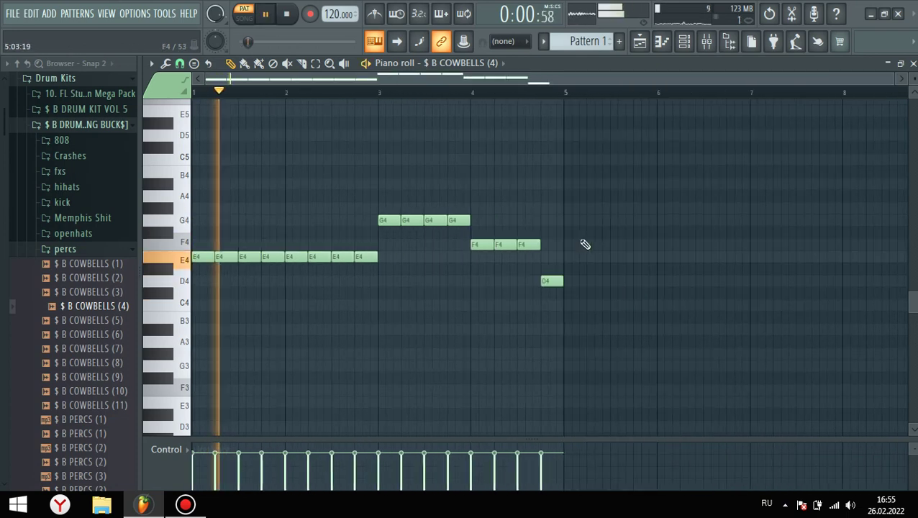
Add Kickstart to slot 10 of mixer Insert 1 with the Mids Chain curve, and raise the insert's volume to 105%.
left_click(705, 43)
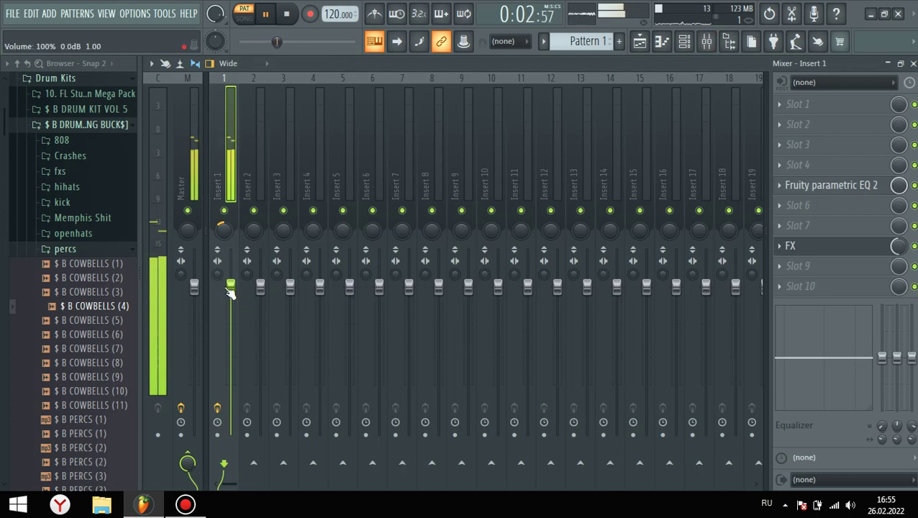
left_click(816, 288)
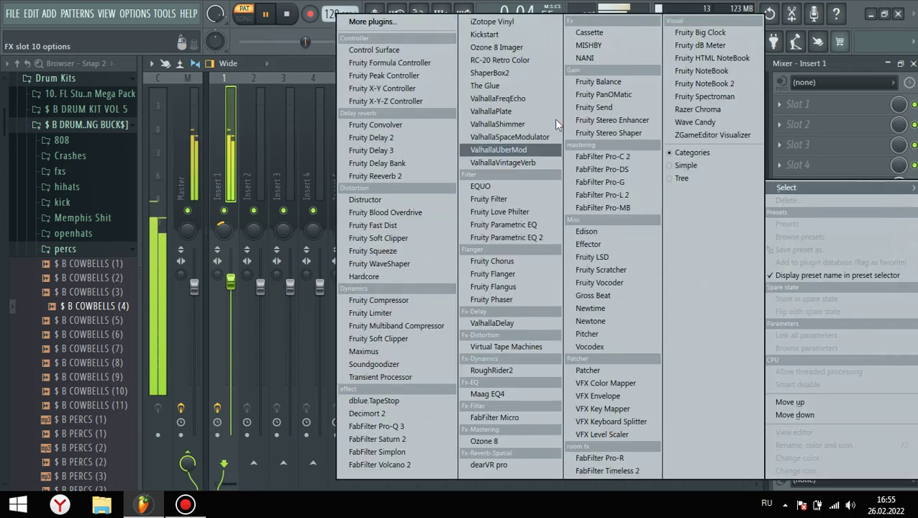
left_click(484, 33)
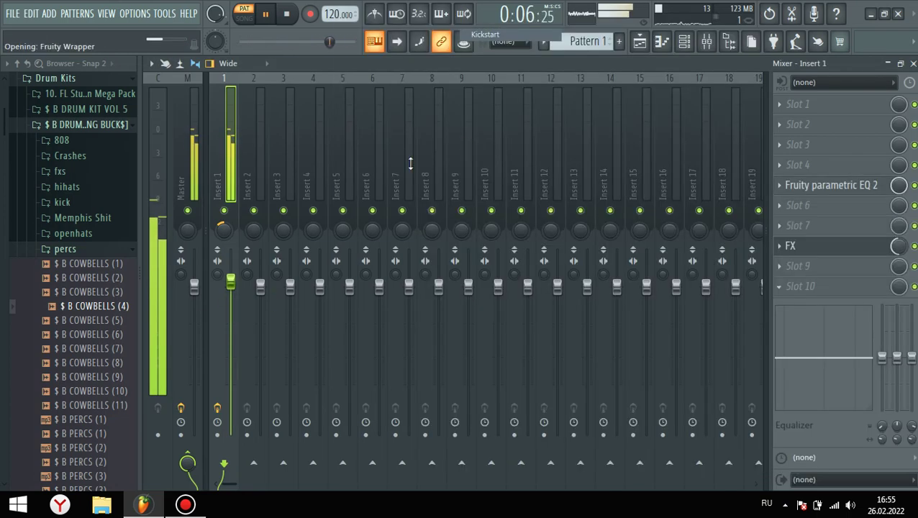
left_click(433, 412)
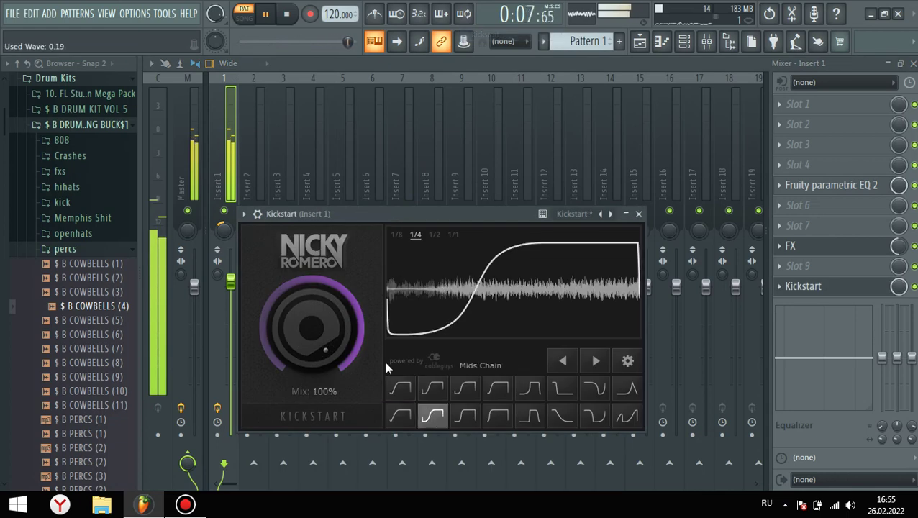
left_click(217, 174)
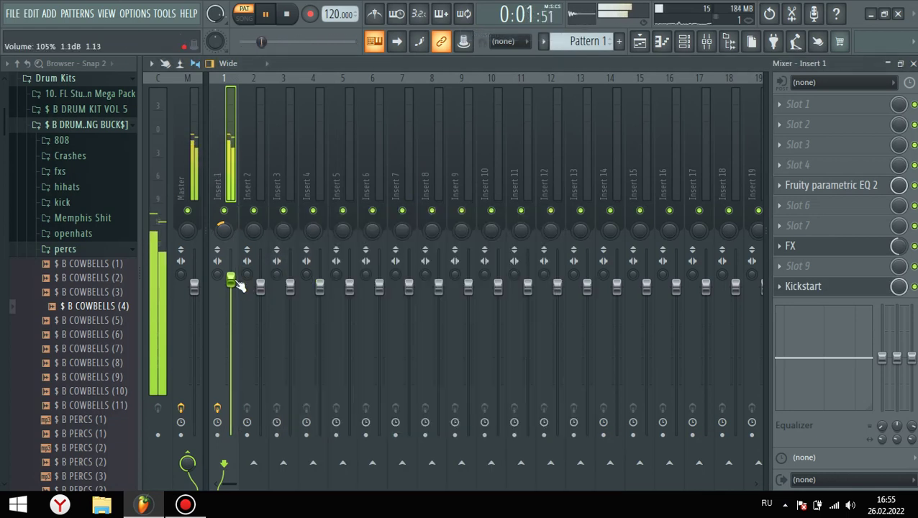
Stop playback and audition the cowbell samples in the percs folder, including $ B COWBELLS (6).
left_click(71, 251)
left_click(70, 251)
key("space")
left_click(103, 123)
left_click(89, 95)
left_click(94, 136)
left_click(95, 152)
left_click(97, 180)
left_click(100, 167)
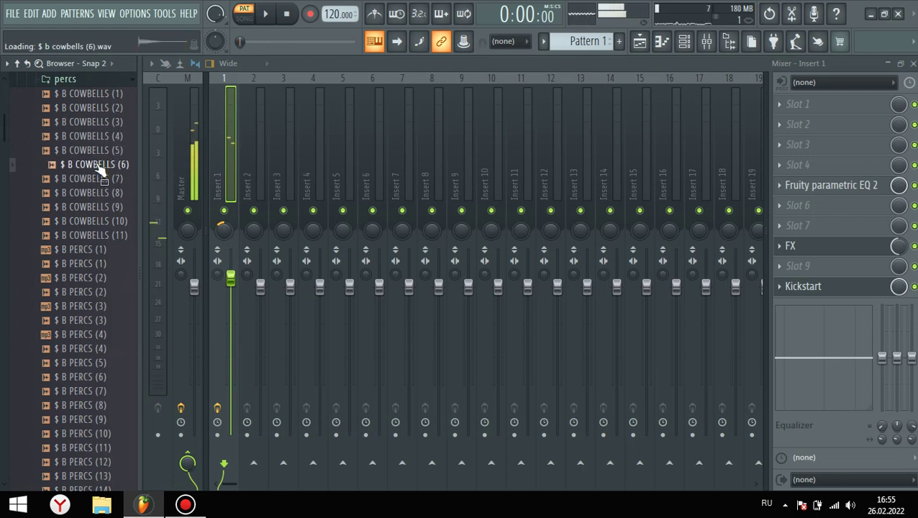
Add the $ B COWBELLS (6) sample as a new channel in the channel rack and set it to cut itself.
left_click(674, 43)
left_click_drag(74, 172, 612, 124)
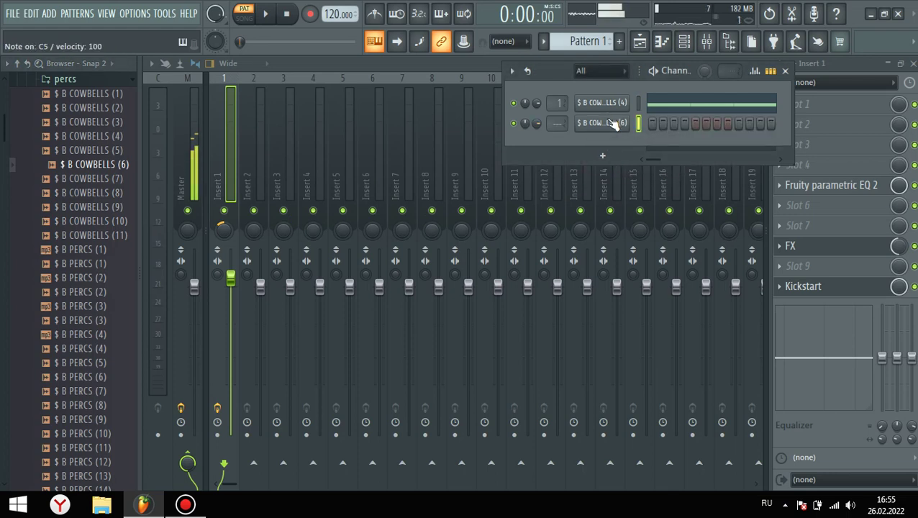
right_click(612, 124)
left_click(665, 213)
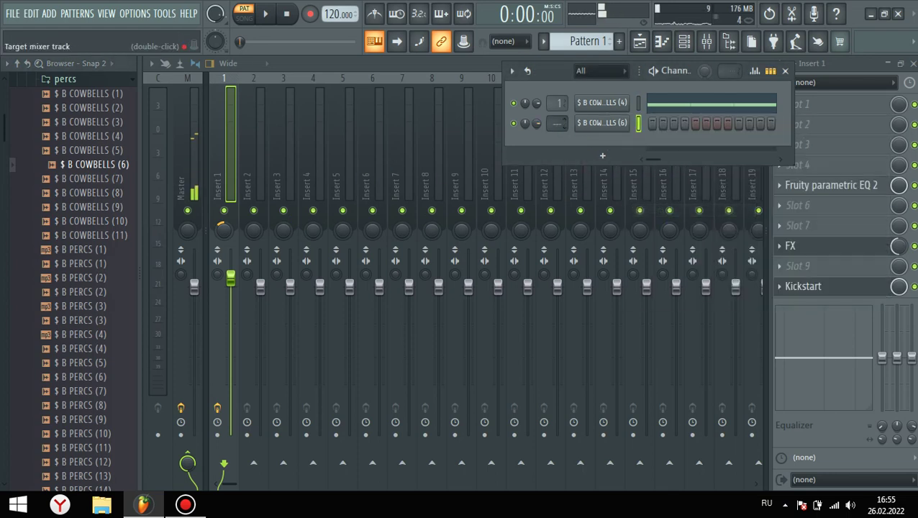
Route the $ B COWBELLS (6) channel to mixer track 2, adjusting that insert's panning and raising its volume.
left_click_drag(557, 124, 557, 115)
left_click_drag(254, 232, 254, 236)
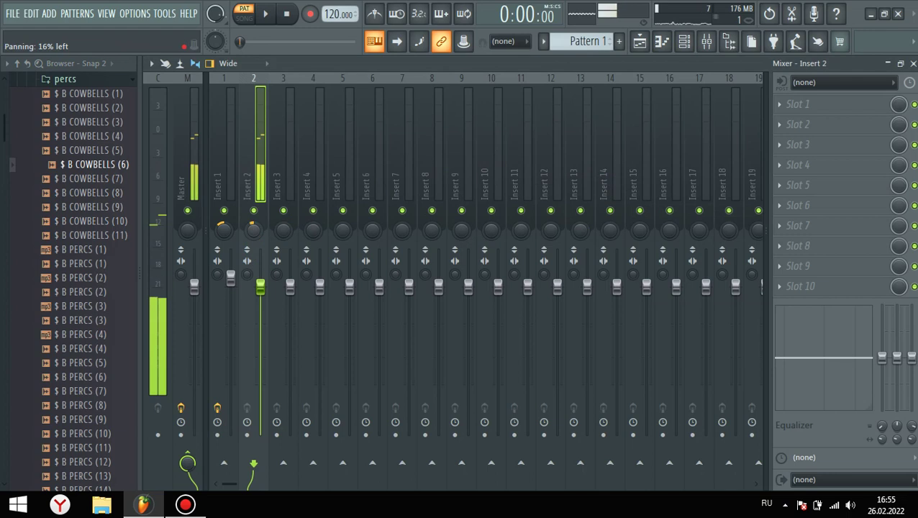
left_click_drag(261, 286, 266, 267)
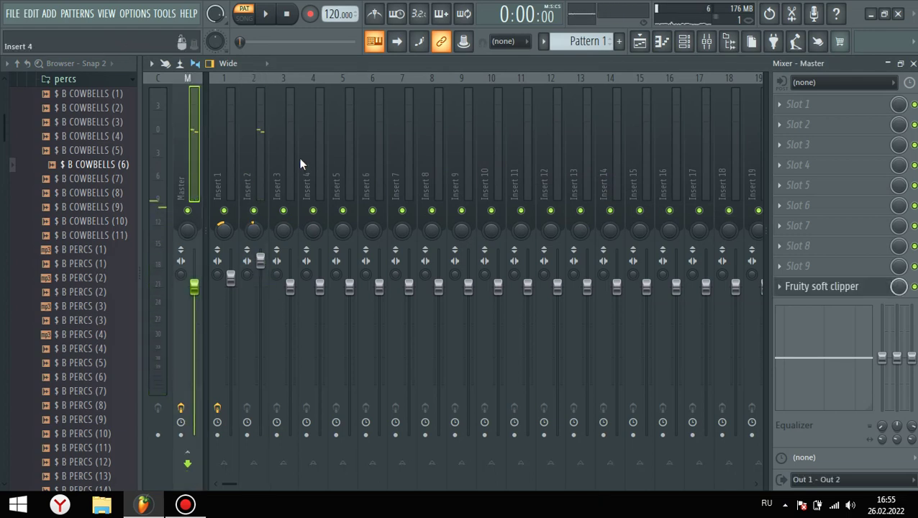
left_click_drag(262, 263, 264, 261)
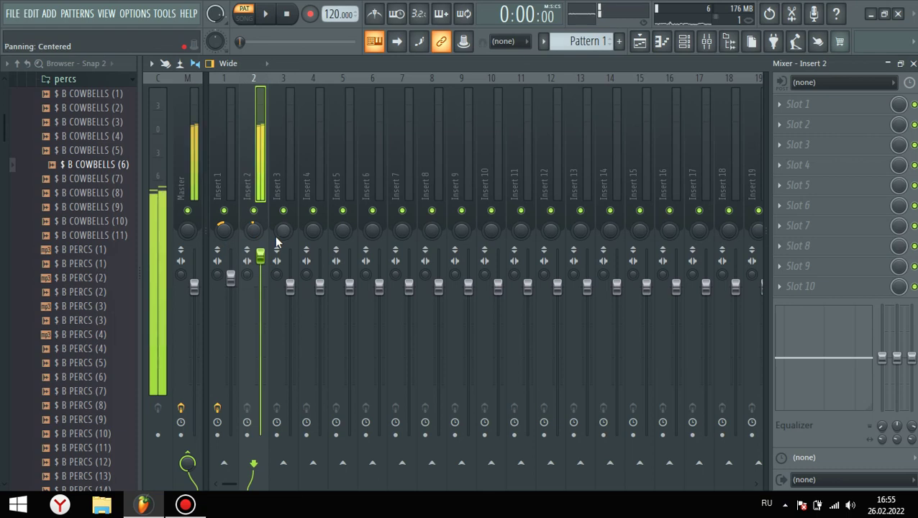
Add Fruity Parametric EQ 2 to slot 4 of Insert 2, with a band 1 low cut around 100 Hz and a slight band 3 dip.
left_click(798, 165)
left_click(550, 241)
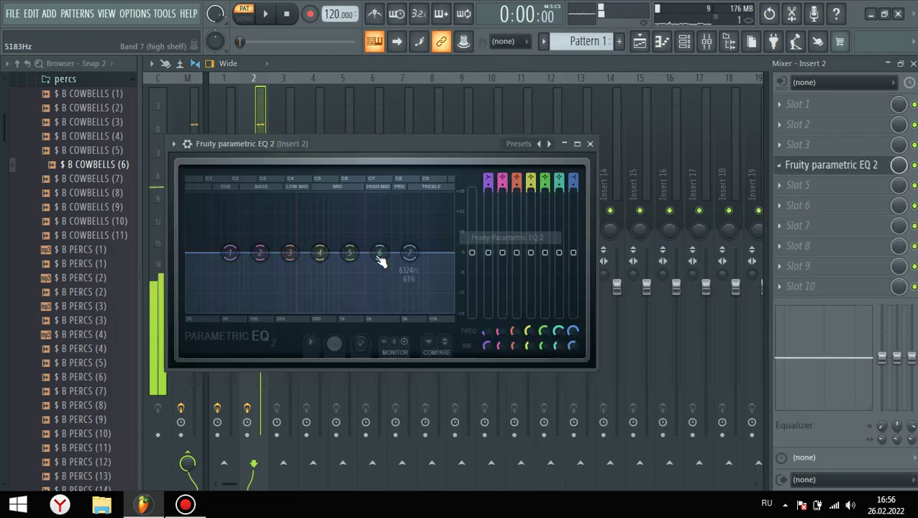
left_click_drag(231, 253, 250, 310)
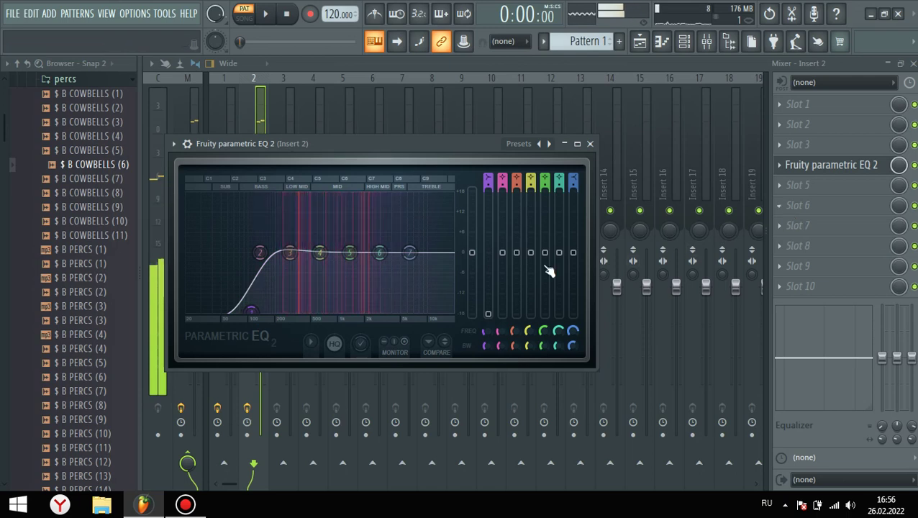
left_click_drag(290, 255, 285, 262)
left_click_drag(254, 312, 260, 310)
Add Effector to slot 5 of Insert 2, set it to the Lo-Fi effect, and test the sound.
left_click(780, 185)
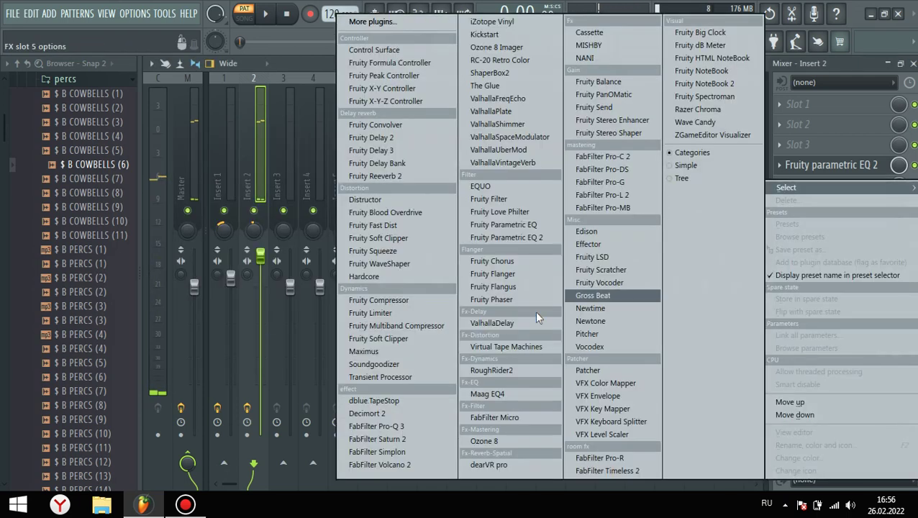
left_click(608, 245)
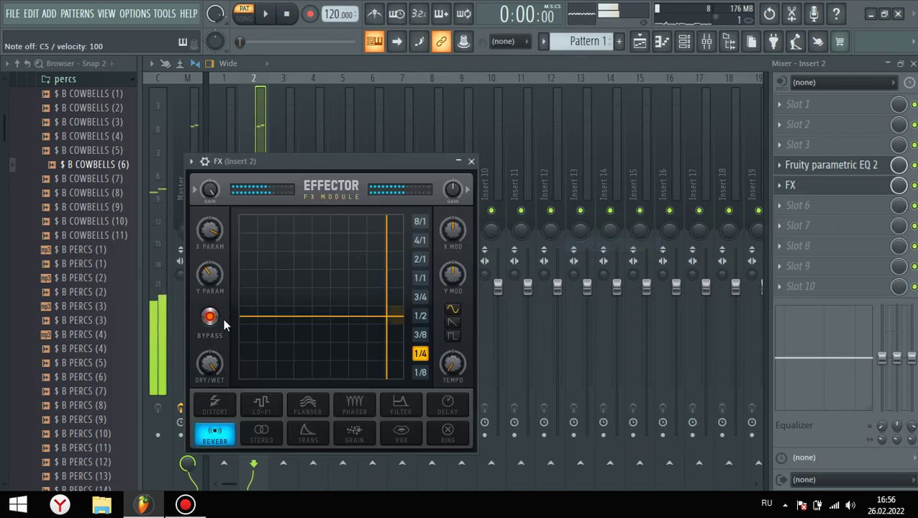
key("c")
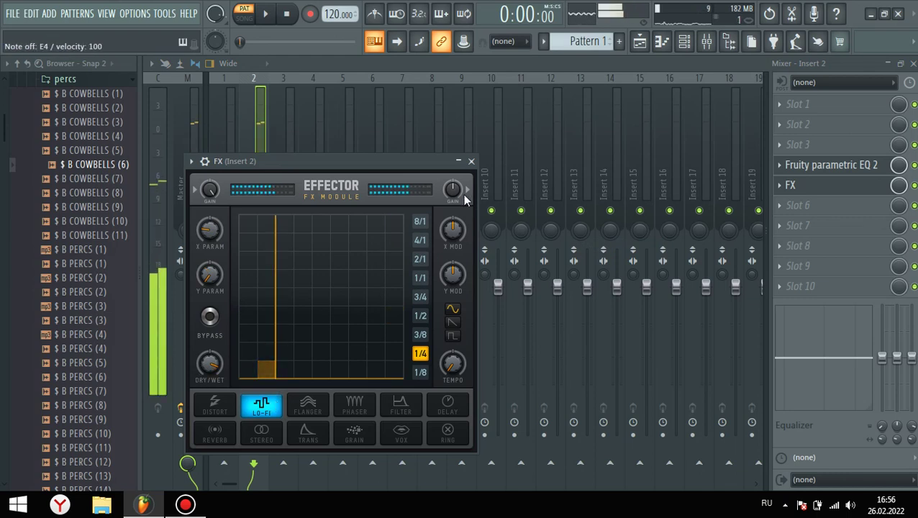
left_click(471, 161)
Open the $ B COWBELLS (6) sample in Edison and detect its pitch regions.
left_click(687, 42)
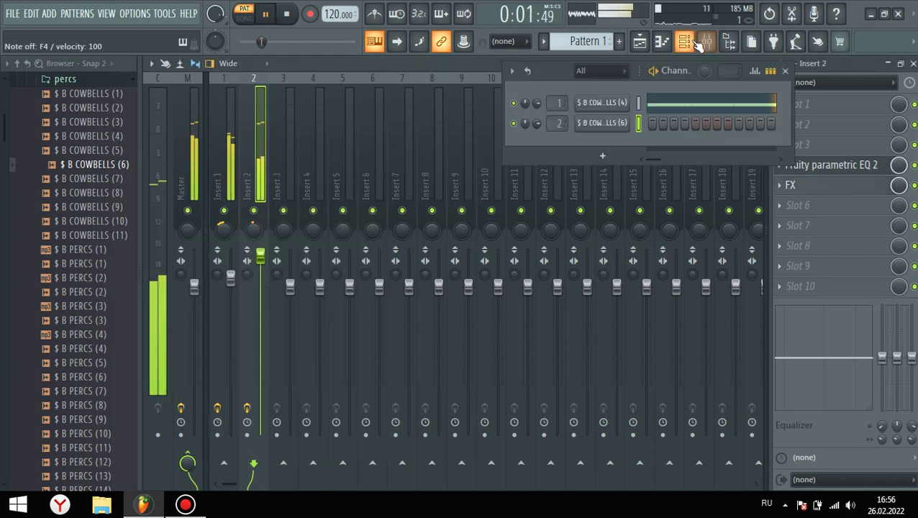
left_click(610, 130)
key("space")
right_click(429, 475)
left_click(473, 329)
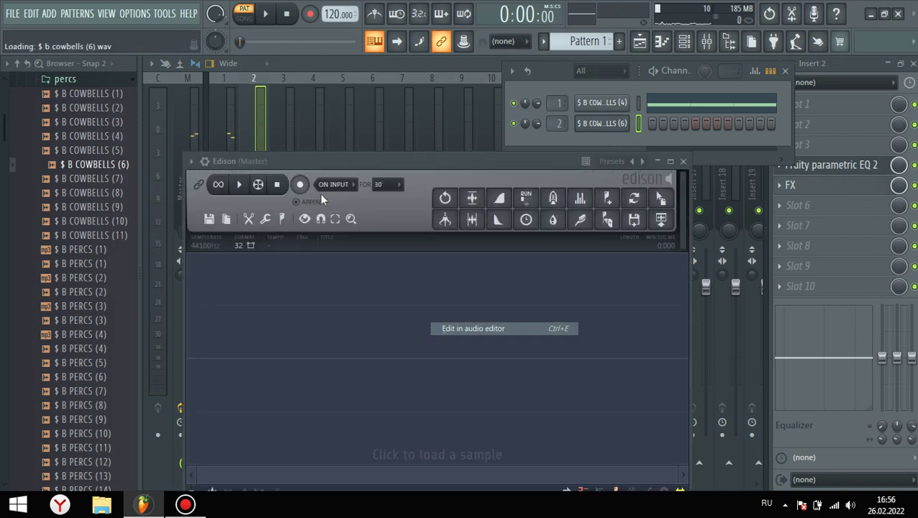
left_click(282, 218)
left_click(321, 410)
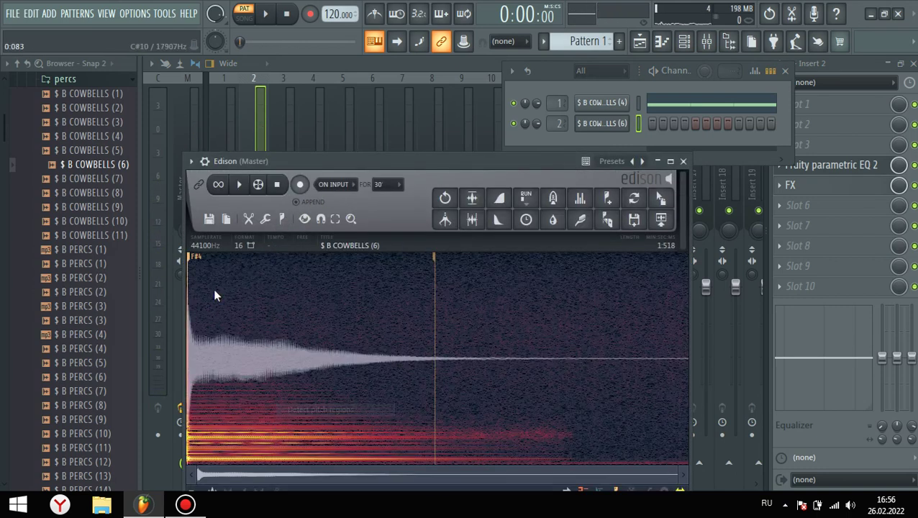
Set the root note of the $ B COWBELLS (6) channel to F#5 and test its pitch.
left_click_drag(304, 164, 710, 161)
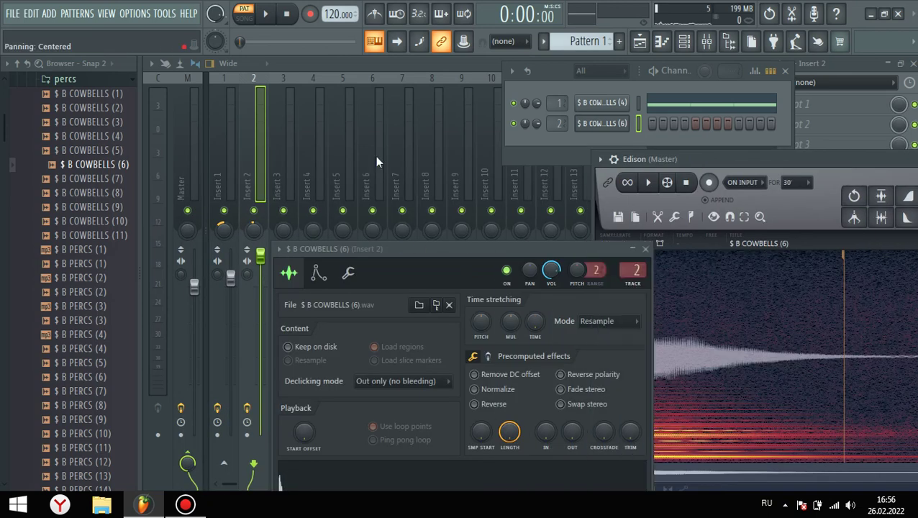
left_click_drag(356, 241, 336, 79)
left_click(320, 104)
left_click(606, 309)
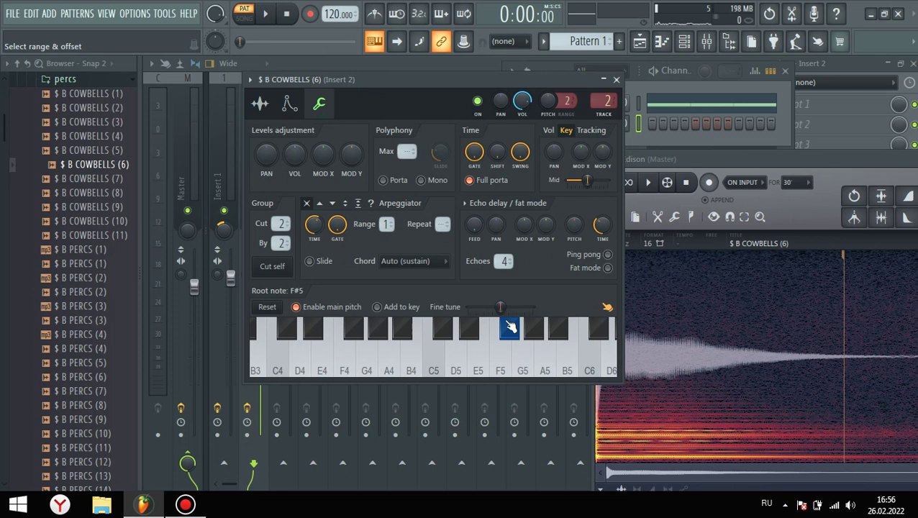
key("c")
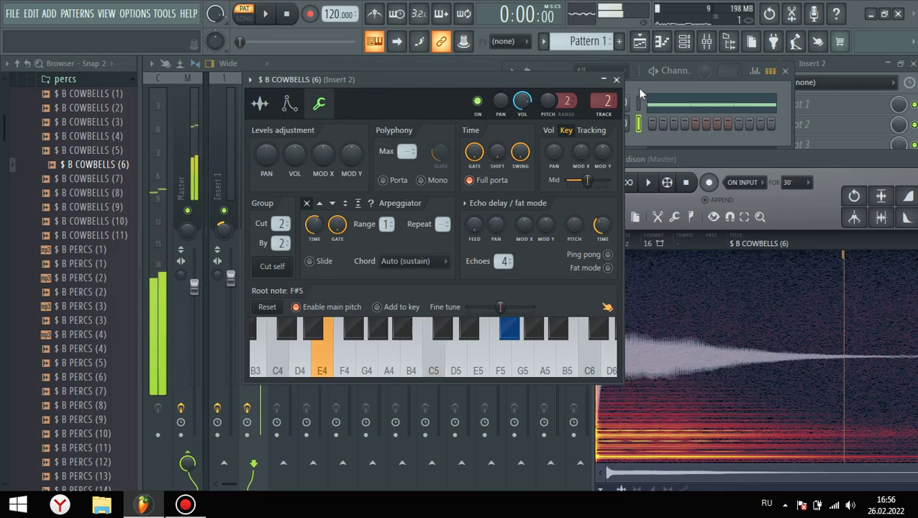
left_click(616, 80)
Open the piano roll for $ B COWBELLS (6) and place an E4 note at the start of bar 1.
right_click(620, 126)
left_click(652, 125)
left_click_drag(205, 259, 155, 255)
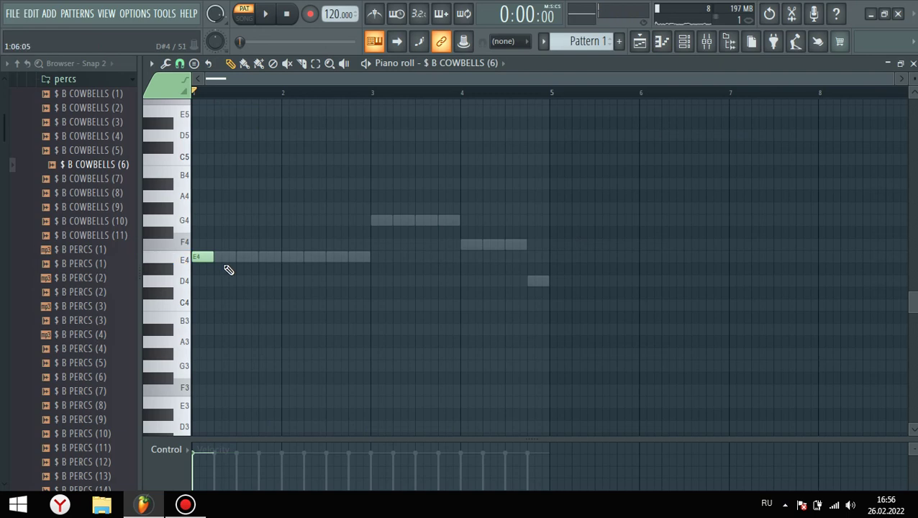
Replace the E4 note at the start of bar 1 with an E5 note.
scroll(170, 268, "up", 2)
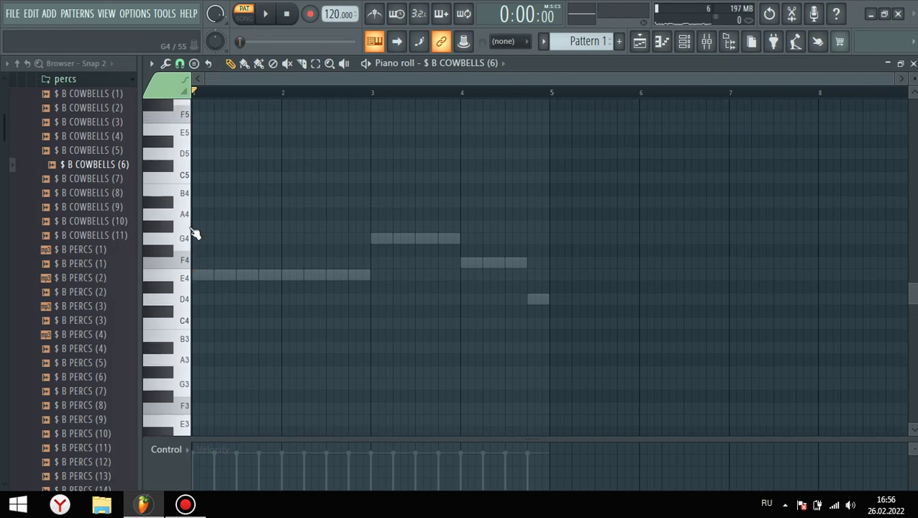
left_click(164, 159)
scroll(169, 234, "up", 7)
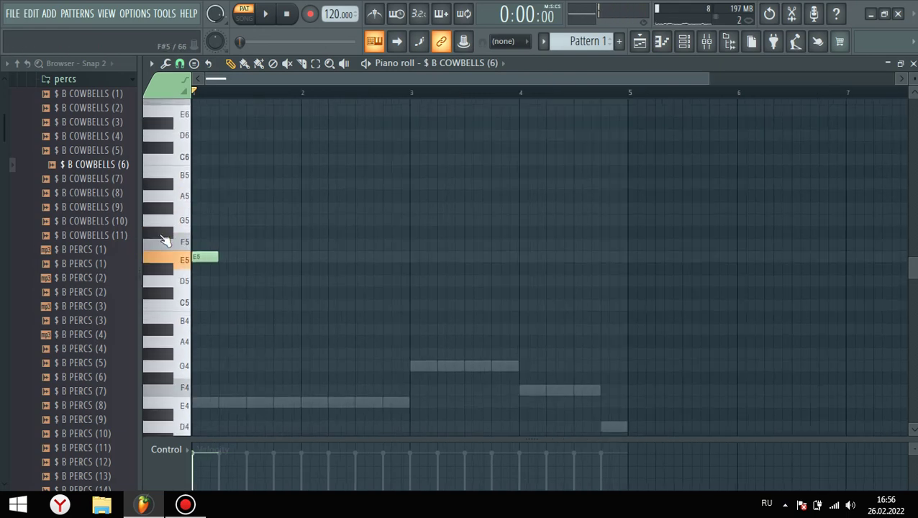
Try a second note after the opening E5 while playing the pattern, and remove it again.
key("space")
scroll(430, 231, "down", 1)
key("space")
scroll(212, 249, "down", 1)
scroll(216, 248, "up", 2)
key("space")
left_click(332, 245)
key("space")
right_click(334, 245)
scroll(273, 241, "down", 1)
scroll(209, 239, "up", 1)
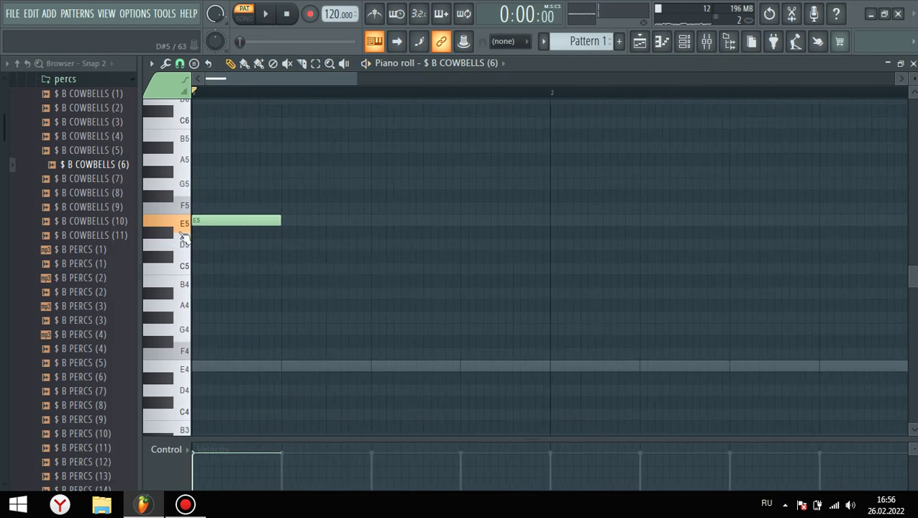
Try out D5 notes around beat 2 of bar 1 with playback, removing the rejected ones.
key("space")
left_click(276, 245)
key("space")
right_click(297, 247)
key("space")
left_click(319, 244)
key("space")
right_click(296, 244)
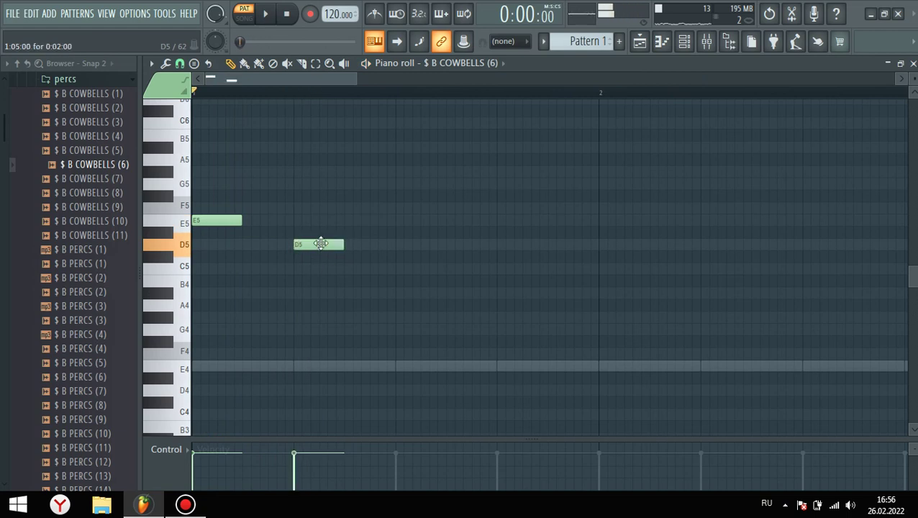
Try an E5 note on beat 2 of bar 1 and delete it.
key("space")
left_click(300, 219)
key("space")
right_click(302, 220)
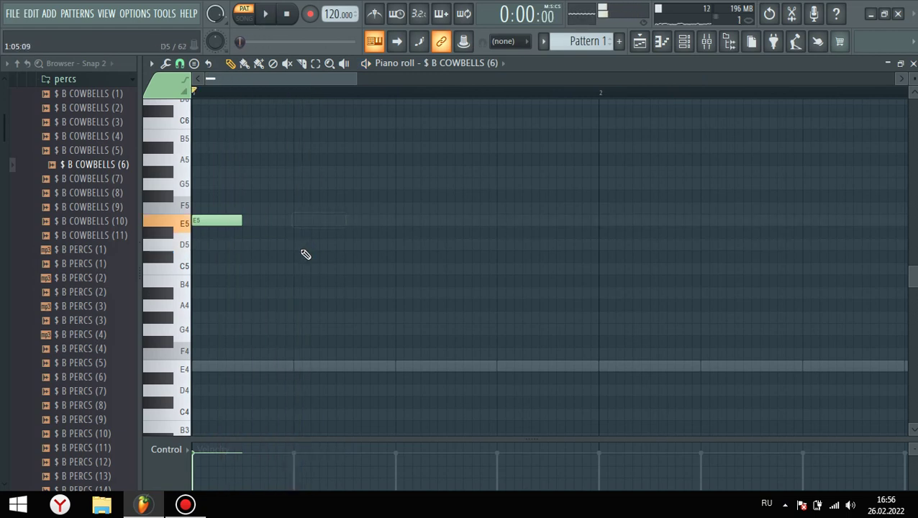
Place a D5 note on beat 2 of bar 1 and play the pattern to check it.
key("space")
key("space")
right_click(339, 268)
key("space")
left_click(321, 220)
key("space")
key("space")
key("space")
Try a different pitch on beat 3 of bar 1, remove it, and place a D5 note there instead.
left_click(401, 233)
key("space")
right_click(402, 232)
key("space")
key("space")
left_click(400, 245)
scroll(431, 247, "up", 2)
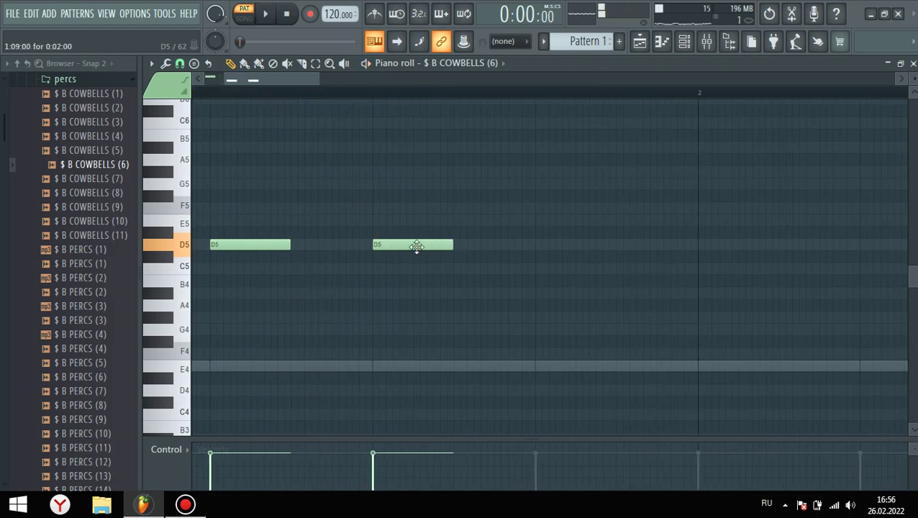
Try an F5 slide note at 1:10:00 with a duration of 0:02:00 and play it back.
double_click(445, 209)
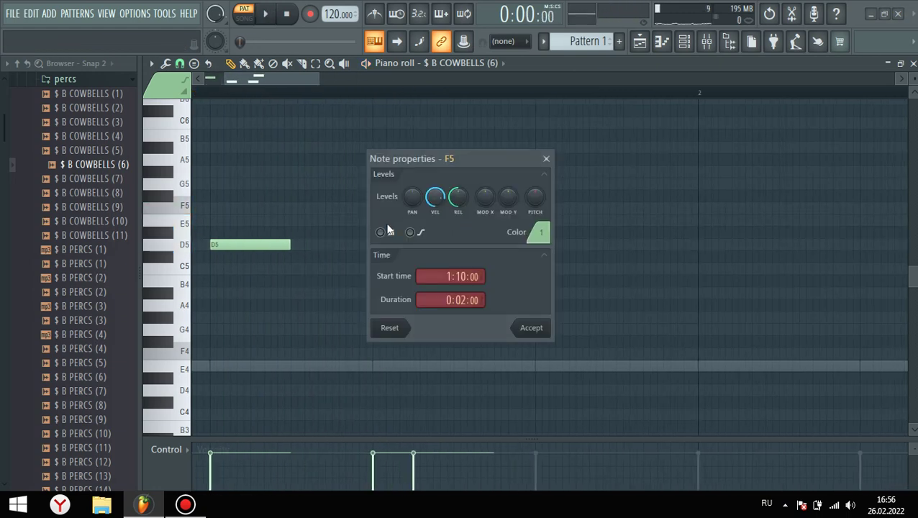
left_click(531, 328)
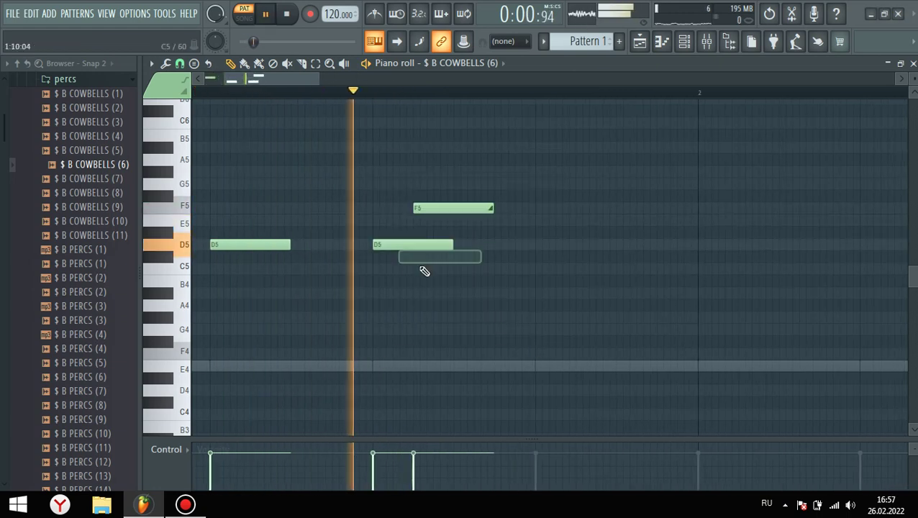
scroll(497, 260, "up", 1)
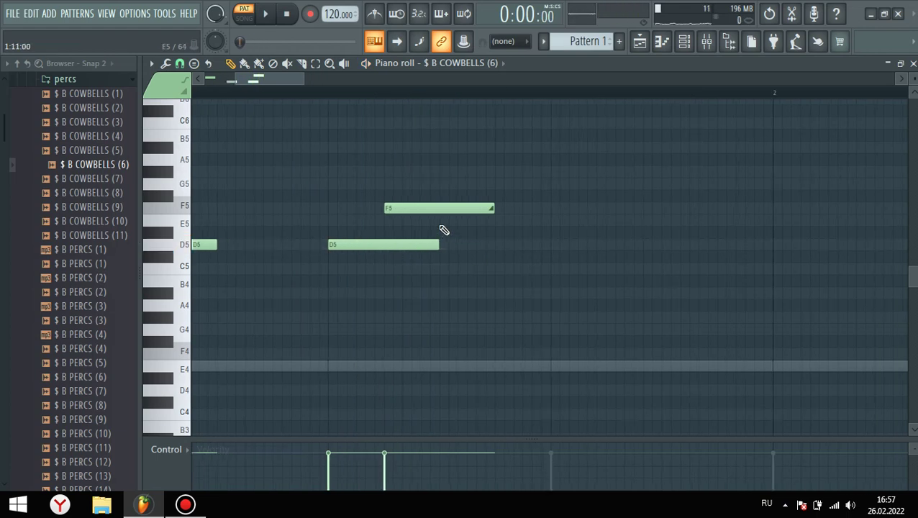
Try an E5 note and a G#5 slide note after the F5 slide, and delete both.
left_click_drag(512, 199, 569, 176)
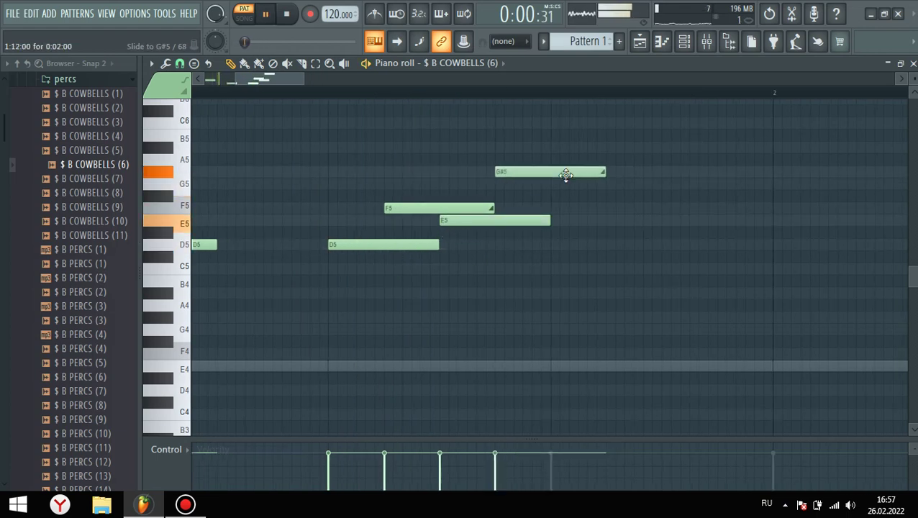
left_click(516, 211)
right_click(538, 208)
right_click(520, 173)
right_click(511, 220)
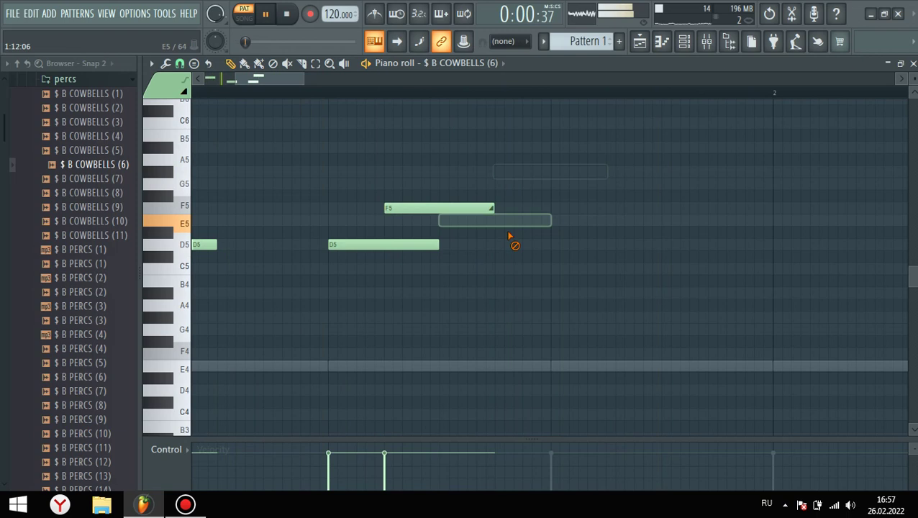
Shorten the F5 slide note to 0:00:12 and start it at 1:10:12 above the second D5.
key("space")
left_click_drag(488, 278, 406, 207)
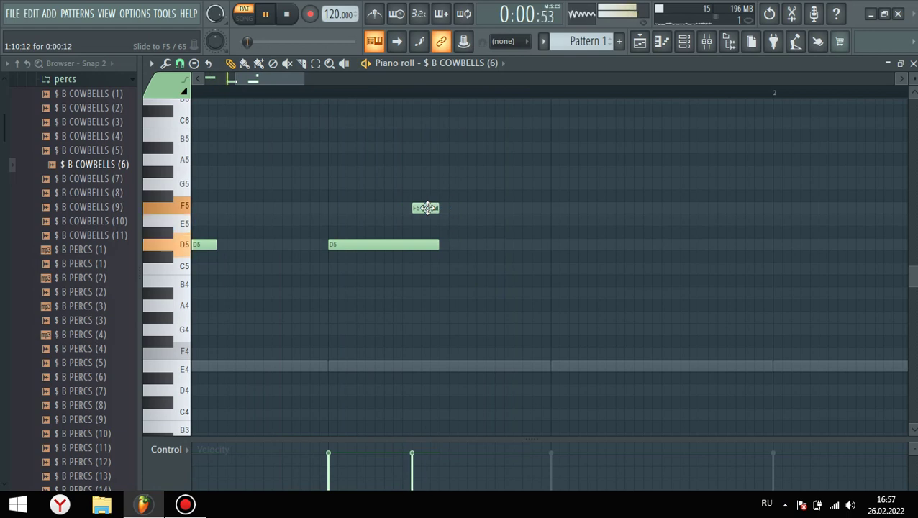
key("space")
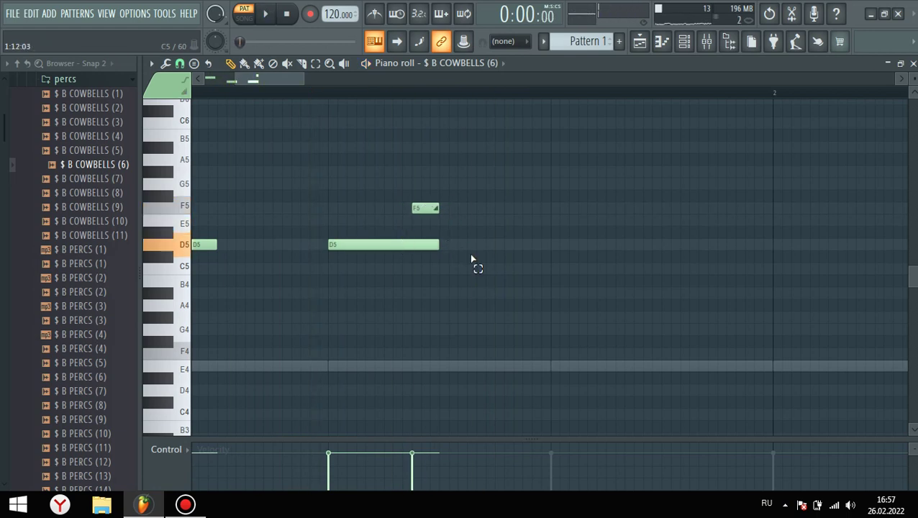
Copy the second D5 note with its slide note to beat 4 of bar 1, lowered to C5.
left_click_drag(488, 261, 328, 190)
left_click_drag(395, 246, 621, 274)
scroll(533, 312, "down", 4)
key("space")
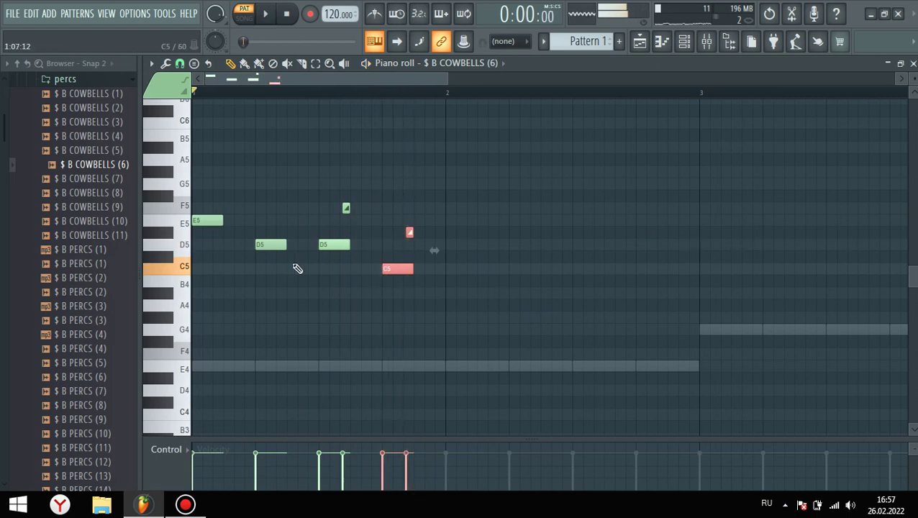
Delete the C5 note on beat 4 and both slide notes from bar 1.
scroll(297, 268, "up", 2)
right_click(420, 297)
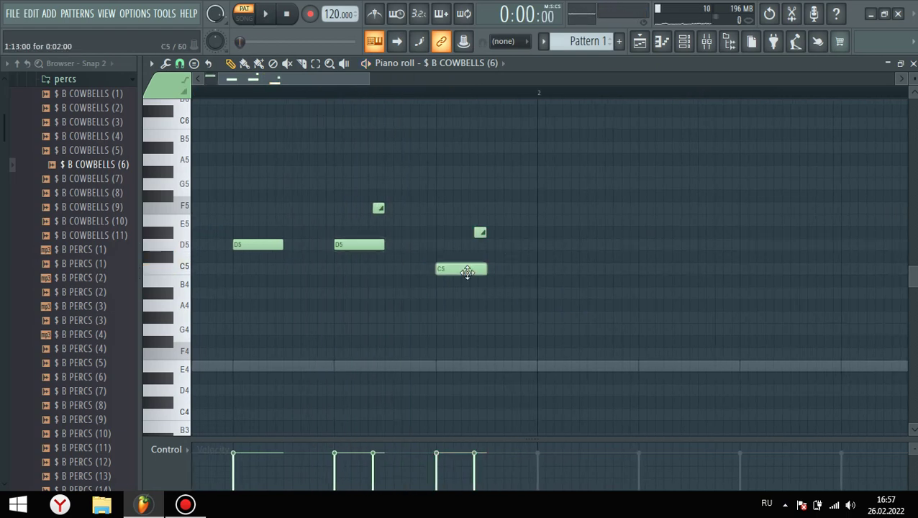
key("space")
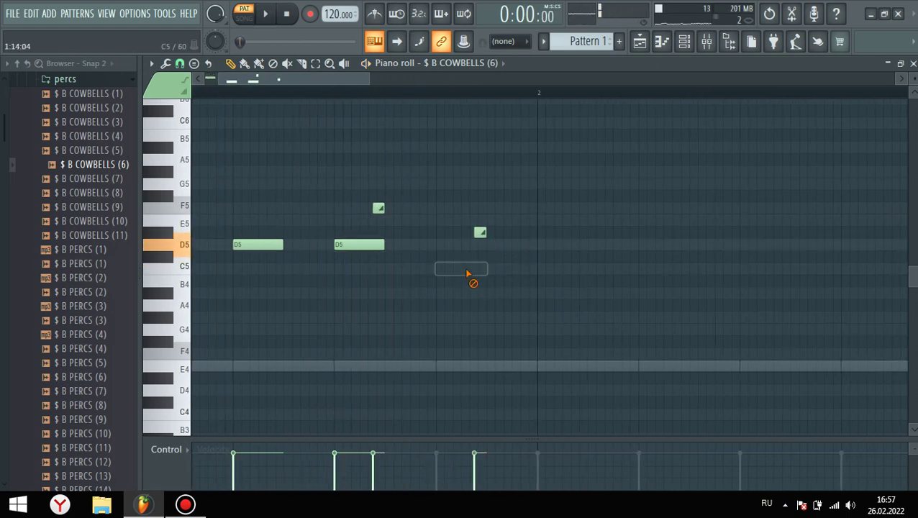
right_click(480, 232)
right_click(379, 208)
key("space")
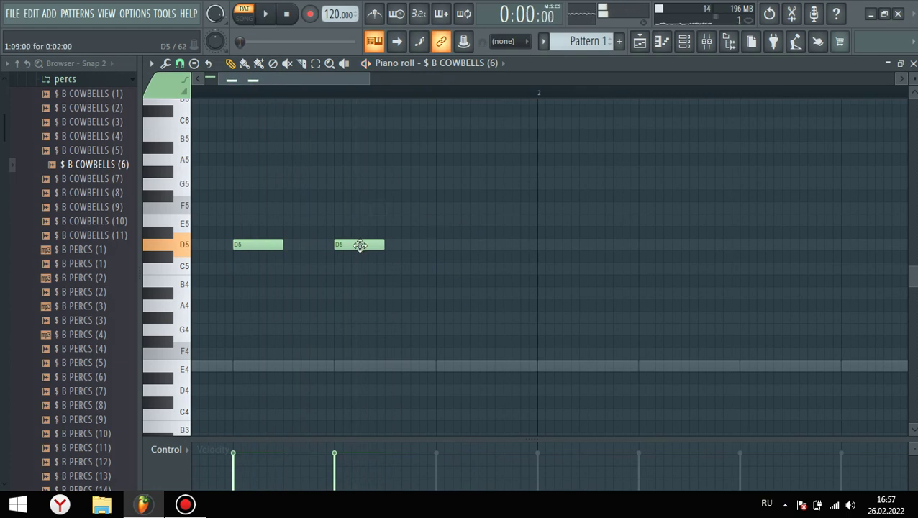
Play the pattern, check the mixer and channel rack, and reopen the piano roll for $ B COWBELLS (6).
scroll(359, 246, "up", 1)
key("space")
key("space")
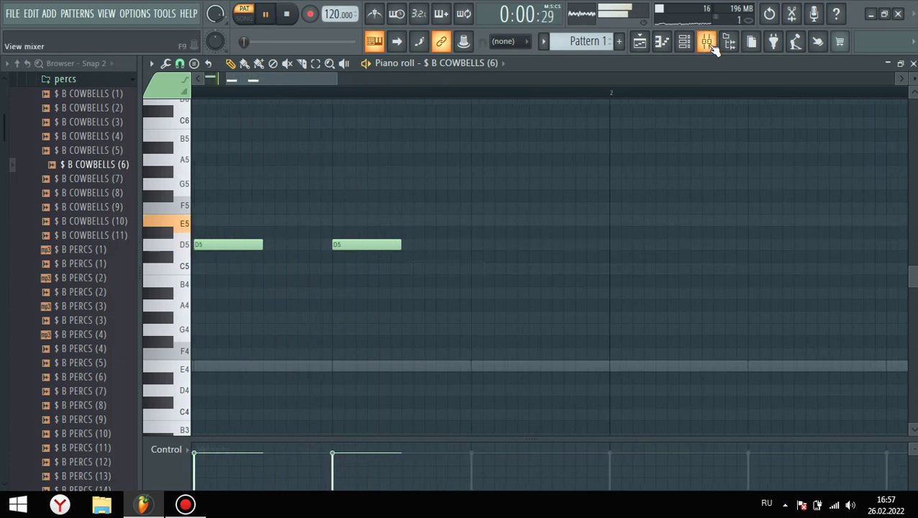
left_click(708, 43)
left_click(687, 47)
key("space")
right_click(599, 124)
key("space")
right_click(618, 125)
left_click(657, 123)
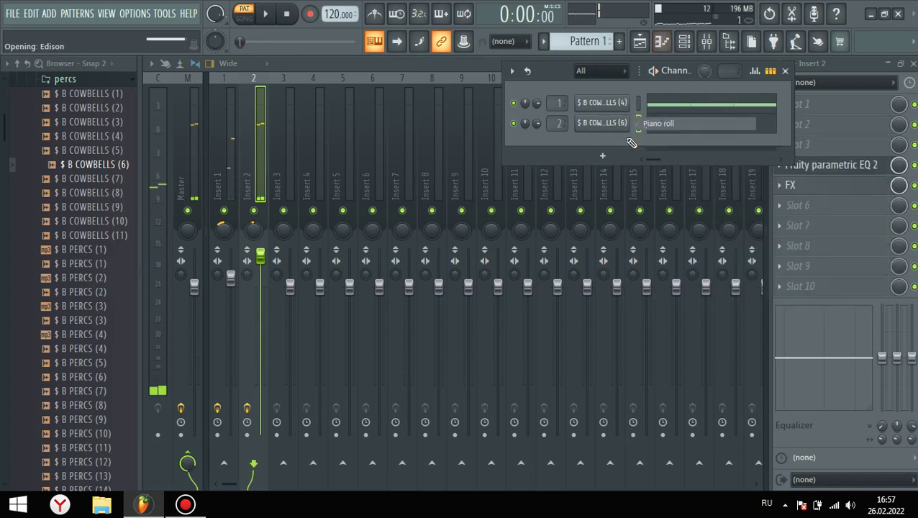
key("space")
Add a D5 note on beat 4 of bar 1 followed by an F5 note ending the bar, and play them.
left_click(318, 245)
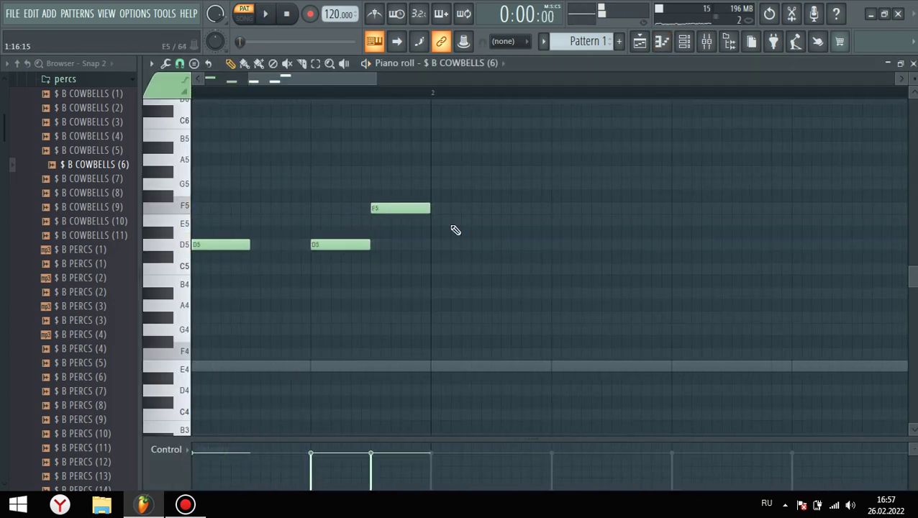
key("space")
scroll(453, 218, "down", 4)
key("space")
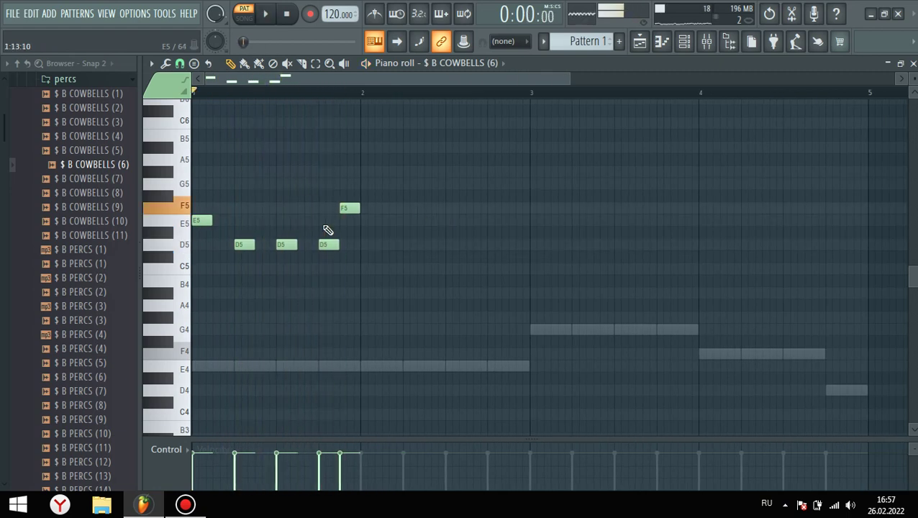
Paste an E5 note at the start of bar 2 and remove the extra copies.
scroll(327, 229, "up", 3)
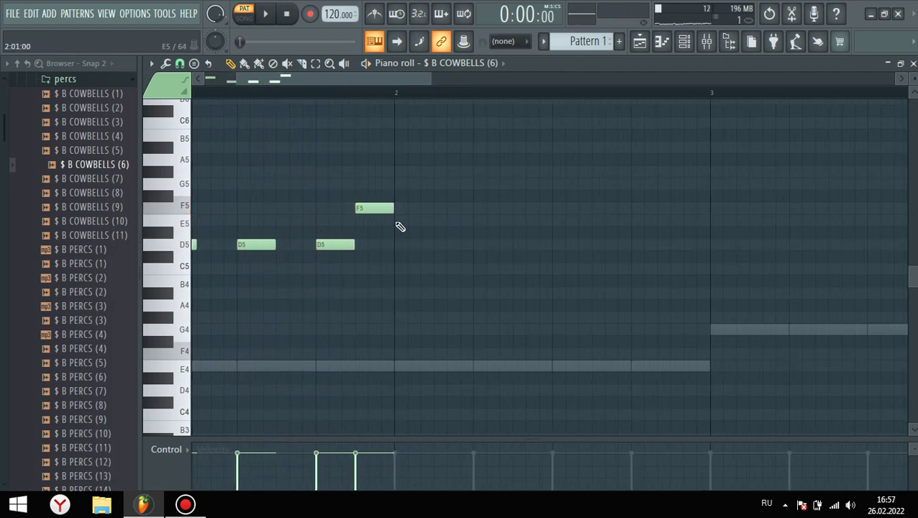
key("ctrl+v")
key("ctrl+z")
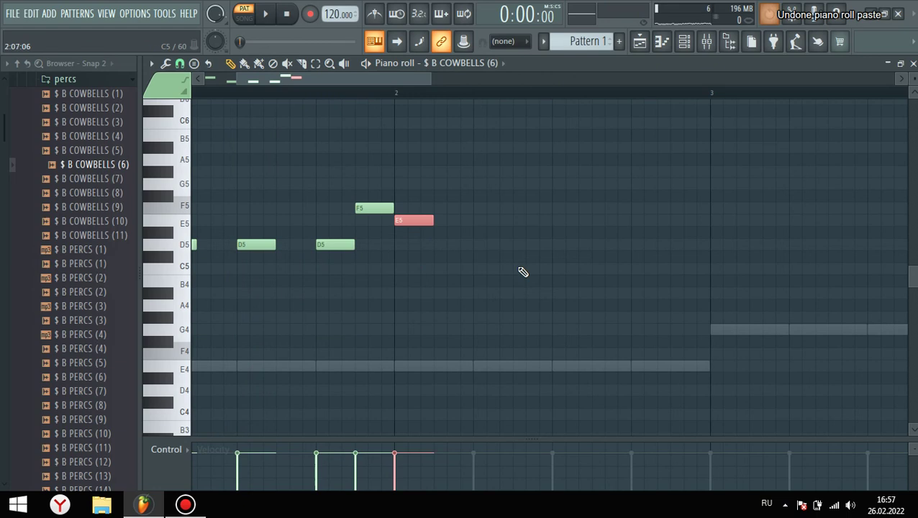
scroll(523, 272, "down", 3)
key("ctrl+b")
scroll(485, 251, "up", 2)
right_click(437, 221)
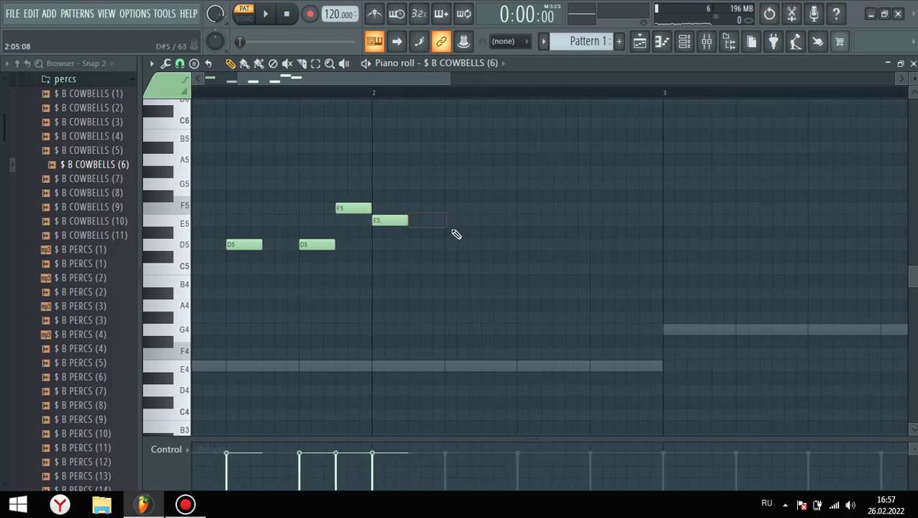
Add E5 notes on beats 2, 3 and 4 of bar 2 while playing the melody.
left_click(446, 220)
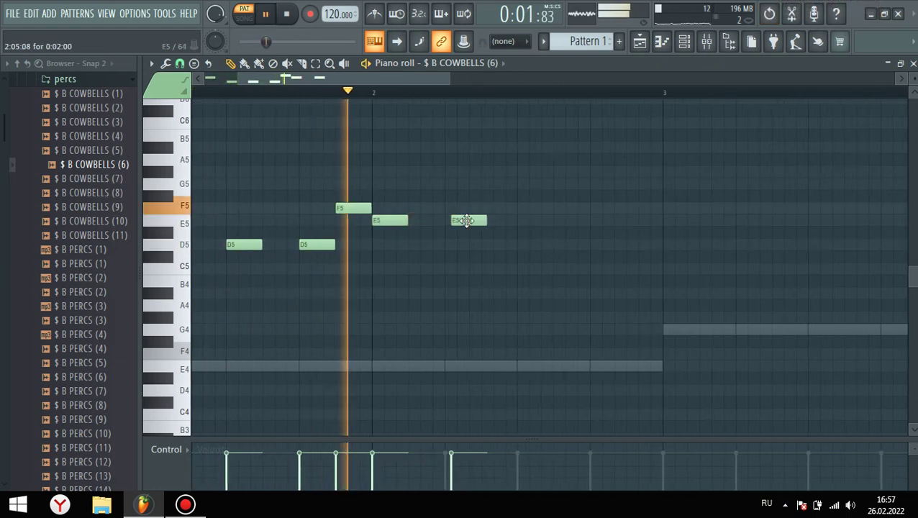
key("space")
scroll(579, 244, "down", 3)
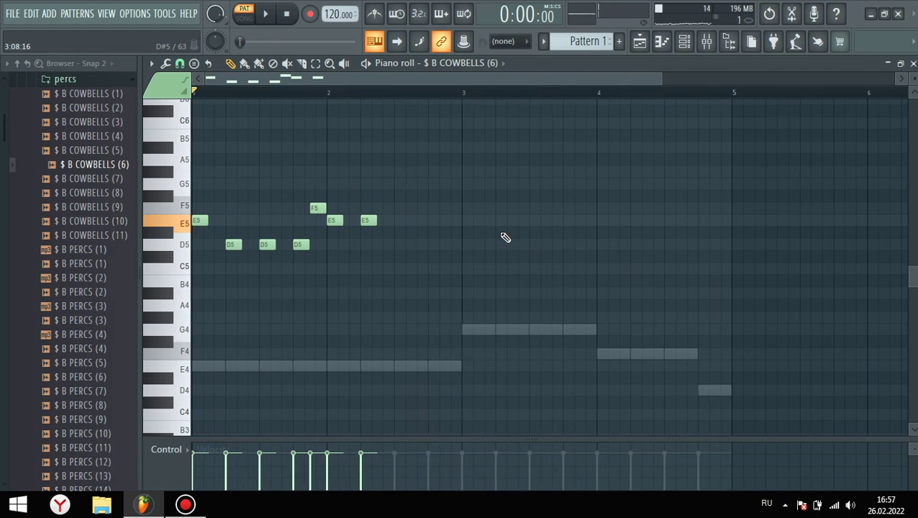
key("space")
scroll(461, 237, "up", 3)
left_click(406, 220)
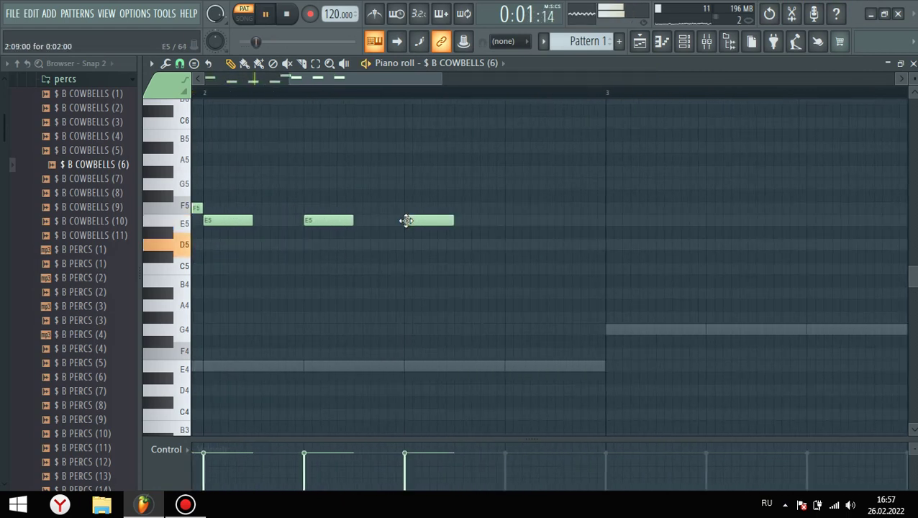
left_click(510, 221)
key("space")
scroll(548, 236, "up", 2)
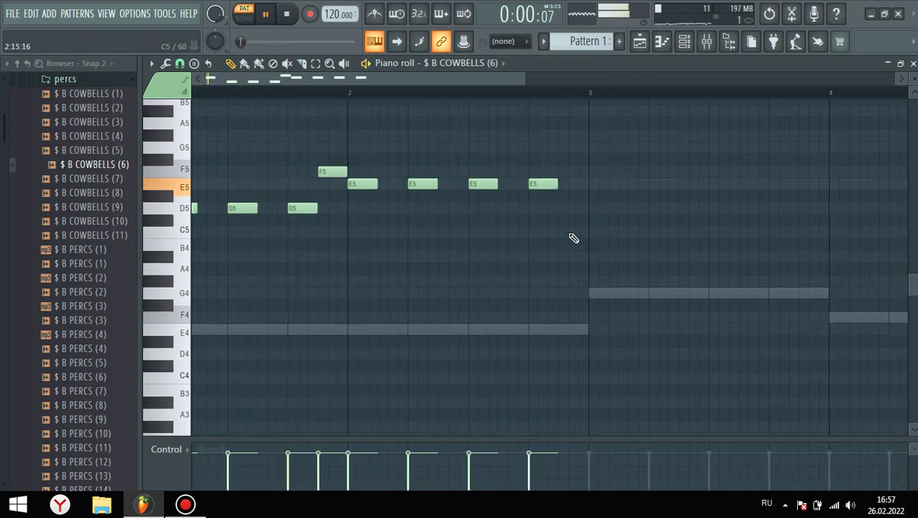
Place a G5 note at the start of bar 3 and play the melody up to it.
scroll(283, 237, "down", 2)
key("space")
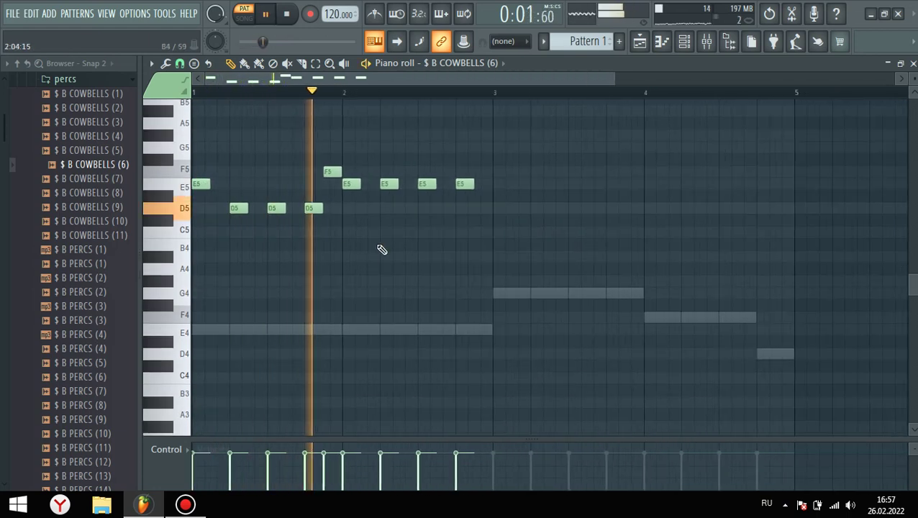
key("space")
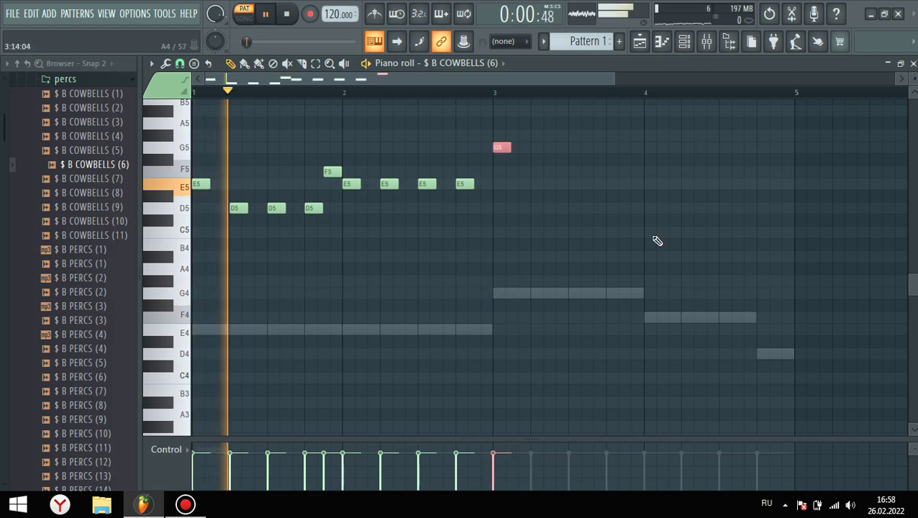
left_click(657, 242, "ctrl")
scroll(522, 215, "down", 1)
scroll(521, 215, "up", 1)
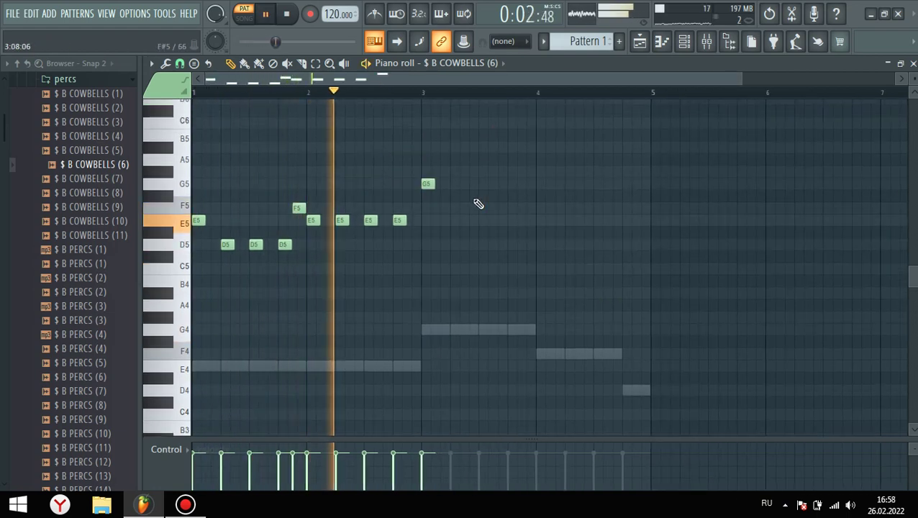
scroll(432, 225, "up", 4)
key("space")
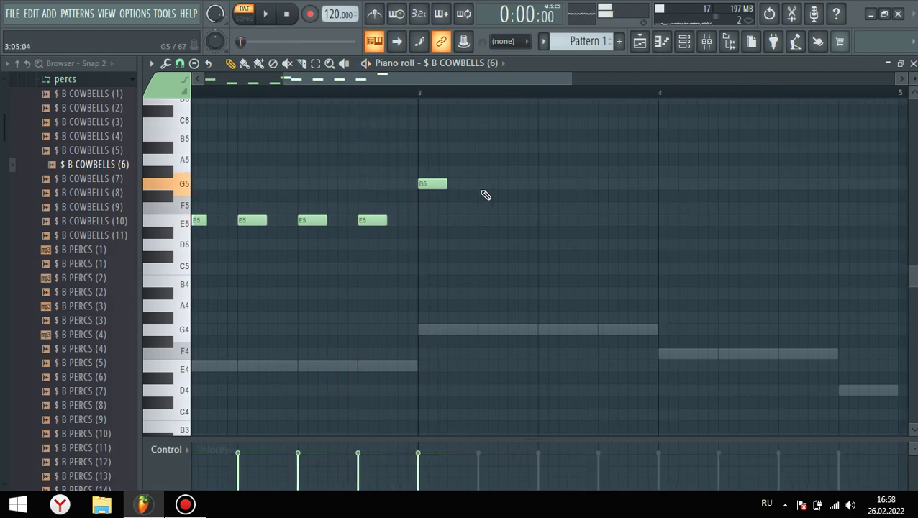
Delete the E5 note on beat 3 of bar 2 and listen to the rhythm.
scroll(475, 197, "down", 4)
scroll(208, 206, "up", 2)
key("space")
scroll(309, 228, "up", 2)
right_click(415, 218)
key("space")
scroll(425, 245, "up", 2)
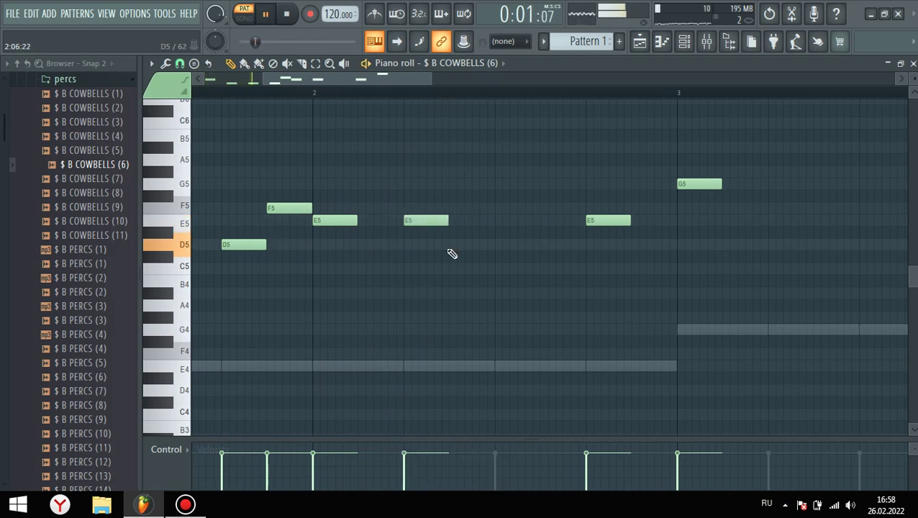
Replace the E5 on beat 2 of bar 2 with one starting about a step further on, and play it back.
key("space")
right_click(428, 223)
left_click(424, 223)
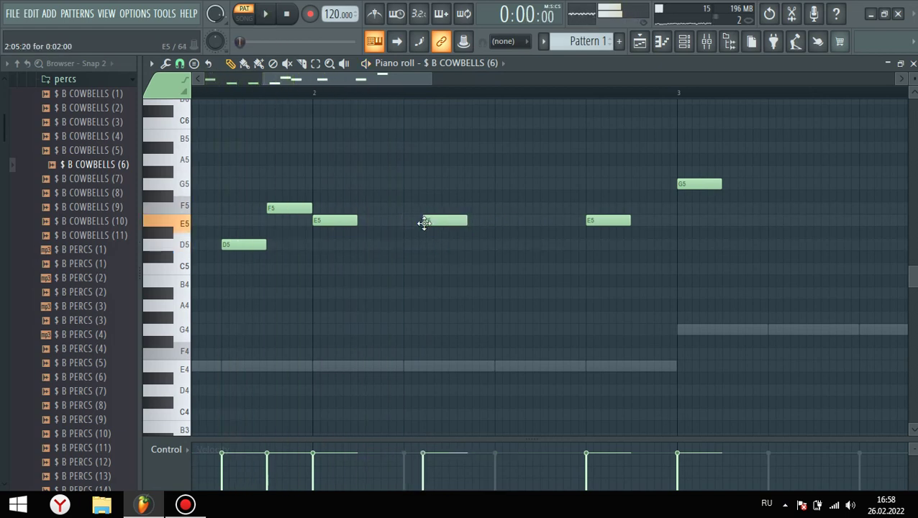
scroll(504, 243, "down", 3)
key("space")
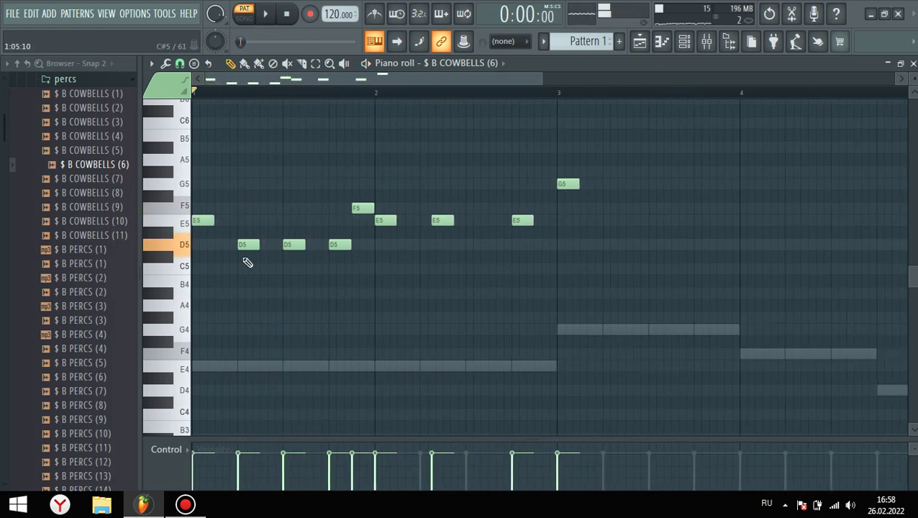
Move the D5 note on beat 3 of bar 1 to directly before the beat 4 D5, and play it back.
scroll(302, 254, "up", 2)
left_click_drag(334, 246, 370, 251)
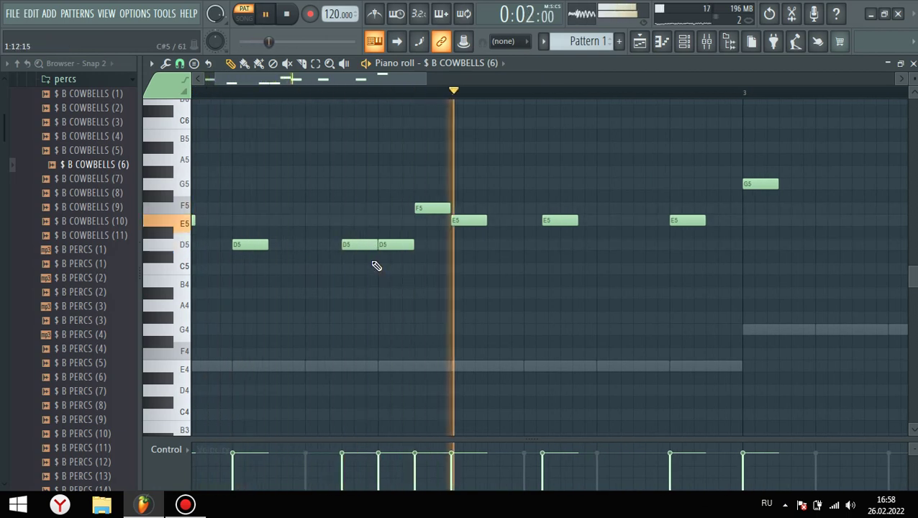
key("space")
scroll(520, 226, "up", 2)
key("space")
Shift the middle E5 note of bar 2 so that it starts at 2:07:00 while the melody plays.
left_click_drag(524, 223, 527, 223)
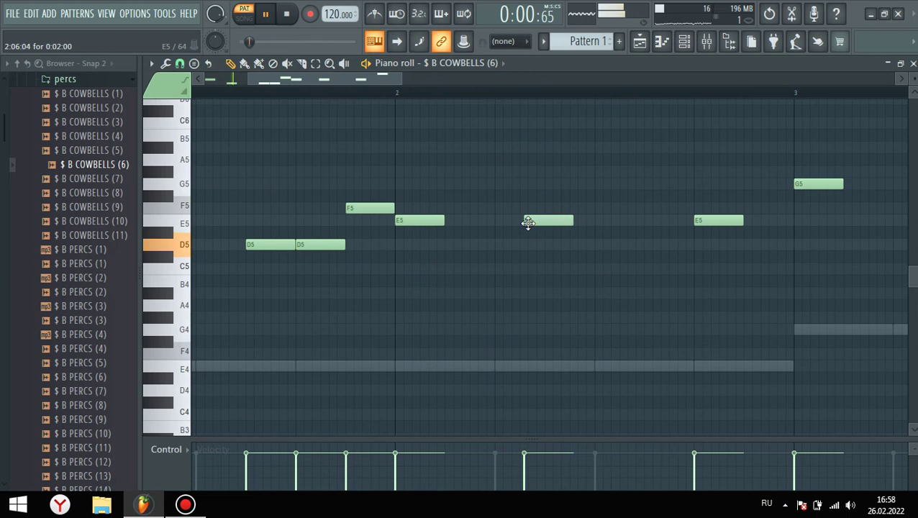
scroll(562, 219, "up", 2)
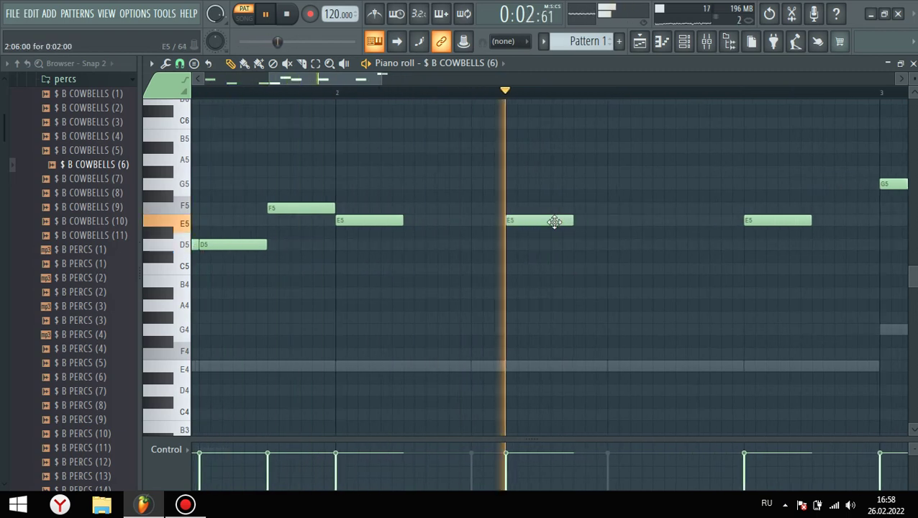
scroll(486, 242, "down", 3)
scroll(536, 240, "up", 1)
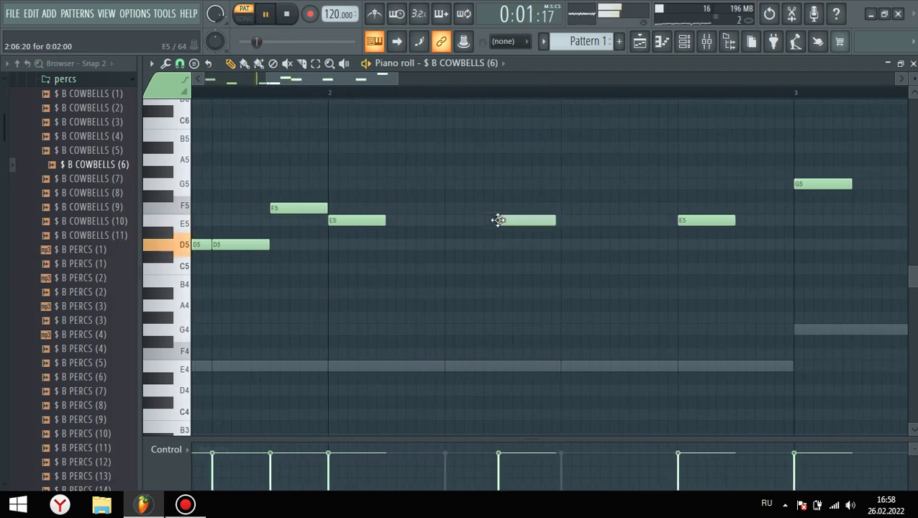
left_click_drag(512, 221, 516, 221)
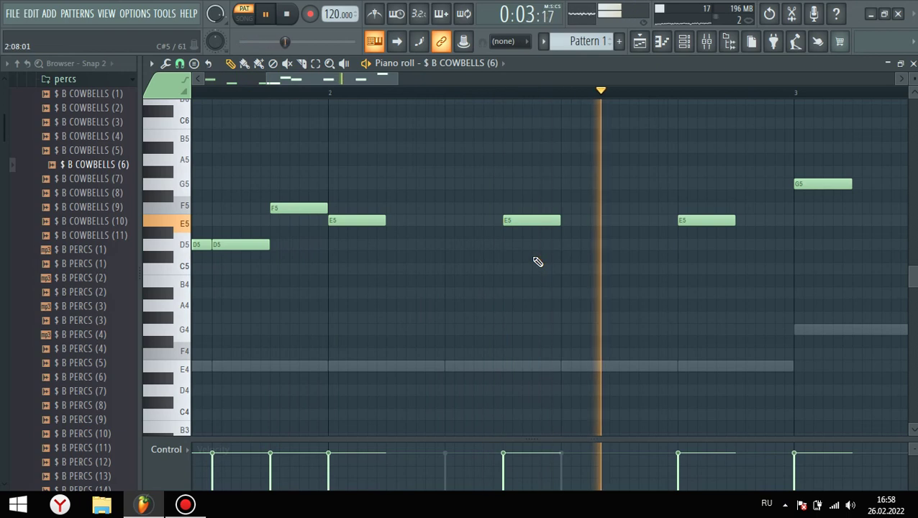
Try a C5 note at 2:15:00, listen to the melody, and remove the note.
key("space")
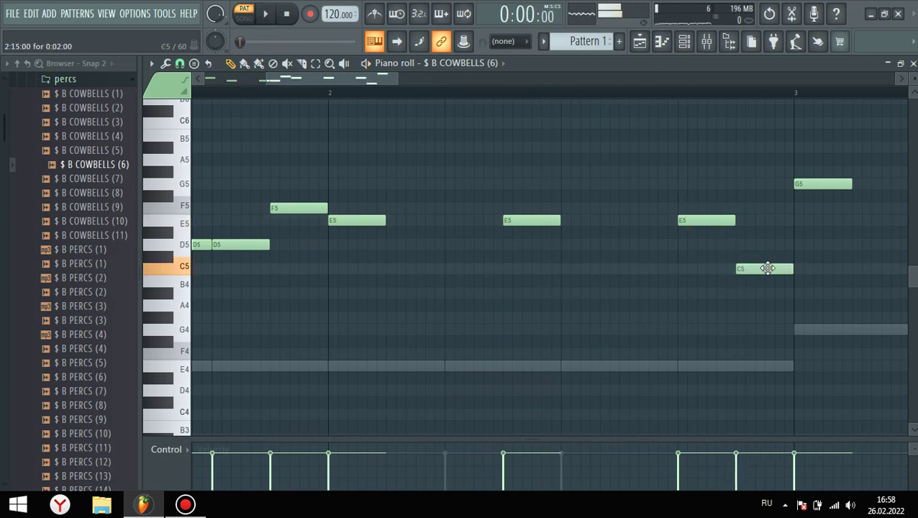
key("space")
scroll(510, 227, "down", 3)
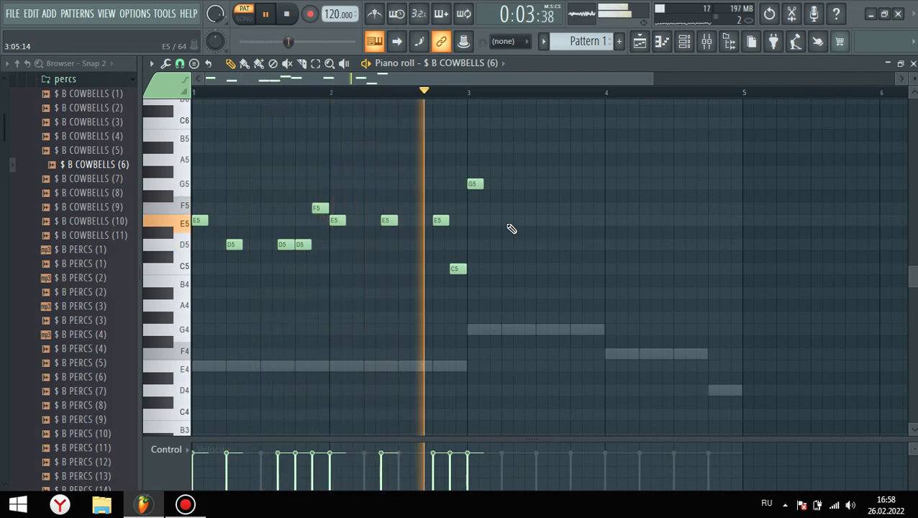
scroll(451, 266, "up", 3)
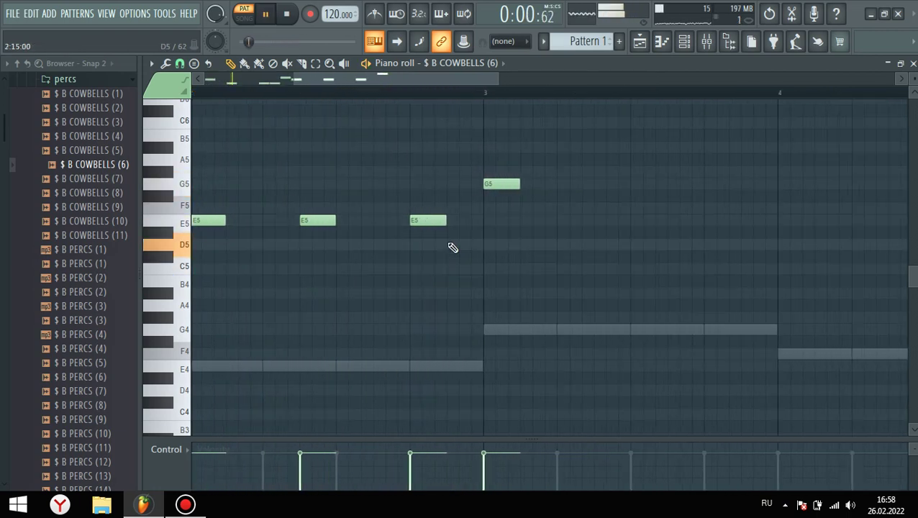
Place a D5 note at 2:15:00, right before the G5 of bar 3, and play the melody.
left_click_drag(450, 242, 448, 239)
key("space")
scroll(641, 263, "down", 3)
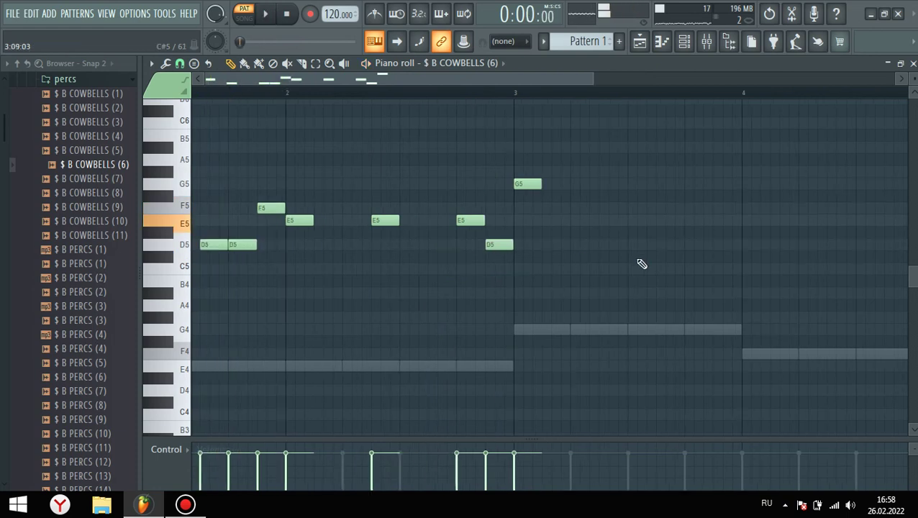
scroll(209, 276, "up", 4)
key("space")
scroll(280, 262, "down", 3)
key("space")
scroll(263, 262, "up", 2)
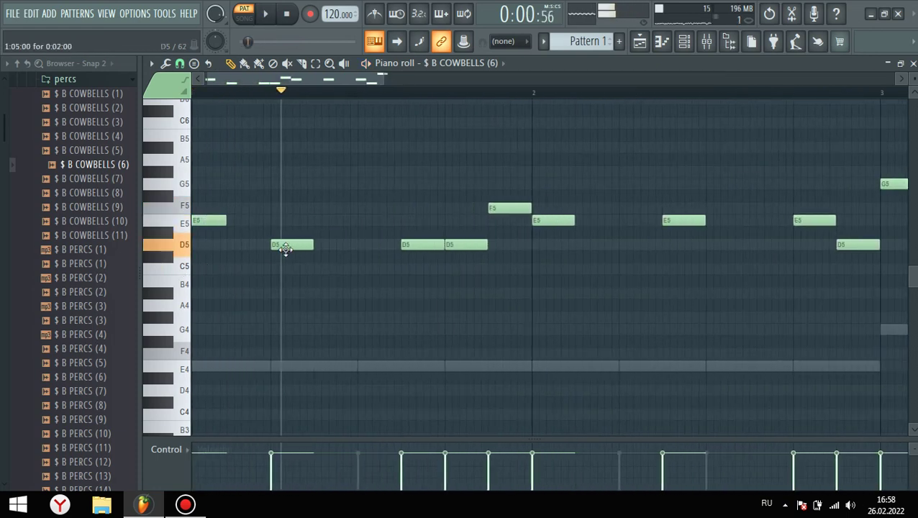
Add a C5 note below the D5 on beat 2 of bar 1 and make it a short slide note.
double_click(289, 270)
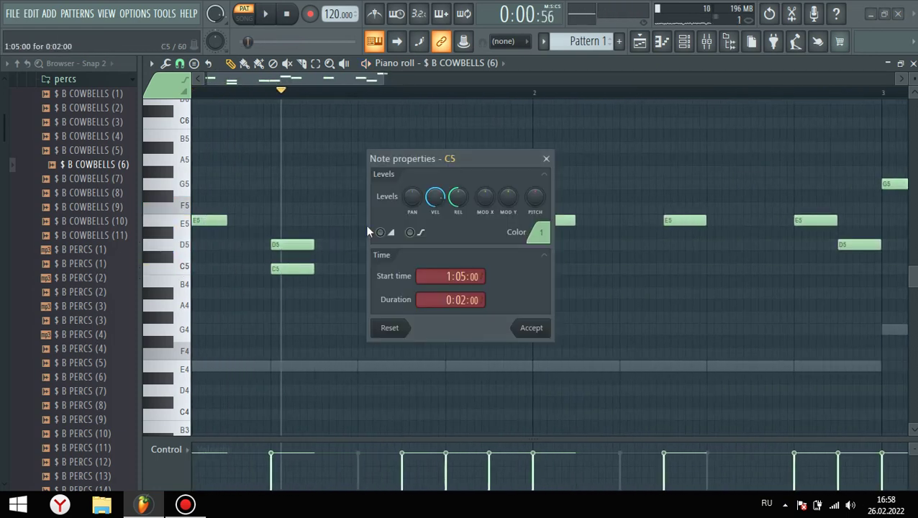
left_click(532, 329)
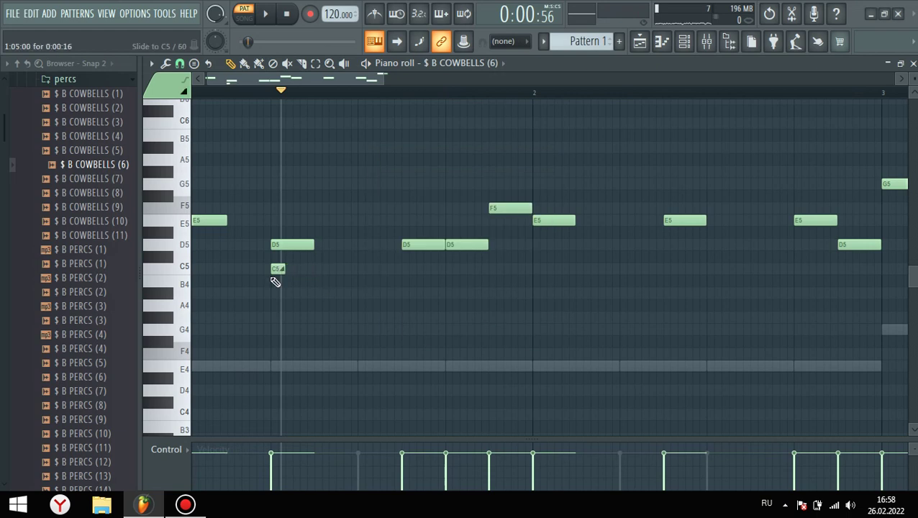
scroll(240, 127, "up", 2)
Replace the C5 slide with a short F5 slide note at 1:14:00, and play it back.
right_click(337, 272)
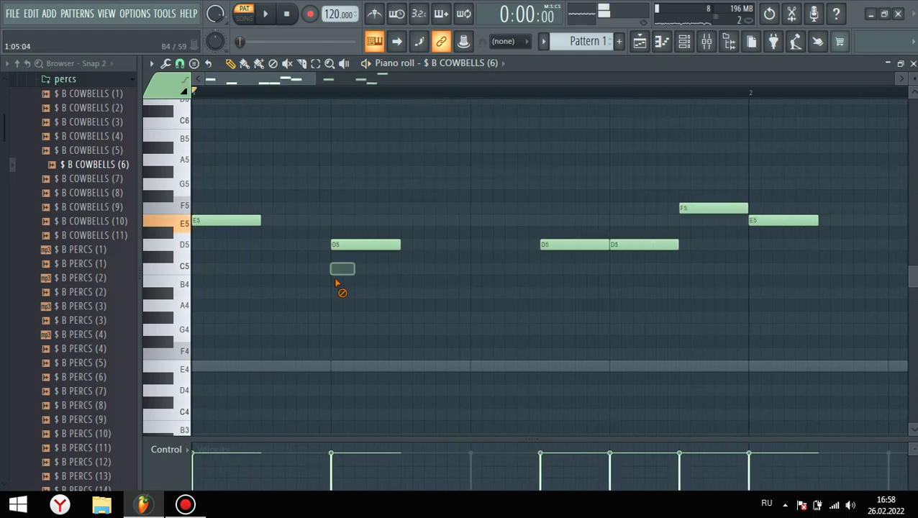
left_click(307, 244)
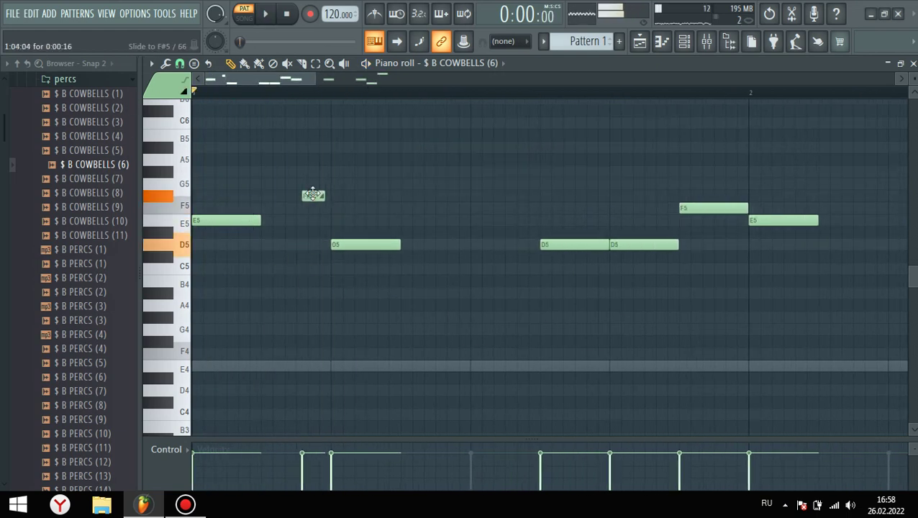
key("space")
left_click_drag(411, 195, 655, 221)
key("space")
key("space")
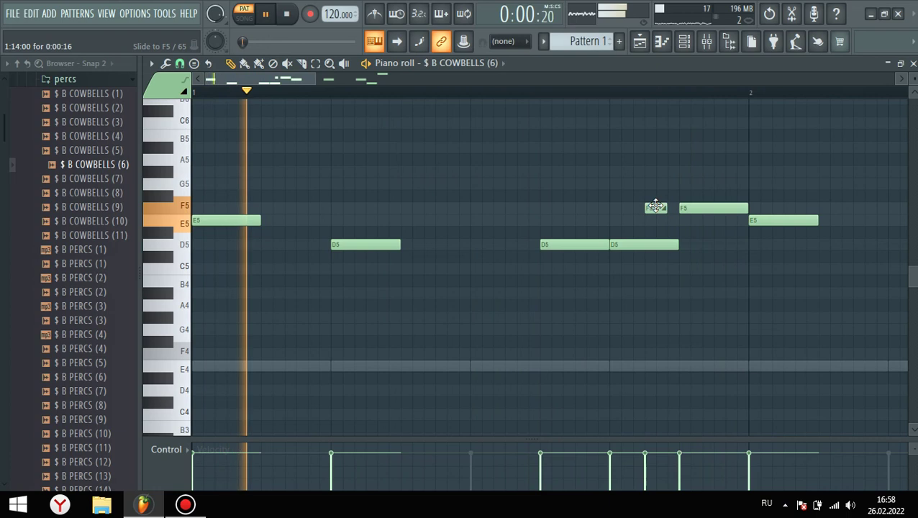
Add a short G#5 slide note on beat 2 of bar 2 while the melody plays.
scroll(440, 207, "down", 5)
scroll(496, 229, "up", 5)
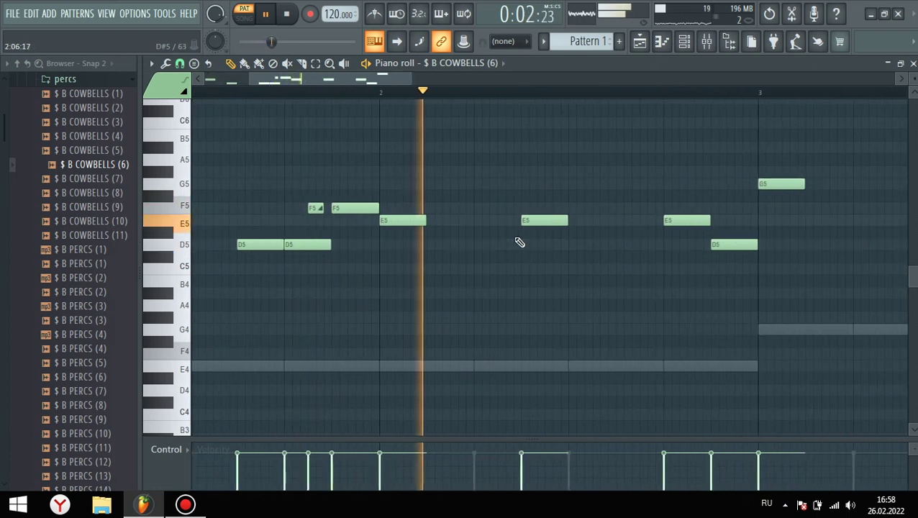
scroll(469, 248, "up", 2)
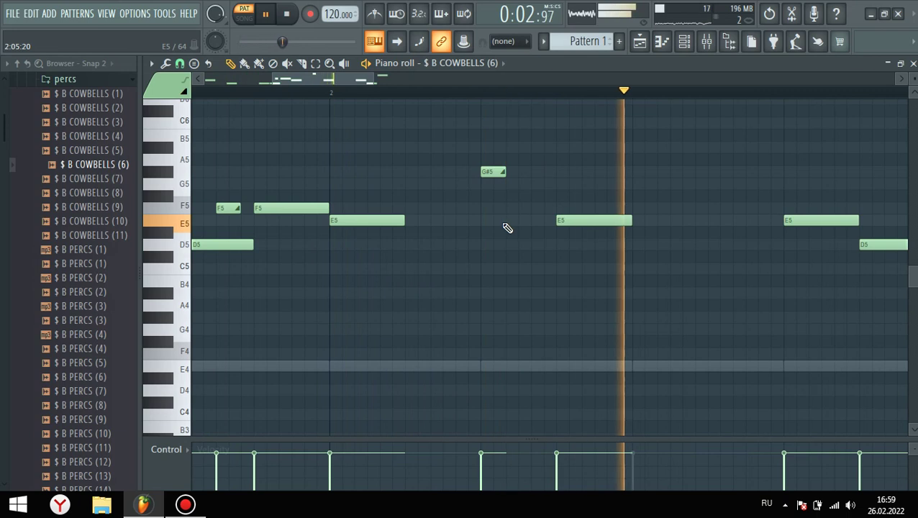
Add a short C5 slide note at 2:14:00 under the last E5 of bar 2 and listen to it.
scroll(408, 231, "down", 3)
scroll(551, 267, "up", 3)
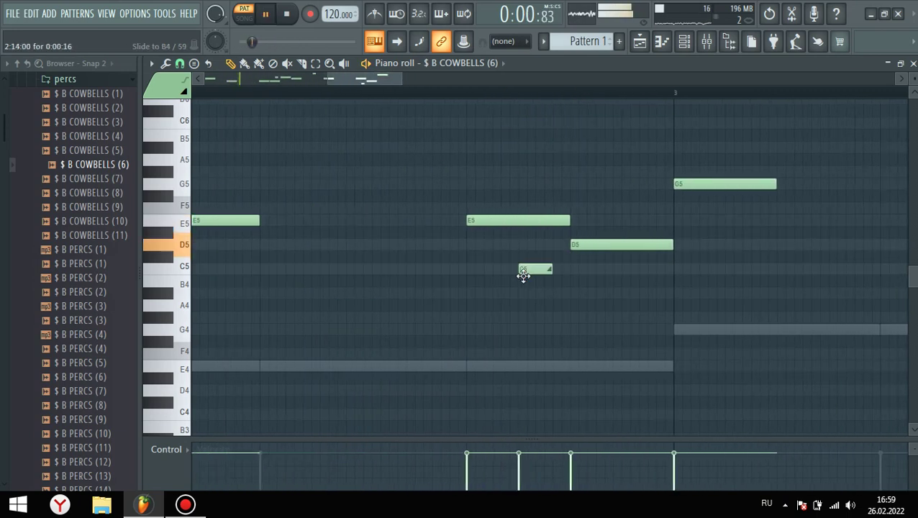
scroll(513, 310, "up", 1)
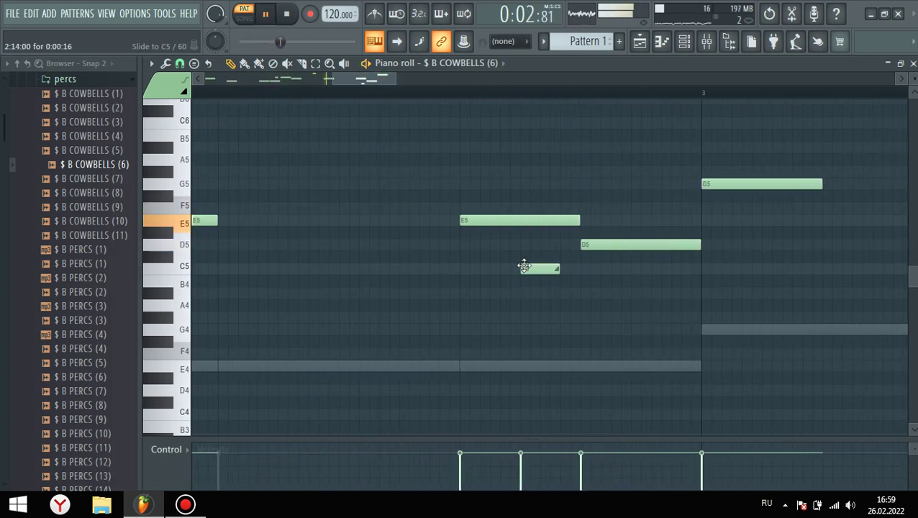
scroll(375, 285, "down", 4)
key("space")
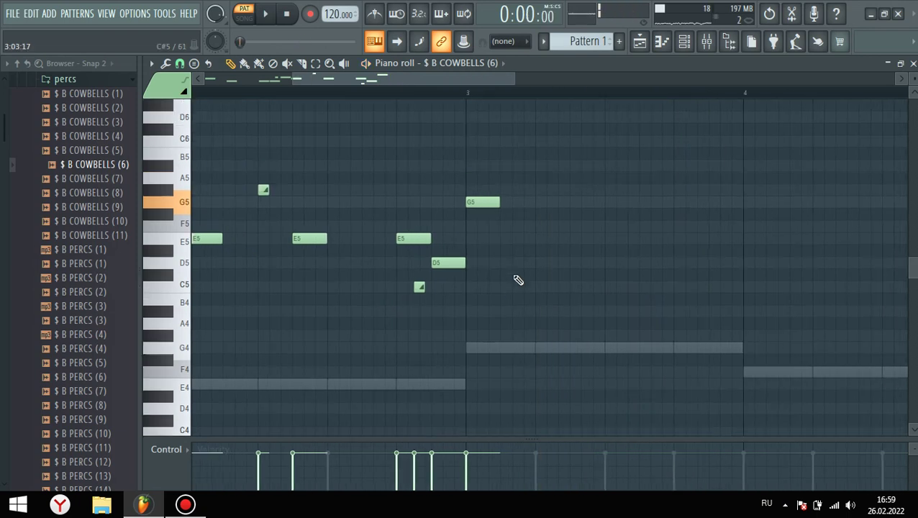
Add an F5 note at 3:05:00 and a G5 note directly after it in bar 3, and play the melody.
scroll(518, 279, "up", 2)
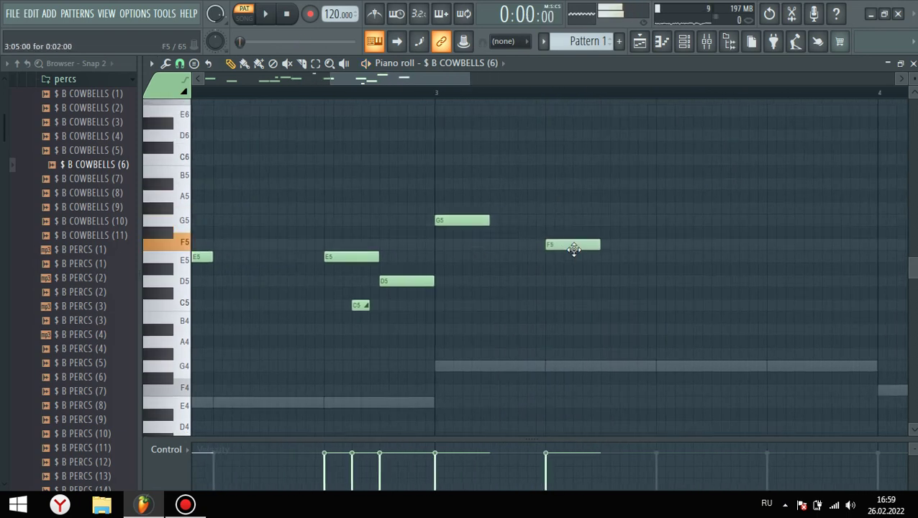
scroll(518, 248, "down", 4)
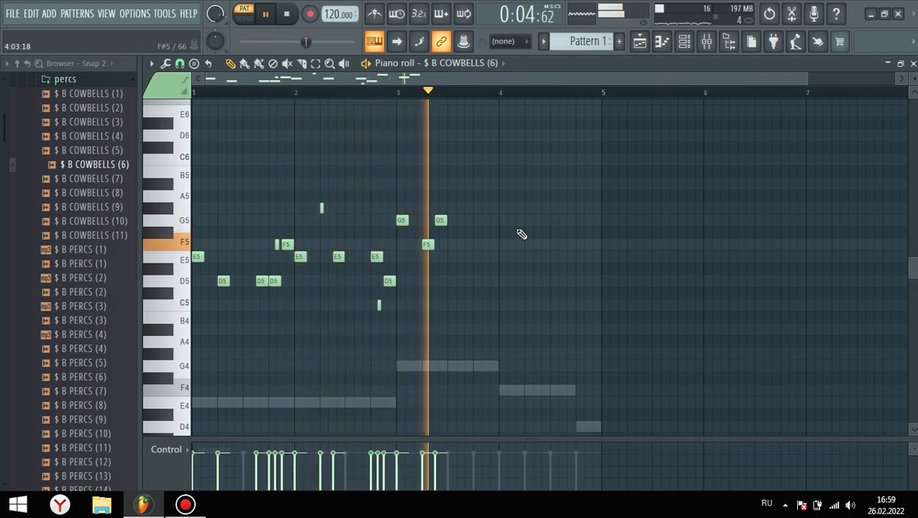
key("space")
key("space")
Delete the second G5 of bar 3, move the F5 to 3:07:00, add a G5 at 3:09:00, and play it back.
scroll(449, 256, "up", 1)
right_click(441, 221)
scroll(440, 247, "up", 2)
left_click_drag(441, 245, 380, 241)
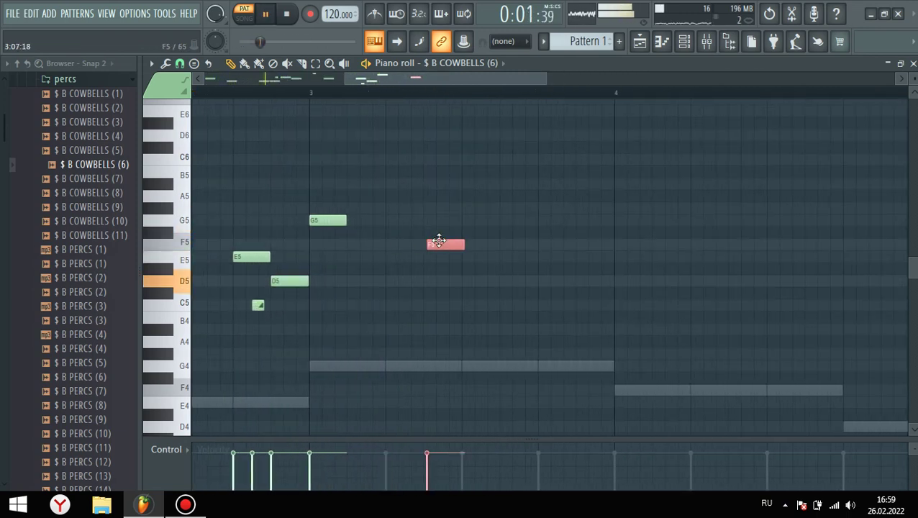
left_click_drag(480, 221, 477, 221)
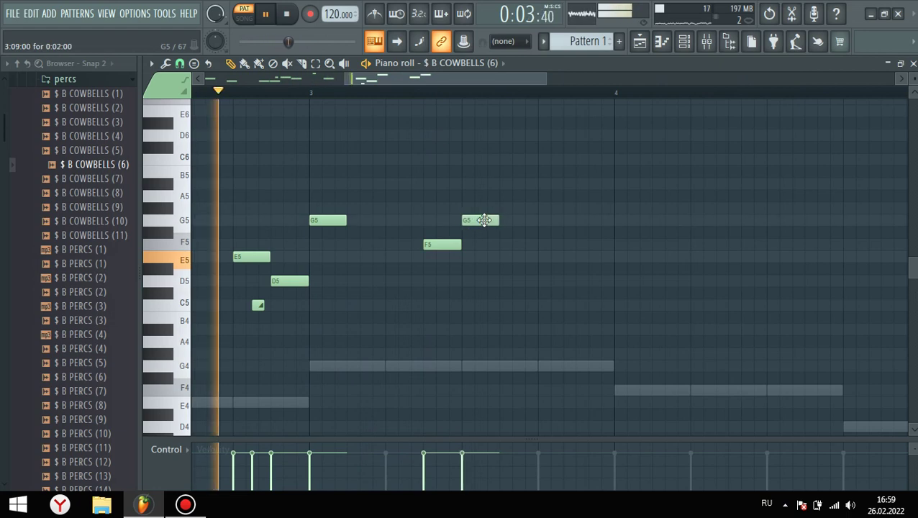
key("space")
key("space")
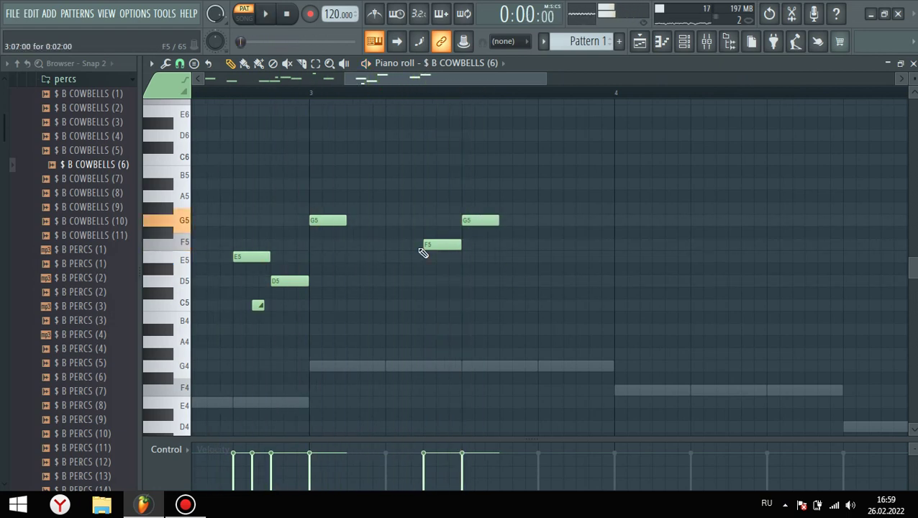
Set bar 3's F5 at 3:05:00 and its second G5 at 3:07:00, after trying an F#5 between them.
scroll(424, 249, "up", 1)
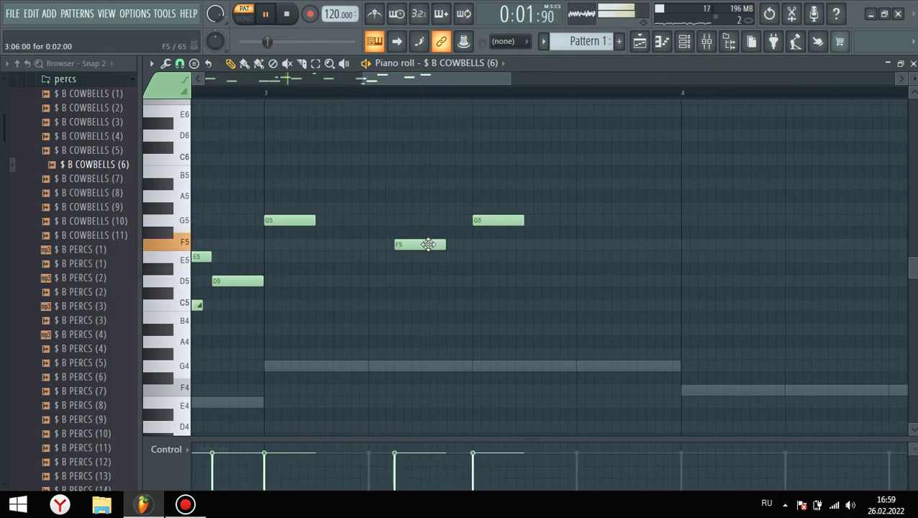
left_click_drag(446, 219, 437, 219)
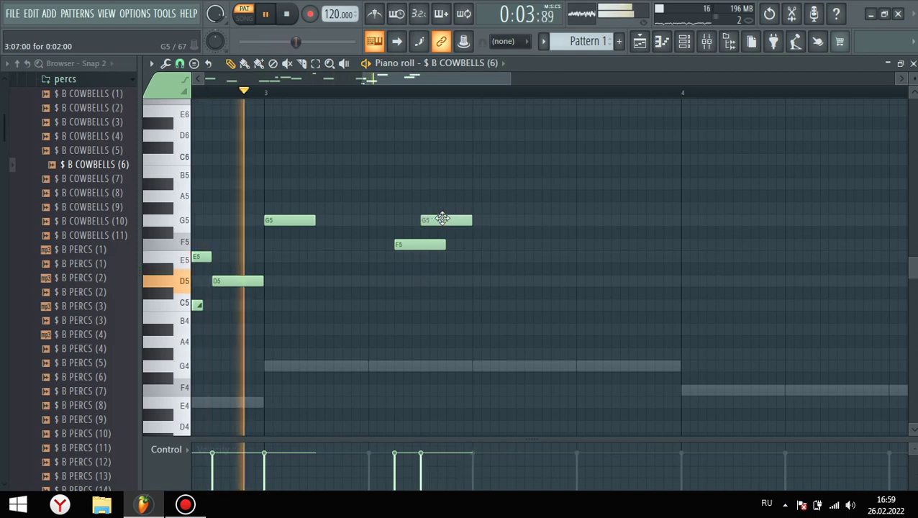
scroll(373, 252, "up", 1)
left_click(415, 236)
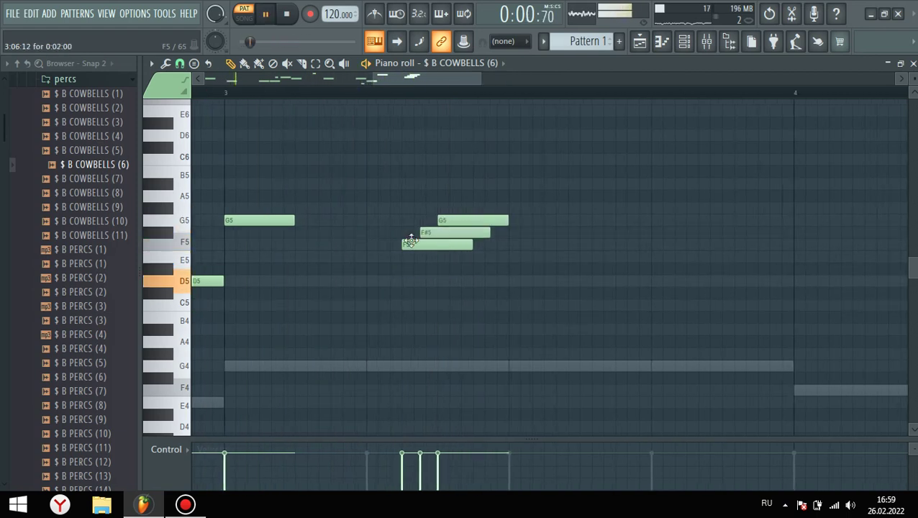
scroll(483, 258, "down", 3)
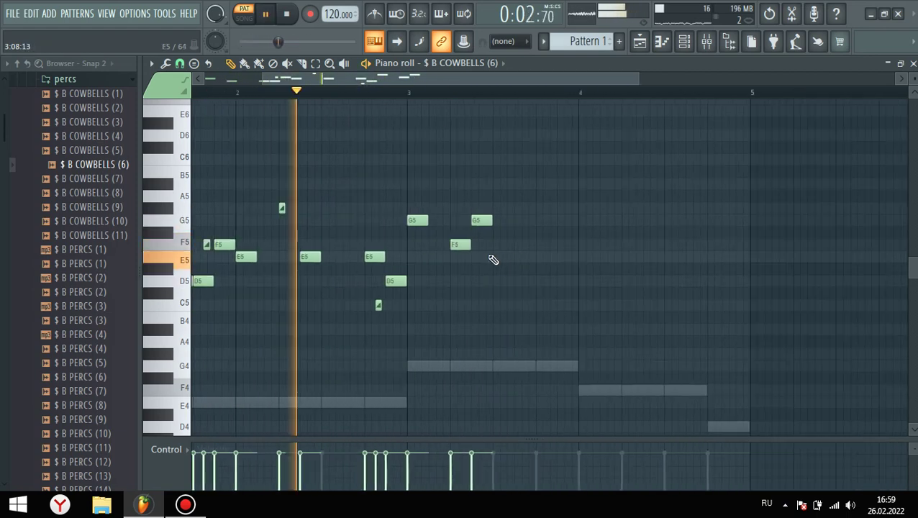
Lower the slide note on beat 2 of bar 2 to F5 and play the melody.
scroll(305, 245, "up", 1)
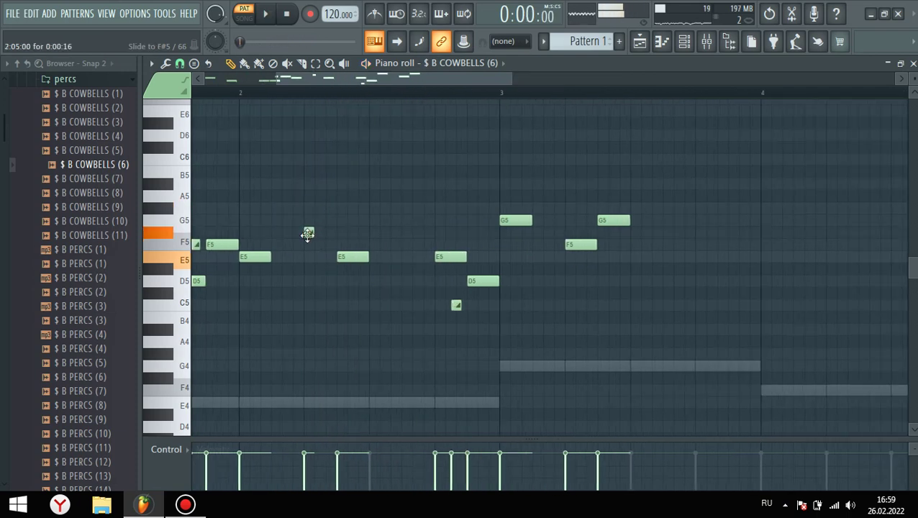
scroll(630, 264, "down", 2, "ctrl")
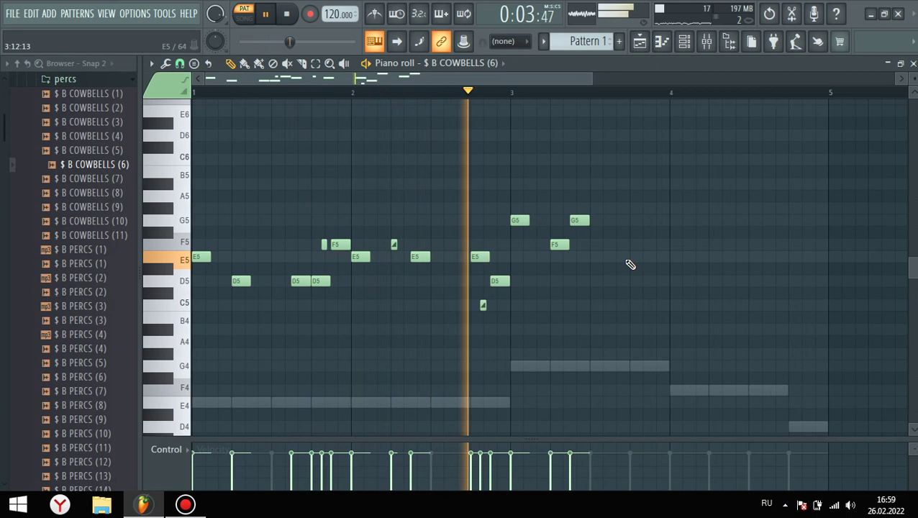
key("space")
Replay the melody several times to check how the G5 and F5 notes of bar 3 sound.
scroll(629, 264, "up", 2, "ctrl")
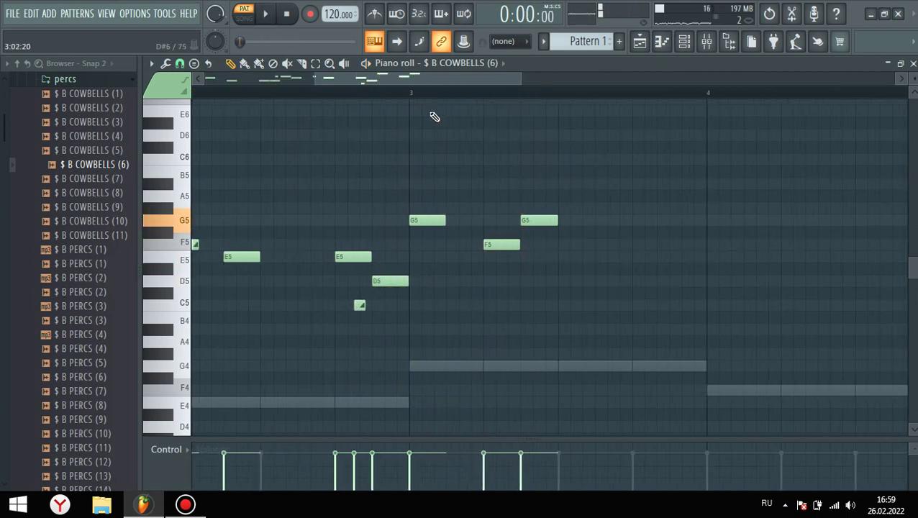
key("space")
scroll(656, 288, "up", 2, "ctrl")
key("space")
key("space")
mouse_move(454, 221)
left_mouse_down()
mouse_move(455, 244)
mouse_move(460, 220)
left_mouse_up()
key("space")
key("space")
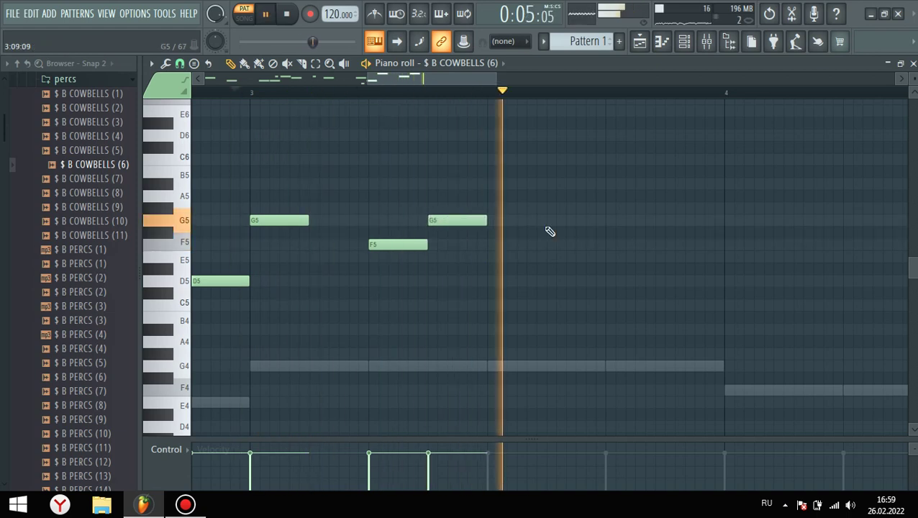
Add a G5 note at 3:11:00 and an A#5 note on beat 4 of bar 3 while playing the melody.
left_click(535, 221)
left_click_drag(534, 220, 556, 220)
key("space")
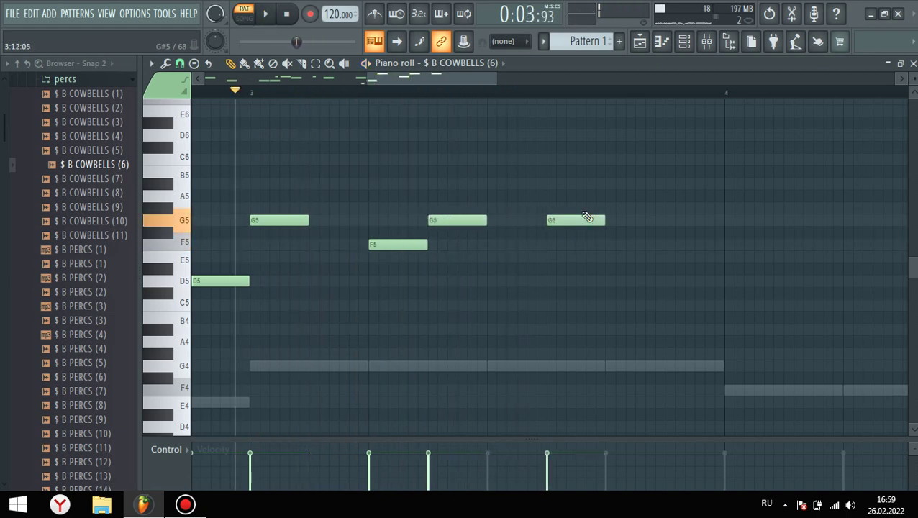
key("space")
left_click(610, 183)
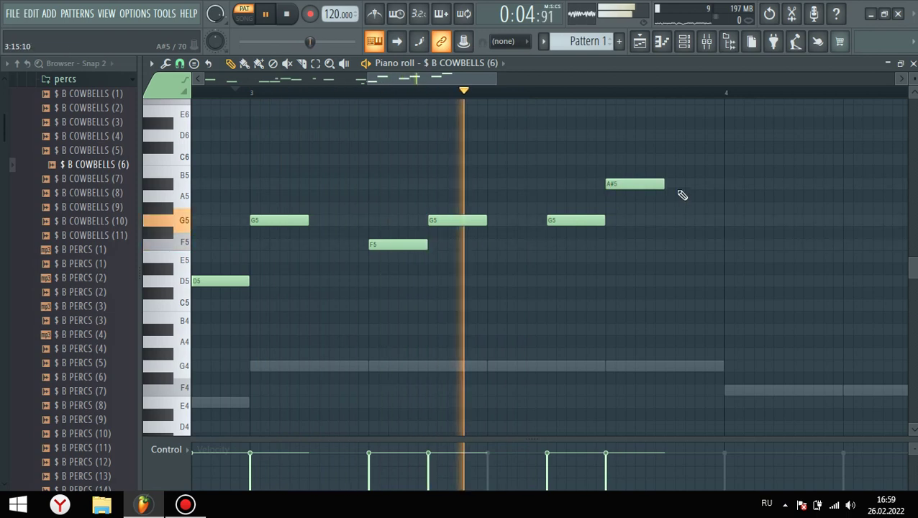
Add a second A#5 note at 3:15:00 in bar 3 and play the melody.
left_click(660, 182)
key("space")
scroll(637, 192, "up", 1)
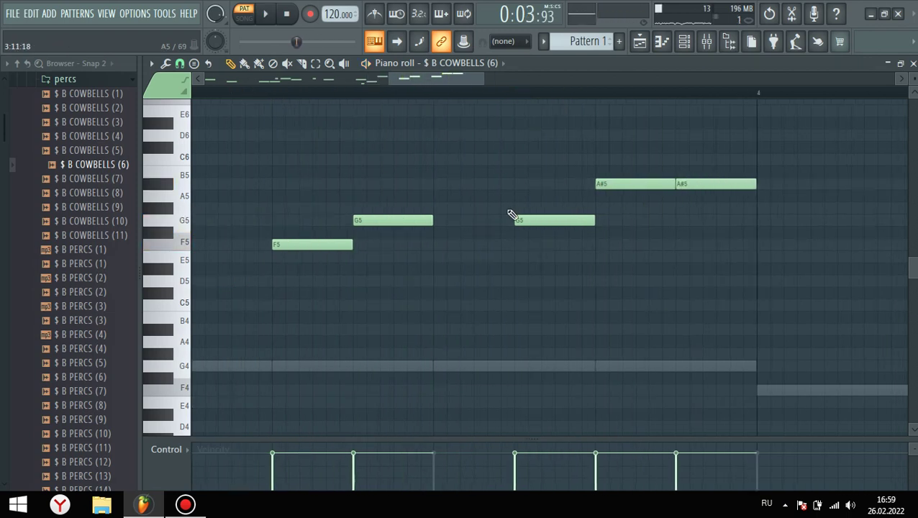
scroll(607, 232, "down", 5)
key("space")
key("space")
scroll(611, 242, "up", 4)
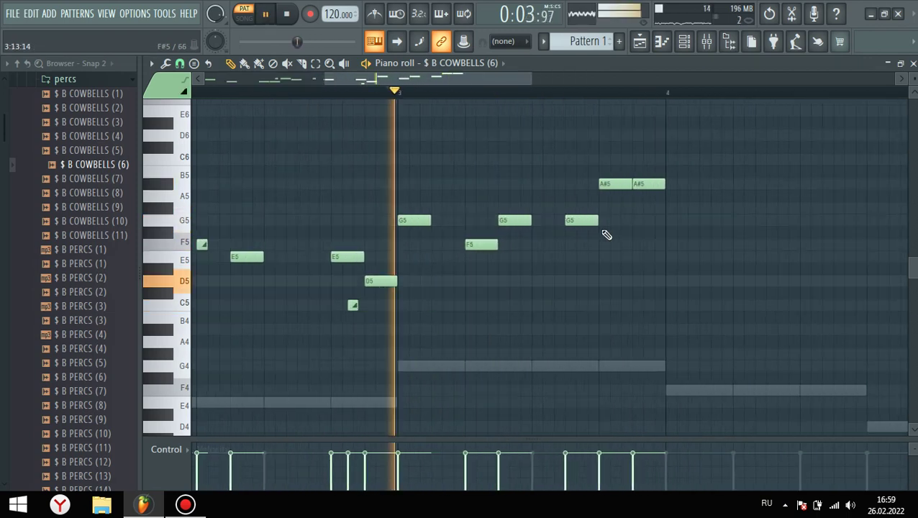
key("space")
Lower the last A#5 of bar 3 to F5 and add an A#5 slide note at 3:12:00.
left_click_drag(673, 185, 672, 247)
scroll(468, 250, "down", 3)
key("space")
Add an F5 note at the start of bar 4, raised an octave from F4, and play the melody.
scroll(561, 230, "down", 3)
scroll(522, 234, "down", 3)
scroll(596, 280, "up", 2)
scroll(597, 280, "up", 1)
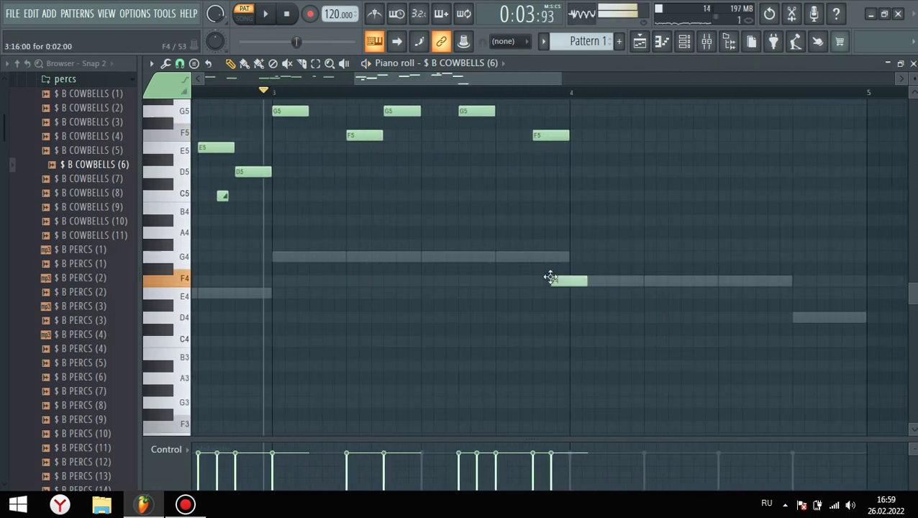
key("space")
key("ctrl+Up")
scroll(592, 290, "up", 3)
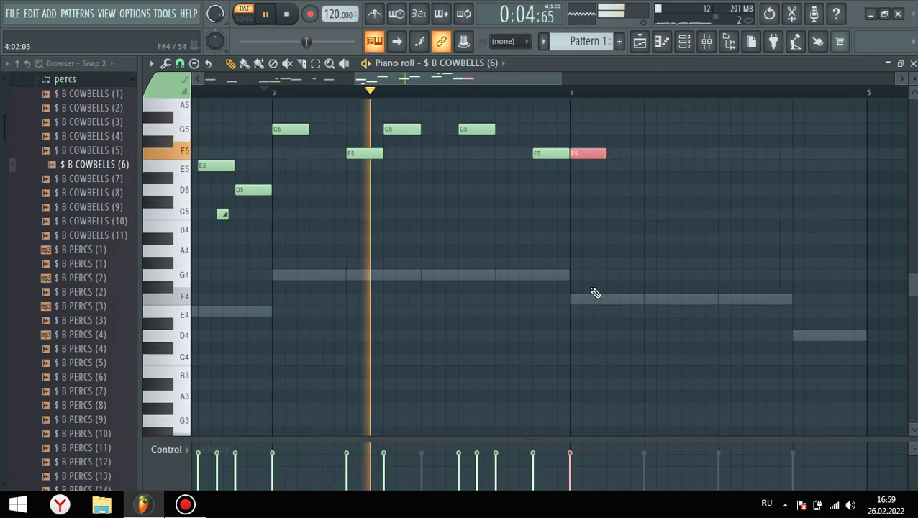
left_click(643, 305, "ctrl")
key("space")
scroll(549, 273, "up", 3)
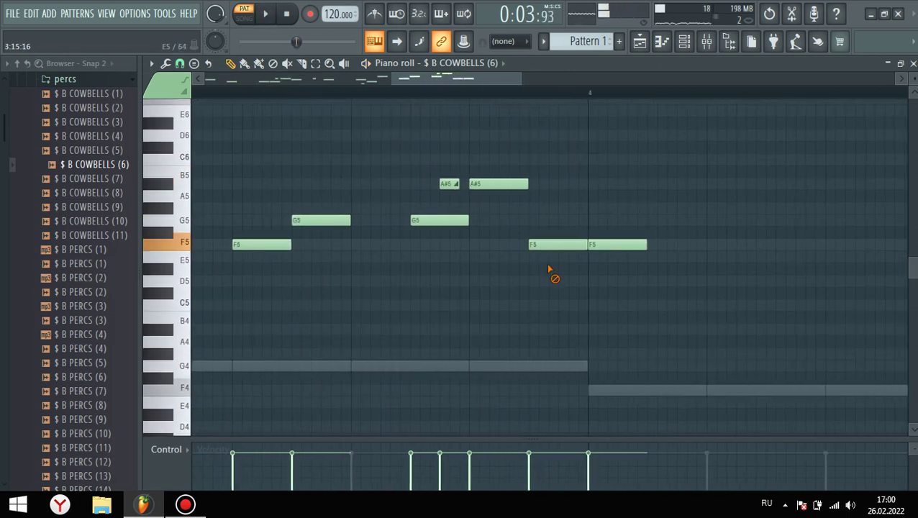
Replace bar 3's last F5 with an A#5 at 3:15:00 and a slide to F5, after trying a G5 slide, and play it.
right_click(535, 244)
left_click(446, 186)
key("space")
left_click(549, 216)
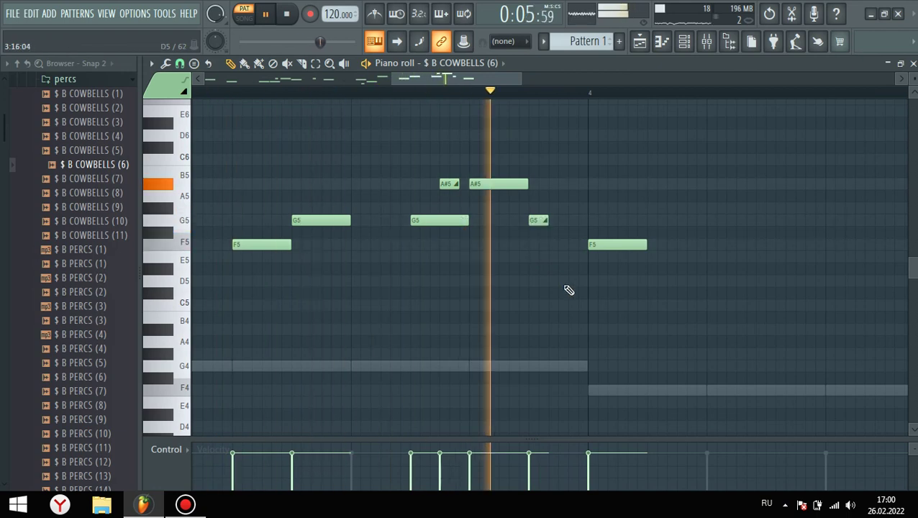
key("space")
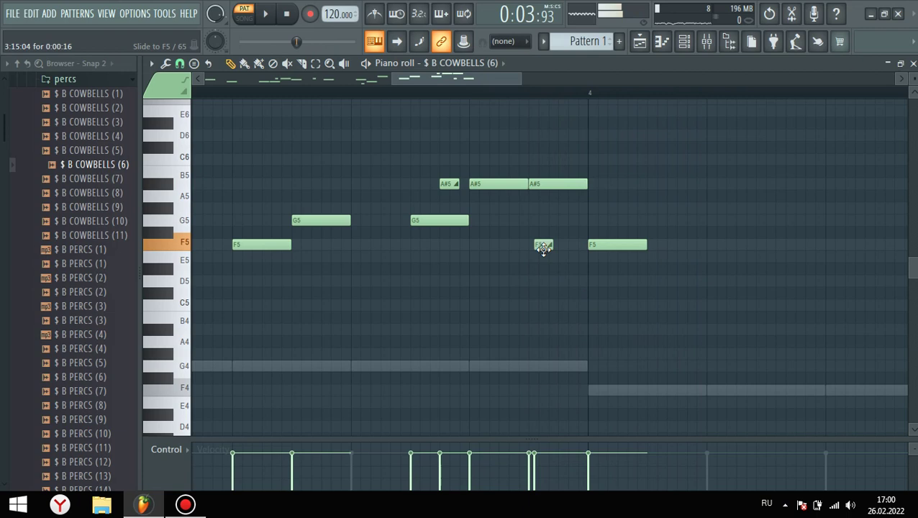
scroll(518, 263, "down", 5, "ctrl")
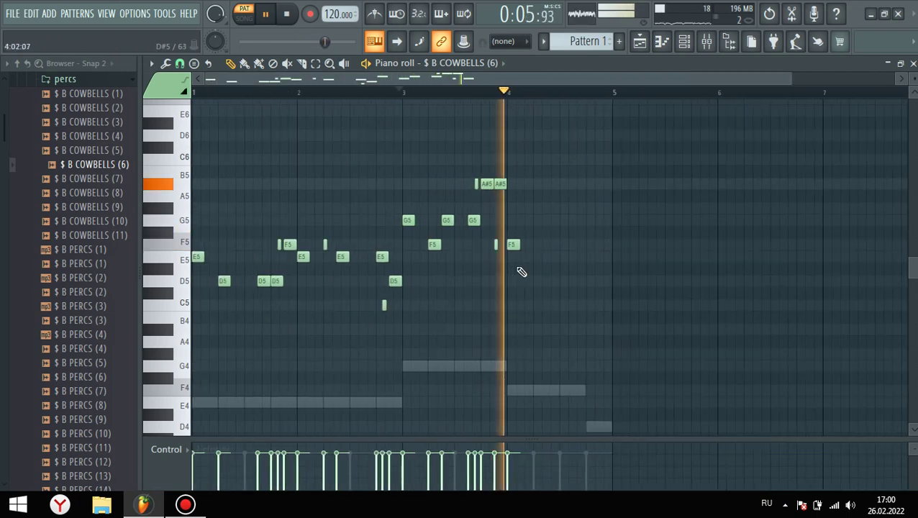
key("space")
Add F5 notes at 4:04:00 and 4:07:00 in bar 4 and play the melody.
scroll(524, 274, "up", 4, "ctrl")
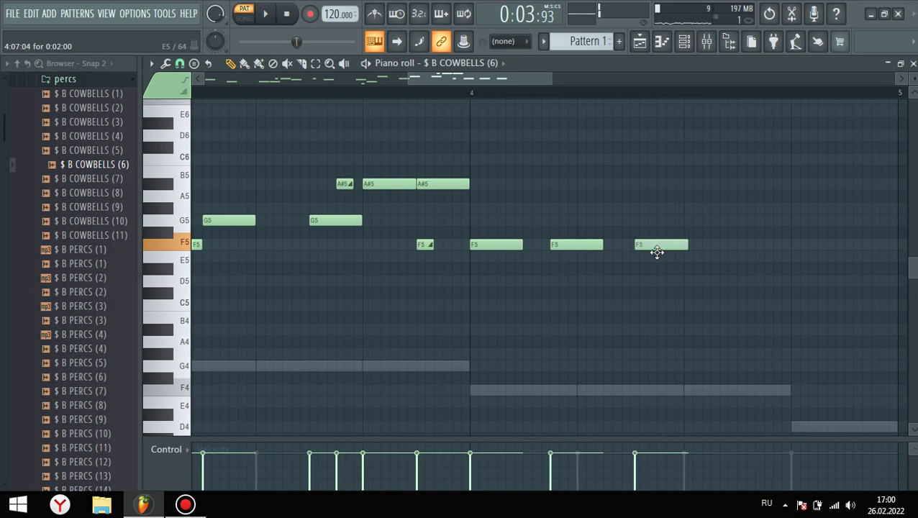
scroll(633, 252, "down", 5, "ctrl")
key("space")
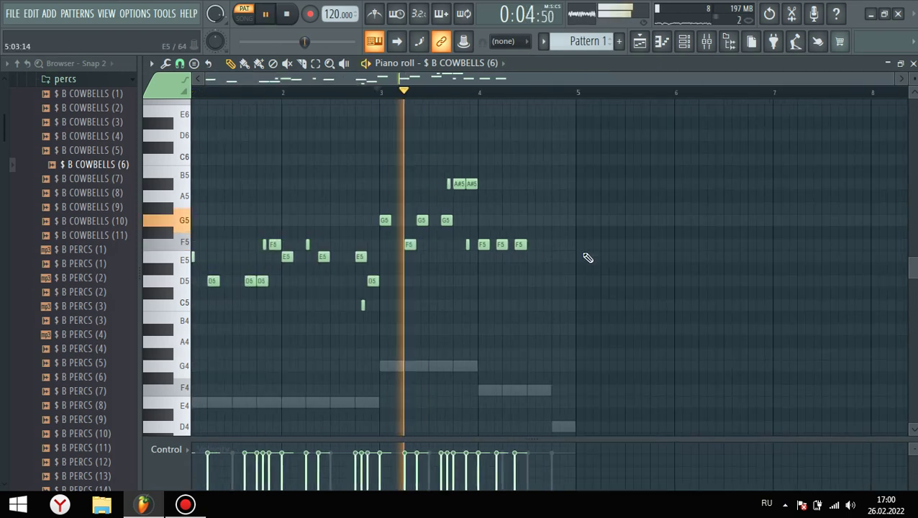
Add an F5 at 4:11:00 and a D5 at 4:14:00, raised an octave from D4, and play the melody.
scroll(549, 249, "up", 4, "ctrl")
scroll(533, 288, "up", 2)
key("space")
scroll(535, 288, "down", 3)
scroll(534, 288, "up", 2, "ctrl")
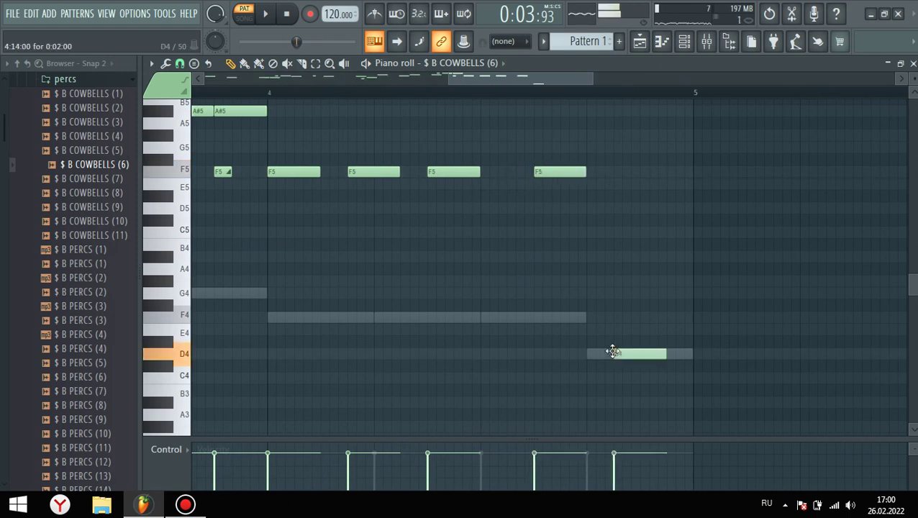
key("space")
scroll(652, 370, "down", 4, "ctrl")
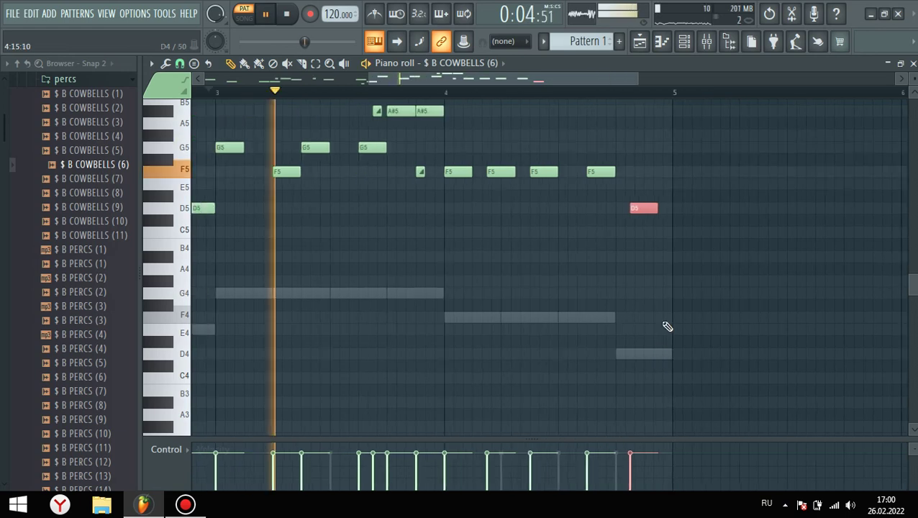
key("space")
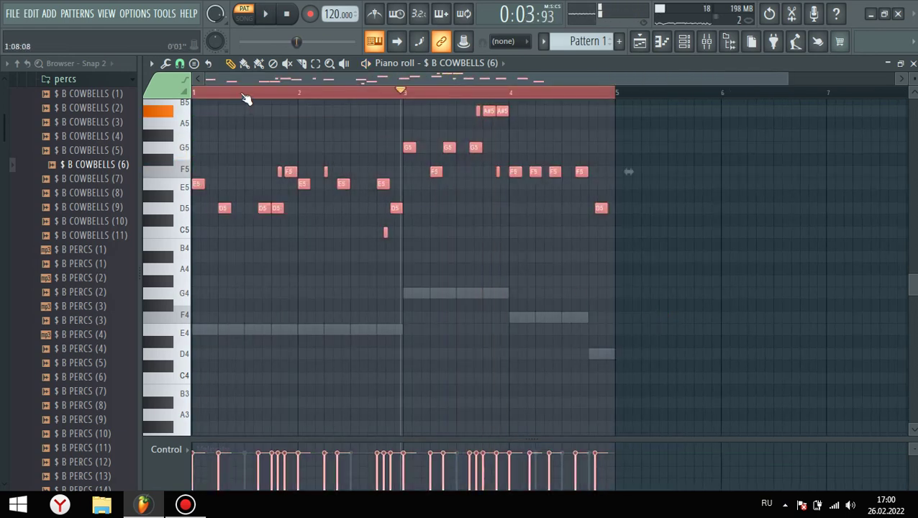
Clone the $ B COWBELLS (6) channel, paste the whole melody into the clone and open its piano roll.
left_click(684, 41)
right_click(617, 131)
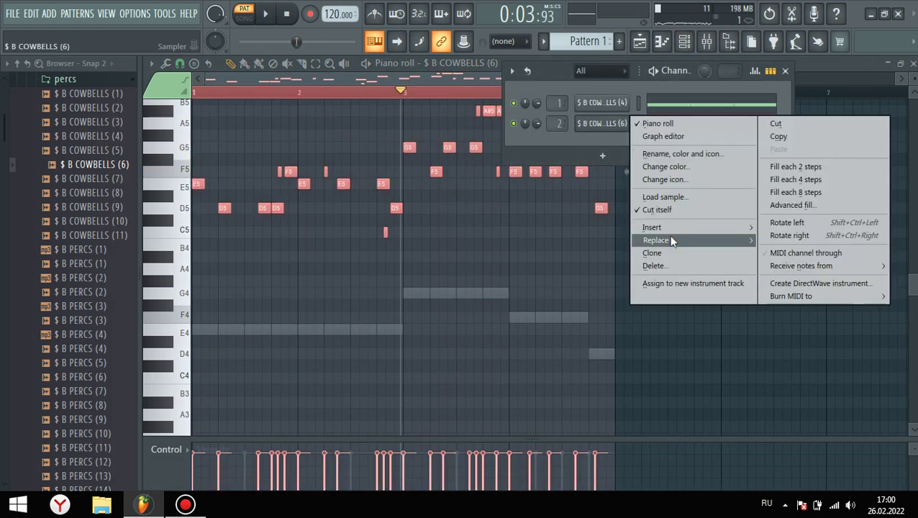
left_click(656, 253)
left_click(638, 127)
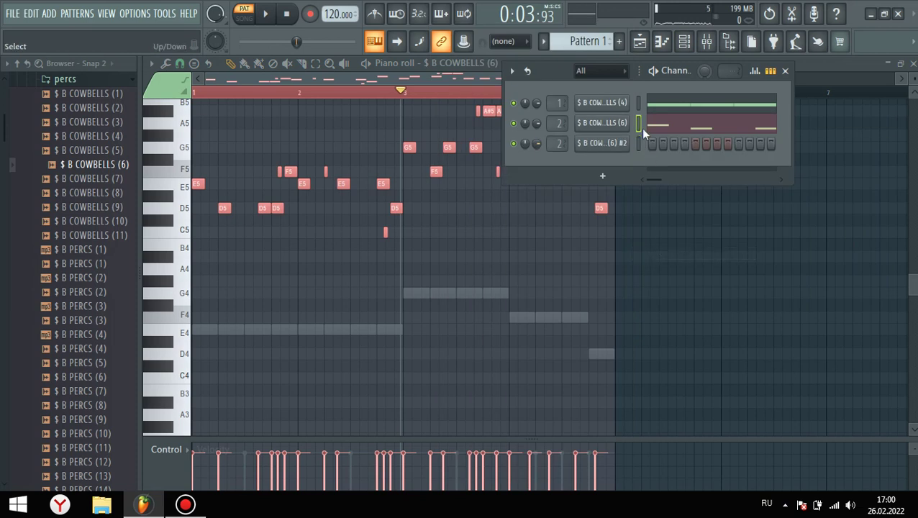
left_click(638, 146)
key("ctrl+v")
right_click(615, 146)
left_click(650, 146)
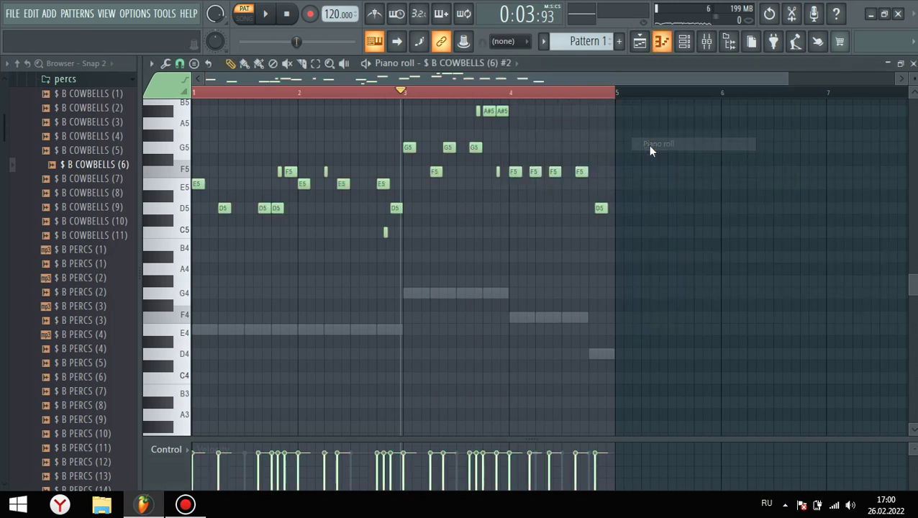
Lower all of the clone's notes by one octave, reduce their velocity and play both layers.
key("ctrl+Down")
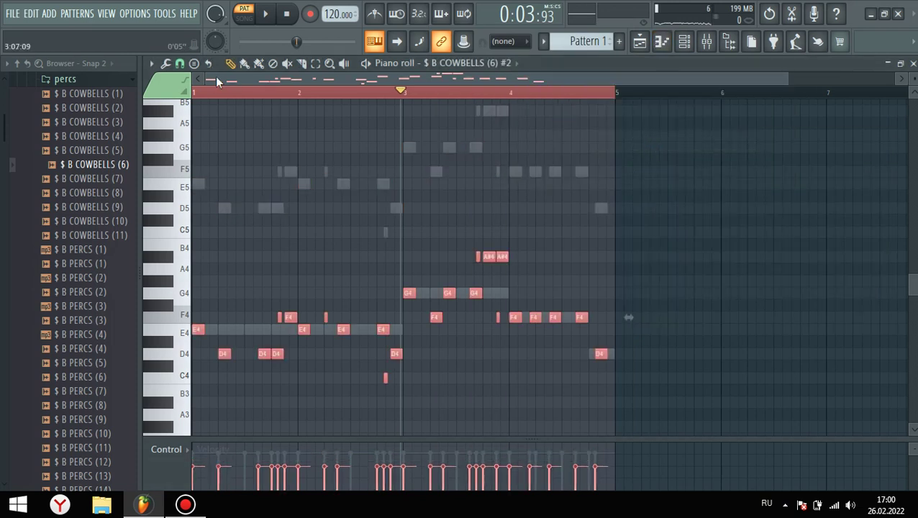
key("space")
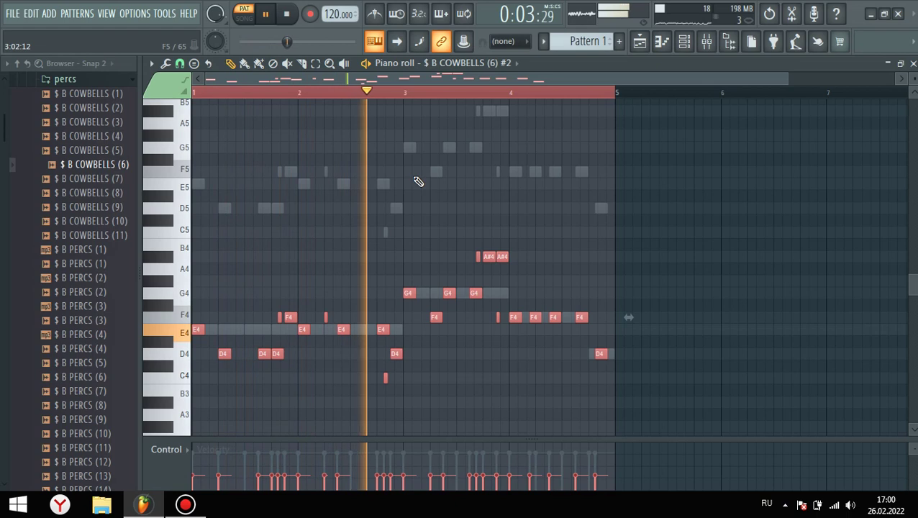
Delete the F slide note at the end of bar 3 in both $ B COWBELLS (6) channels and play the melody.
left_click(539, 270)
scroll(498, 318, "up", 2)
left_click(469, 92)
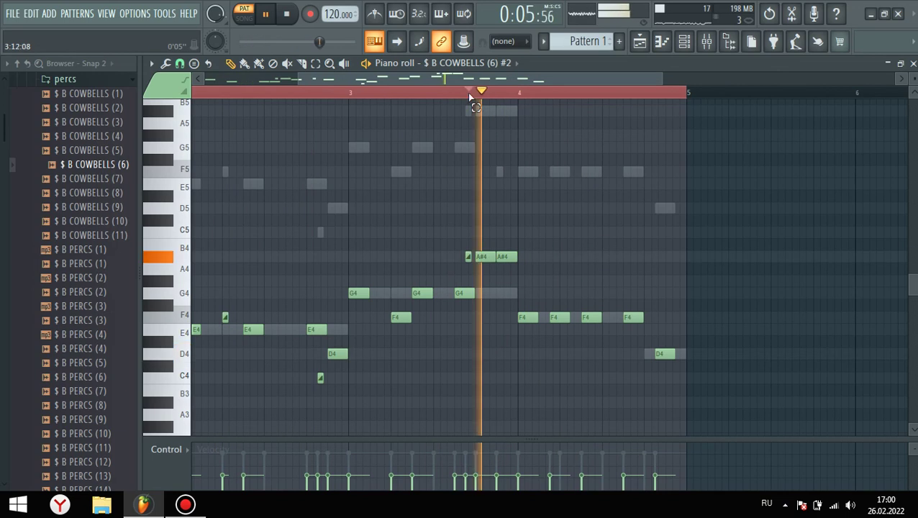
scroll(495, 161, "up", 3)
key("space")
right_click(510, 171)
right_click(509, 171)
key("space")
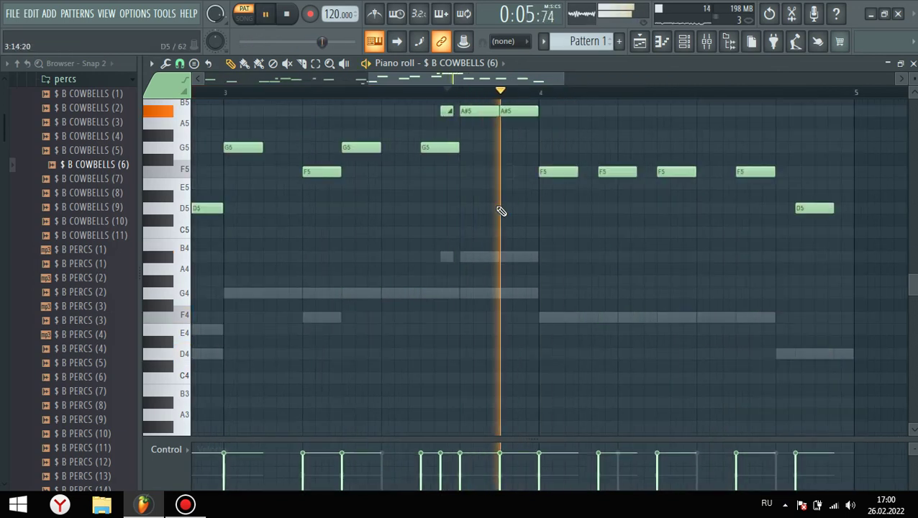
scroll(547, 208, "down", 5)
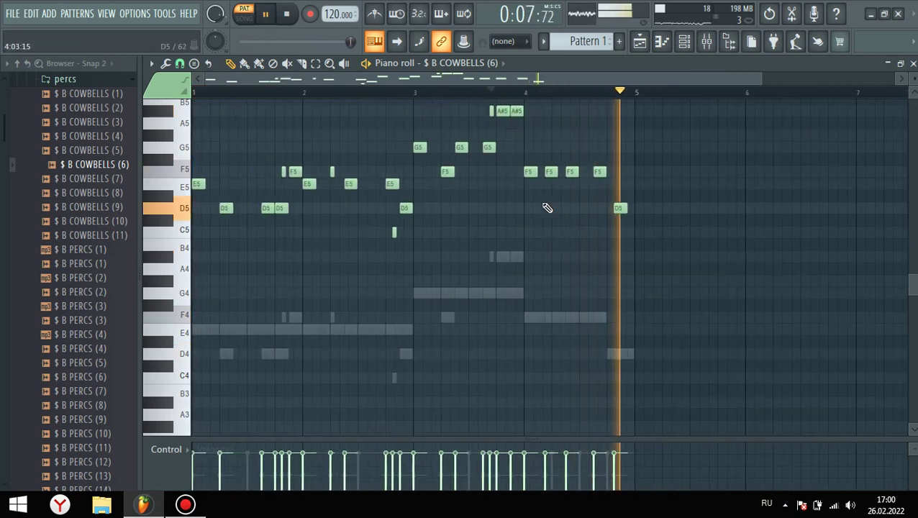
scroll(544, 207, "down", 1)
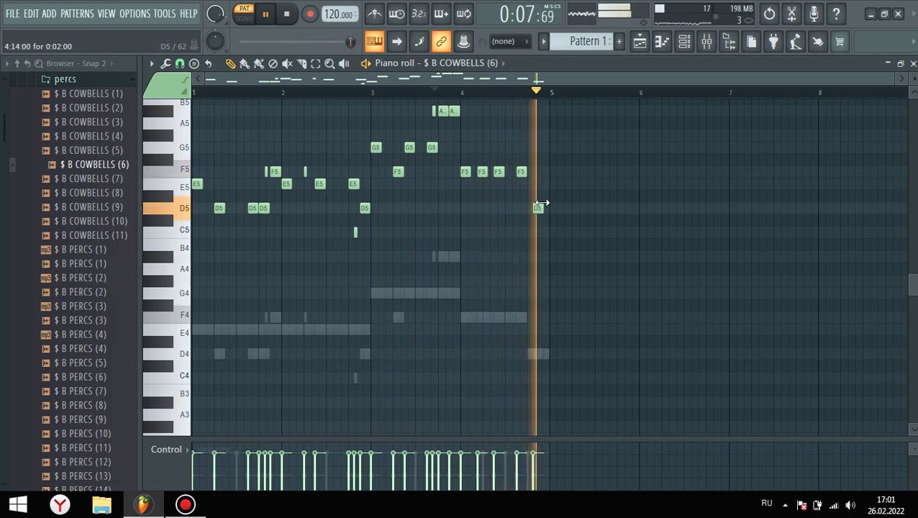
Lower the two full-length A#5 notes at the end of bar 3 to G#5 in $ B COWBELLS (6).
key("space")
scroll(471, 217, "up", 7)
key("space")
left_click_drag(466, 191, 392, 200)
key("space")
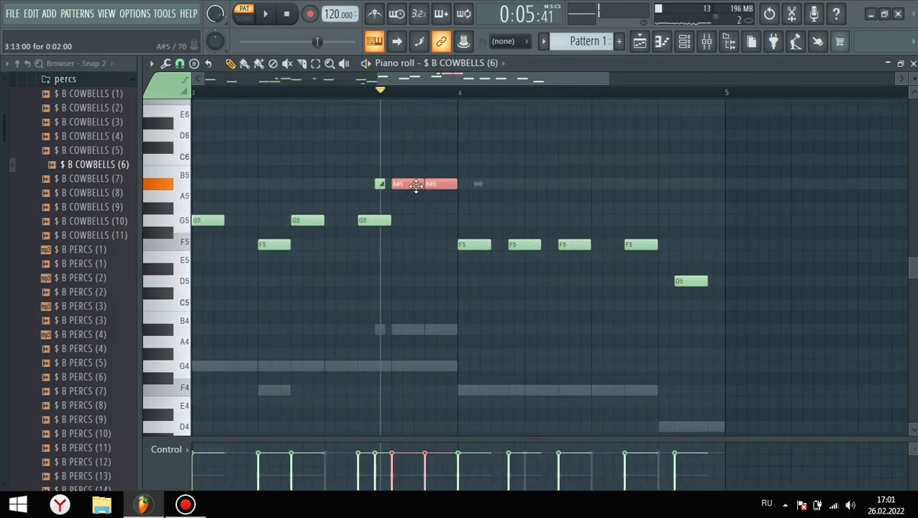
key("shift+Down")
key("space")
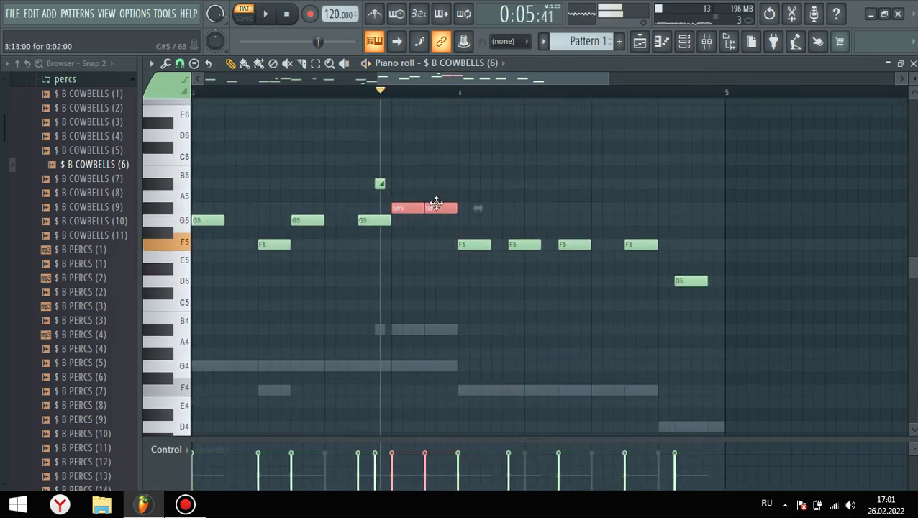
Lower the two matching full-length A#4 notes in the cloned cowbell channel and play the melody.
scroll(535, 199, "down", 3)
right_click(534, 200)
key("space")
right_click(482, 330)
right_click(481, 330)
left_click_drag(486, 354, 471, 328)
scroll(472, 328, "up", 3)
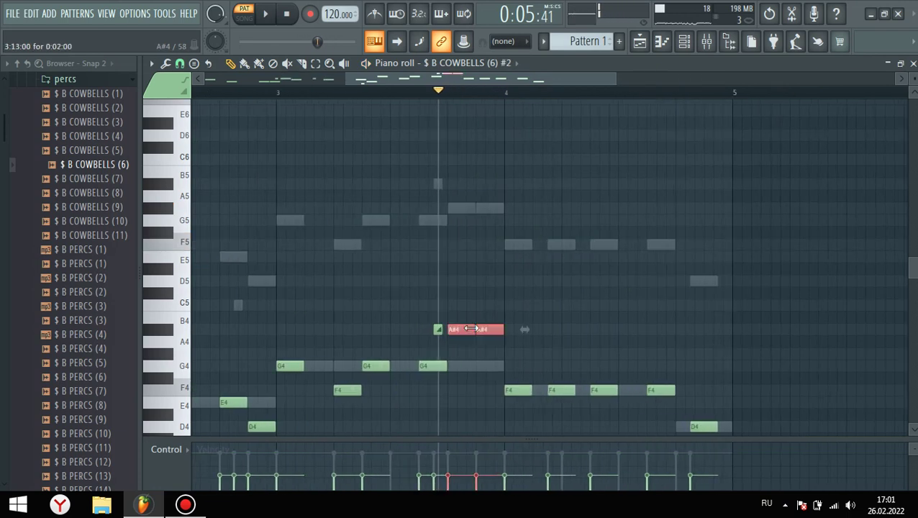
key("space")
right_click(570, 305)
scroll(568, 293, "down", 6)
scroll(468, 253, "down", 4)
Solo Insert 2, add Fruity Parametric EQ 2 in slot 8, cut band 2 narrowly around 207 Hz and move band 7 to 20000 Hz.
left_click(706, 41)
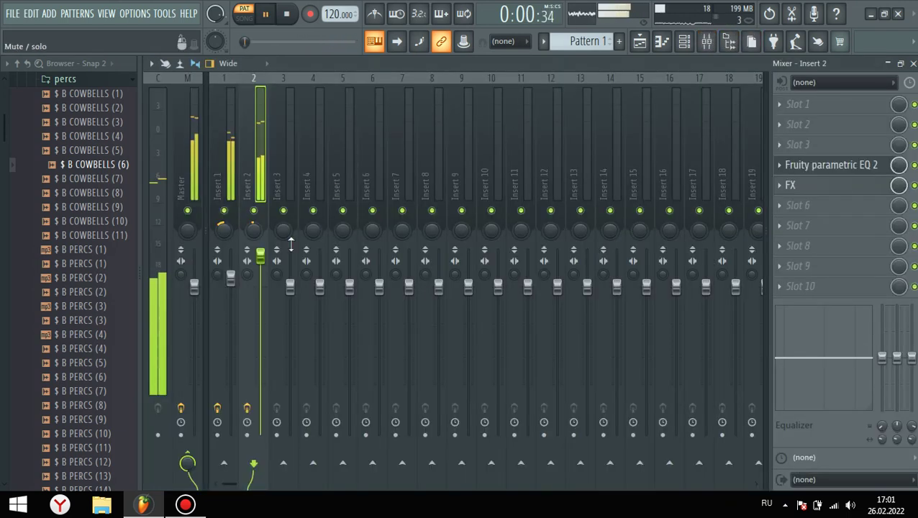
right_click(254, 210)
left_click(791, 185)
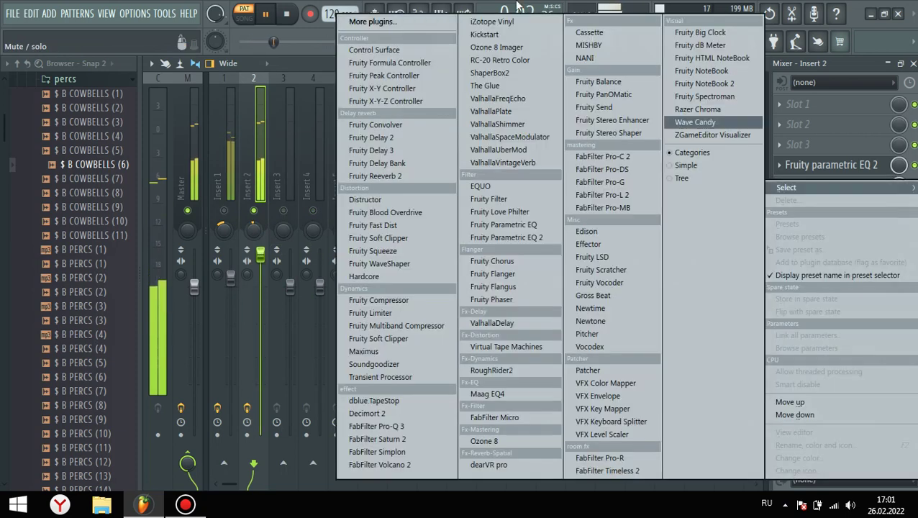
left_click(507, 239)
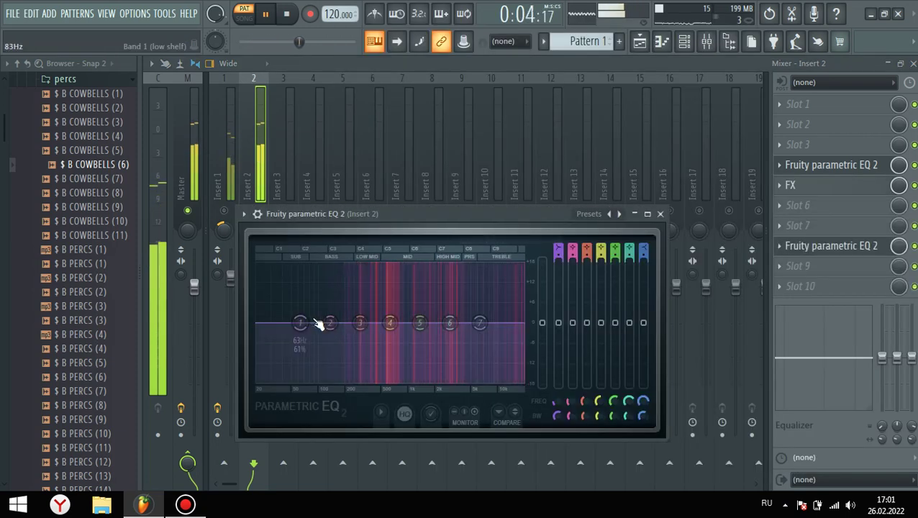
left_click_drag(330, 322, 348, 382)
scroll(346, 343, "down", 4)
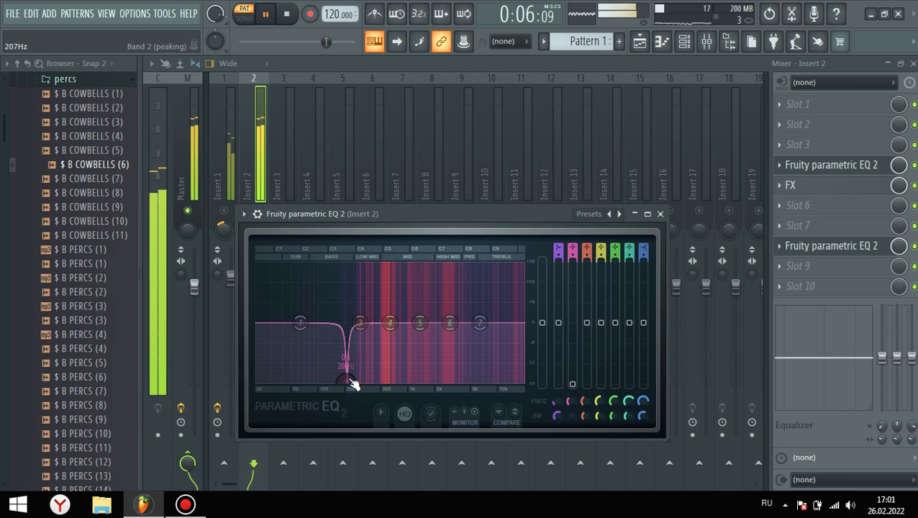
left_click_drag(480, 323, 491, 323)
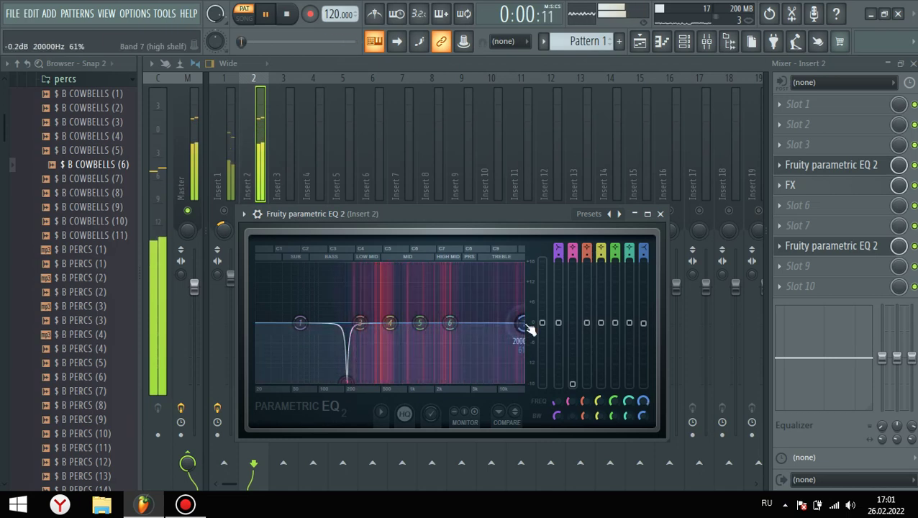
Load Kickstart in slot 10 of Insert 2 with a smooth S-shaped 1/4 curve and unsolo the track.
left_click(791, 286)
left_click(485, 34)
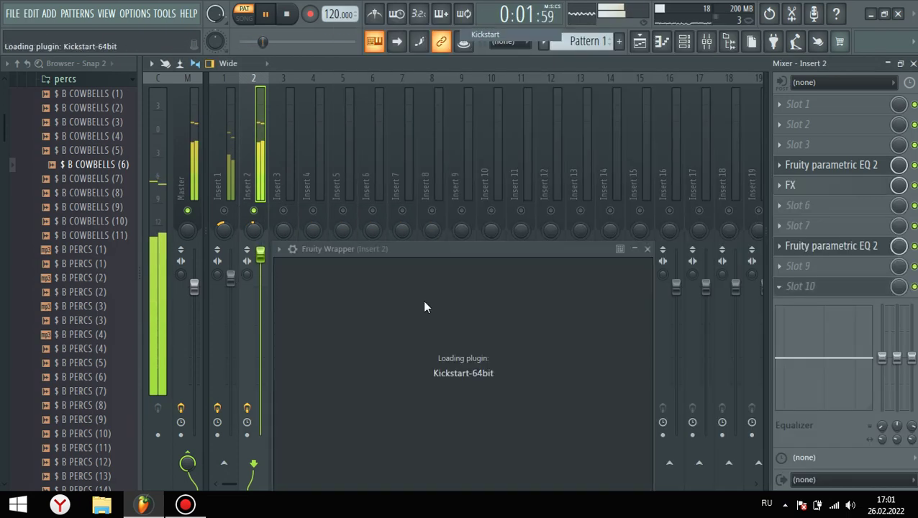
left_click(468, 456)
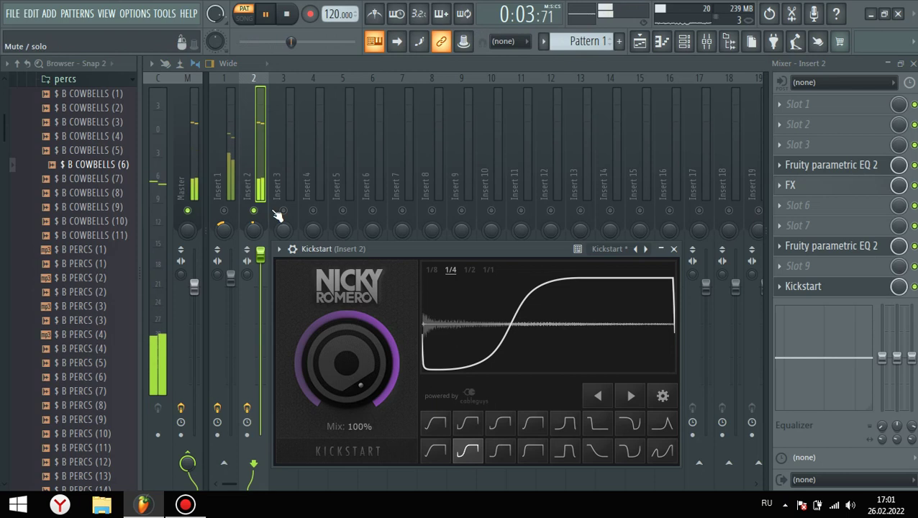
key("Escape")
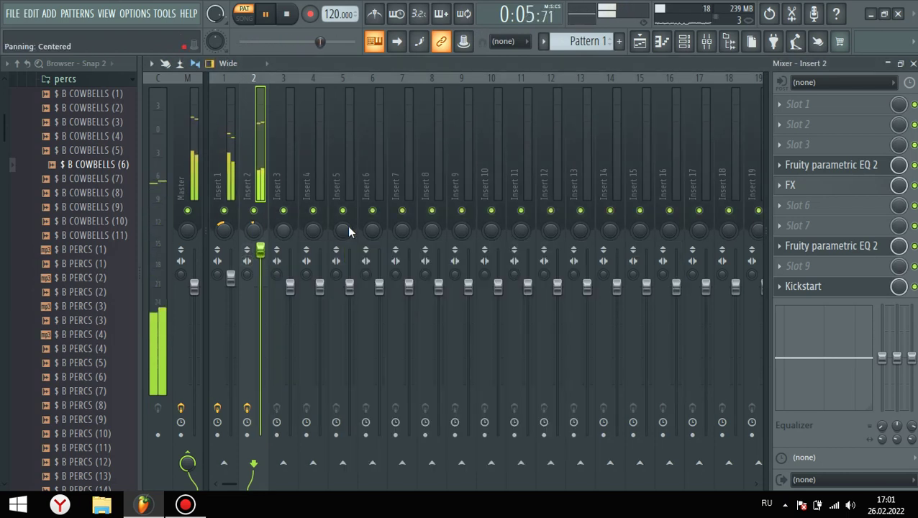
Add Fruity Reeverb 2 in slot 9 of Insert 2 with a wet level of about 42%.
left_click(802, 267)
left_click(397, 175)
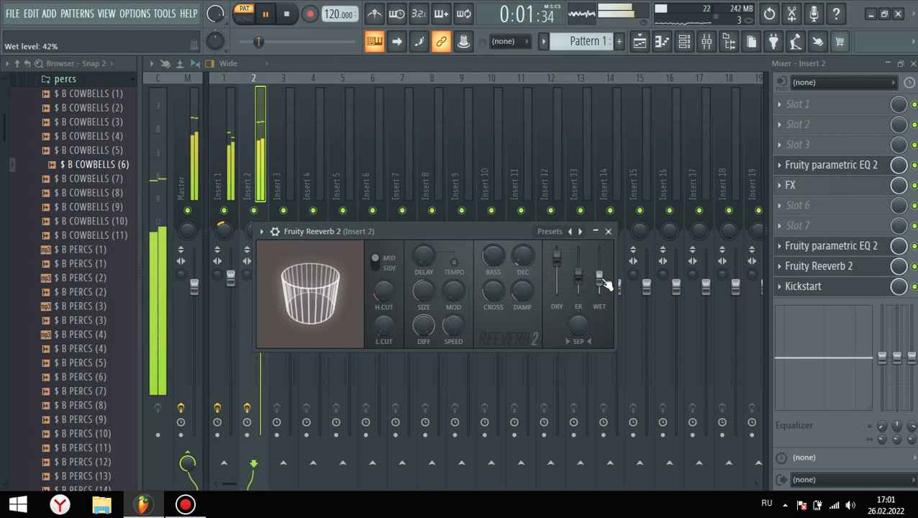
left_click(608, 231)
Add the $B-KICK (8) sample from the kick folder as a new channel and route it to mixer track 3.
scroll(61, 242, "up", 4)
left_click(63, 248)
left_click(51, 204)
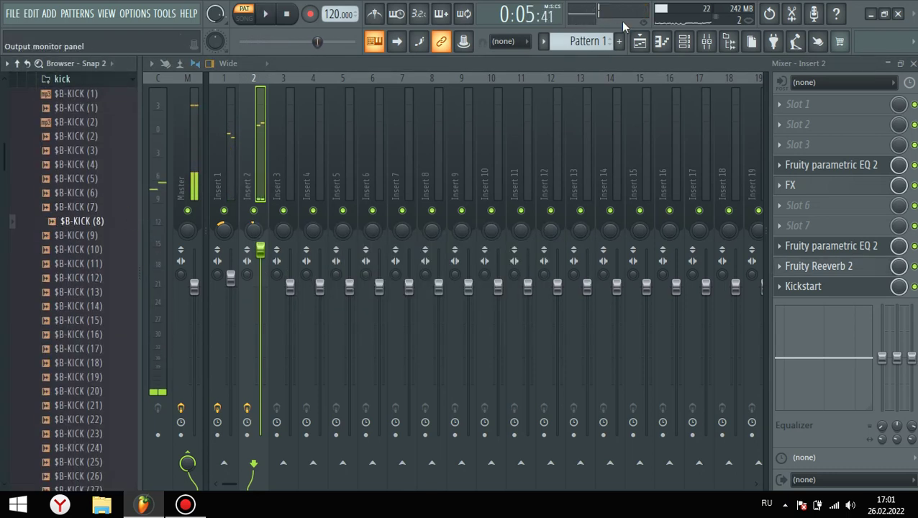
left_click(684, 43)
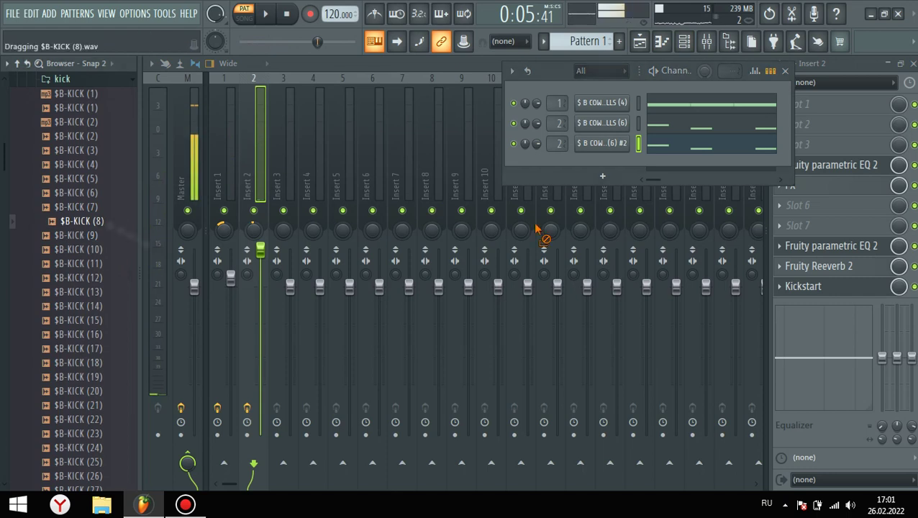
left_click_drag(609, 166, 563, 169)
Fill the $B-KICK (8) channel on each 4 steps and play the pattern.
right_click(630, 162)
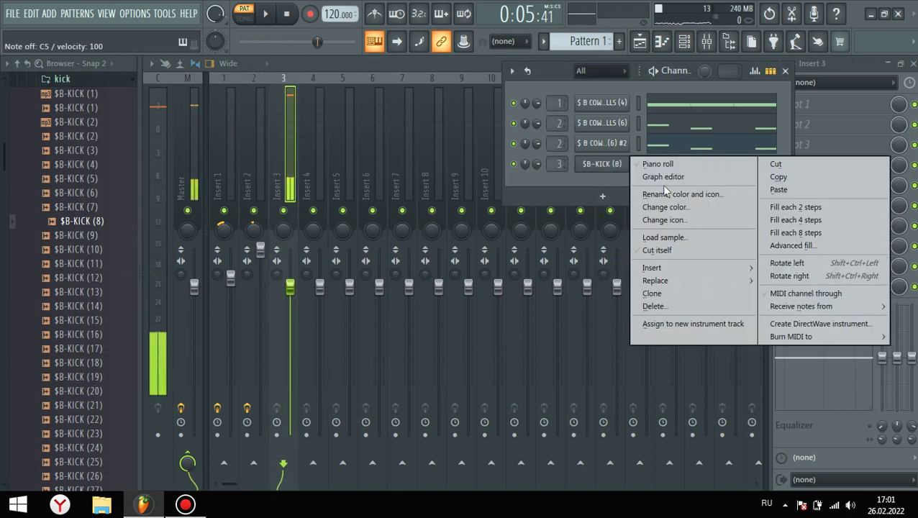
left_click(794, 220)
key("space")
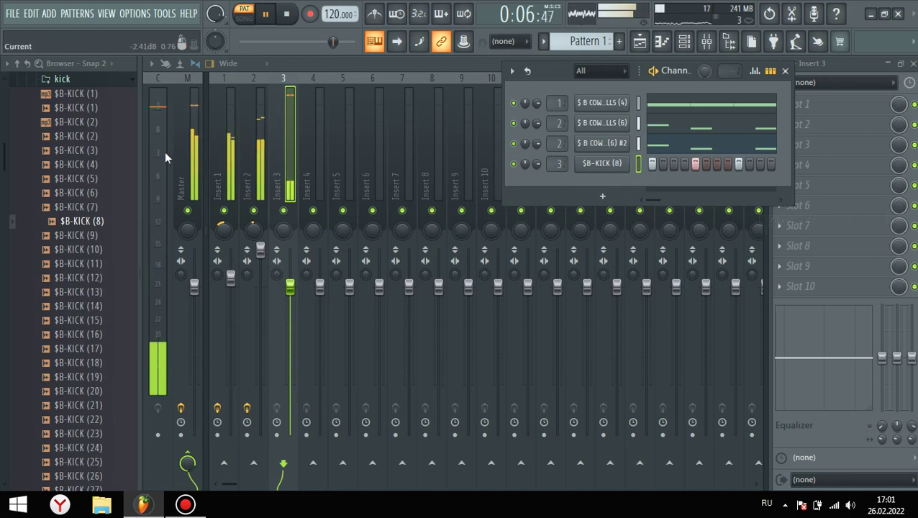
Solo Insert 3 in the mixer, raise the kick's volume, and unsolo the track.
left_click(183, 154)
left_click(246, 150)
left_click(285, 173)
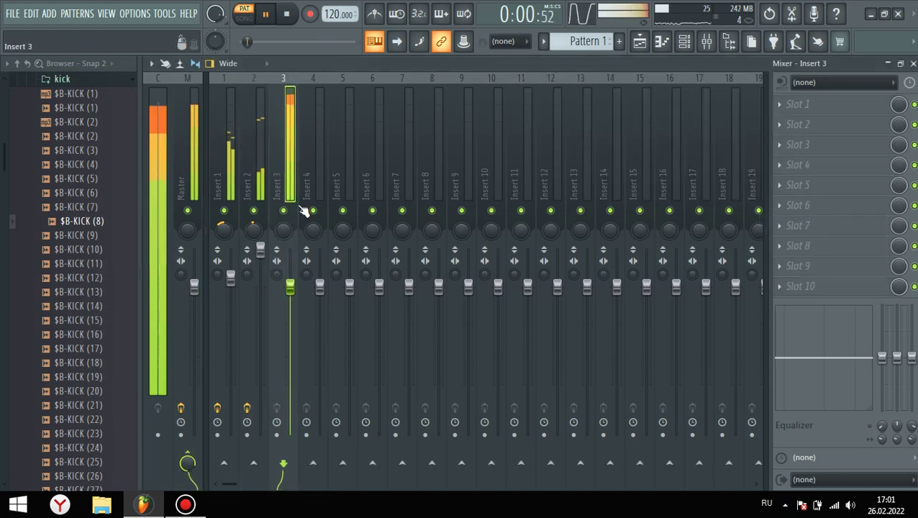
right_click(283, 211)
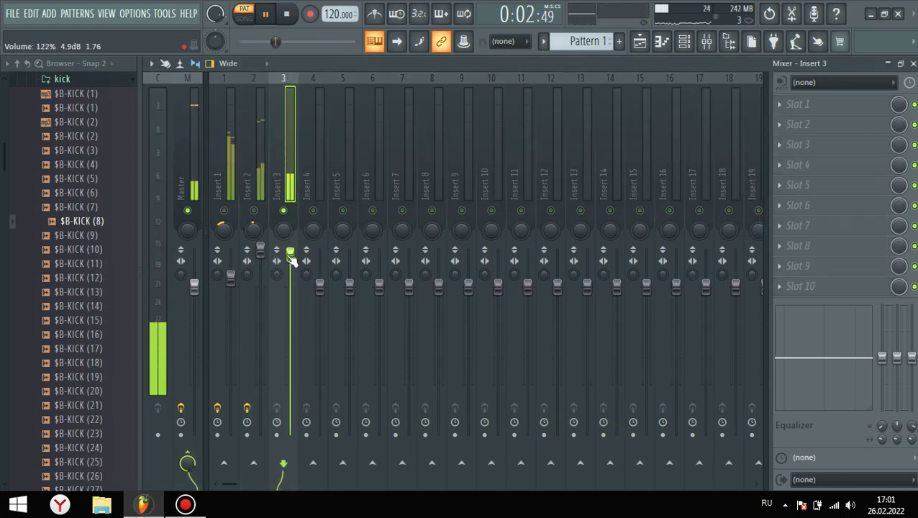
right_click(283, 210)
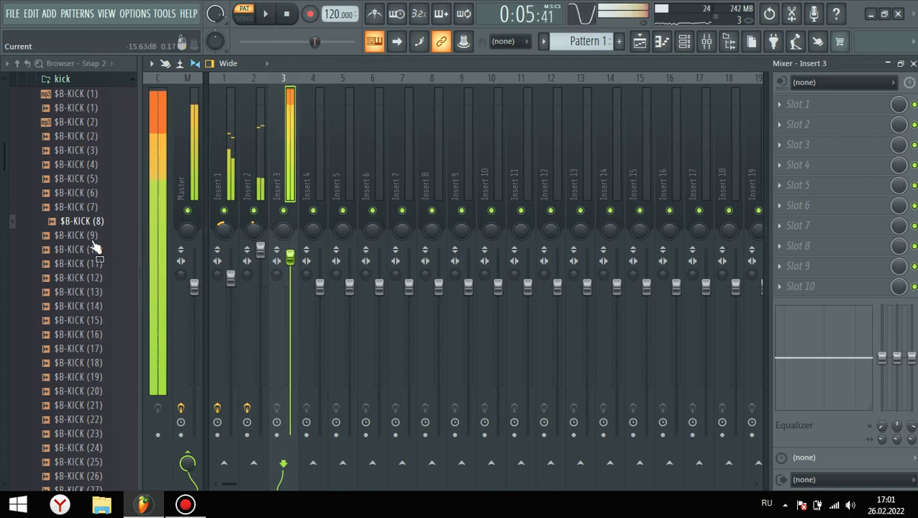
Audition more kick samples up to $B-KICK (27), set Insert 3's volume to about 120% and collapse the kick folder.
left_click(81, 237)
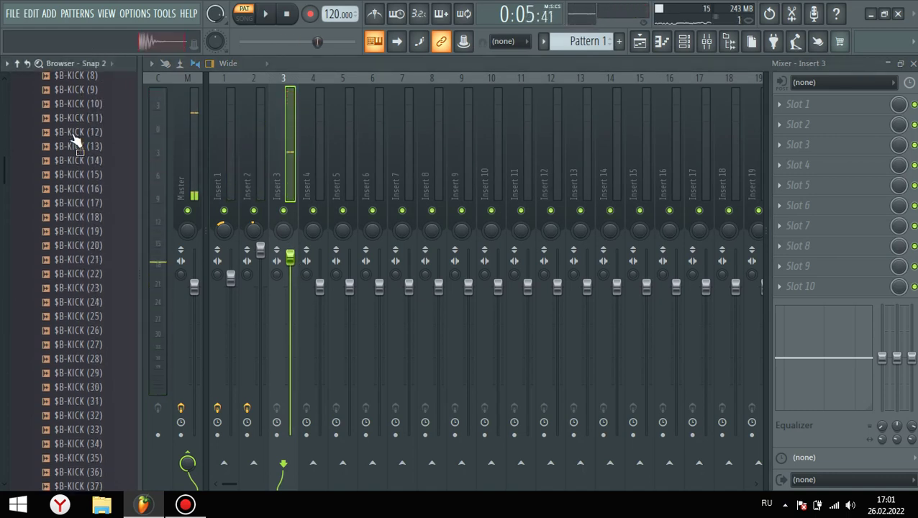
scroll(74, 142, "down", 3)
left_click_drag(75, 143, 66, 172)
key("space")
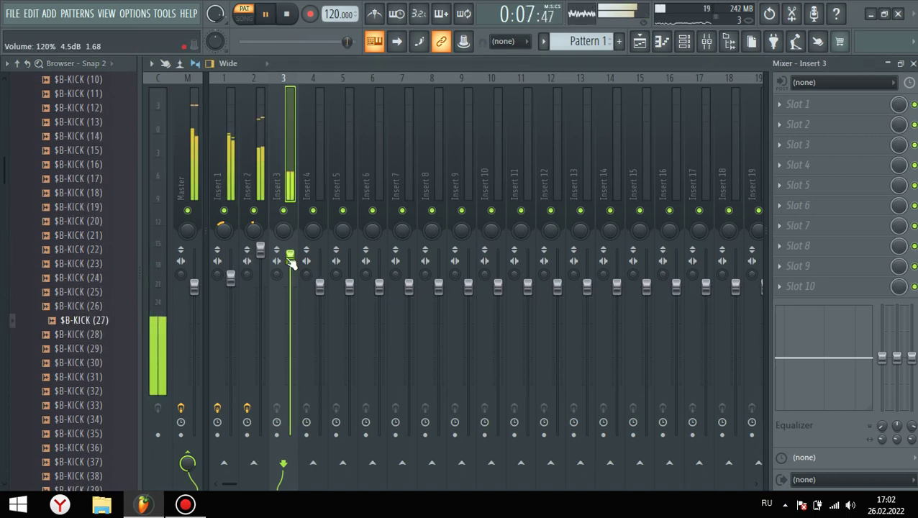
scroll(50, 263, "up", 8)
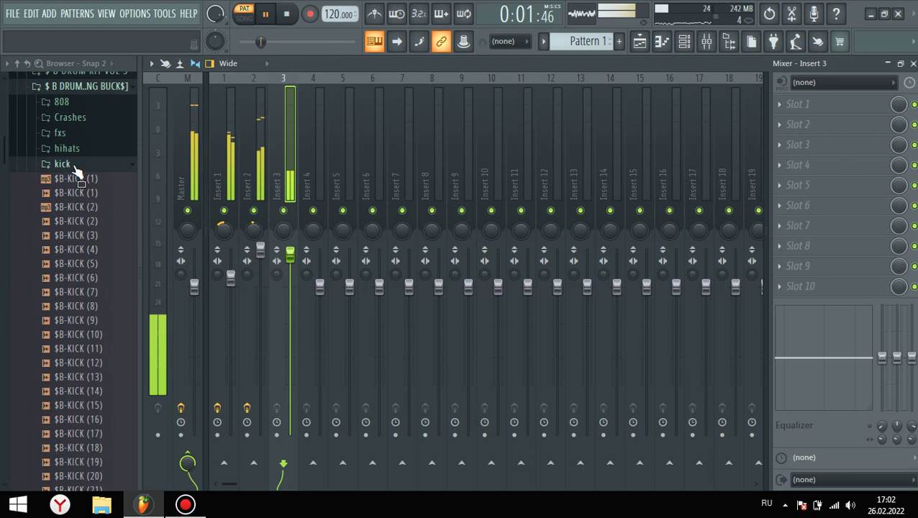
left_click(75, 166)
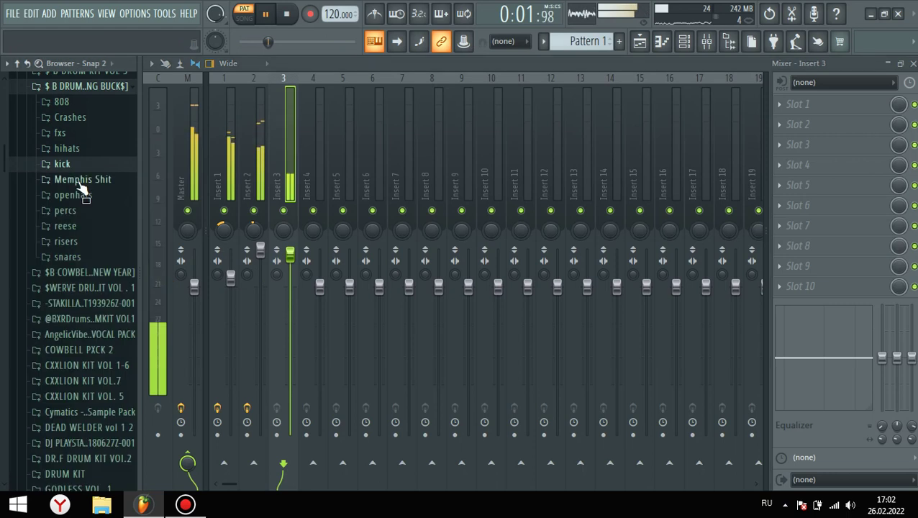
Compare Insert 1 and Insert 2 during playback by soloing and unsoloing Insert 2.
left_click(245, 147)
left_click(226, 183)
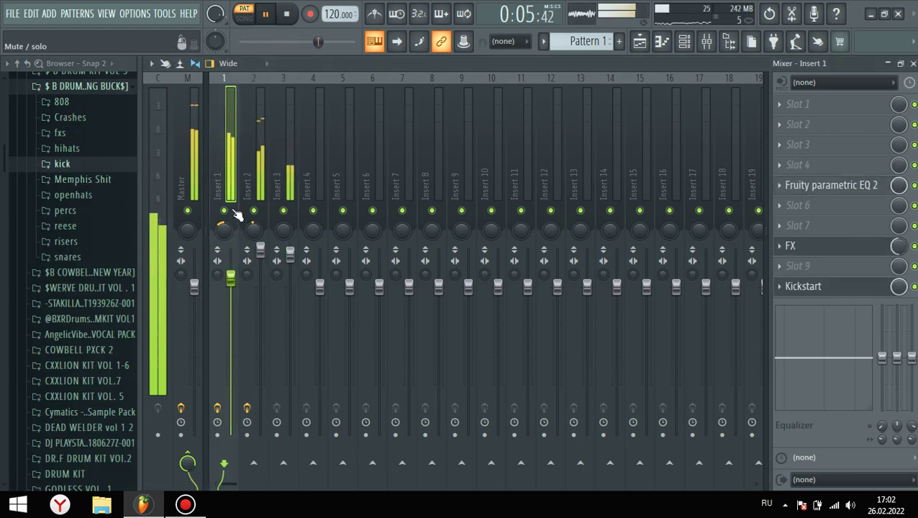
left_click(262, 252)
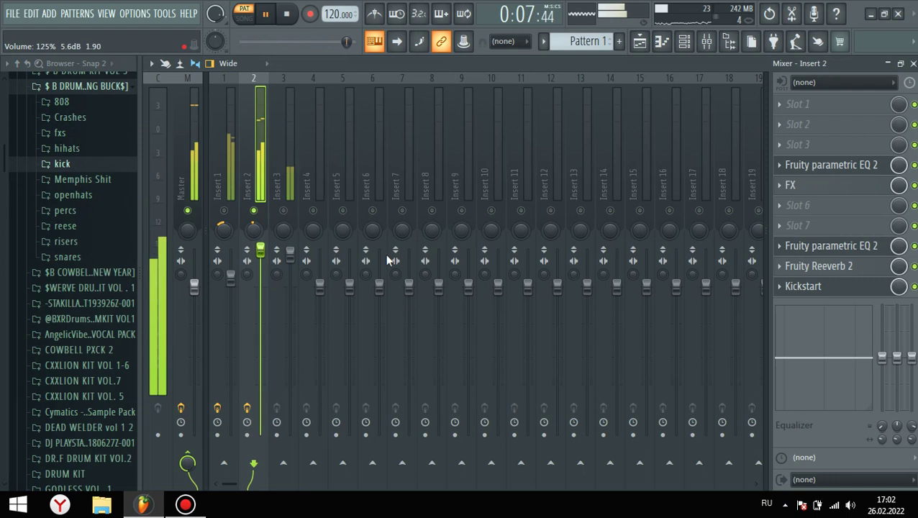
right_click(285, 211)
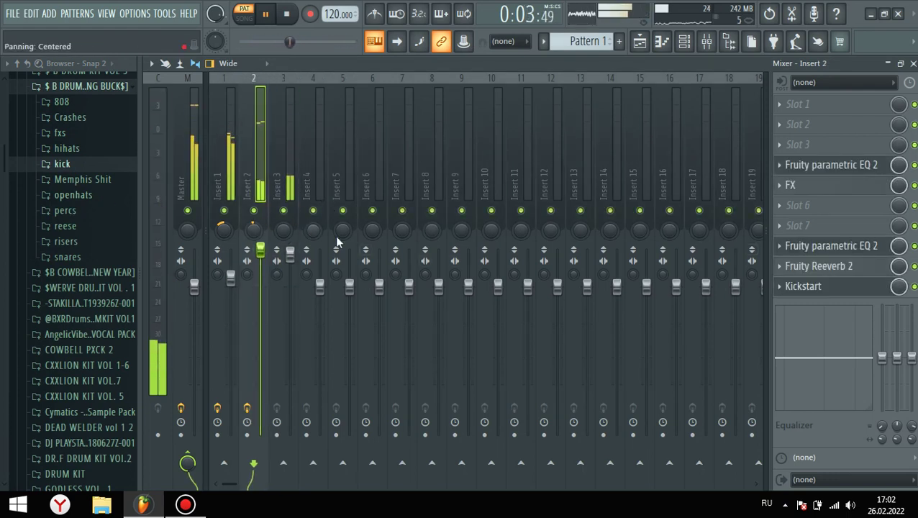
Raise the main level of Insert 2's slot 8 Fruity Parametric EQ 2 to 2.0 dB and set Insert 1's volume to about 106%.
left_click(833, 246)
left_click_drag(545, 329, 545, 321)
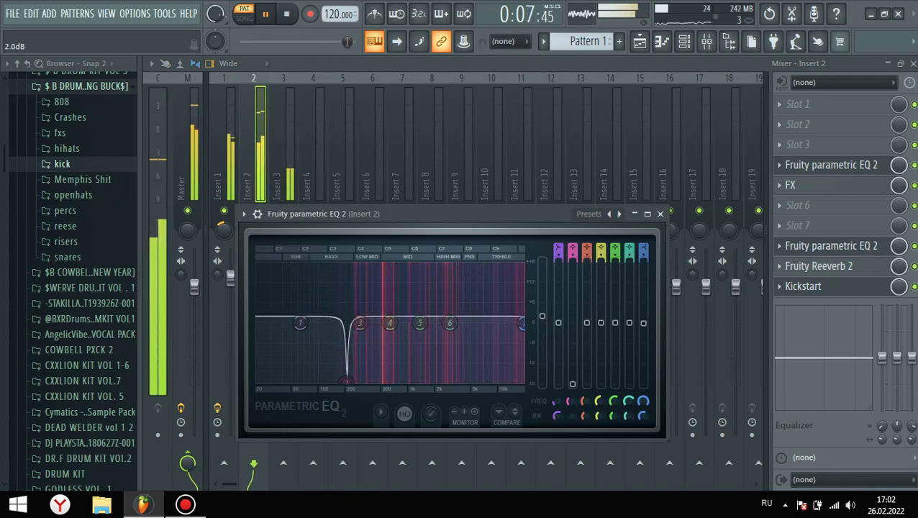
left_click(242, 145)
left_click(215, 164)
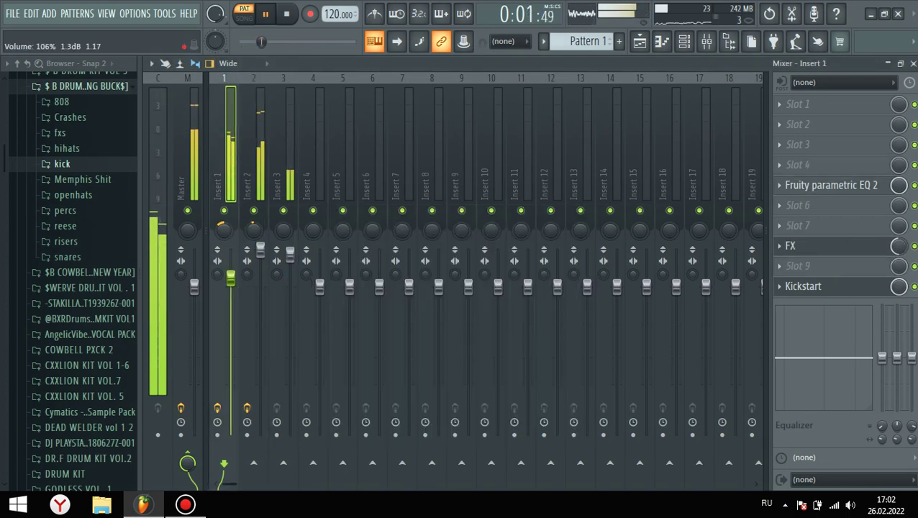
Open the snares folder and audition $ B SNARE (2) between playbacks of the pattern.
left_click(70, 256)
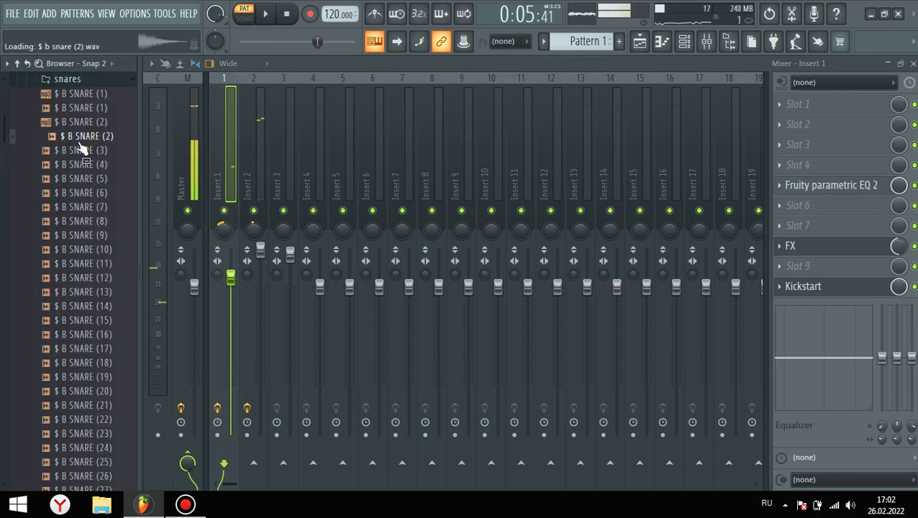
key("space")
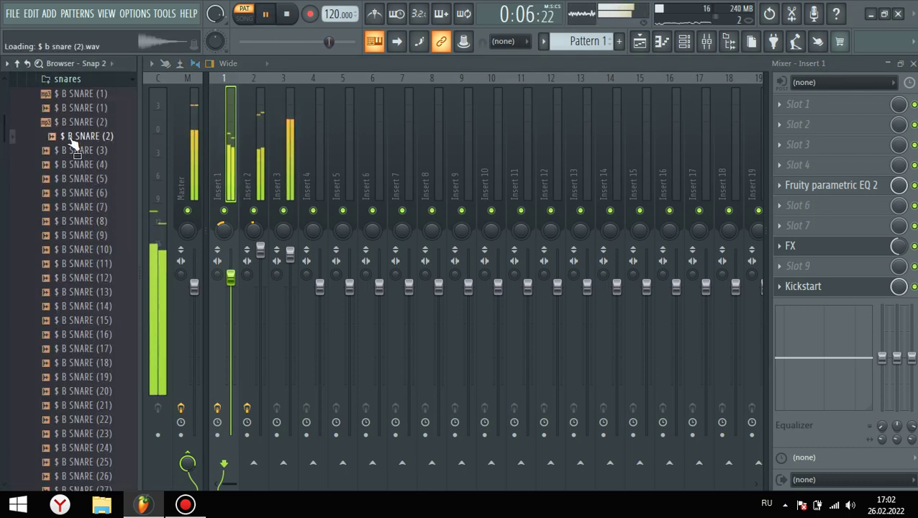
key("space")
left_click(79, 123)
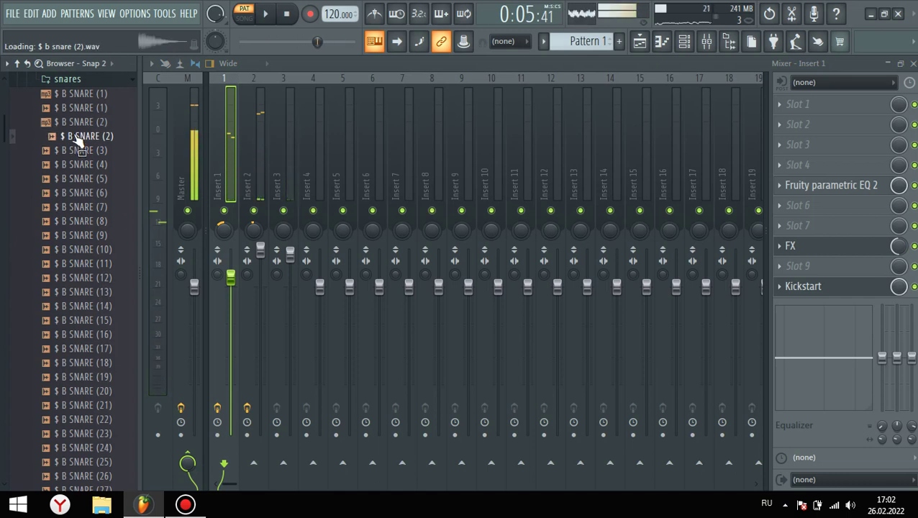
key("space")
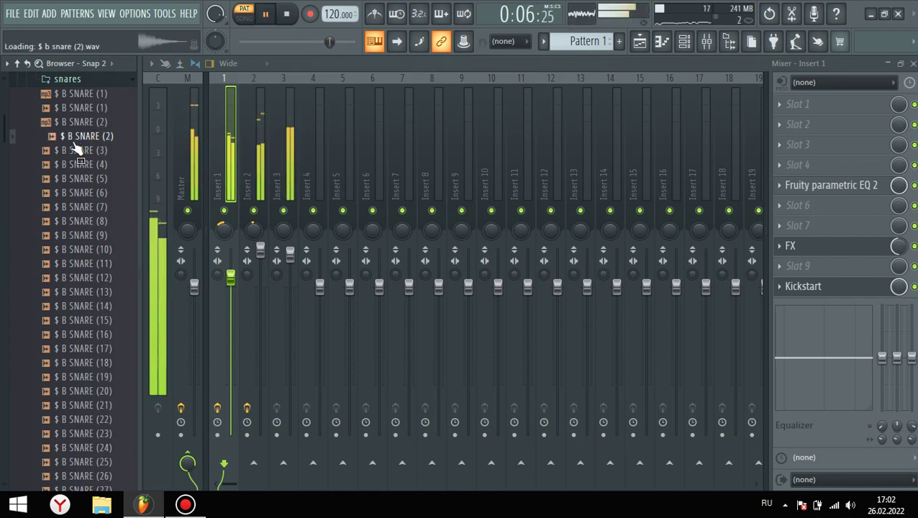
key("space")
Audition the 808 samples, add $ B 808 (8) as a new channel and route it to mixer track 4.
left_click(684, 43)
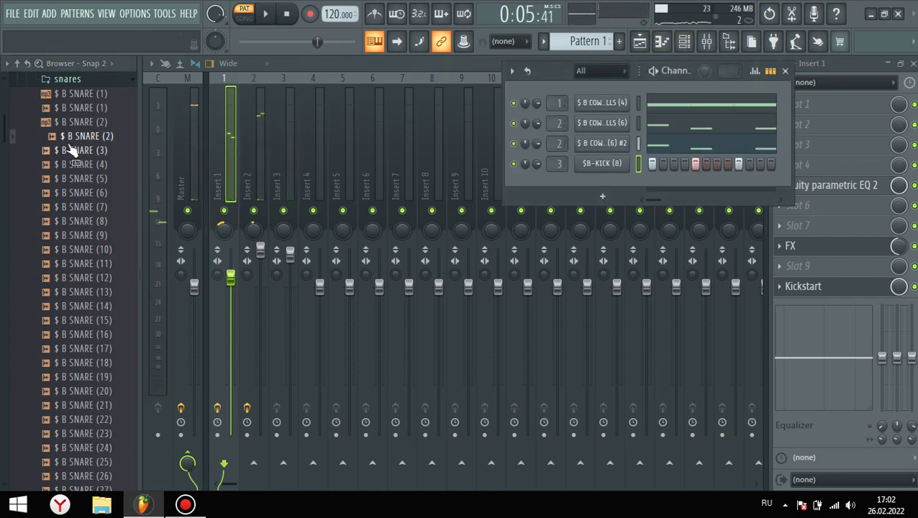
scroll(72, 149, "up", 3)
left_click(61, 95)
left_click(72, 124)
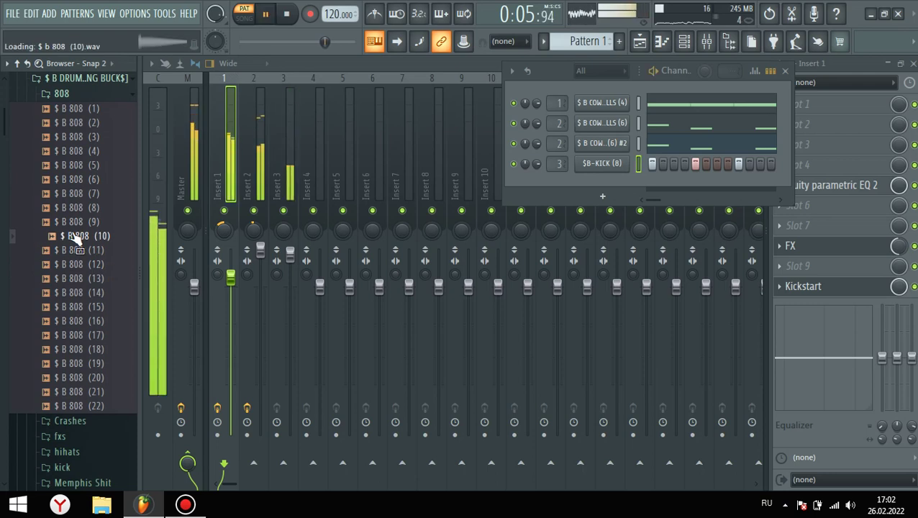
left_click(82, 277)
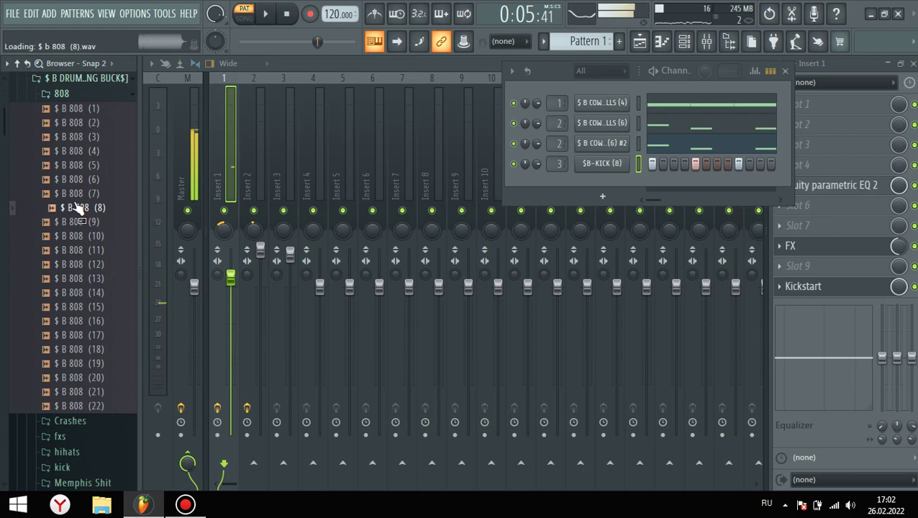
left_click_drag(606, 181, 581, 194)
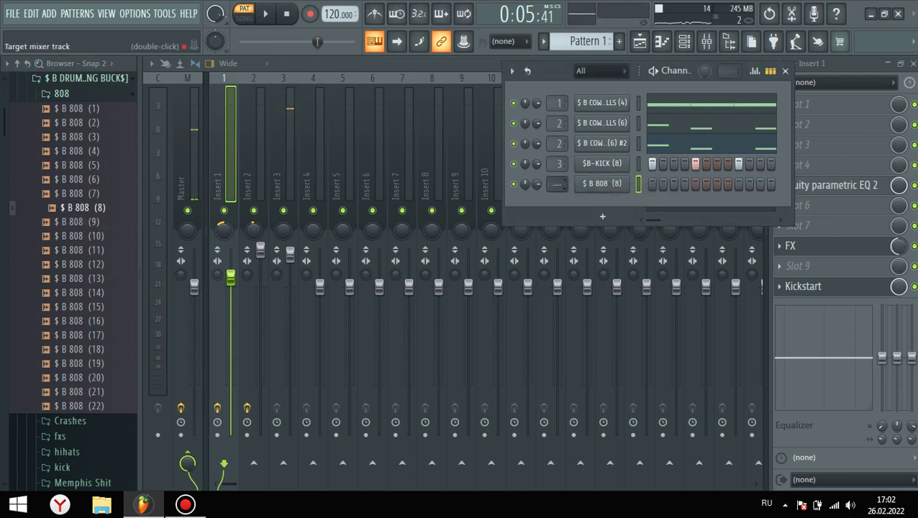
scroll(558, 183, "up", 4)
Open the $ B 808 (8) sample in Edison, mark its pitch regions and select the first 0.419 seconds.
left_click(601, 185)
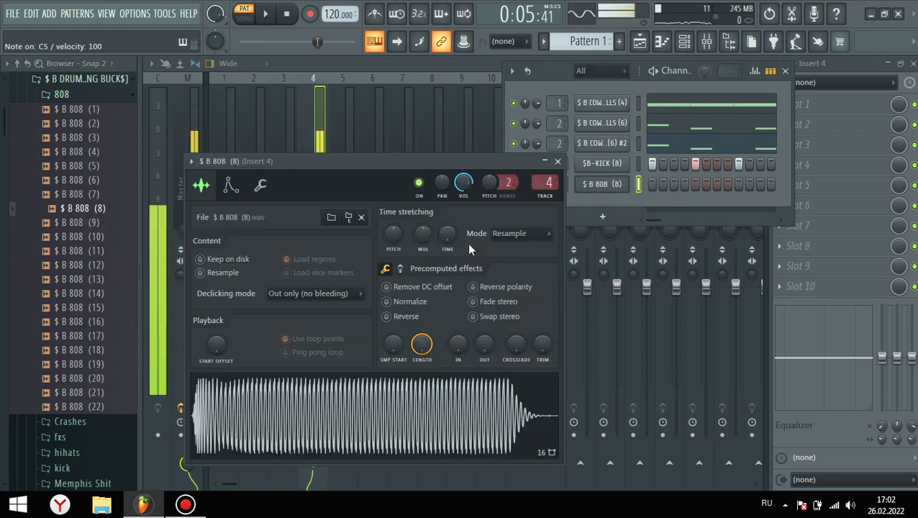
left_click(261, 186)
left_click(201, 185)
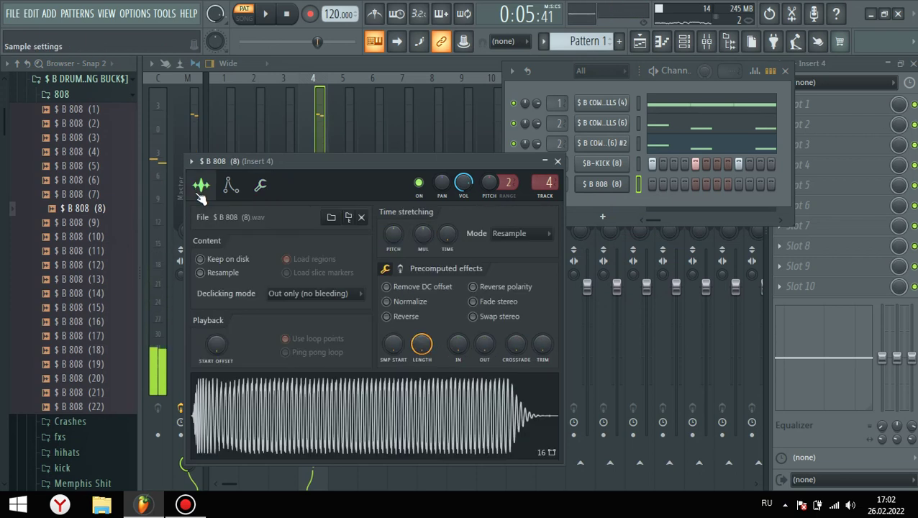
right_click(333, 396)
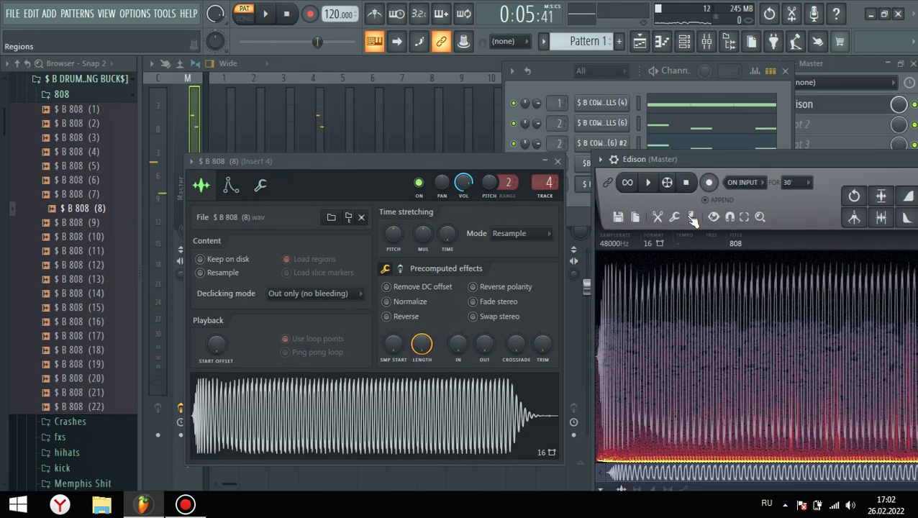
left_click(691, 217)
left_click(730, 407)
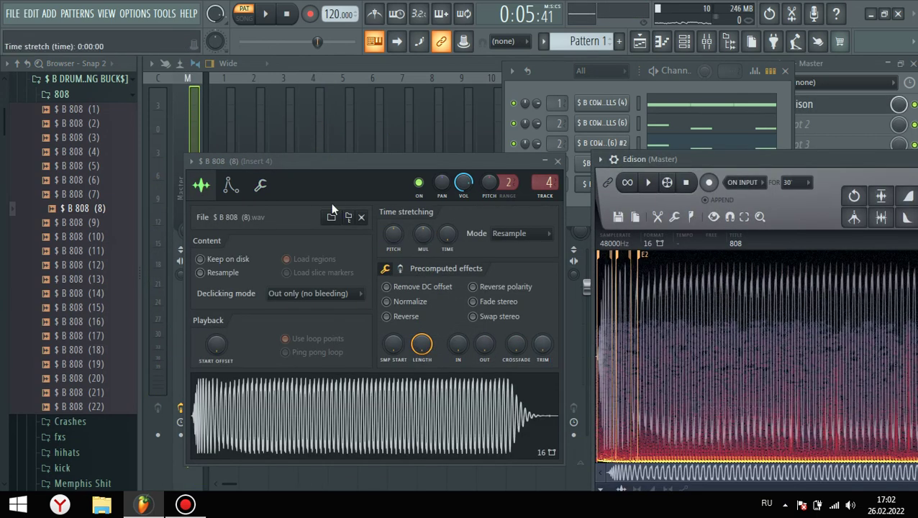
scroll(661, 335, "up", 2)
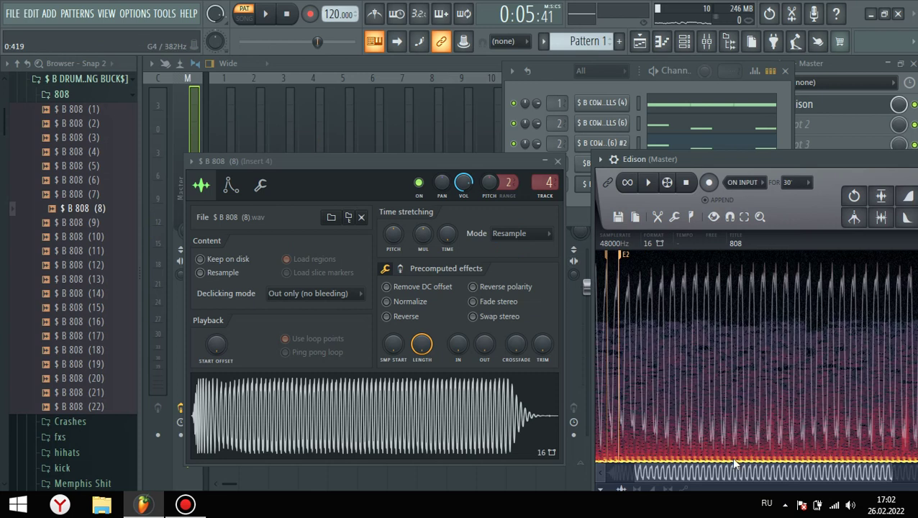
left_click_drag(733, 462, 652, 471)
left_click_drag(647, 378, 404, 420)
Move the 808 channel's sample start to about 15% and set its root note to E5.
left_click_drag(391, 353, 391, 343)
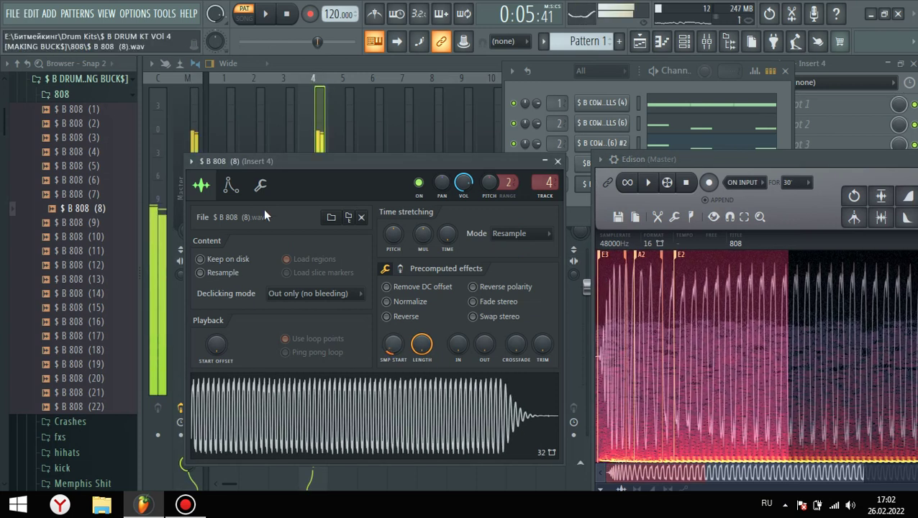
left_click(261, 187)
left_click(548, 389)
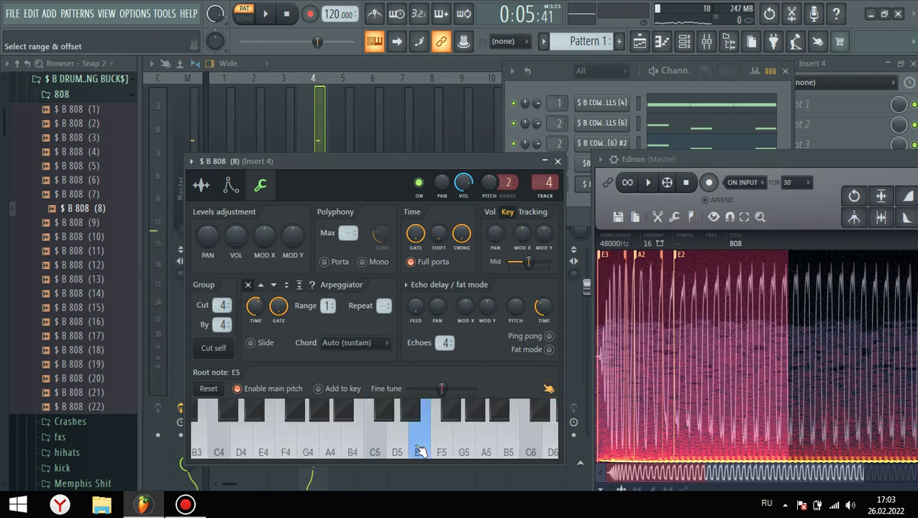
Move the 808's sample start further forward, shorten its sample length, and close Edison.
left_click(201, 185)
scroll(394, 346, "up", 5)
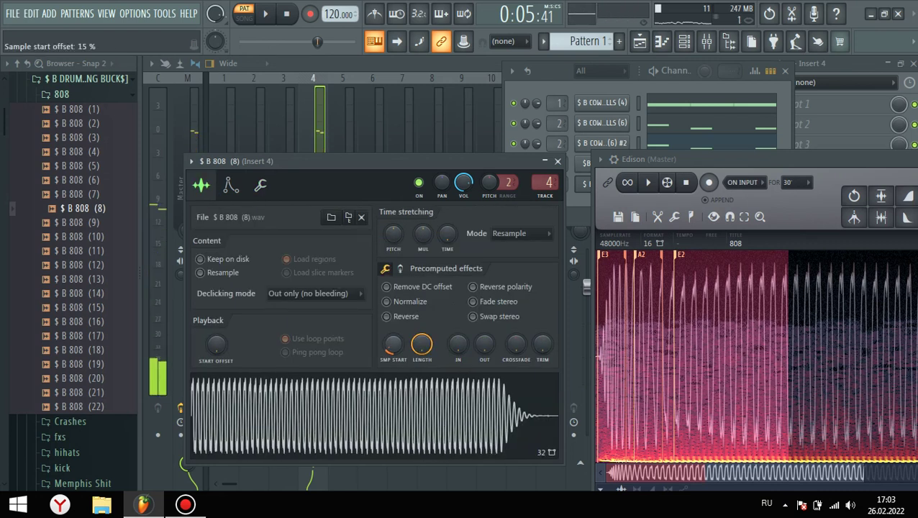
scroll(430, 347, "down", 12)
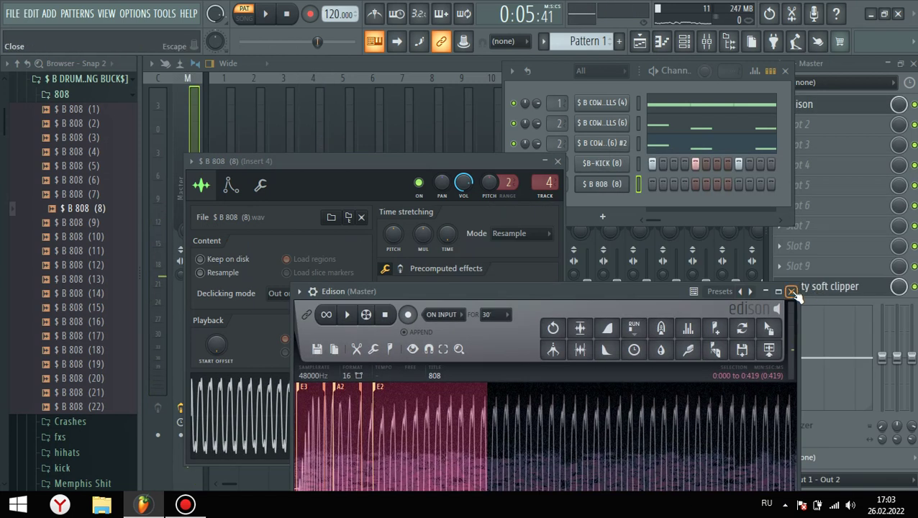
left_click(791, 292)
Make the $ B 808 (8) sample use loop points with the crossfade loop set to 100%.
left_click(684, 41)
left_click(601, 184)
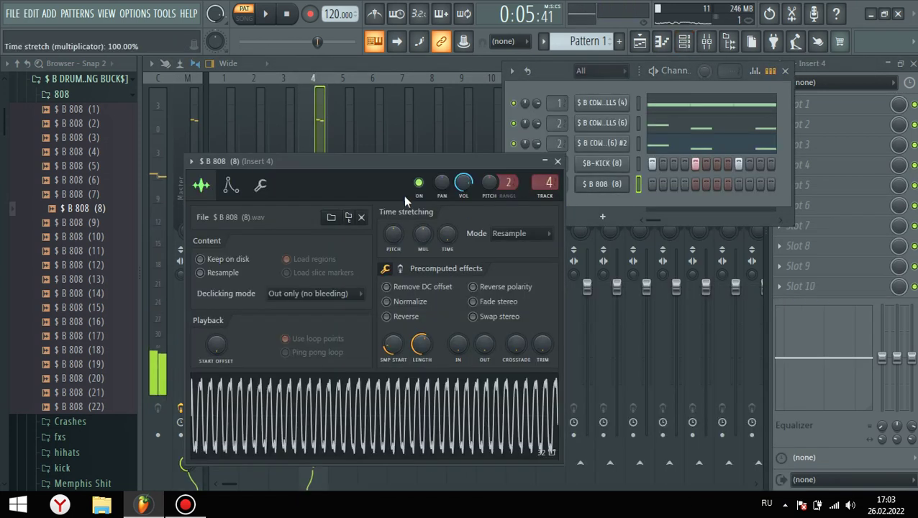
left_click_drag(388, 163, 418, 117)
left_click_drag(537, 306, 538, 244)
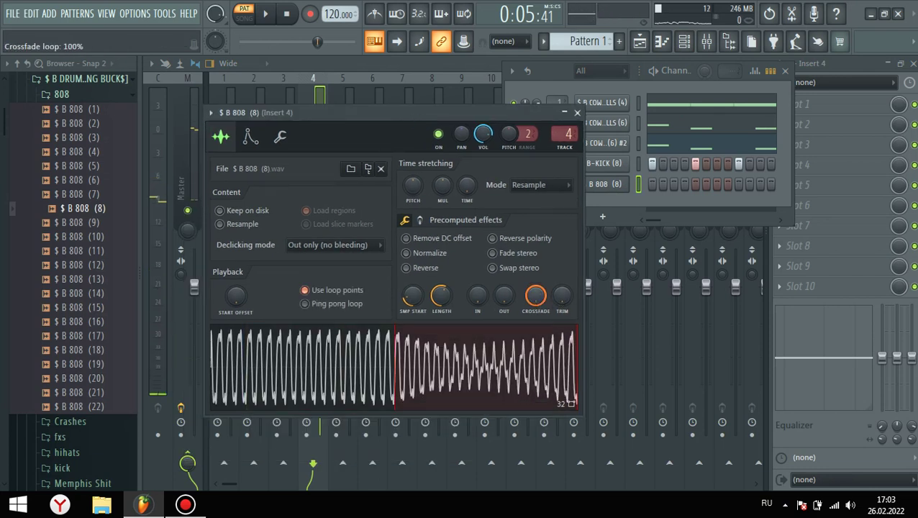
Shorten the $ B 808 (8) sample's length until its end offset is 13%, auditioning notes, and close the channel settings.
left_click_drag(441, 295, 441, 264)
key("z")
mouse_move(447, 301)
left_mouse_down()
mouse_move(446, 332)
mouse_move(444, 299)
mouse_move(410, 296)
mouse_move(440, 296)
left_mouse_up()
key("c")
key("space")
key("c")
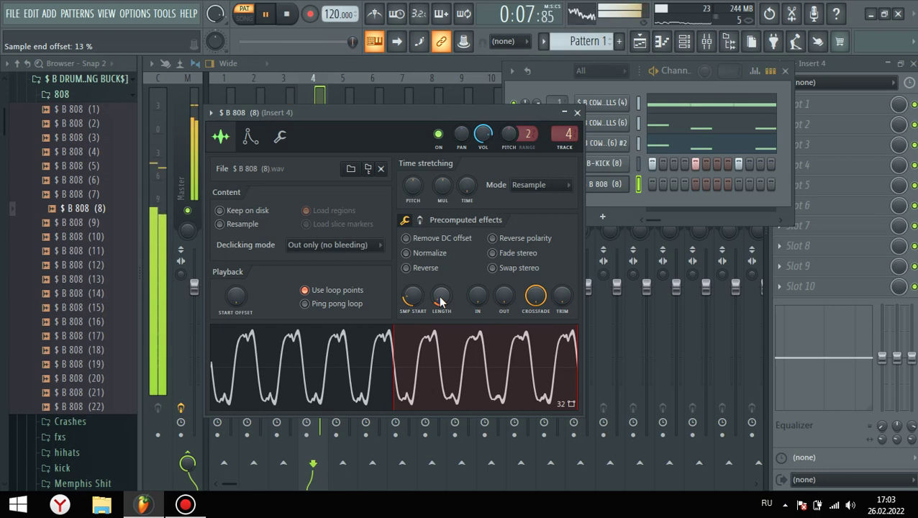
left_click(577, 114)
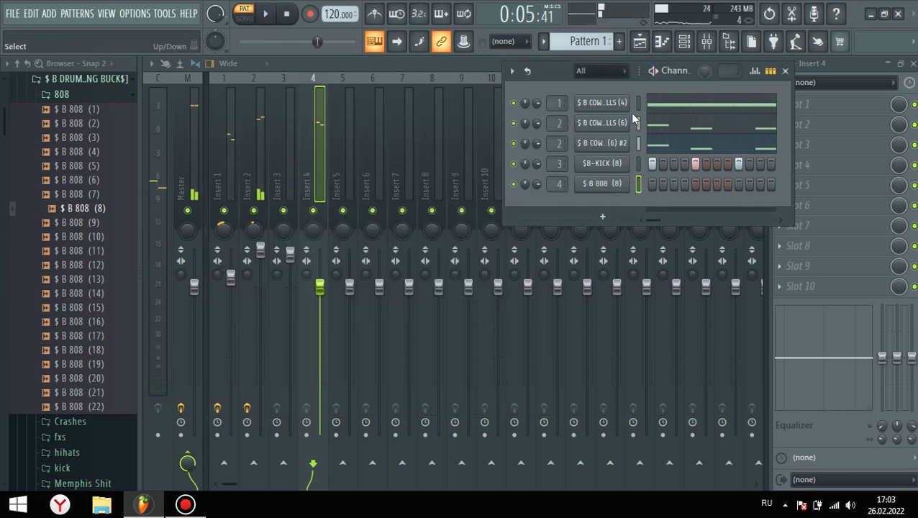
Copy the first cowbell (4) channel's notes to the $ B 808 (8) channel, and during playback solo Insert 4 with its volume at 125%.
left_click(637, 102)
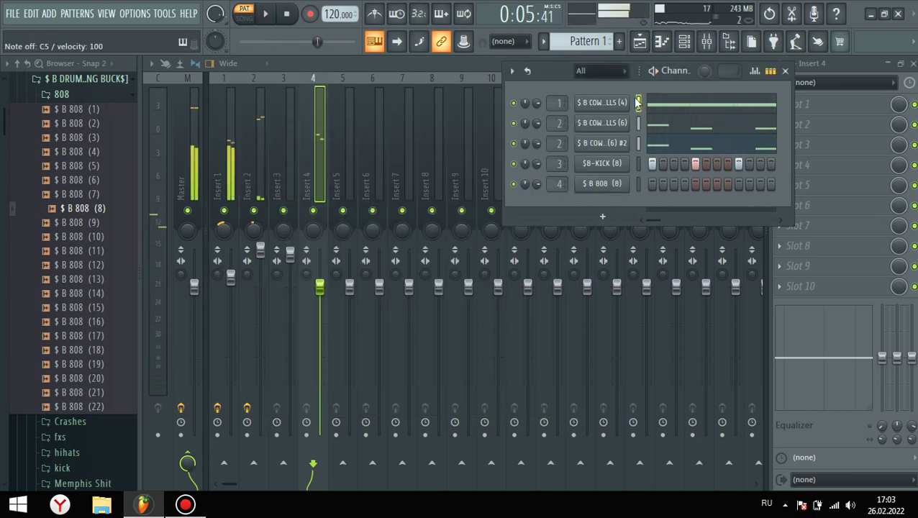
left_click(637, 184)
key("space")
left_click(325, 218)
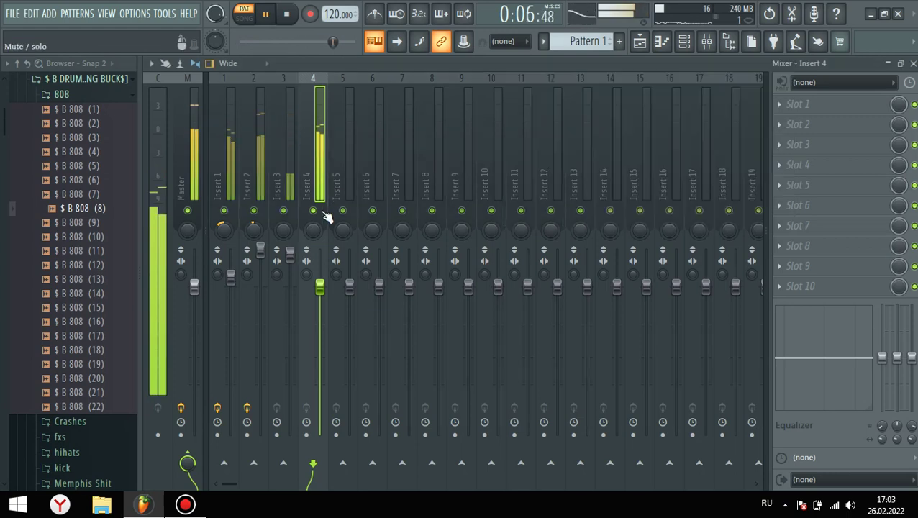
left_click_drag(319, 286, 320, 250)
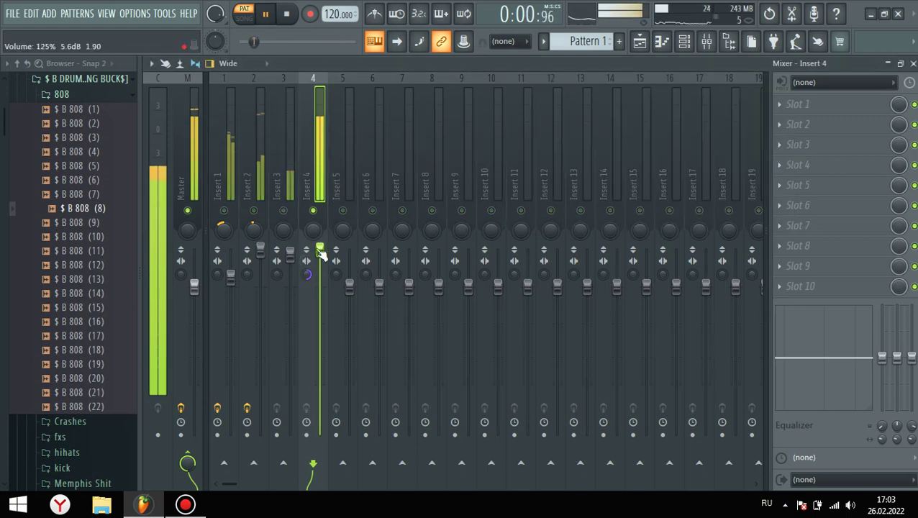
Check the 808's notes in the piano roll, deselect them, restart playback and unsolo Insert 4 in the mixer.
left_click(699, 40)
right_click(638, 184)
left_click(642, 186)
key("space")
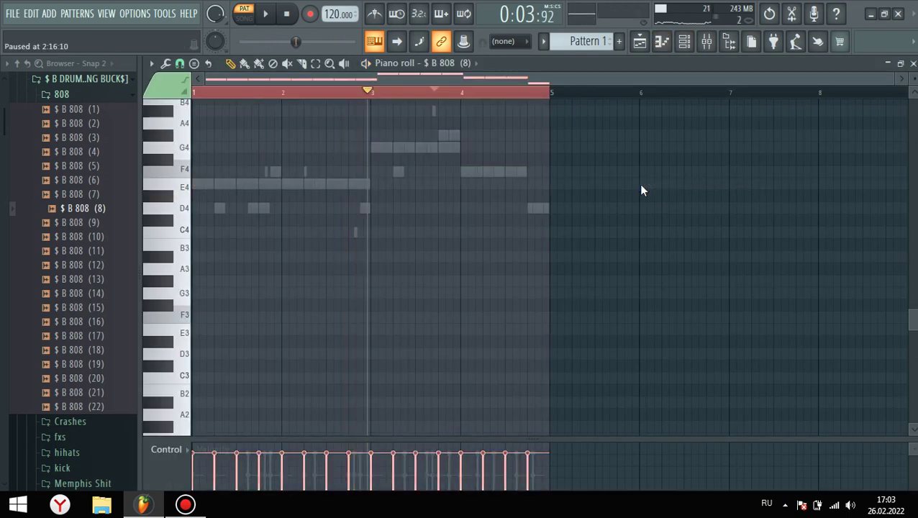
key("space")
scroll(344, 197, "up", 2)
double_click(276, 94)
scroll(401, 213, "up", 1)
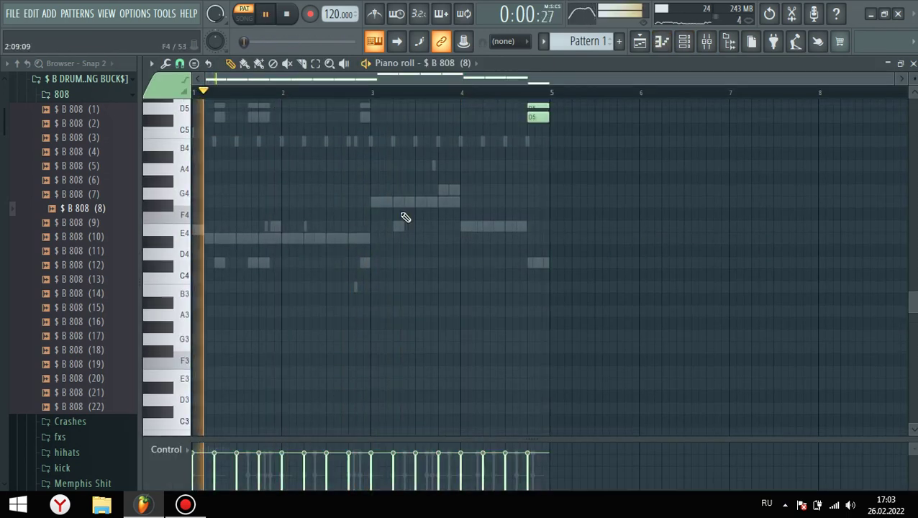
key("F9")
right_click(313, 210)
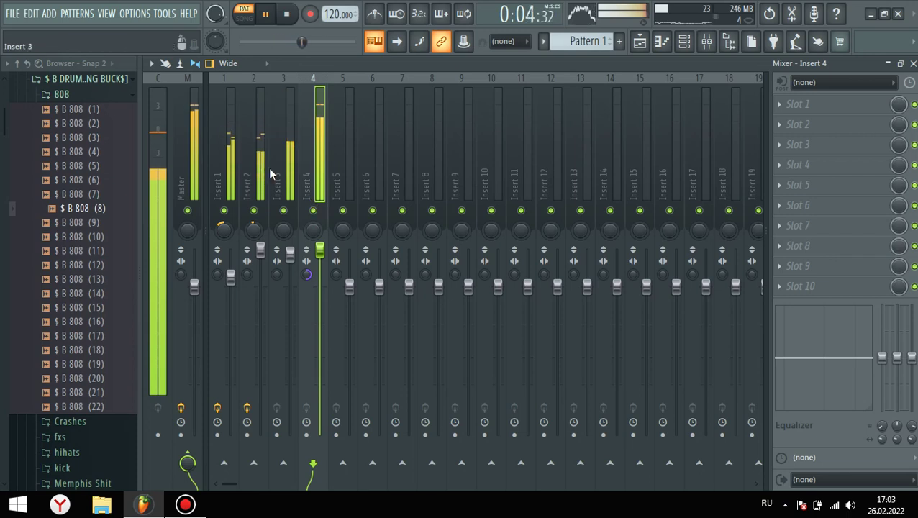
Solo Inserts 3 and 4 together and sidechain Insert 3 to Insert 4.
left_click(290, 216)
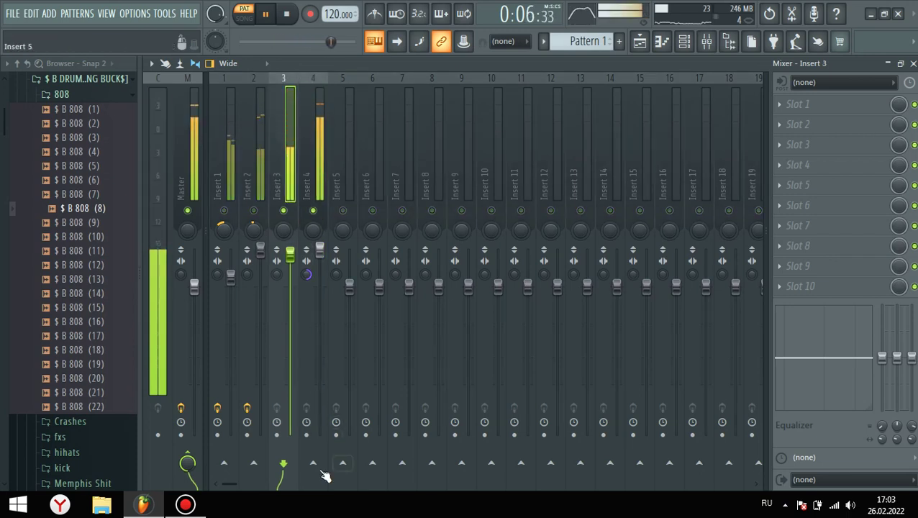
right_click(313, 462)
left_click(364, 458)
left_click(313, 163)
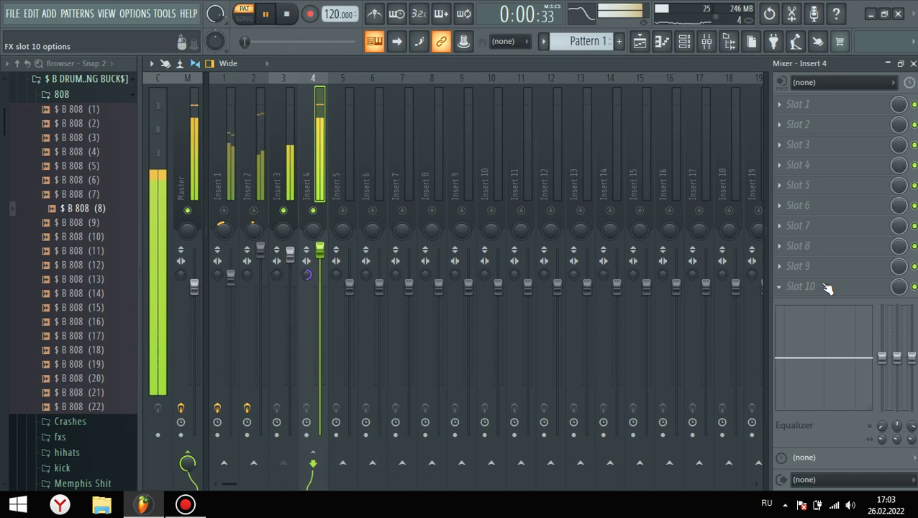
Load Fruity Limiter in slot 10 of Insert 4, switch it to compressor mode and set its sidechain input to 1.
left_click(827, 286)
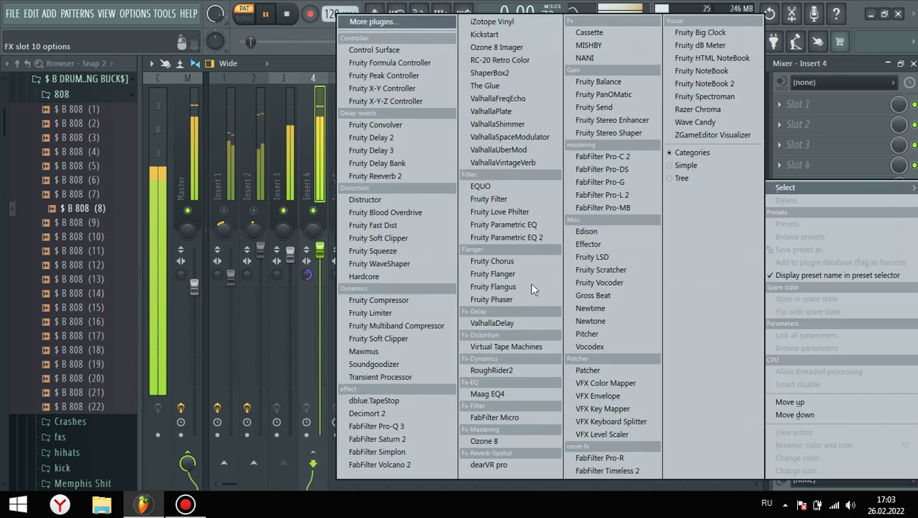
left_click(371, 313)
left_click(322, 379)
left_click(452, 378)
left_click(464, 402)
Set the limiter's compressor threshold to -13.4 dB, raise its knee and ratio, close it and unsolo the tracks.
left_click_drag(302, 327, 302, 360)
left_click_drag(337, 327, 338, 277)
left_click_drag(372, 328, 371, 278)
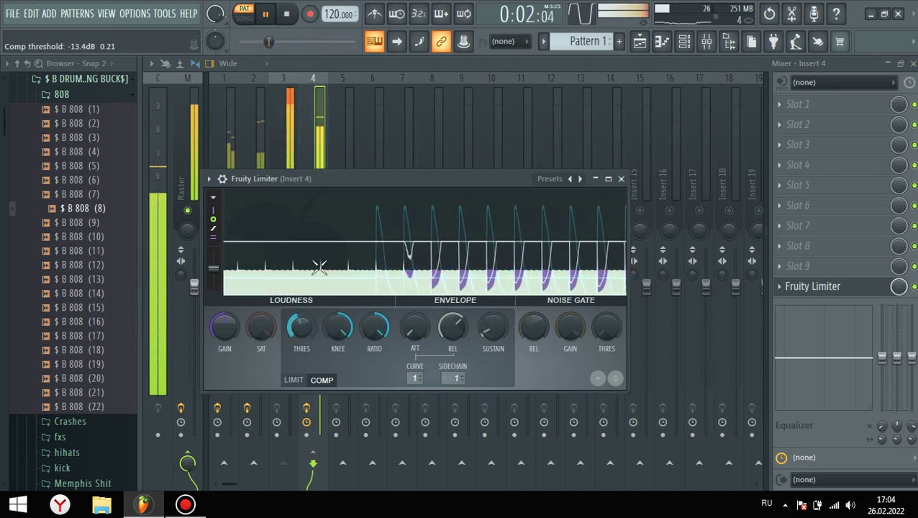
key("Escape")
right_click(314, 212)
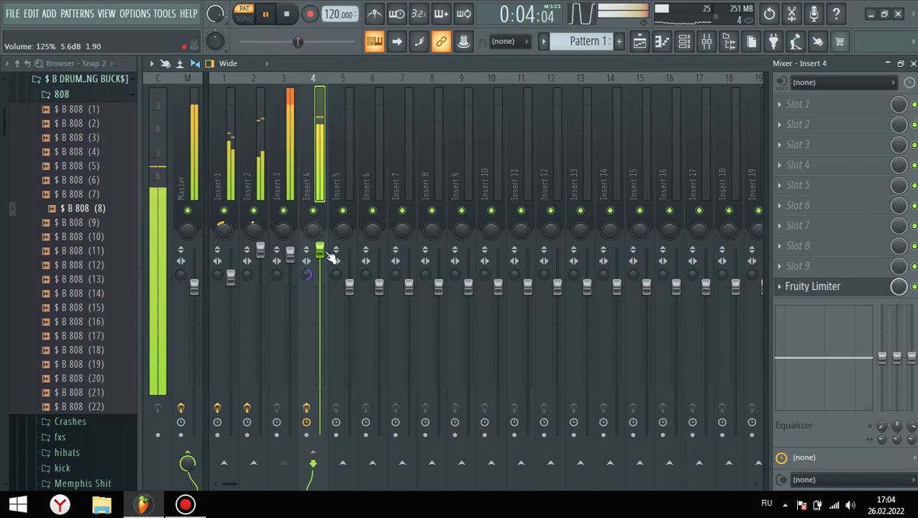
Load Fruity Parametric EQ 2 in slot 5 of Insert 4 and boost bands 1 and 2 in the low end.
left_click(834, 192)
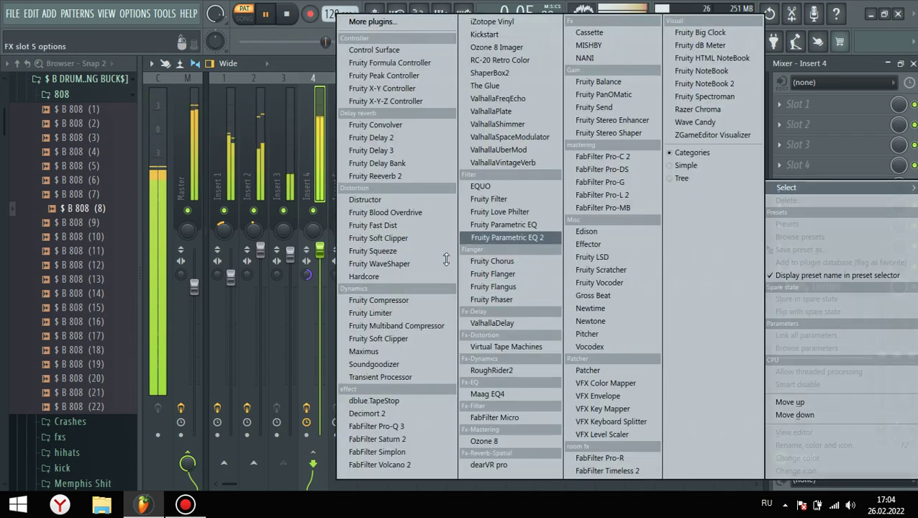
left_click(469, 236)
left_click_drag(319, 341, 301, 329)
mouse_move(357, 329)
left_mouse_down()
mouse_move(410, 341)
mouse_move(313, 342)
mouse_move(341, 332)
left_mouse_up()
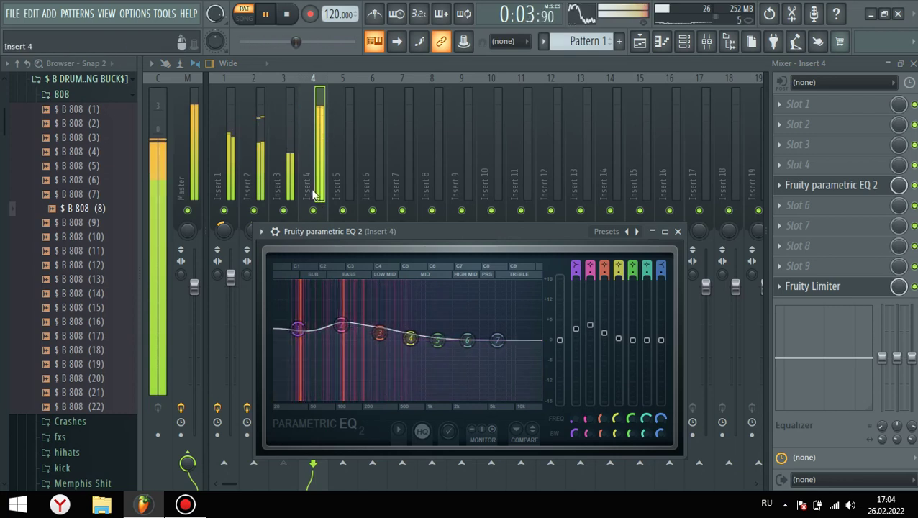
left_click(678, 231)
Load Fruity Fast Dist in slot 8 of Insert 4, set its mix level to 52% and close it.
left_click(796, 245)
left_click(392, 224)
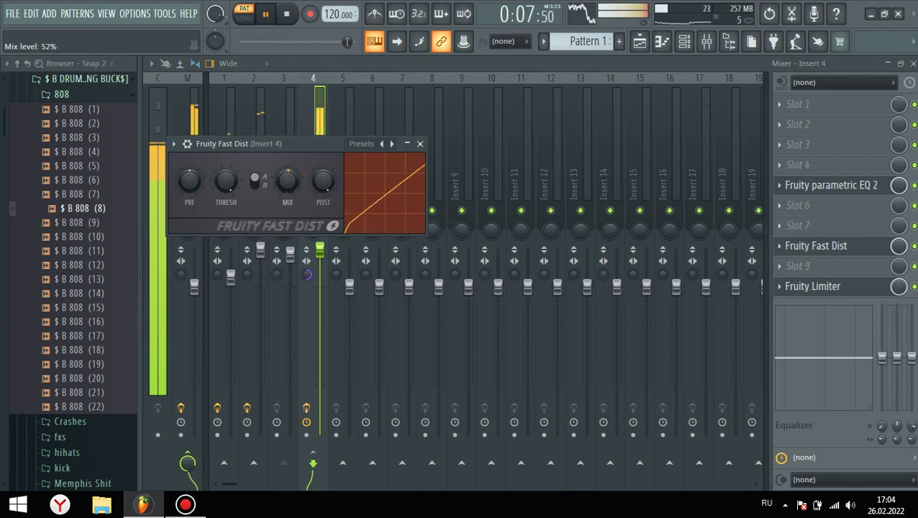
left_click(420, 144)
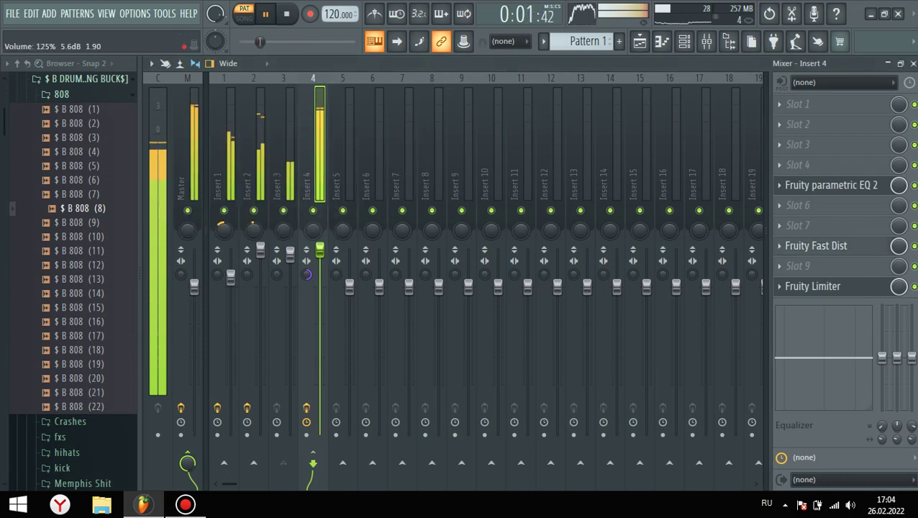
Load Effector in slot 9 of Insert 4 with the Lo-Fi effect, X at 23.9 and Y at minimum, and set the slot's mix level to 37%.
left_click(811, 266)
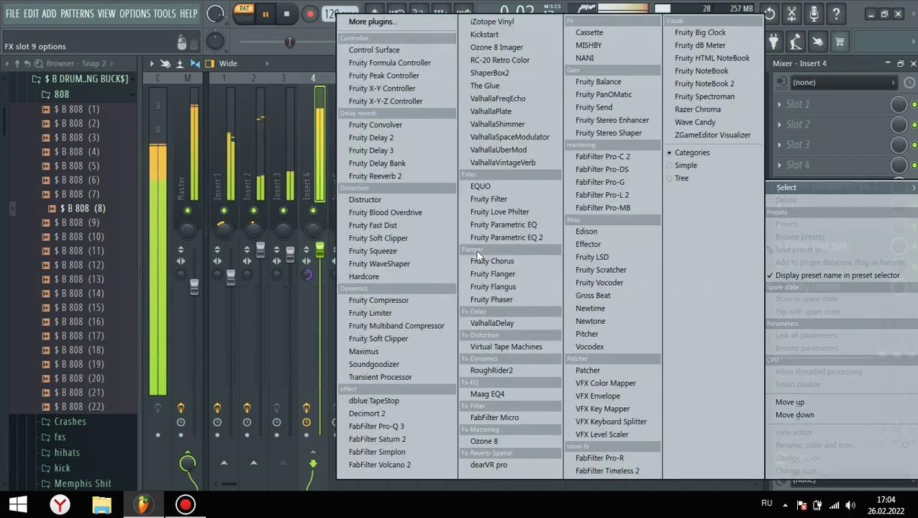
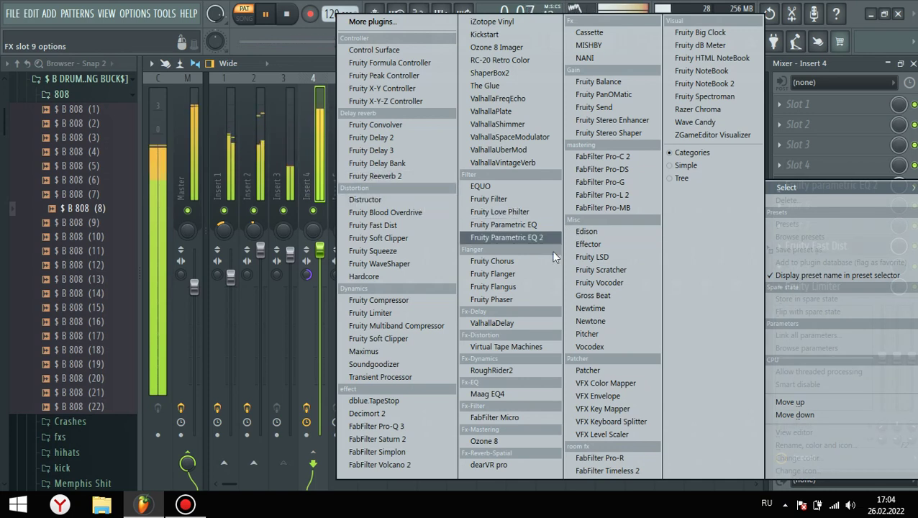
left_click(593, 245)
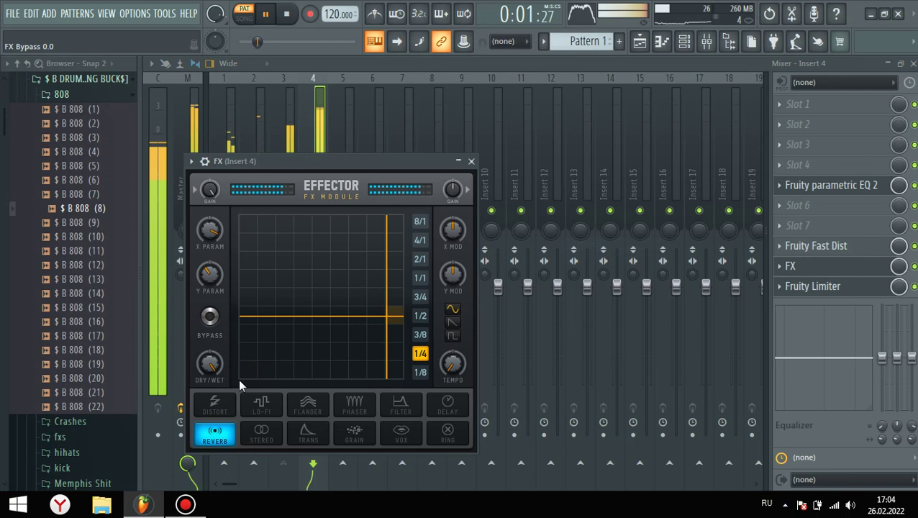
left_click_drag(290, 341, 286, 418)
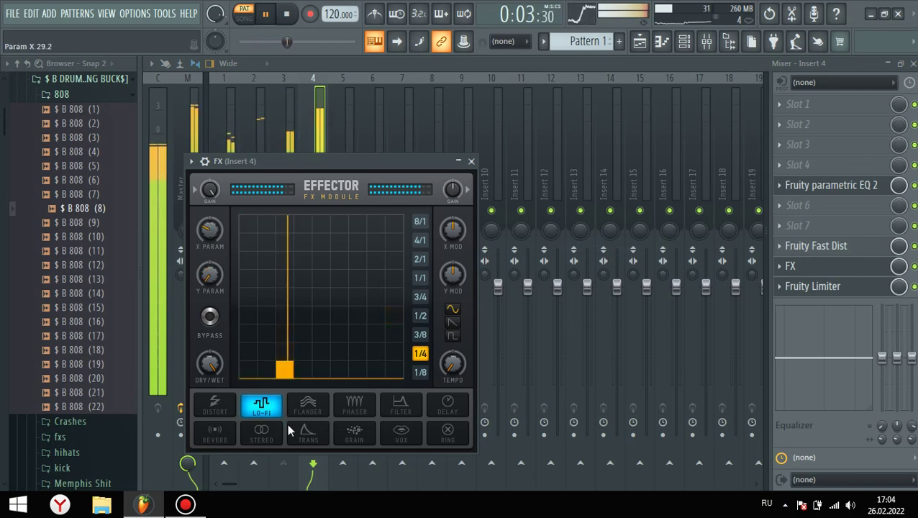
left_click_drag(196, 357, 201, 364)
left_click(213, 408)
left_click(270, 423)
left_click(218, 414)
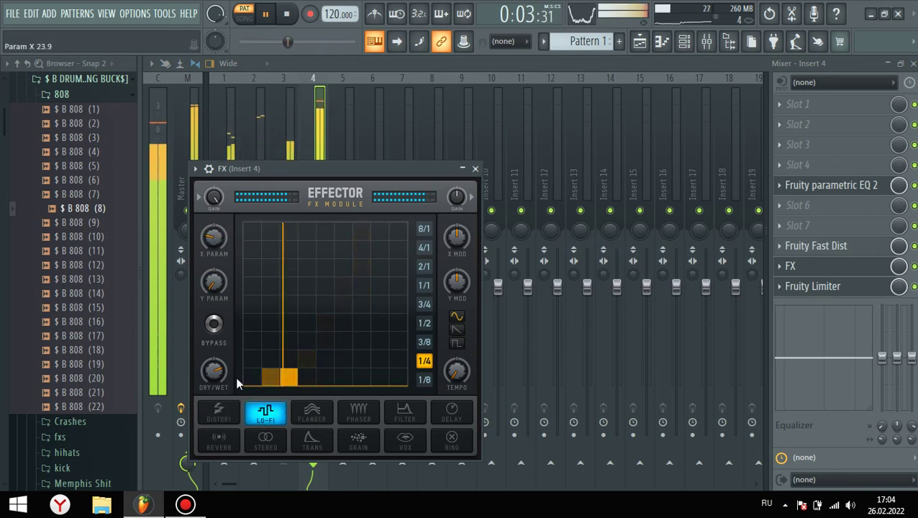
left_click_drag(898, 267, 898, 324)
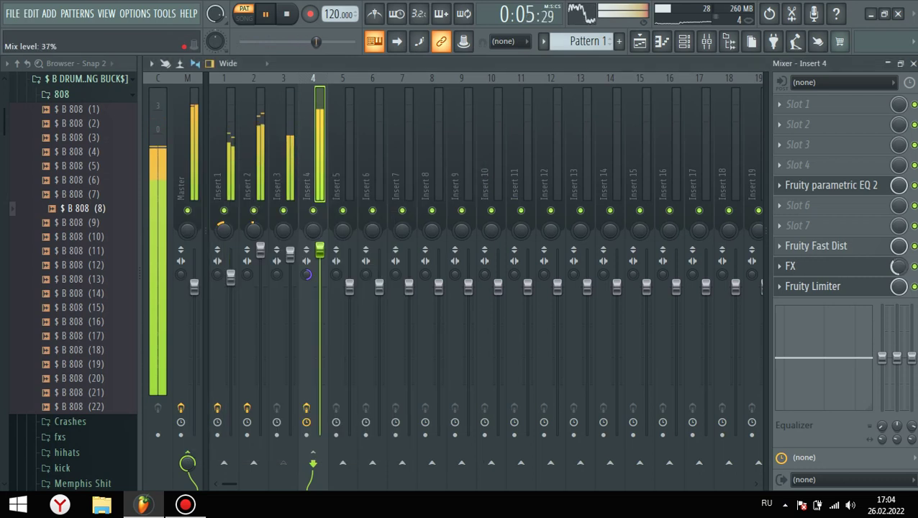
Move Fast Dist and Effector up one slot, load a second Fruity Parametric EQ 2 in slot 9 and slightly boost band 2.
scroll(834, 268, "up", 1)
left_click(779, 266)
left_click(533, 237)
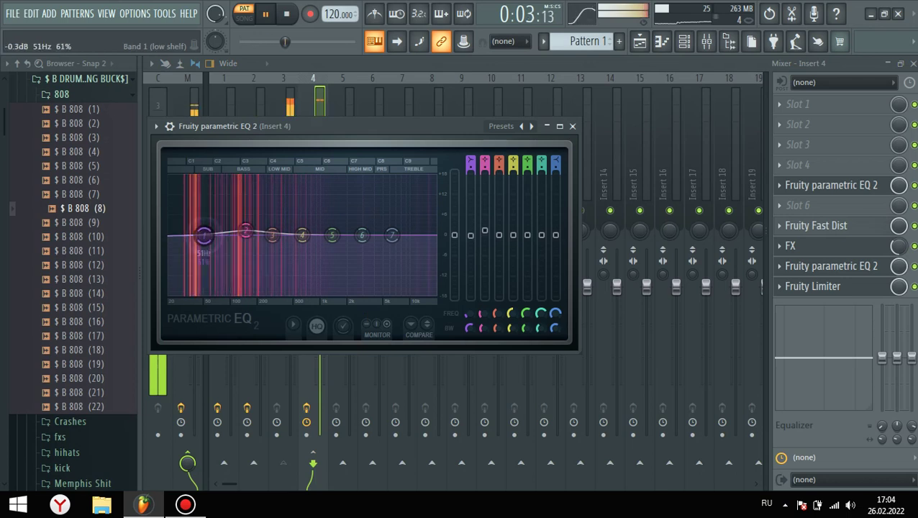
left_click(573, 125)
key("space")
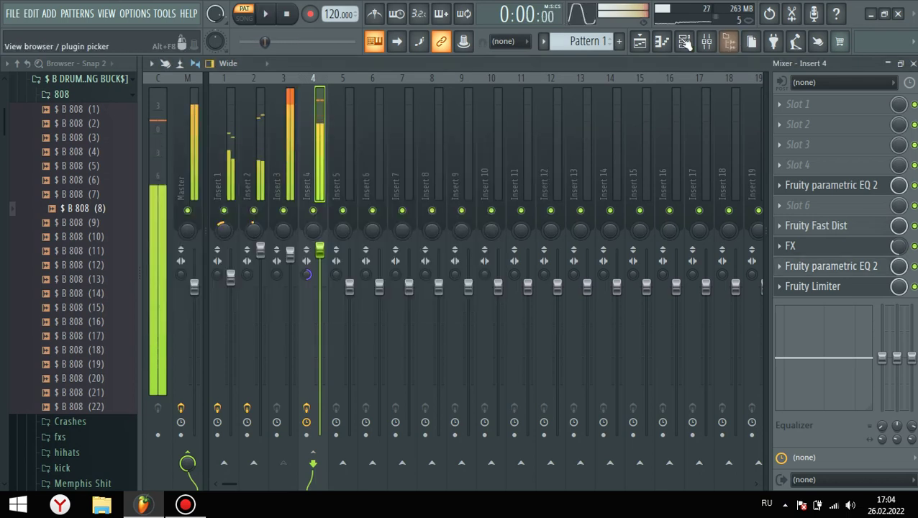
Audition samples in the snares folder and add $ B SNARE (2) as a new channel routed to mixer track 5.
left_click(686, 42)
left_click(85, 97)
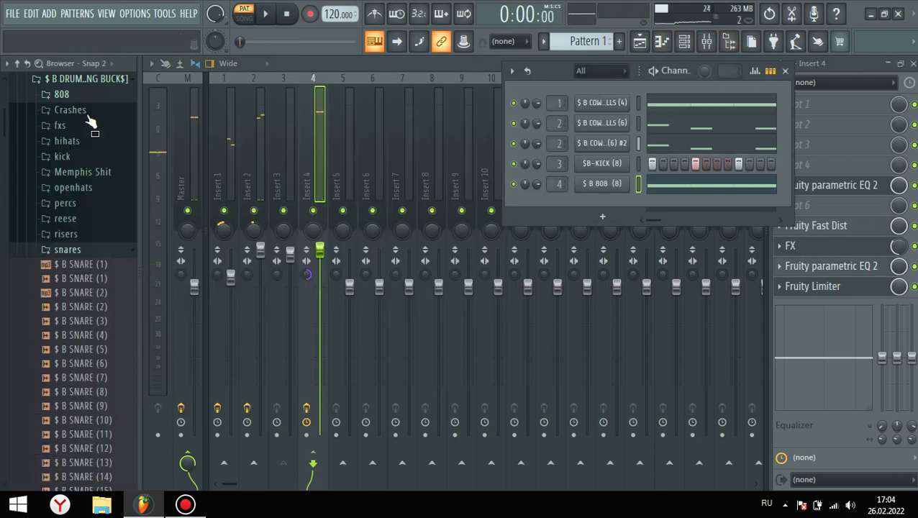
left_click(93, 280)
left_click(92, 294)
left_click(89, 308)
left_click_drag(600, 204, 557, 207)
key("q")
Fill the $ B SNARE (2) channel with Advanced fill at sequence length 64 and interval 8, rotated to start on step 5.
left_click(637, 167)
left_click(638, 204)
right_click(635, 203)
left_click(784, 291)
left_click_drag(531, 374, 530, 363)
left_click_drag(472, 166, 472, 158)
key("space")
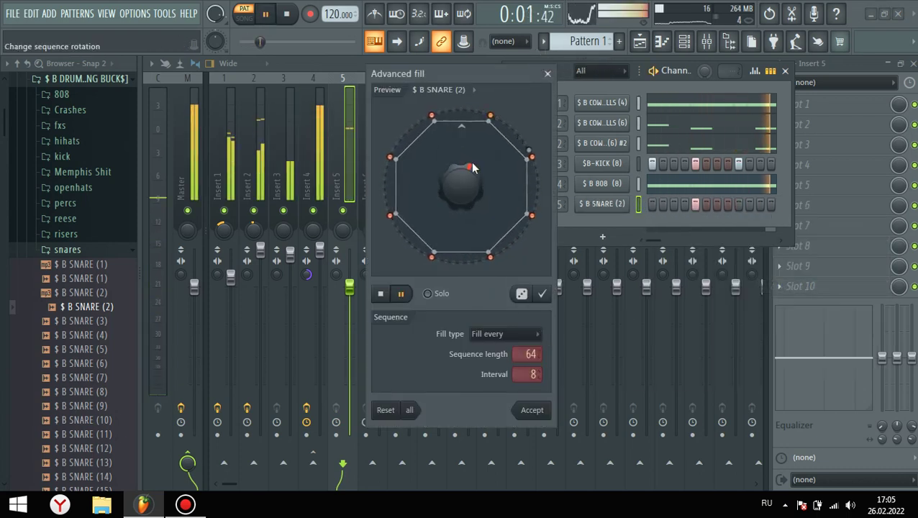
left_click(532, 409)
Audition further samples in the snares folder, up to $ B SNARE (80).
scroll(94, 284, "down", 3)
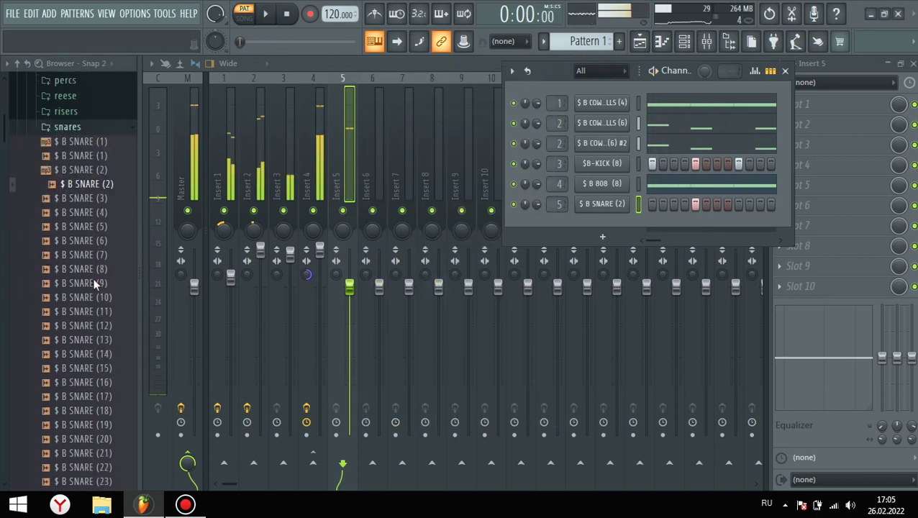
scroll(93, 284, "down", 1)
left_click(85, 237)
scroll(83, 364, "down", 11)
left_click(78, 207)
left_click(94, 264)
left_click(93, 308)
left_click(88, 365)
left_click(87, 406)
left_click(94, 434)
scroll(94, 374, "down", 8)
left_click(105, 323)
left_click(101, 378)
left_click(99, 394)
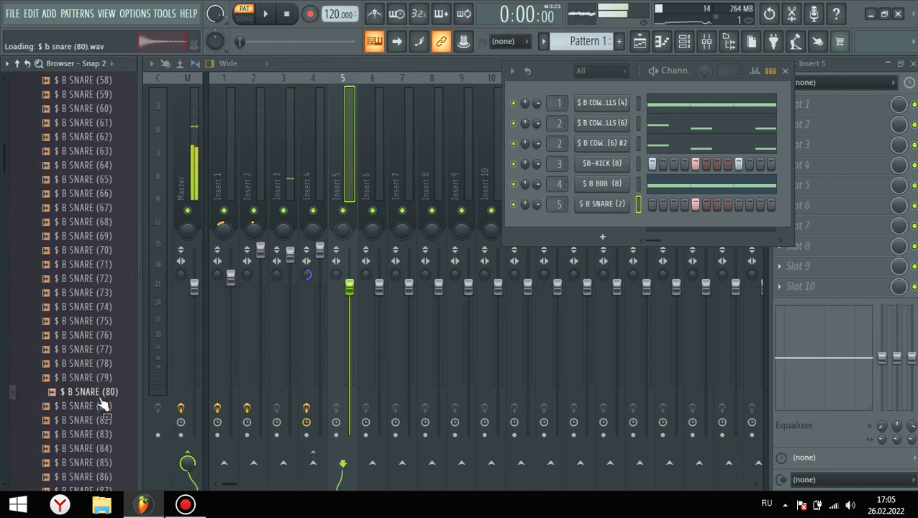
Continue auditioning snare samples beyond number 80, up to $ B SNARE (126) and its neighbours.
scroll(110, 338, "down", 4)
left_click(111, 280)
left_click(103, 378)
scroll(109, 288, "down", 10)
left_click(110, 253)
left_click(110, 265)
left_click(106, 352)
left_click(108, 376)
scroll(112, 407, "down", 8)
left_click(94, 236)
left_click(96, 208)
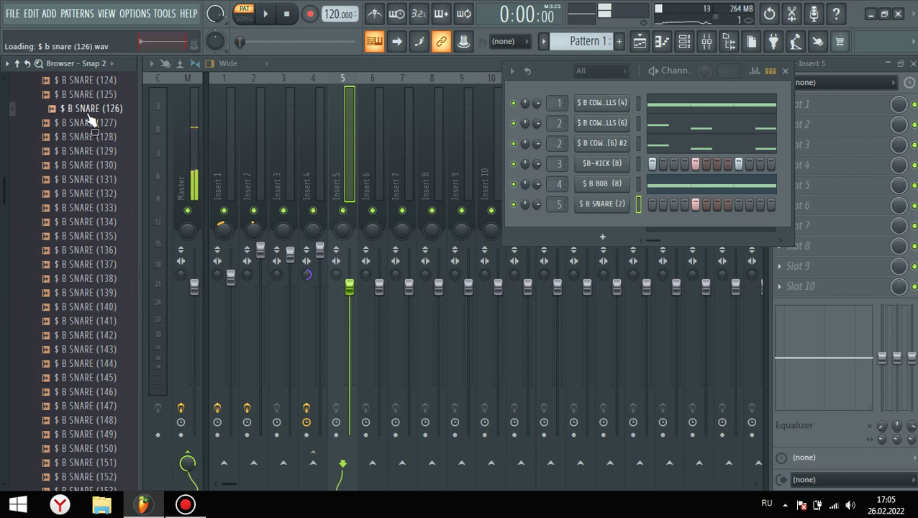
Play the beat for reference, stop it and audition snare samples around $ B SNARE (173).
key("space")
scroll(80, 116, "down", 8)
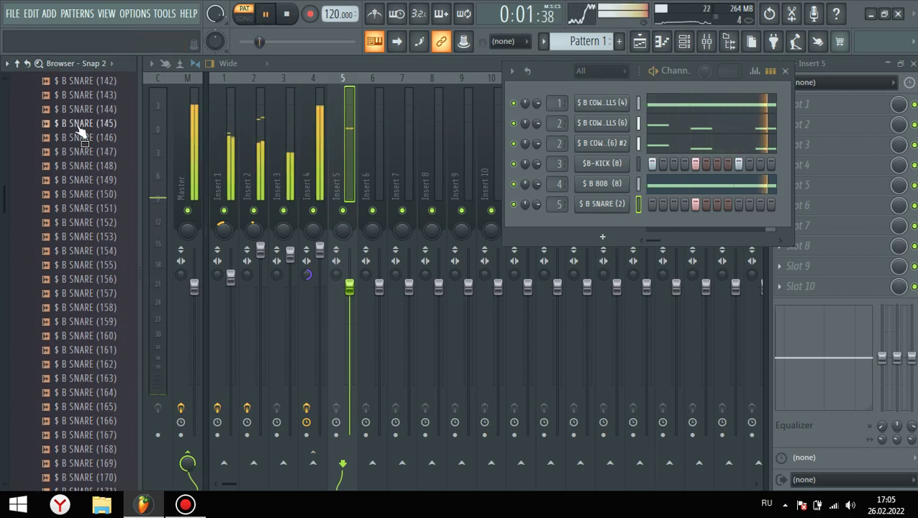
scroll(77, 124, "down", 2)
key("space")
left_click_drag(77, 113, 85, 376)
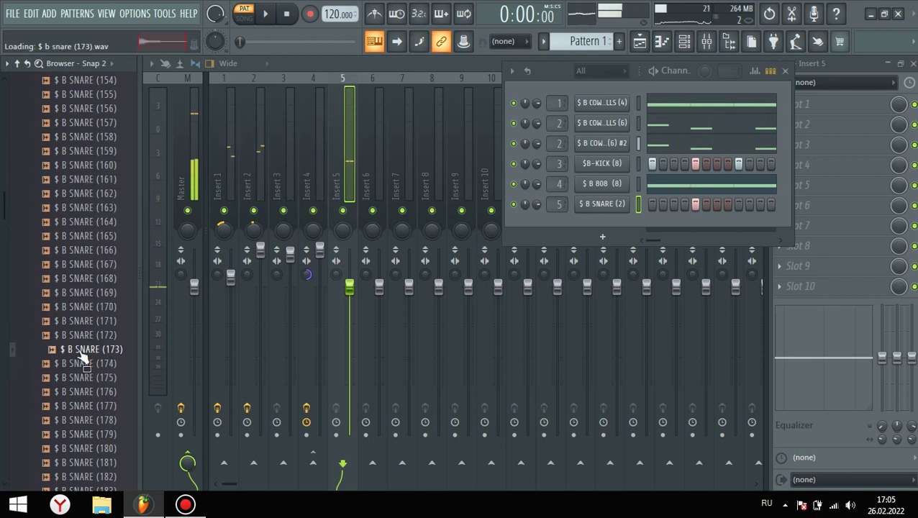
left_click(69, 391)
Audition the snare samples from about 196 onward and add $ B SNARE (257) as a new channel routed to mixer track 6.
scroll(68, 360, "down", 14)
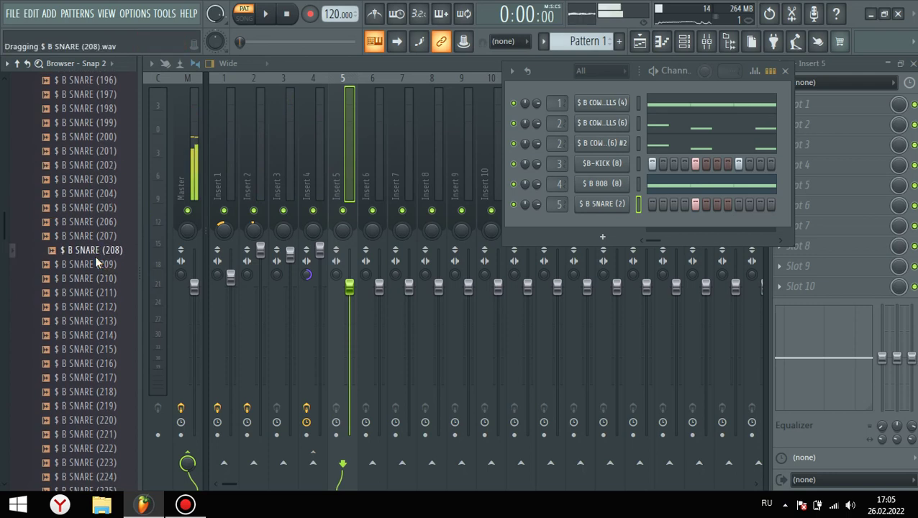
left_click_drag(98, 269, 102, 361)
scroll(85, 311, "down", 14)
left_click_drag(84, 252, 92, 356)
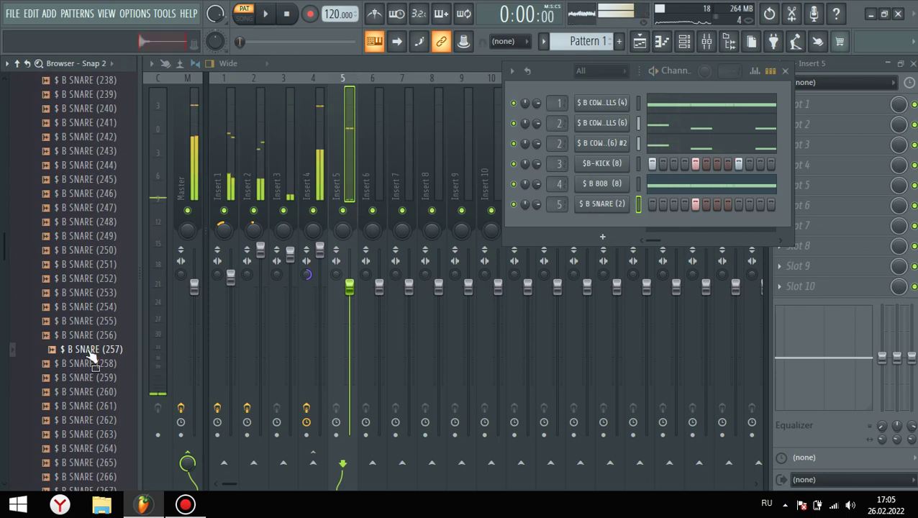
left_click_drag(580, 222, 559, 207)
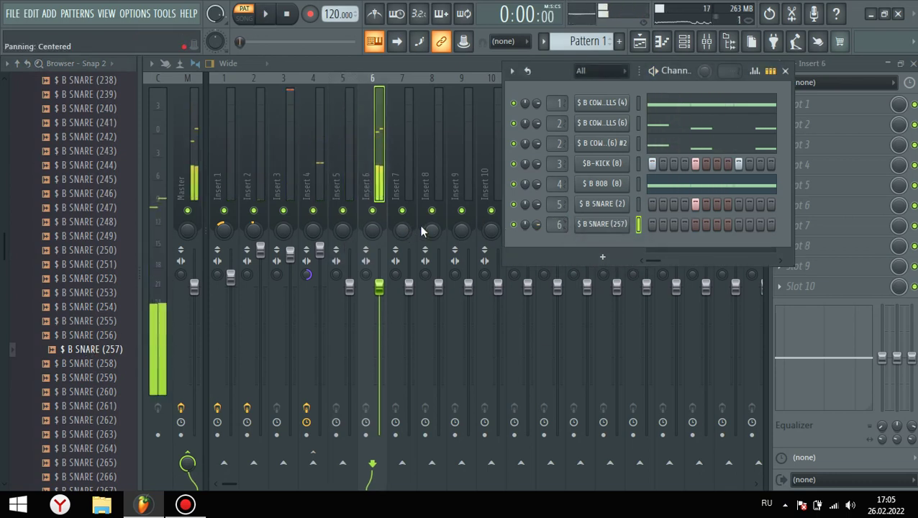
Pan mixer track 6 to the left and give $ B SNARE (257) the same step pattern as $ B SNARE (2).
left_click_drag(374, 229, 374, 252)
key("q")
key("q")
left_click(684, 41)
left_click(638, 204)
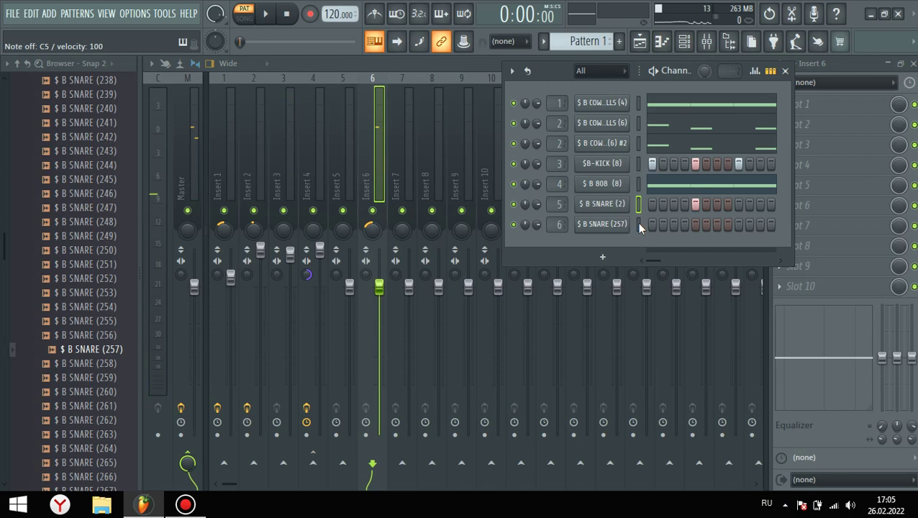
left_click(638, 224)
key("space")
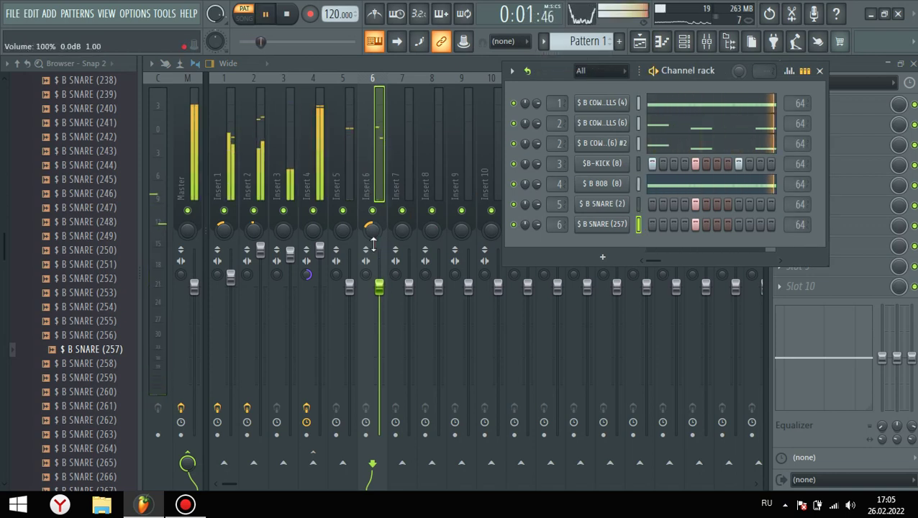
Add Fruity Parametric EQ 2 to slot 5 of Insert 6 while the beat plays, and stop playback.
left_click(392, 213)
left_click(793, 191)
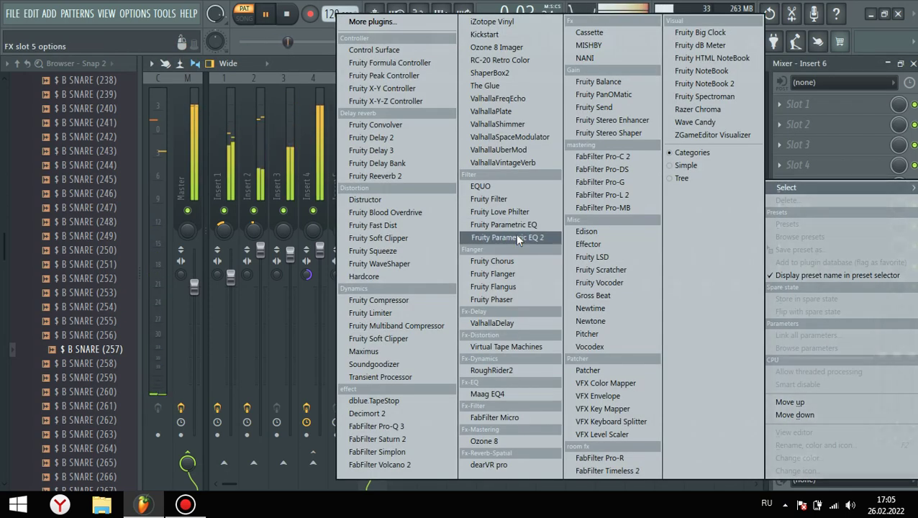
left_click(515, 235)
key("space")
Toggle the Use loop points option for the $ B SNARE (257) sample, close its settings and play the beat.
left_click(684, 41)
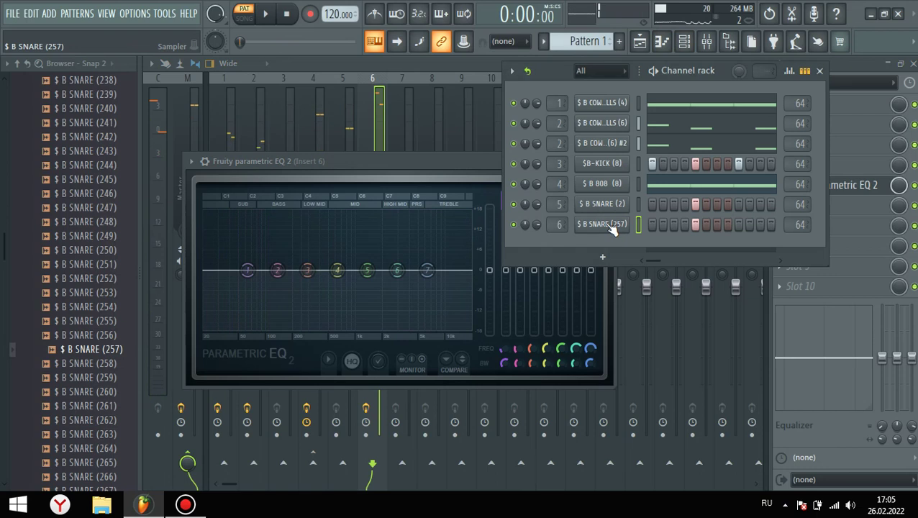
left_click(605, 224)
left_click(348, 386)
left_click(349, 387)
left_click(369, 374)
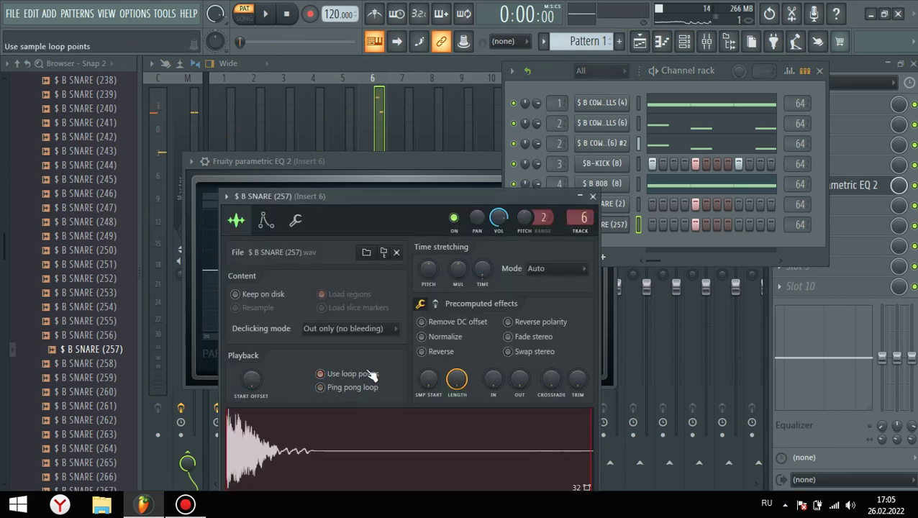
left_click(611, 226)
left_click(592, 197)
key("space")
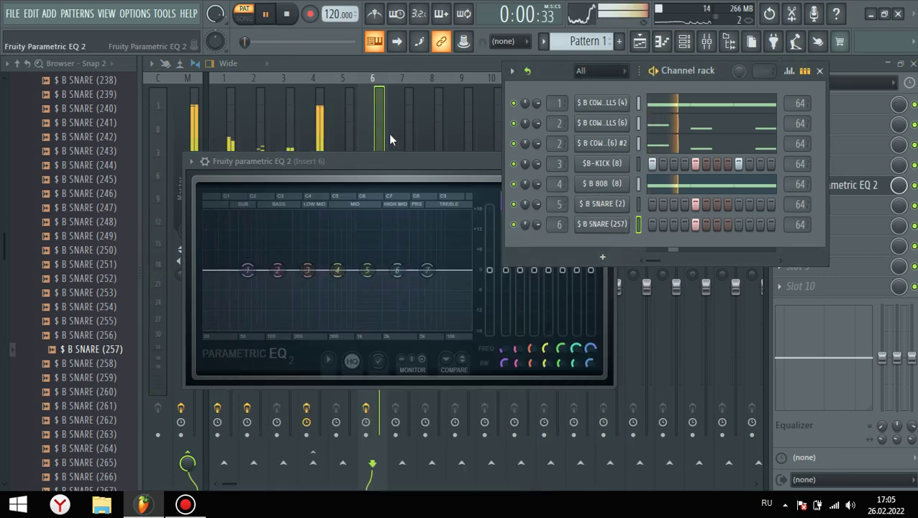
Solo Insert 6, set its panning to 16% left and cut the lows with band 1 of its Fruity Parametric EQ 2.
left_click(367, 130)
right_click(372, 211)
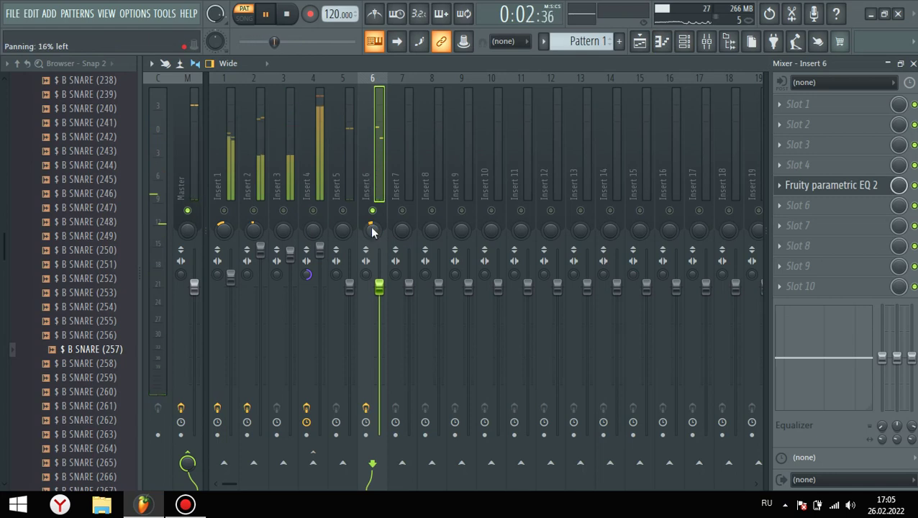
left_click(802, 189)
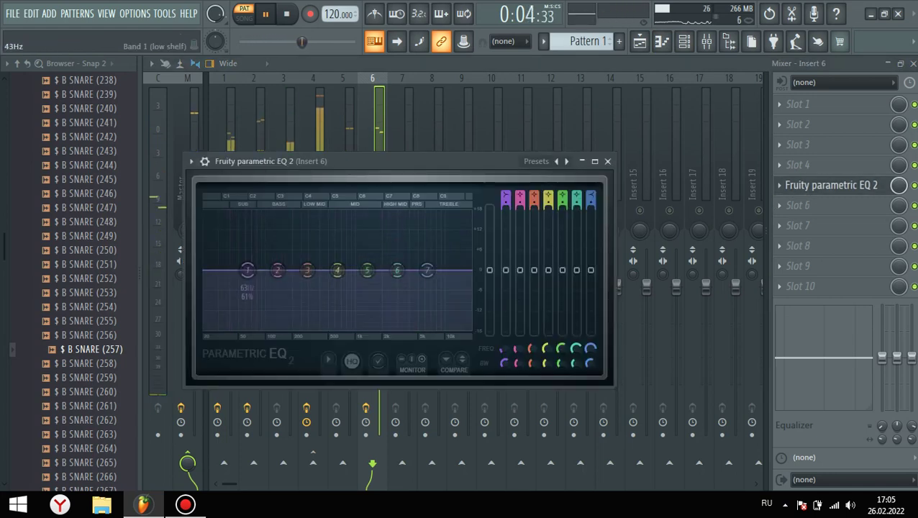
left_click_drag(239, 280, 297, 328)
left_click(377, 141)
Raise the Insert 5 fader slightly and take Insert 6 out of solo so all mixer tracks play.
left_click(343, 210)
left_click_drag(353, 288, 354, 285)
left_click(379, 204)
right_click(374, 210)
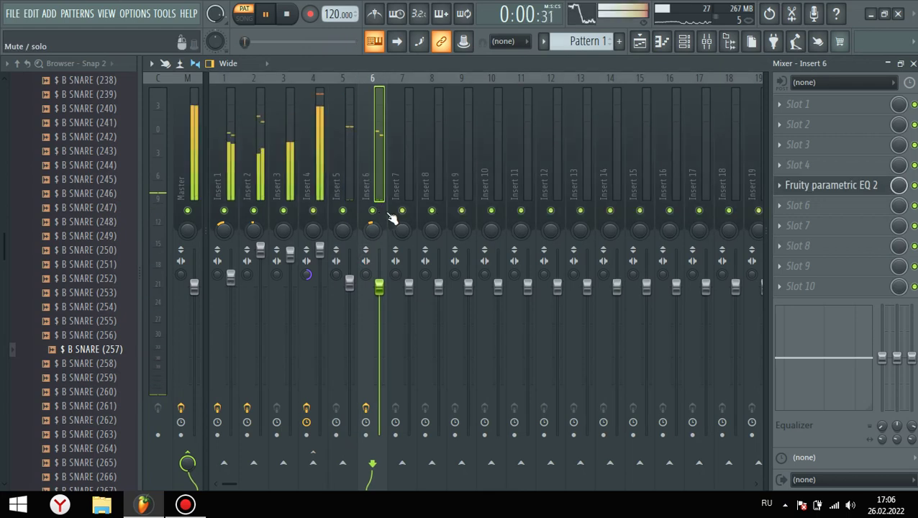
Audition the snare samples from $ B SNARE (259) up to $ B SNARE (292).
scroll(45, 353, "down", 6)
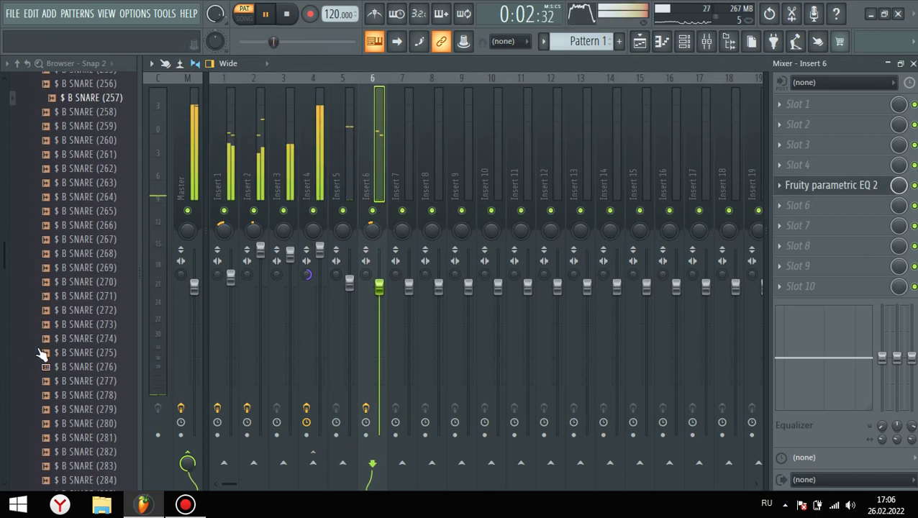
scroll(51, 293, "up", 4)
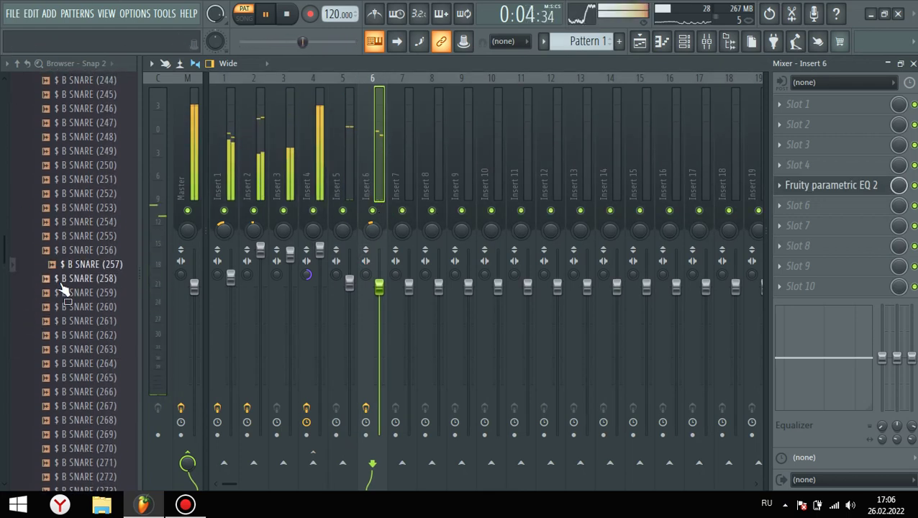
scroll(69, 274, "down", 3)
scroll(82, 239, "up", 2)
scroll(89, 237, "down", 5)
key("space")
left_click(85, 209)
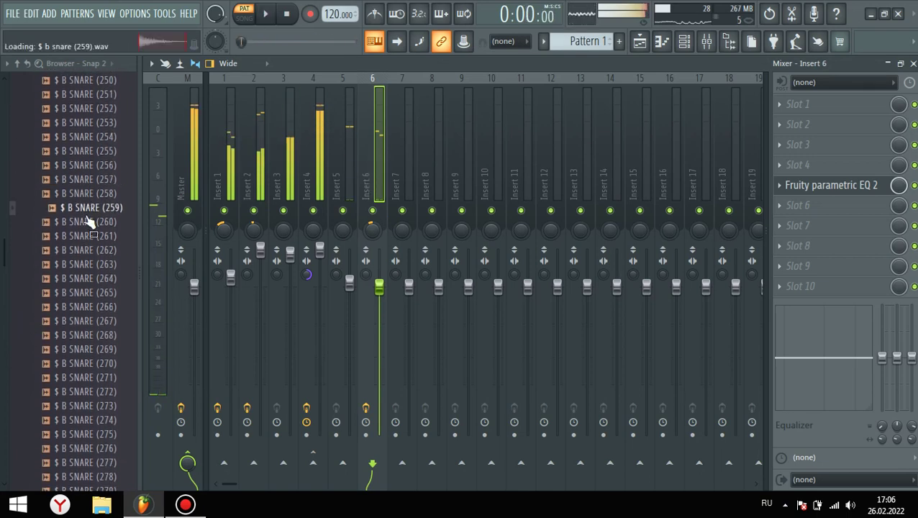
left_click(82, 266)
scroll(85, 208, "down", 8)
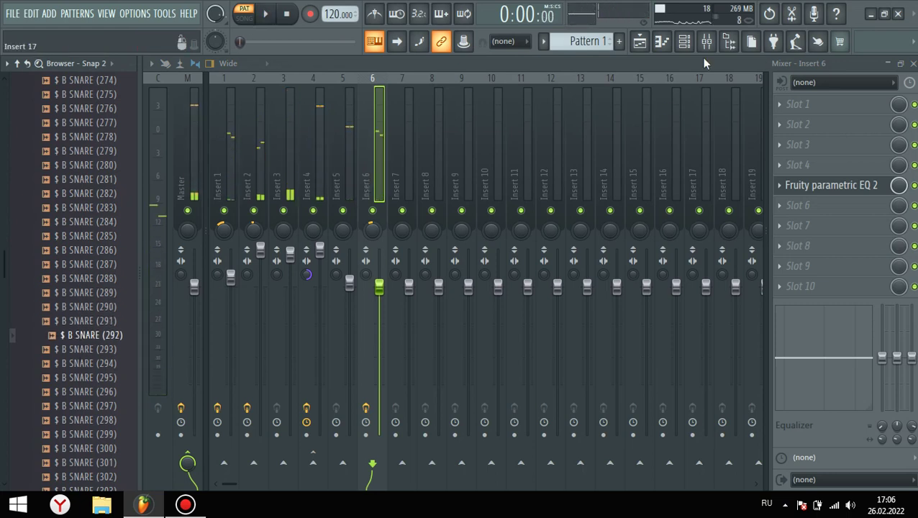
Add $ B SNARE (292) as a new channel routed to mixer track 7 and check its sample loop settings.
left_click(693, 41)
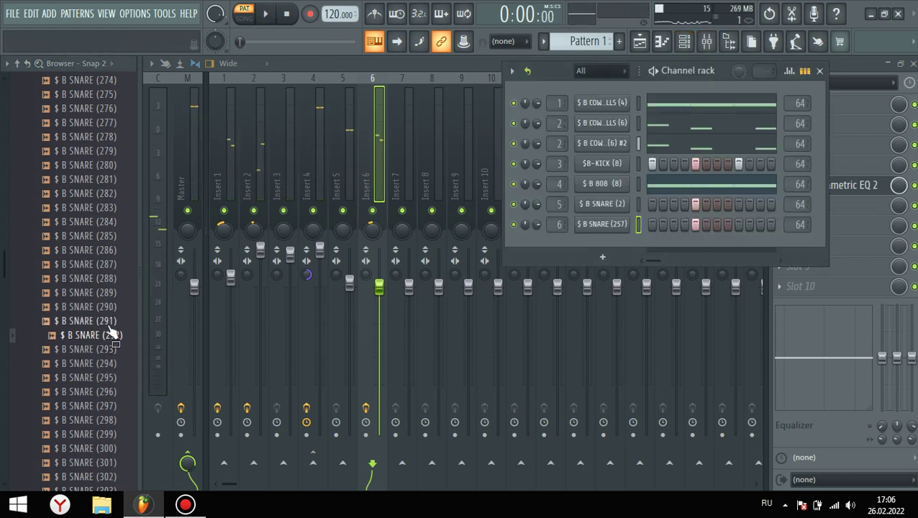
left_click_drag(549, 277, 564, 222)
left_click(598, 246)
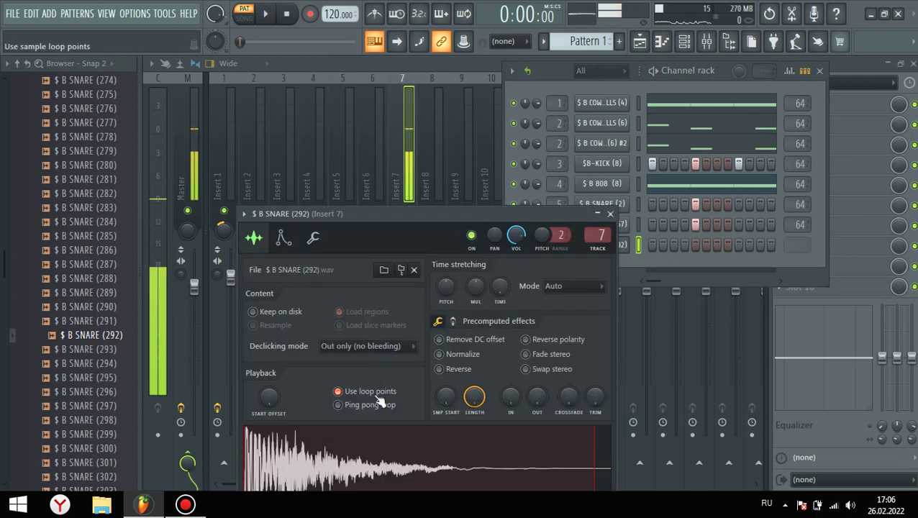
left_click(610, 215)
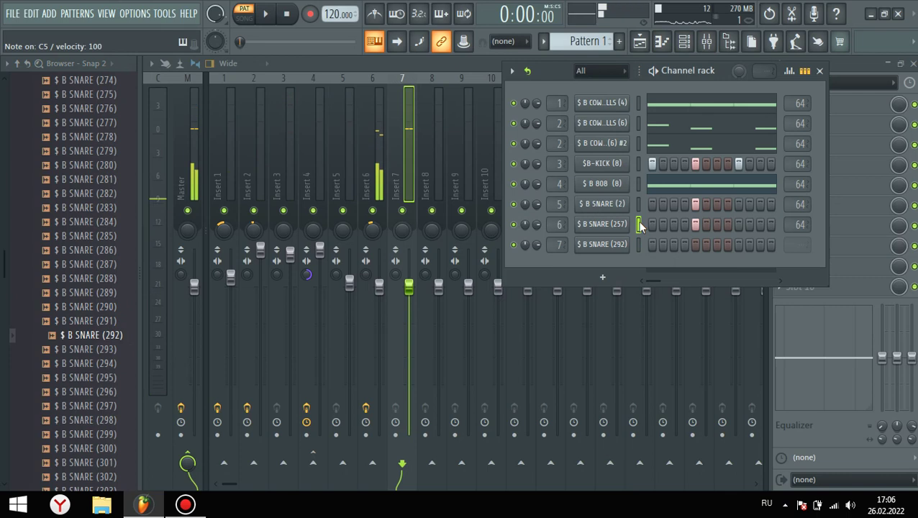
Place $ B SNARE (292) hits on the same steps as the other snares and lower the Insert 7 fader slightly during playback.
left_click(695, 245)
key("space")
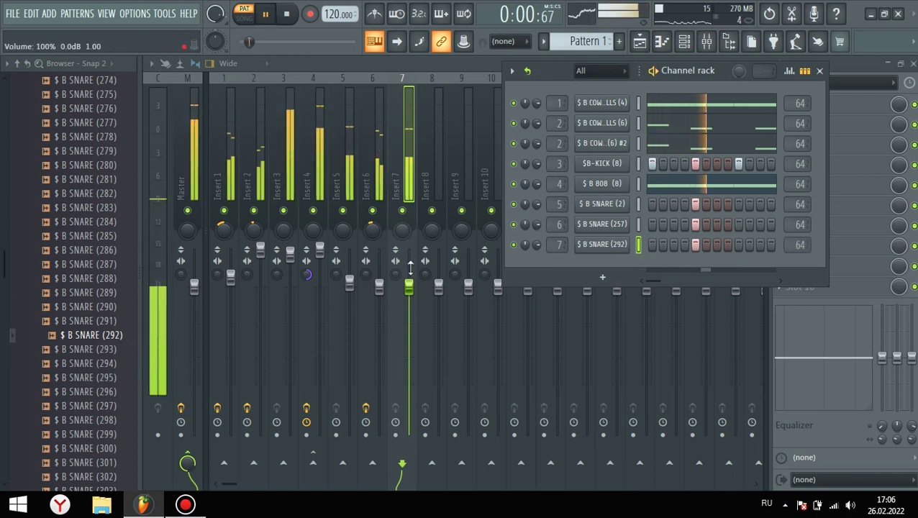
left_click_drag(408, 286, 408, 290)
Collapse the snares folder, open the openhats folder and audition its samples up to $B-OH (11) over the beat.
scroll(63, 228, "up", 10)
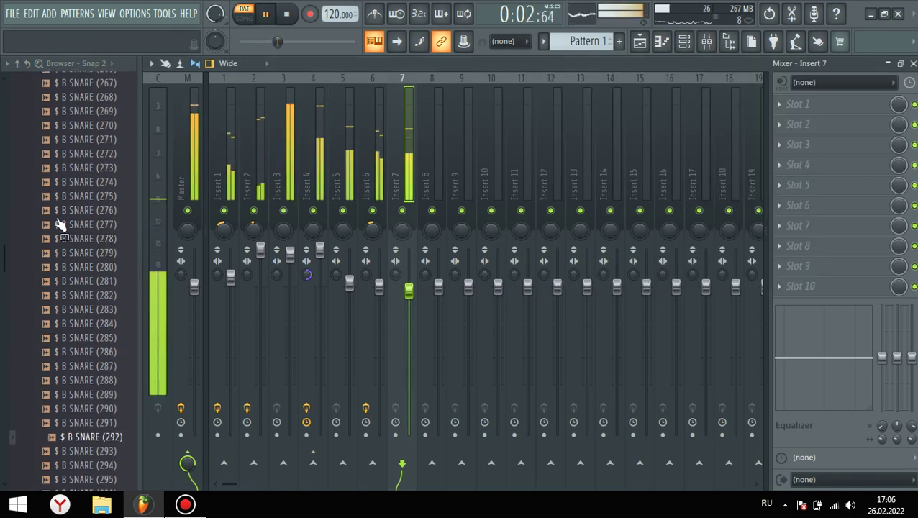
scroll(64, 209, "up", 20)
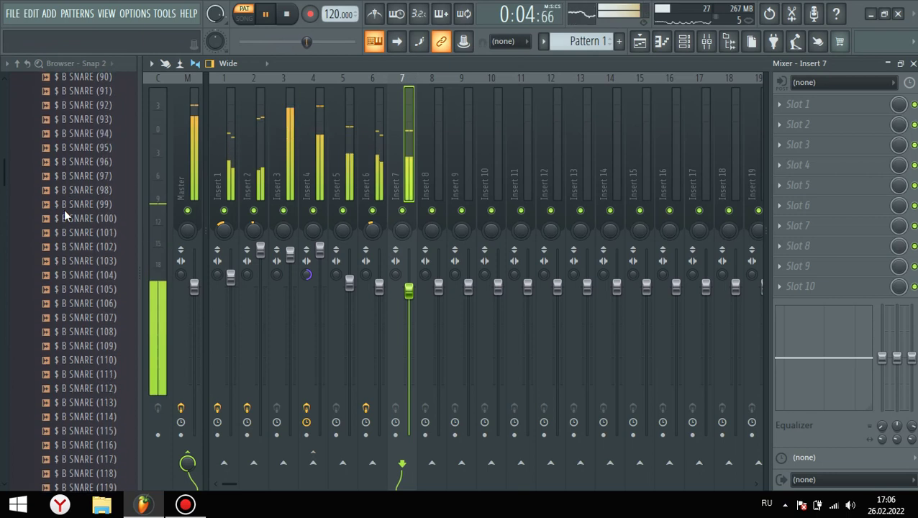
scroll(64, 209, "up", 12)
scroll(76, 246, "down", 1)
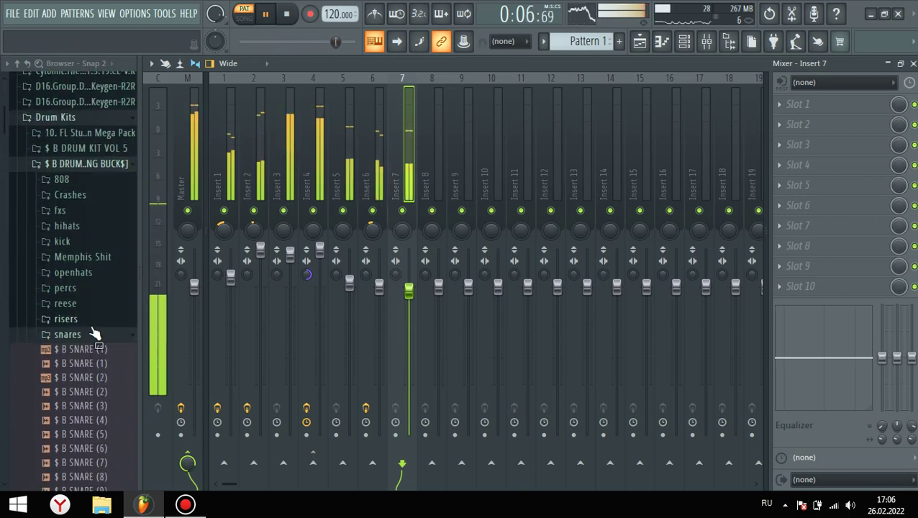
left_click(92, 338)
key("space")
left_click(85, 270)
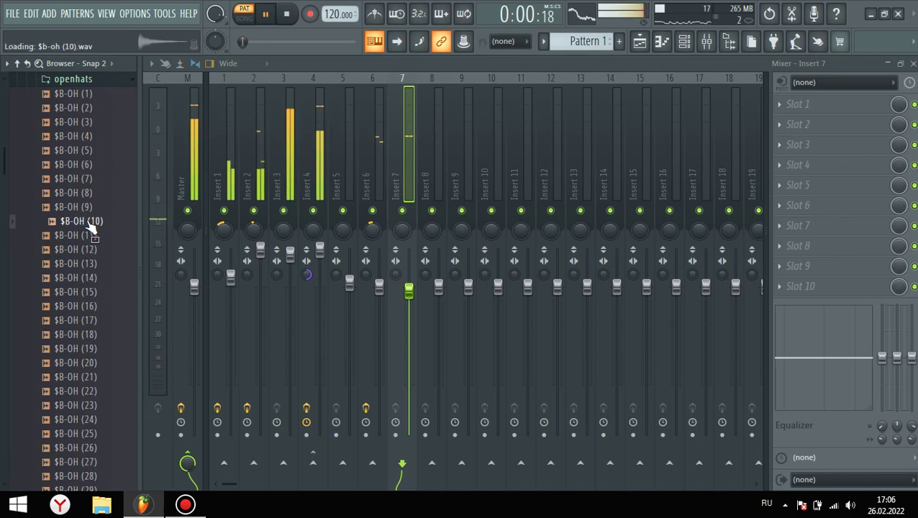
key("space")
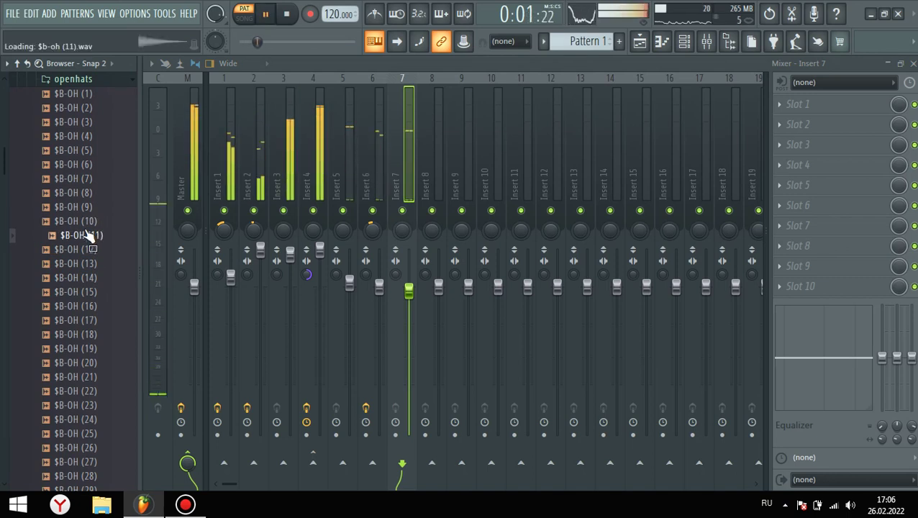
key("space")
Add $B-OH (11) as a new channel and route it to mixer track 8.
left_click(684, 41)
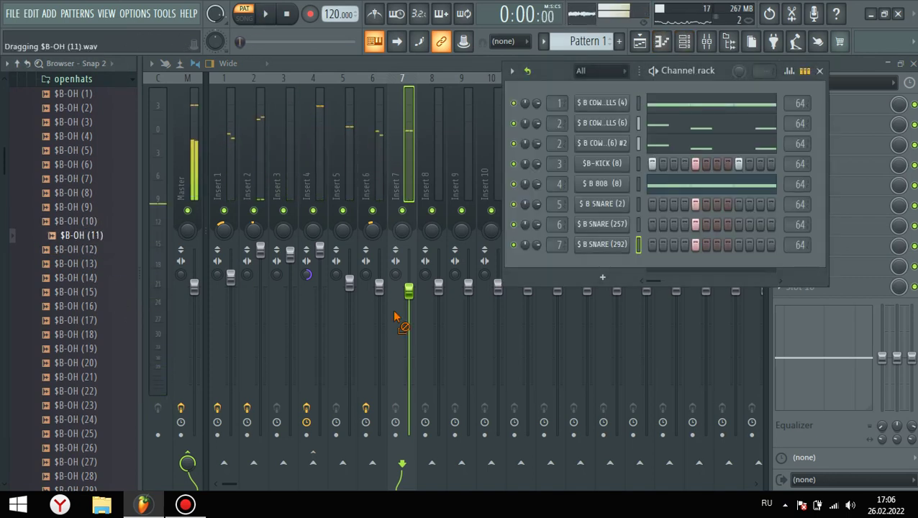
left_click_drag(591, 269, 568, 269)
scroll(559, 265, "up", 8)
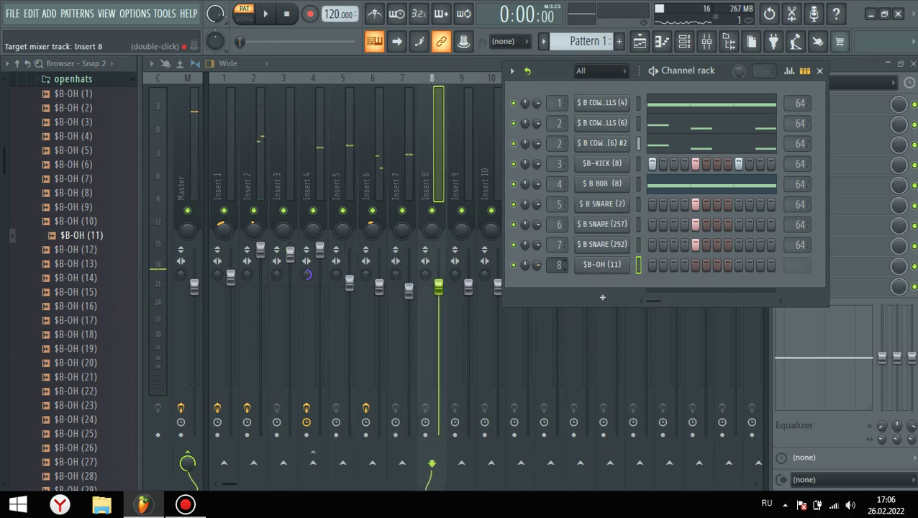
Make the $B-OH (11) channel cut itself and set its sample's quick fade out to 32%.
left_click(601, 265)
left_click(301, 256)
left_click(330, 255)
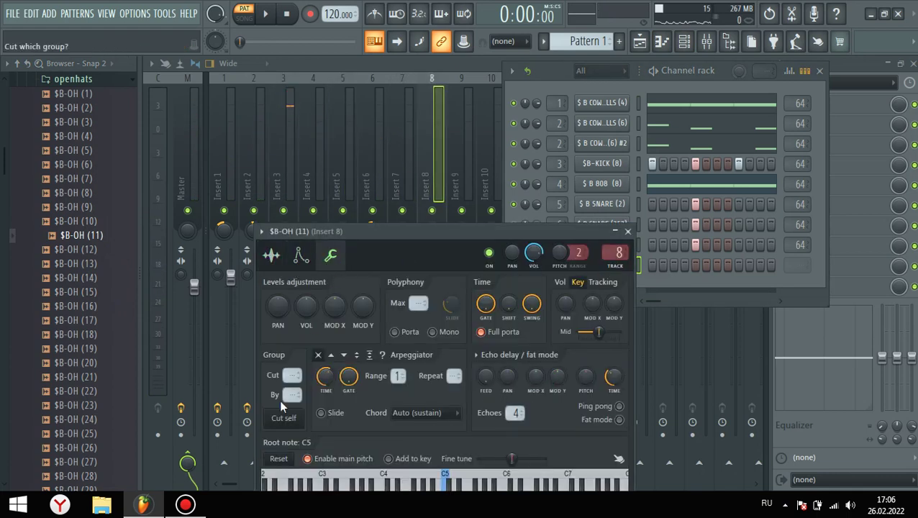
left_click(271, 256)
left_click_drag(345, 231, 347, 123)
scroll(572, 316, "up", 5)
scroll(556, 307, "down", 3)
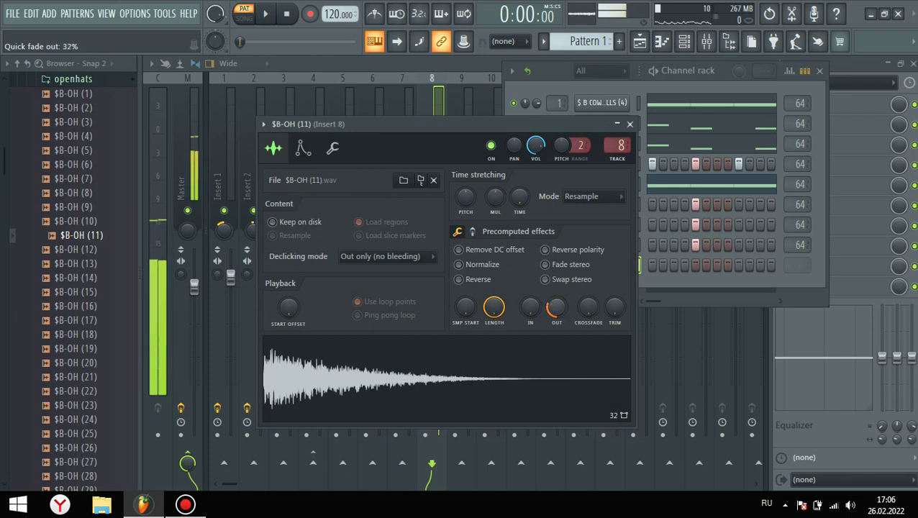
left_click(631, 126)
Fill the $B-OH (11) steps with Advanced fill using length 64 and interval 4, rotated to the offbeats, and accept it.
right_click(627, 258)
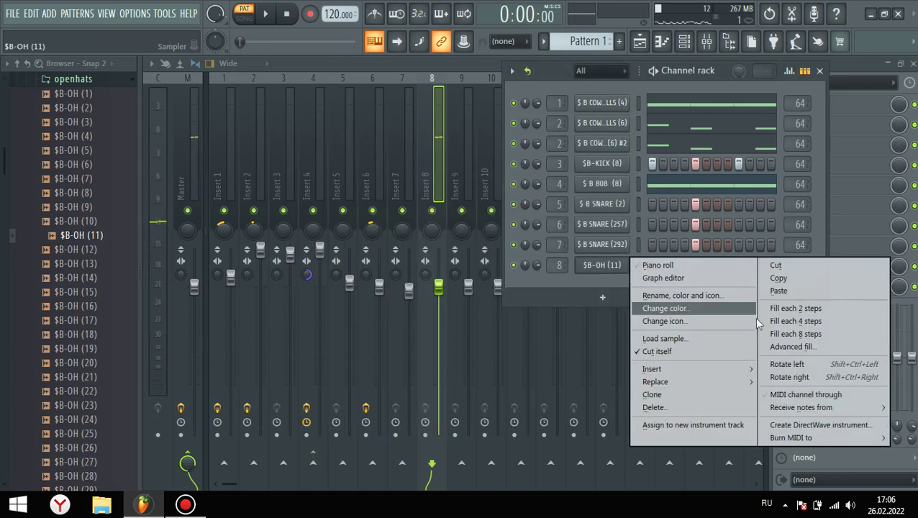
left_click(789, 347)
left_click_drag(469, 190, 469, 178)
key("space")
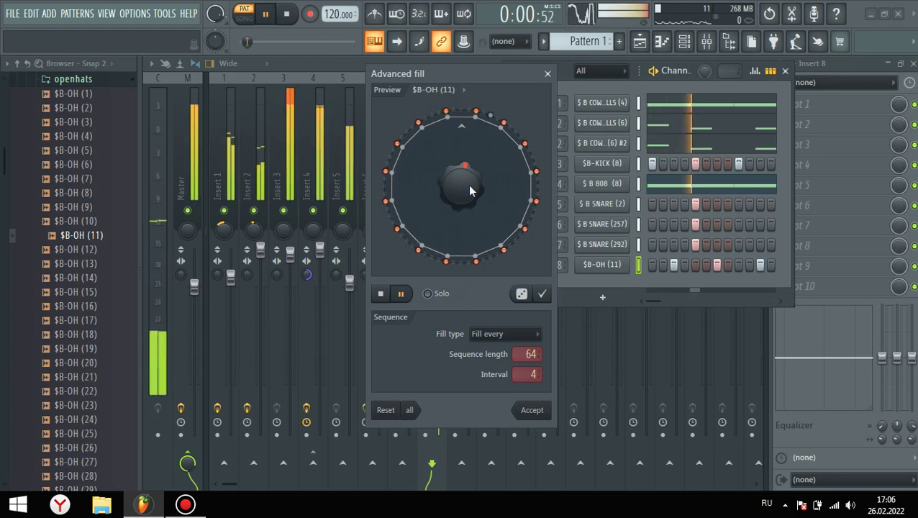
left_click(531, 409)
Add Effector to slot 7 of Insert 8 with the Lo-Fi effect, bring its Y parameter to 0.0 and lower the track's fader.
left_click(472, 200)
left_click(794, 225)
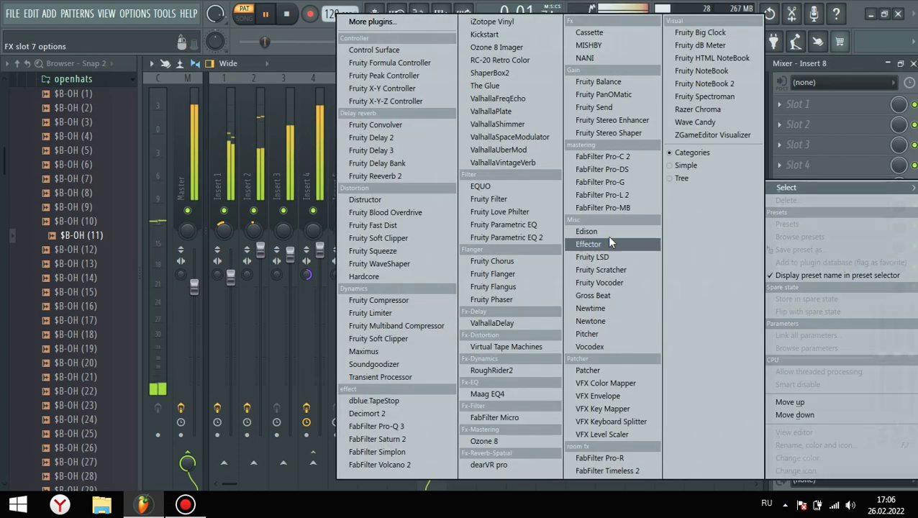
left_click(588, 244)
left_click_drag(241, 314, 242, 391)
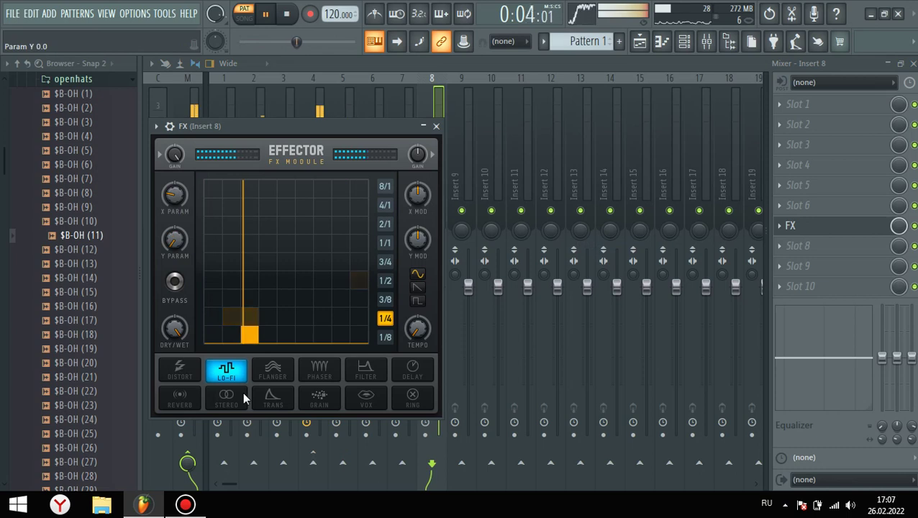
left_click(436, 126)
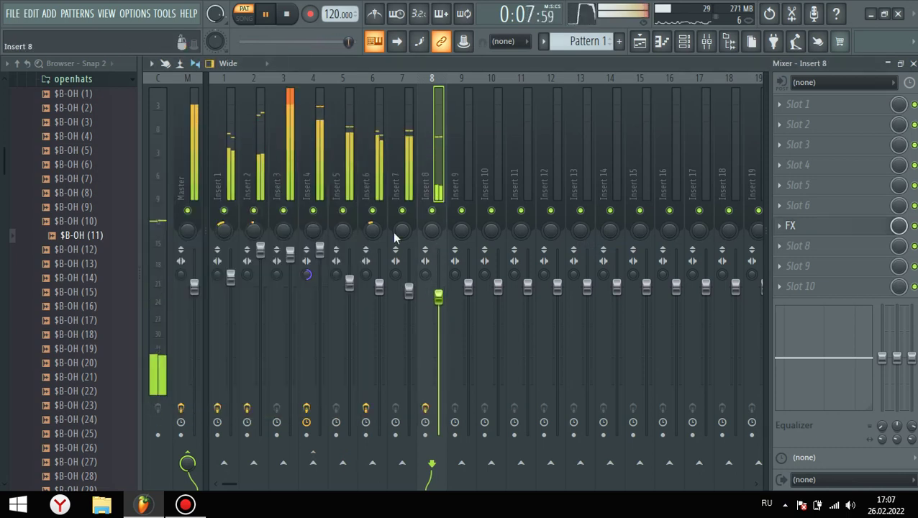
Select Insert 2 in the mixer and collapse the openhats folder in the sample browser.
left_click(263, 142)
scroll(25, 229, "up", 5)
scroll(29, 234, "up", 2)
scroll(82, 289, "down", 2)
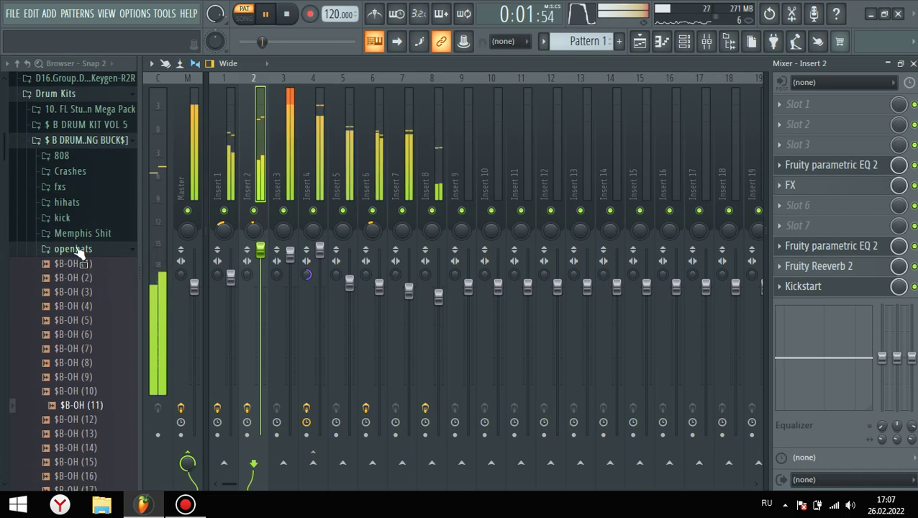
left_click(82, 250)
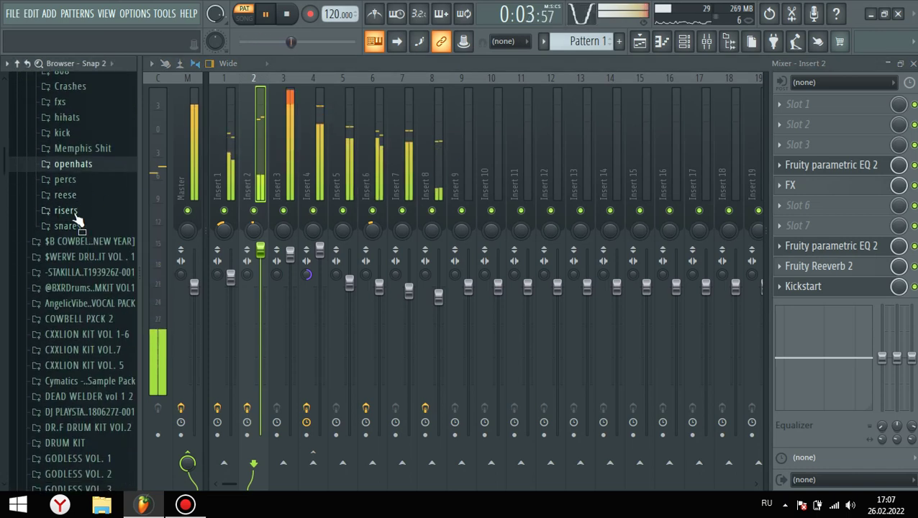
Open the $ B SNARE (2) channel in the piano roll, add an extra C5 hit near the end of bar 2 and play it.
key("space")
left_click(684, 41)
right_click(579, 202)
left_click(651, 204)
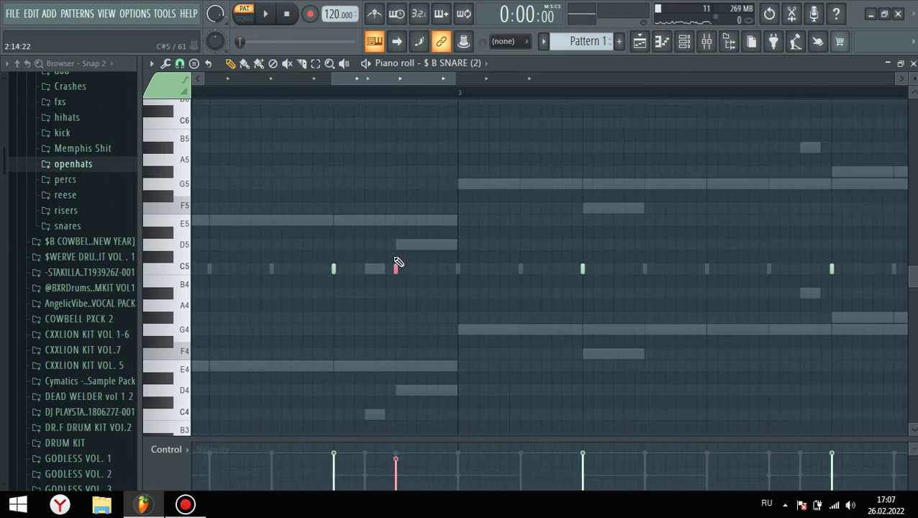
key("space")
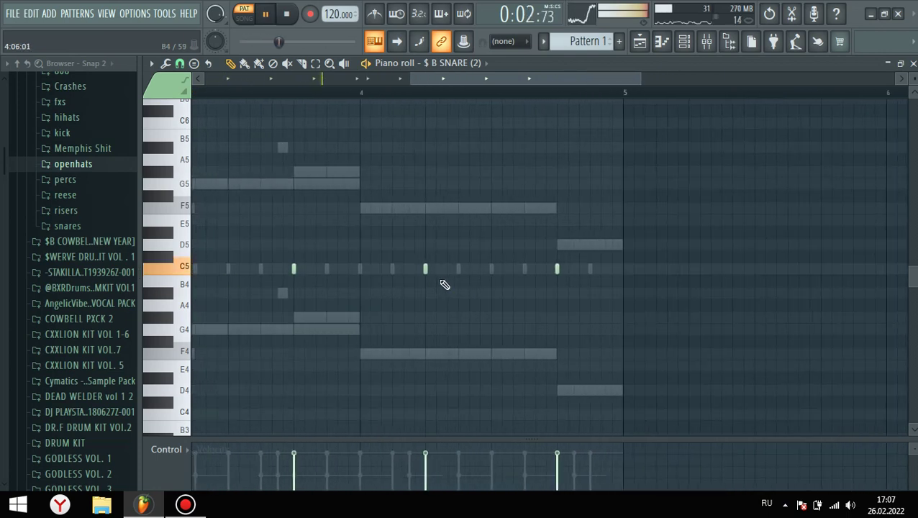
Add extra C5 hits in bar 4 of the $ B SNARE (2) pattern and select the $ B SNARE (257) channel.
scroll(545, 289, "up", 1, "ctrl")
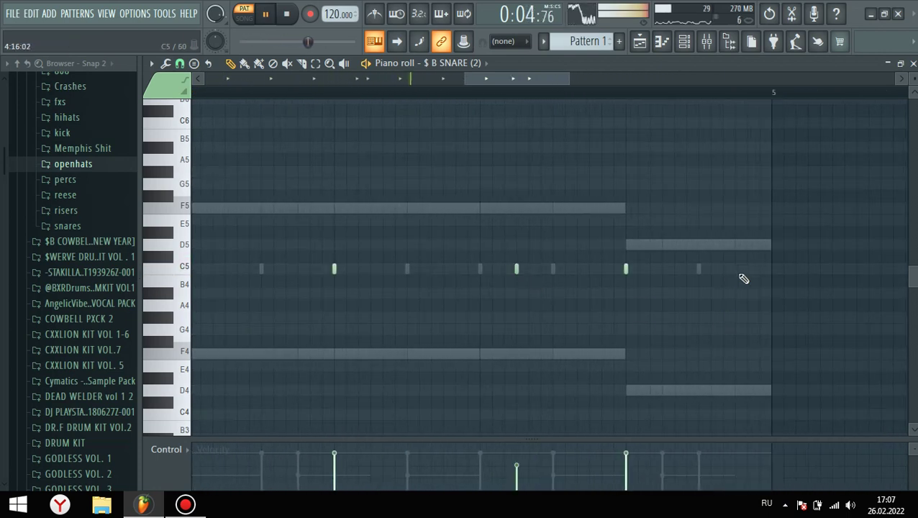
left_click(684, 41)
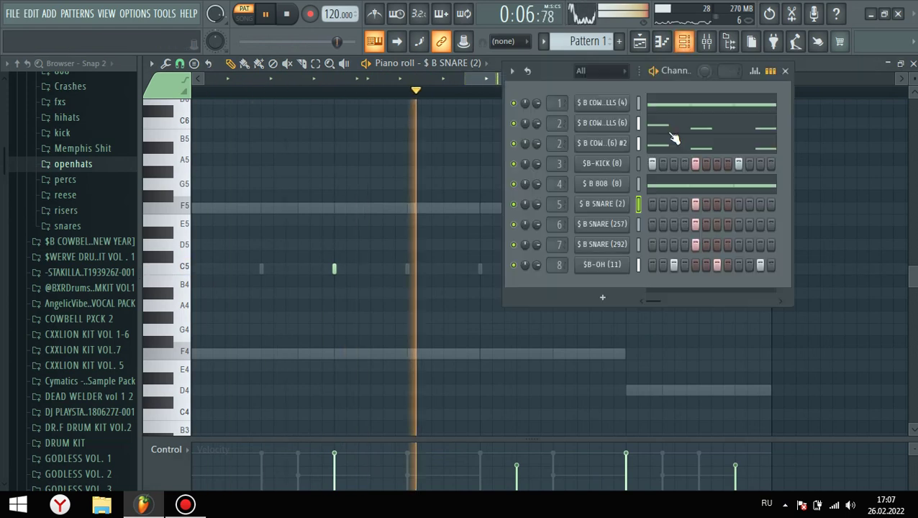
left_click(638, 225)
key("ctrl+a")
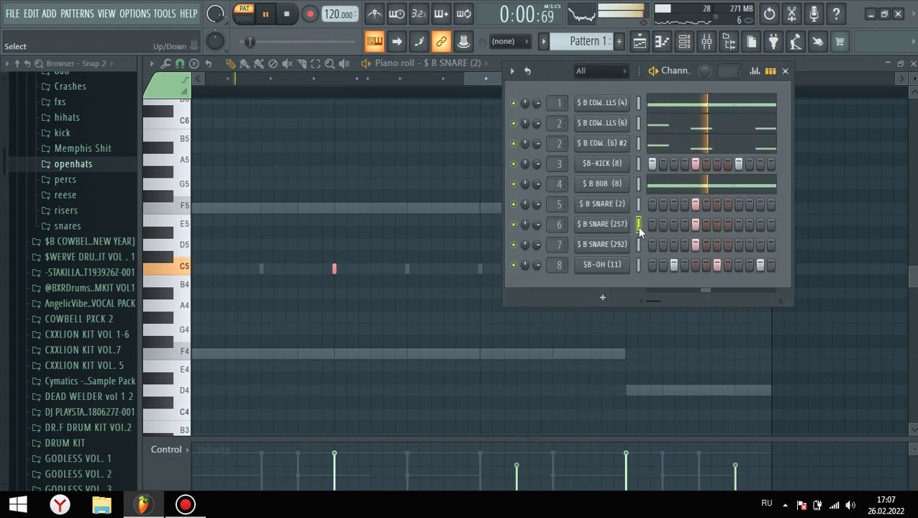
key("ctrl+l")
Select the $ B SNARE (292) channel, then close the piano roll and the open plugin windows over the playlist.
left_click(638, 244)
key("Escape")
key("Escape")
key("Escape")
key("Escape")
key("Escape")
key("Escape")
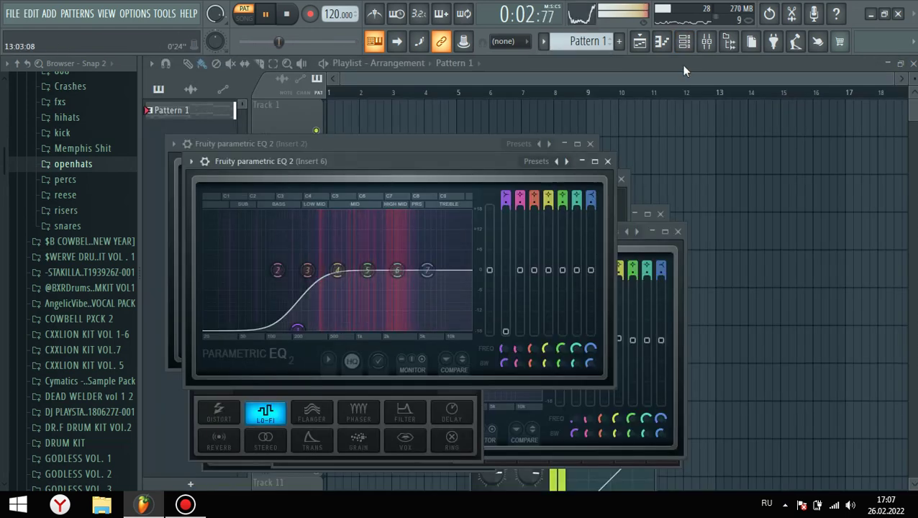
left_click(661, 50)
key("Escape")
key("Escape")
key("Escape")
key("Escape")
Place Pattern 1 at bar 1 of playlist Track 1, play it in song mode with the channel rack shown, and stop.
left_click_drag(497, 127, 371, 123)
left_click(244, 16)
key("F6")
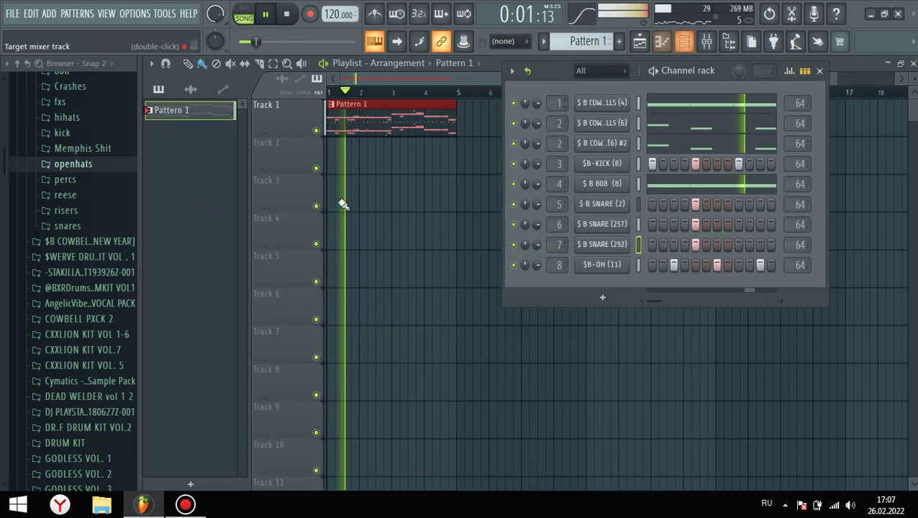
key("space")
Audition samples in the drum kit's percs folder against the beat and collapse the folder.
left_click(66, 180)
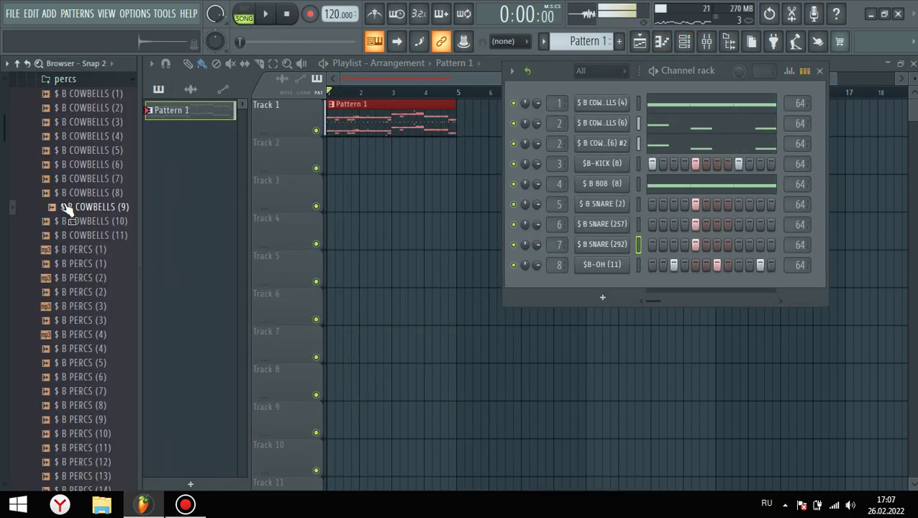
scroll(79, 363, "down", 6)
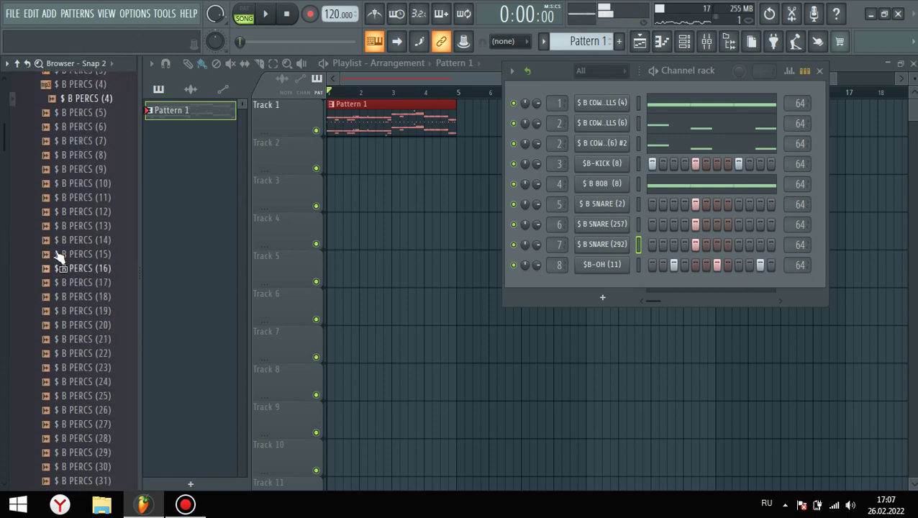
scroll(77, 272, "up", 8)
key("space")
left_click(64, 164)
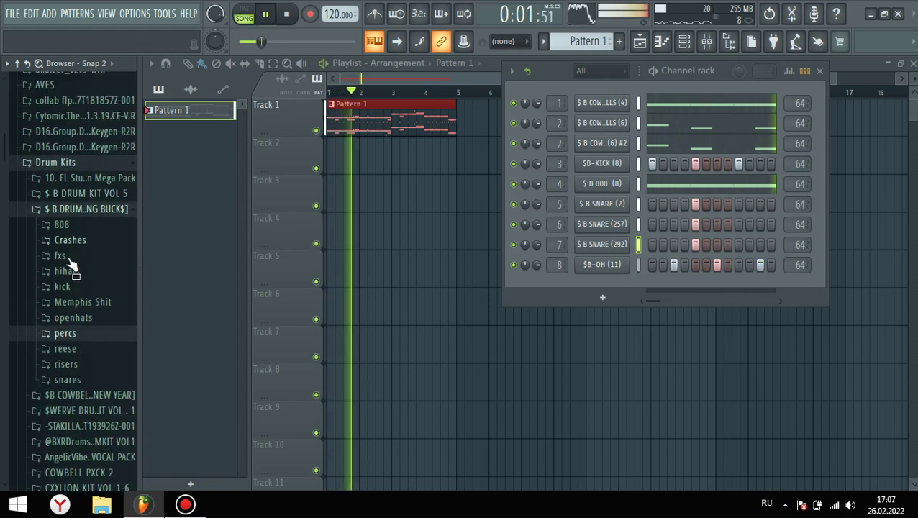
Audition the closed hats in the hihats folder and add Closed Hat (18) to the channel rack.
left_click(67, 274)
key("space")
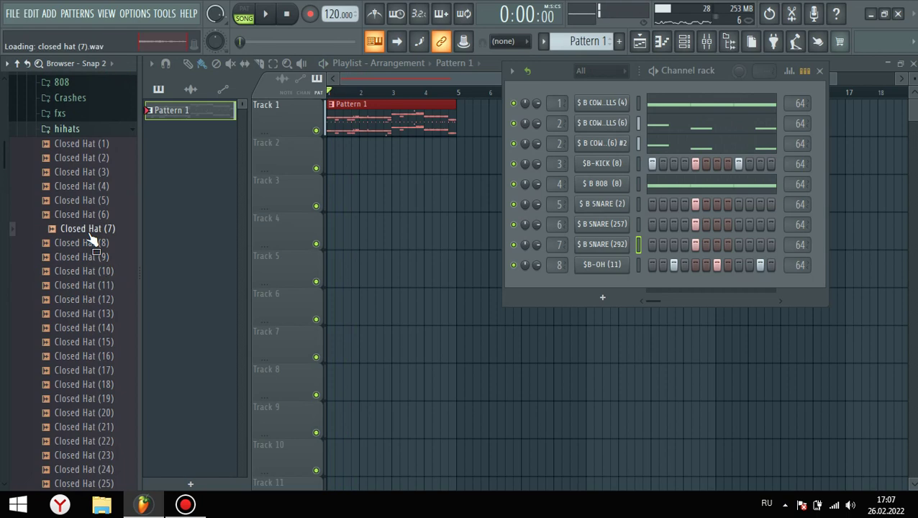
scroll(86, 223, "down", 8)
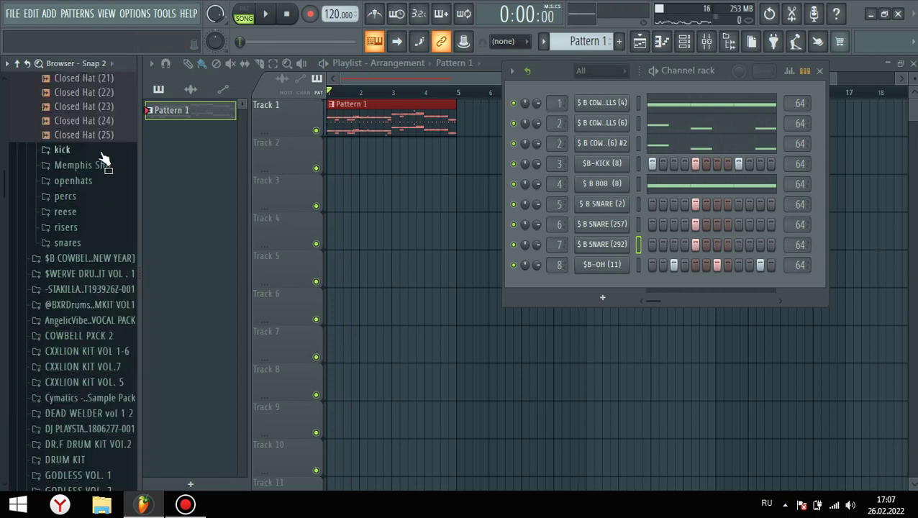
scroll(96, 119, "up", 2)
left_click(96, 146)
scroll(98, 169, "up", 3)
left_click_drag(98, 178, 92, 225)
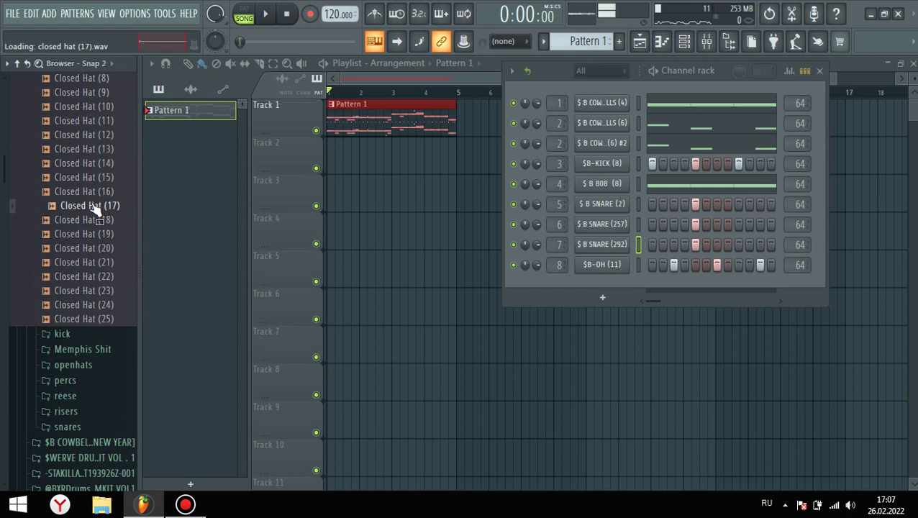
left_click_drag(655, 318, 589, 288)
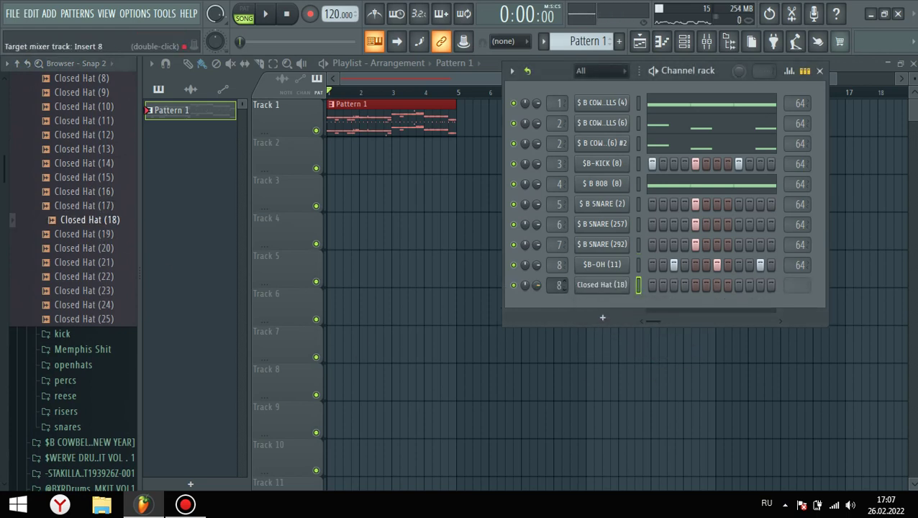
Route Closed Hat (18) to mixer track 9, fill its pattern every 2 steps and play the beat.
left_click(603, 286)
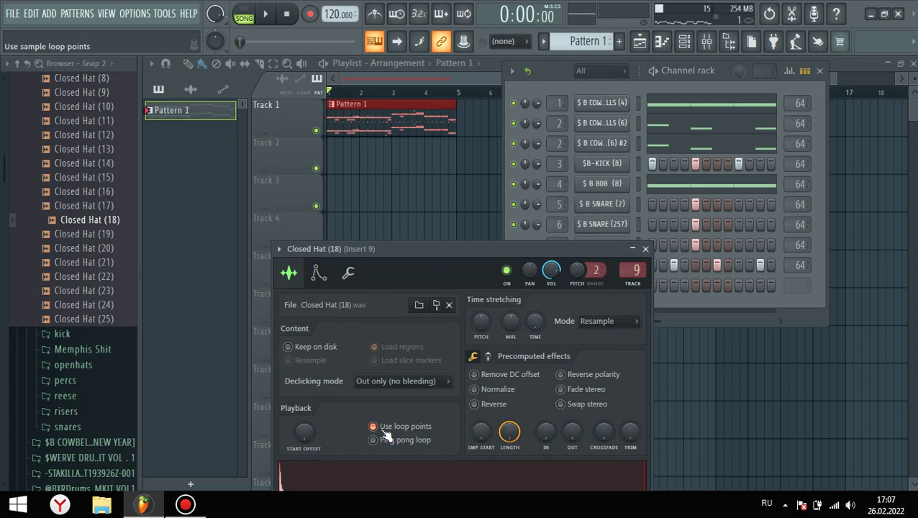
left_click(648, 250)
right_click(603, 287)
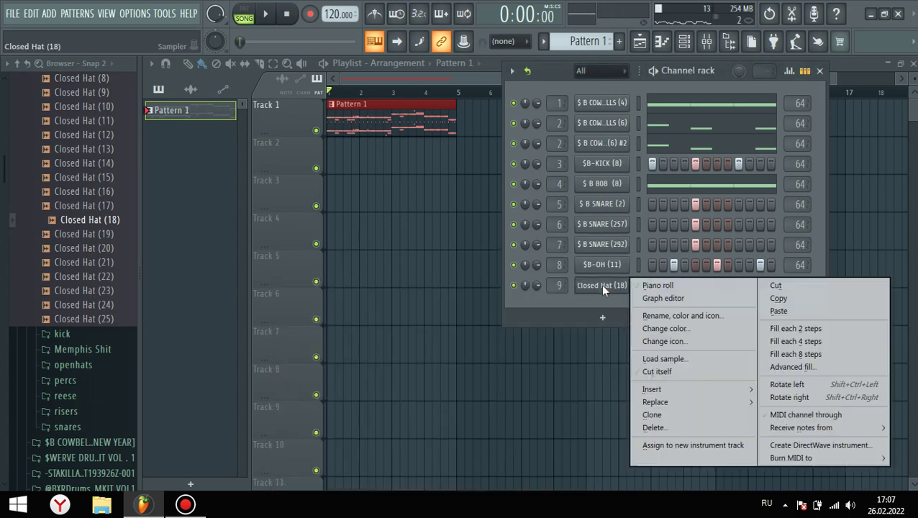
left_click(797, 330)
key("space")
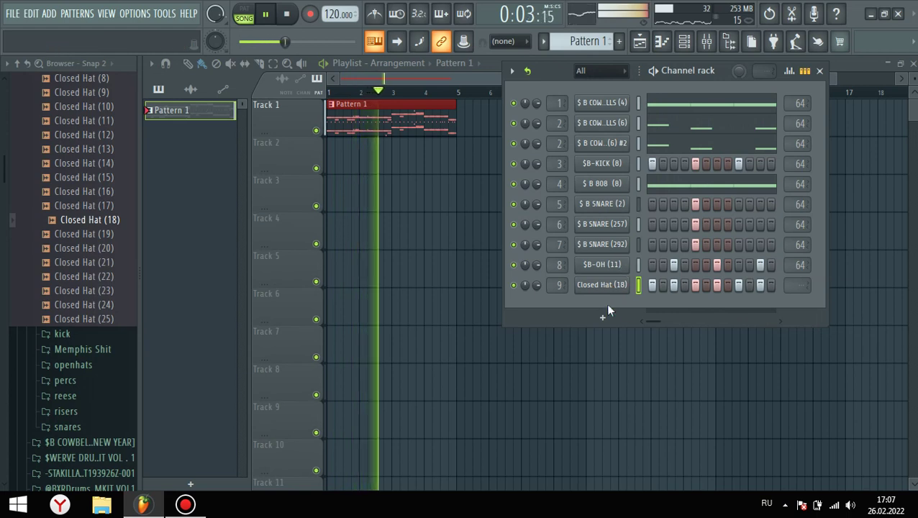
Lower the fader of Insert 9 slightly in the mixer and compare it in solo with Insert 8.
left_click(730, 45)
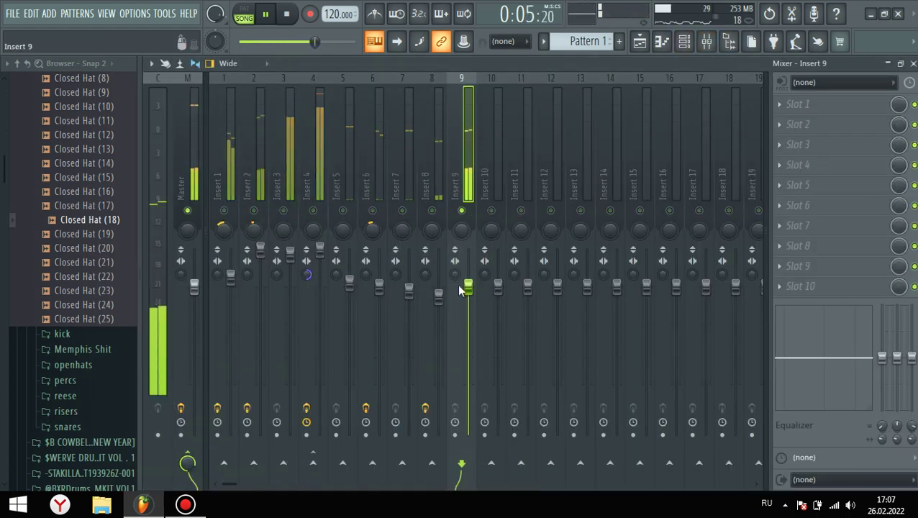
left_click(438, 208)
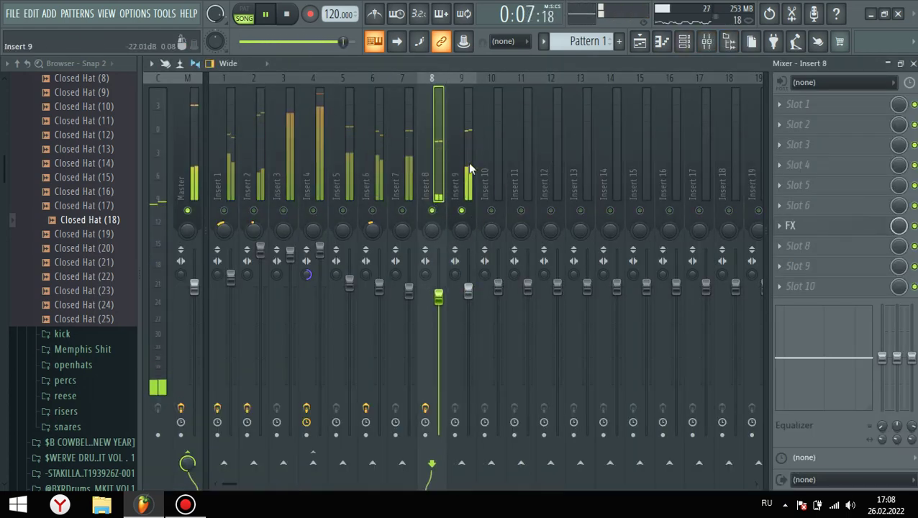
left_click(469, 189)
Add Decimort 2 to slot 9 of the Master track and step through its presets to 16Bit 16kHz.
left_click(188, 160)
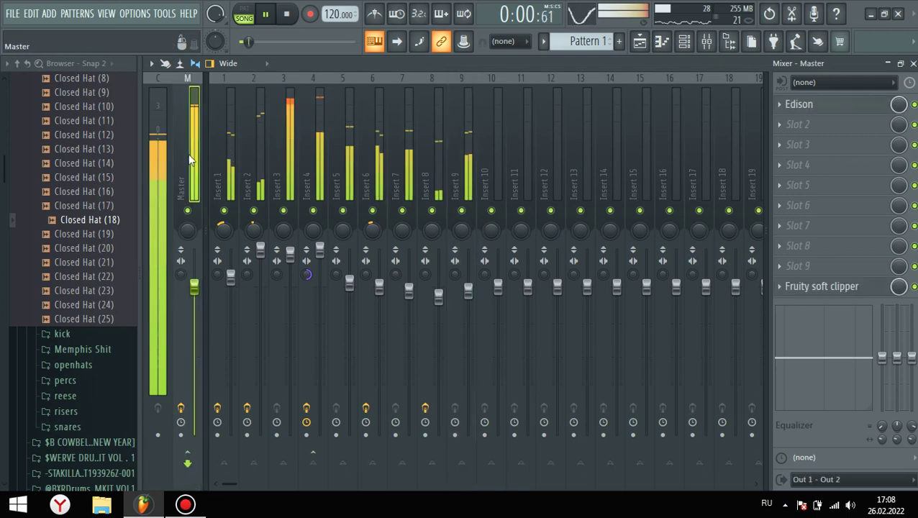
left_click(798, 267)
left_click(368, 413)
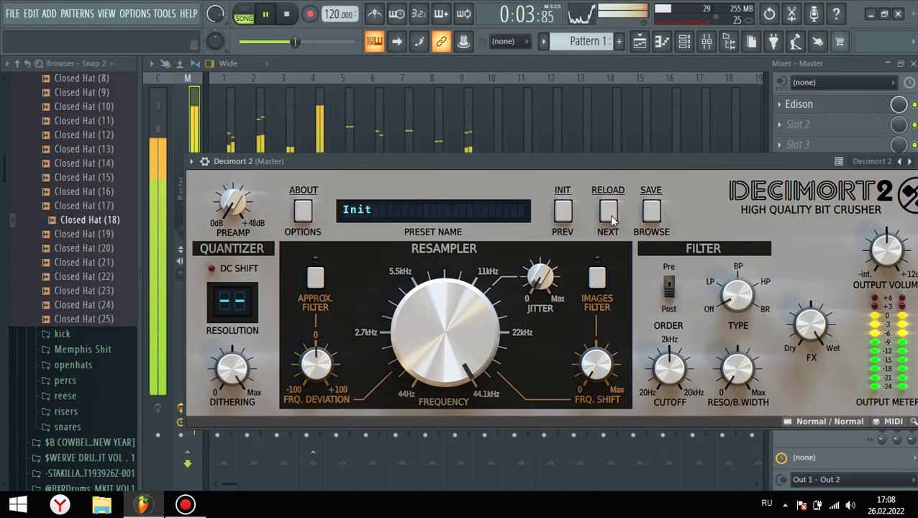
left_click(608, 214)
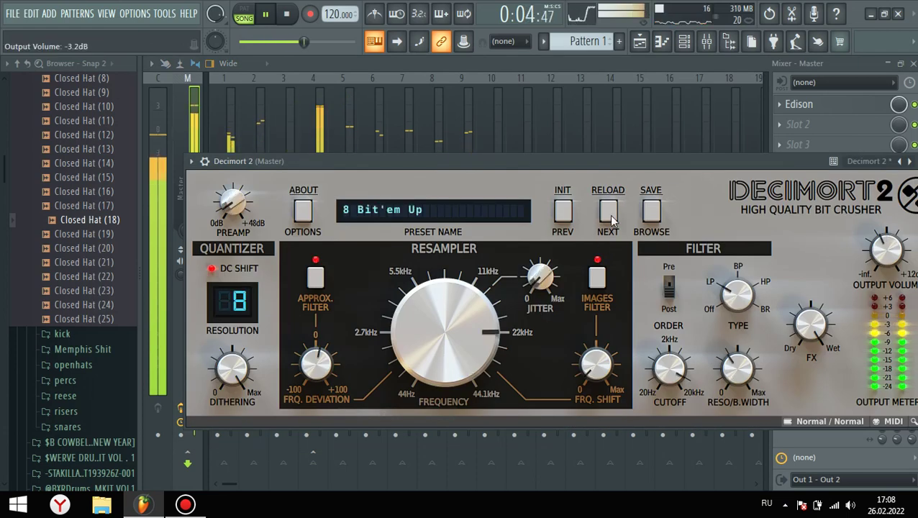
left_click(608, 214)
left_click(608, 214)
left_click(609, 214)
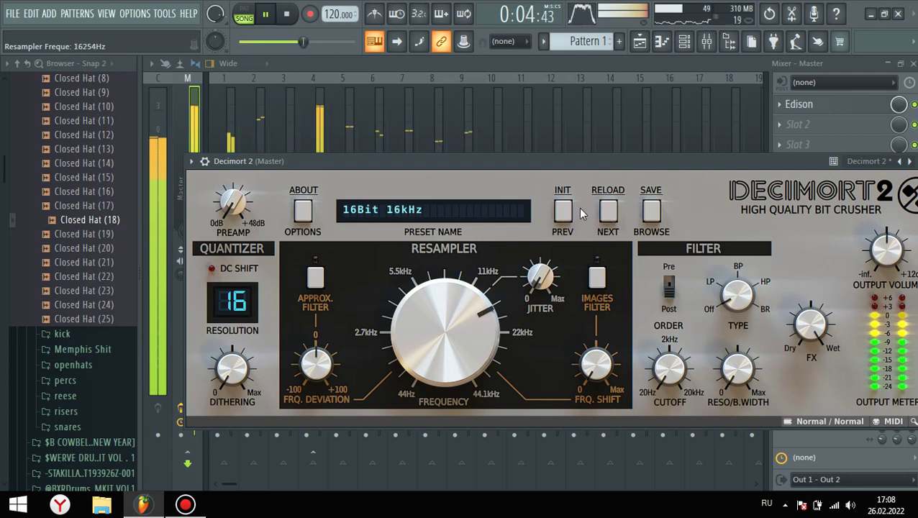
Add Distructor to slot 8 of the Master with the Lofi preset, lower Bit crush and set Rate crush to 25%.
left_click(780, 125)
left_click(849, 124)
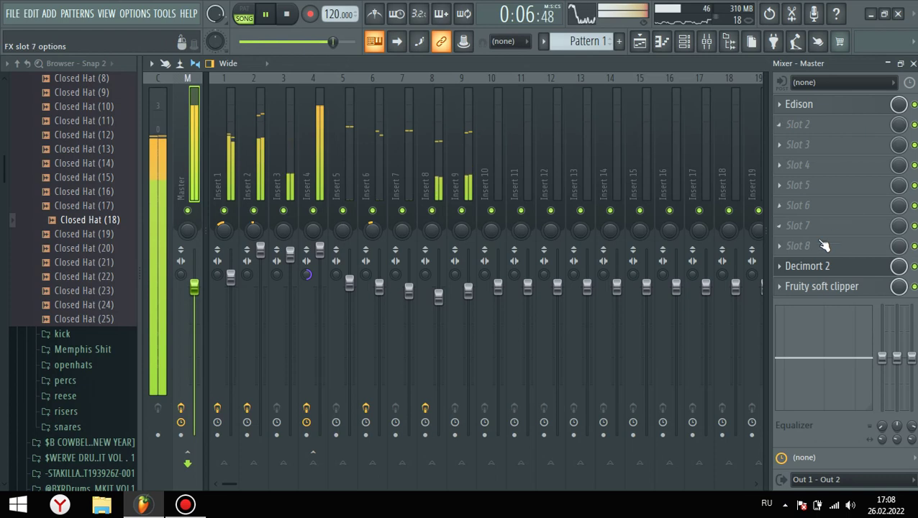
left_click(780, 246)
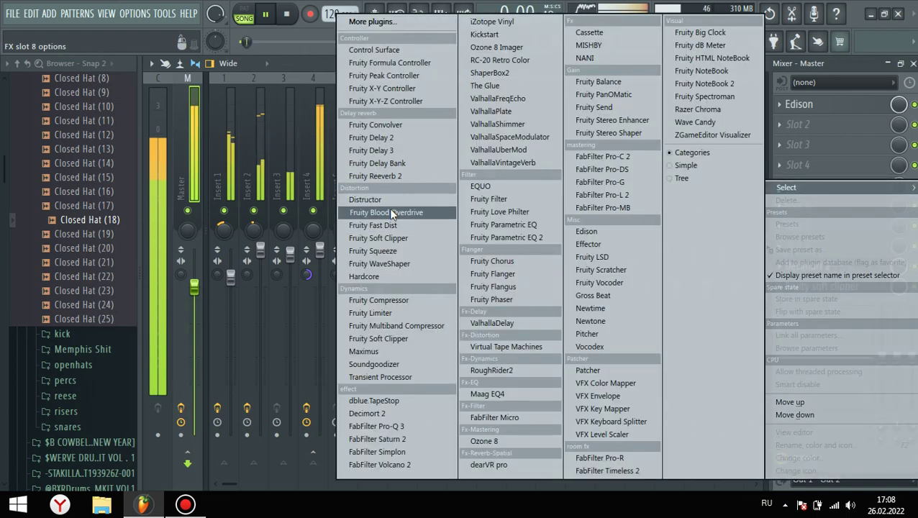
left_click(368, 200)
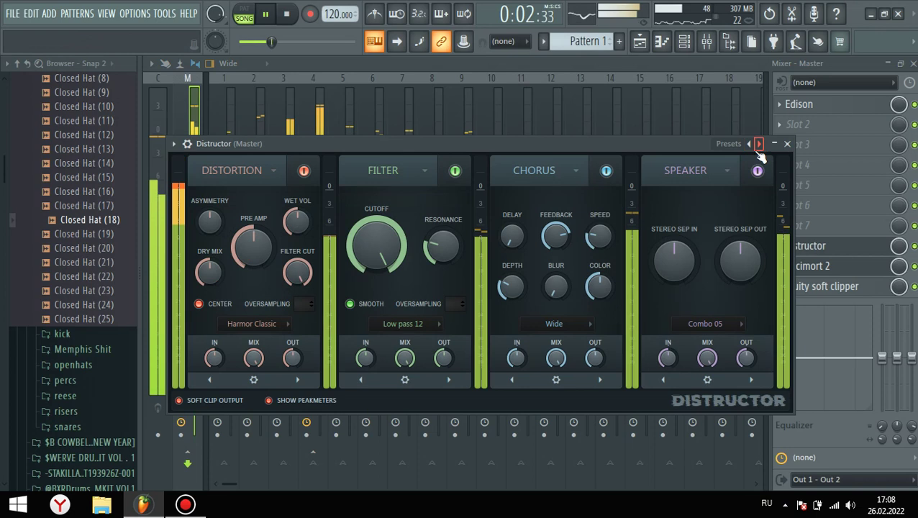
right_click(759, 146)
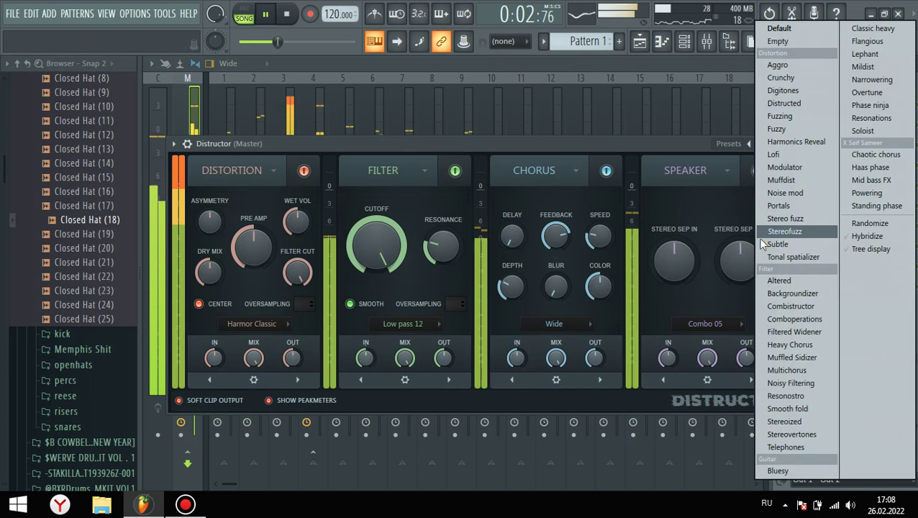
left_click(774, 154)
left_click_drag(286, 247, 286, 275)
left_click_drag(220, 247, 221, 284)
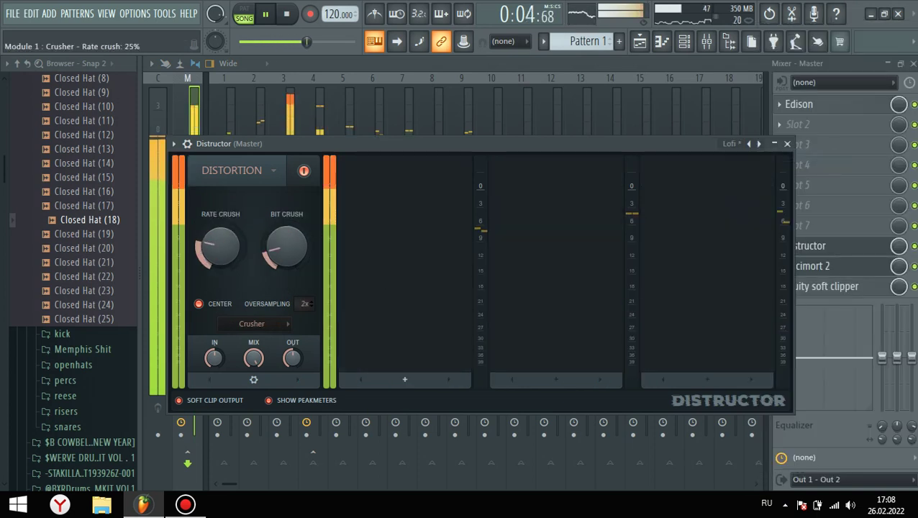
Solo Insert 8, lower its fader slightly, add Fruity Parametric EQ 2 to slot 9 and end the solo.
left_click(311, 114)
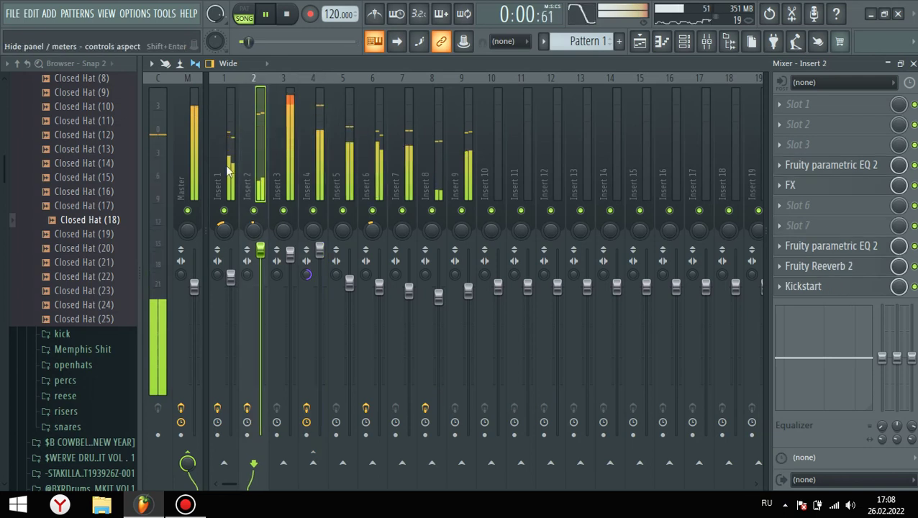
left_click(436, 191)
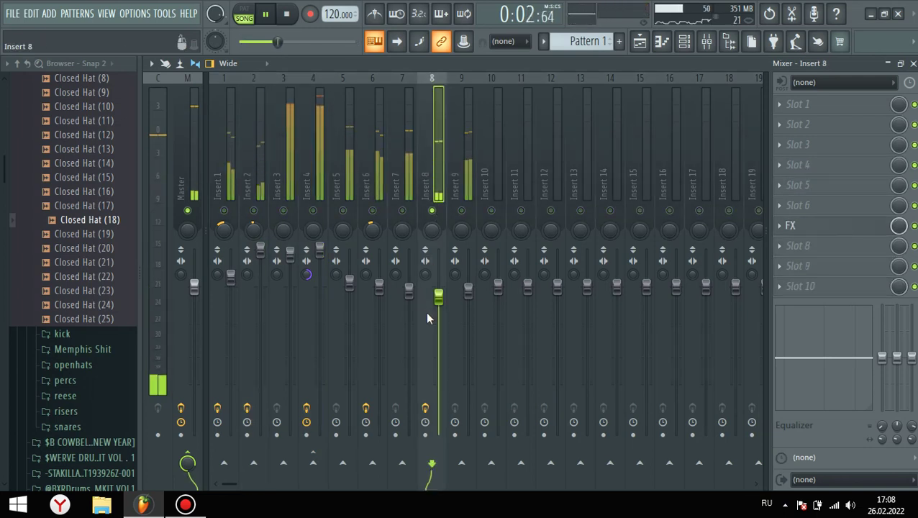
left_click(817, 264)
left_click(535, 243)
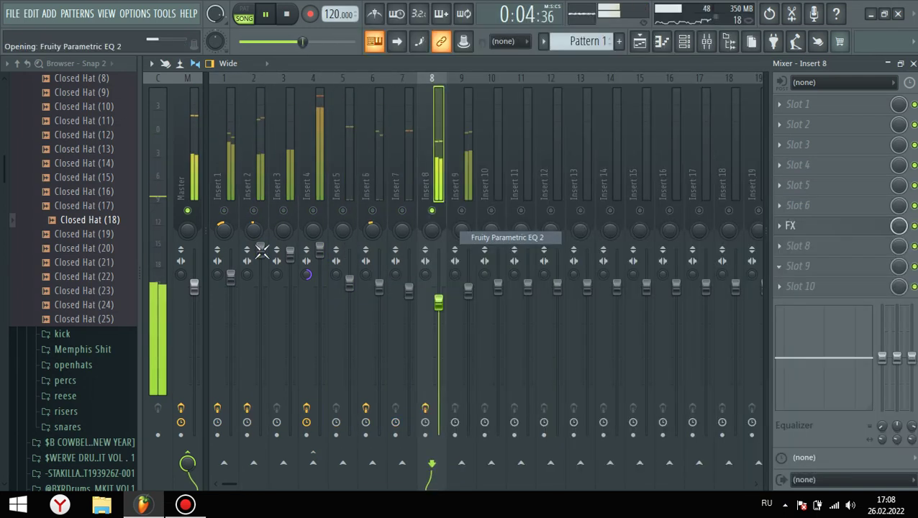
left_click(445, 205)
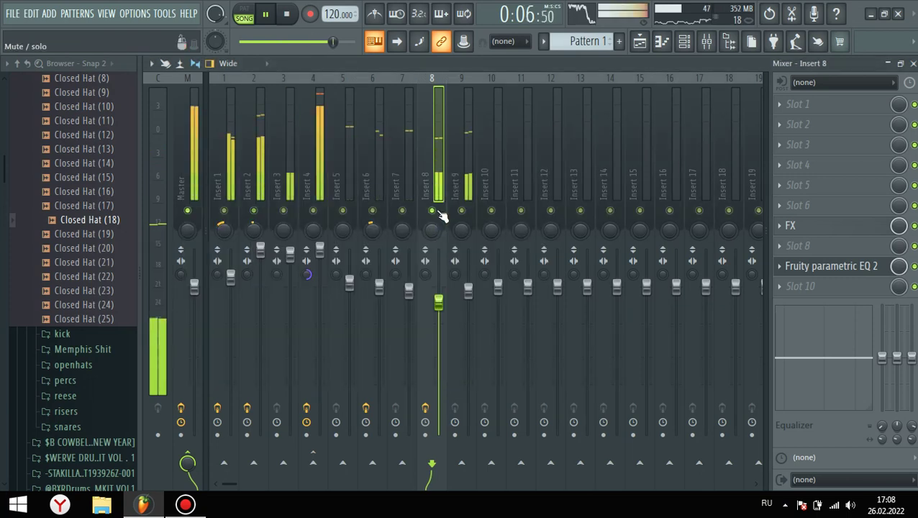
Collapse the hihats folder in the sample browser and look through the snares folder while checking the beat.
scroll(96, 253, "up", 4)
scroll(96, 246, "up", 2)
left_click(92, 234)
left_click(81, 222)
scroll(90, 246, "down", 2)
key("space")
scroll(90, 246, "down", 2)
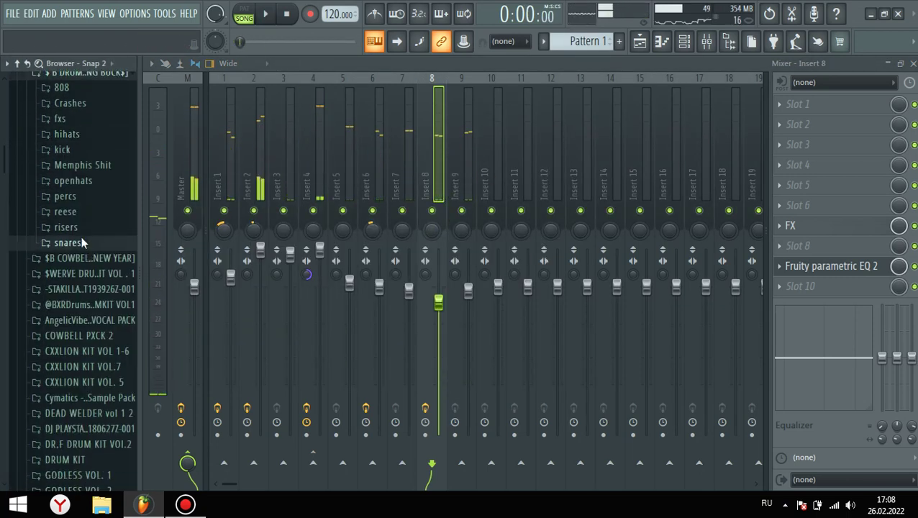
left_click(72, 243)
key("space")
scroll(72, 256, "up", 1)
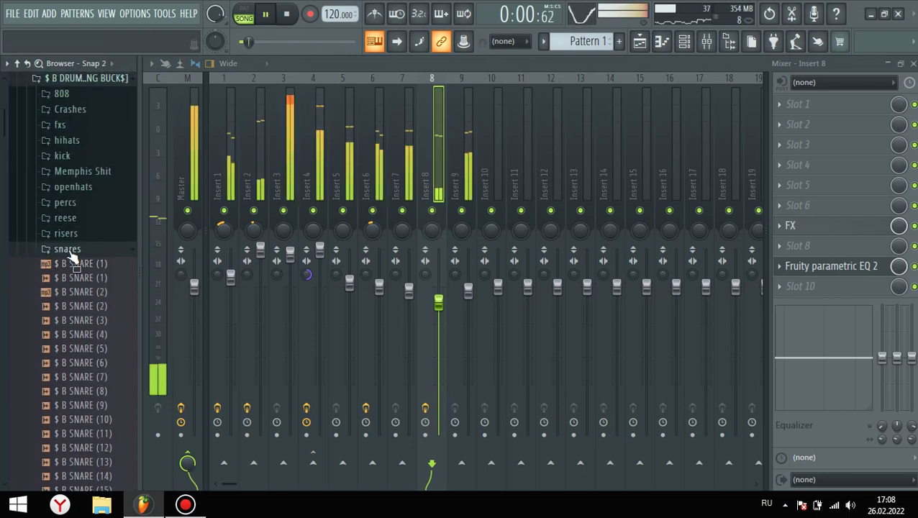
left_click(70, 250)
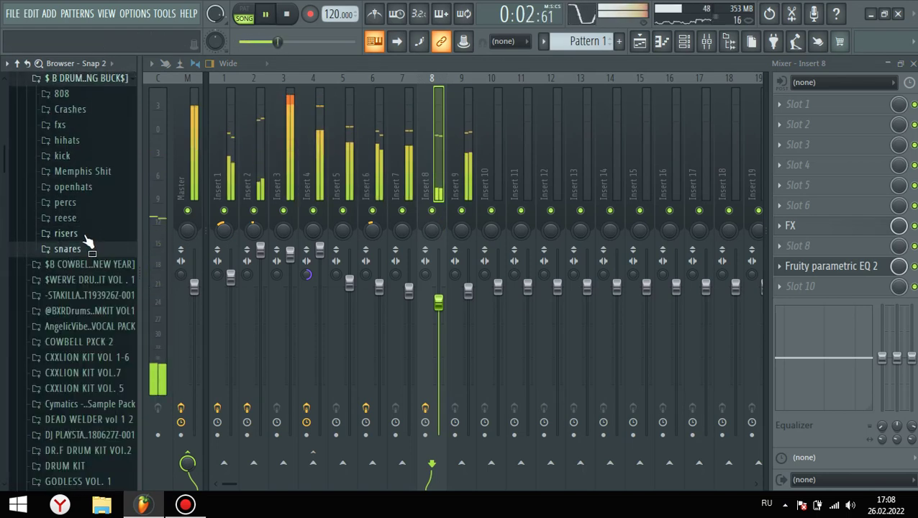
Solo Insert 9, raise its fader to about 101% (0.2 dB) and bring the other tracks back in.
left_click(471, 214)
left_click_drag(468, 295, 468, 287)
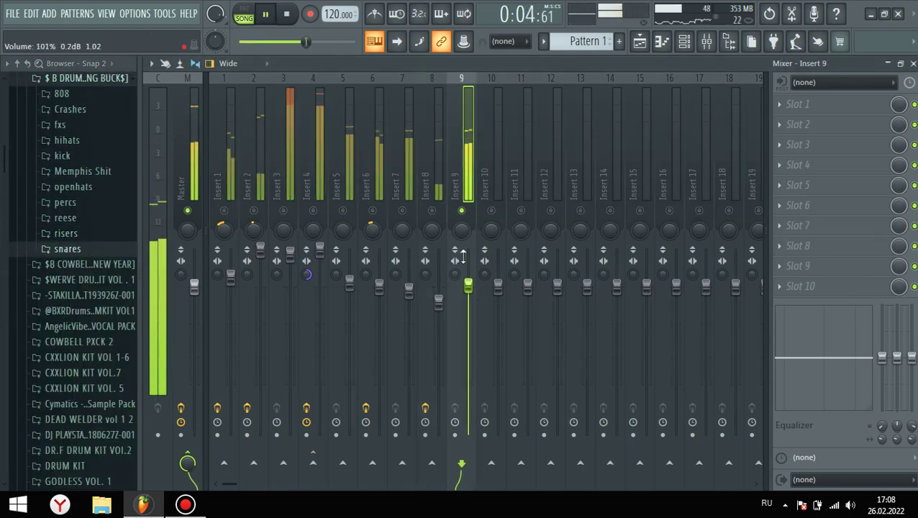
right_click(461, 210)
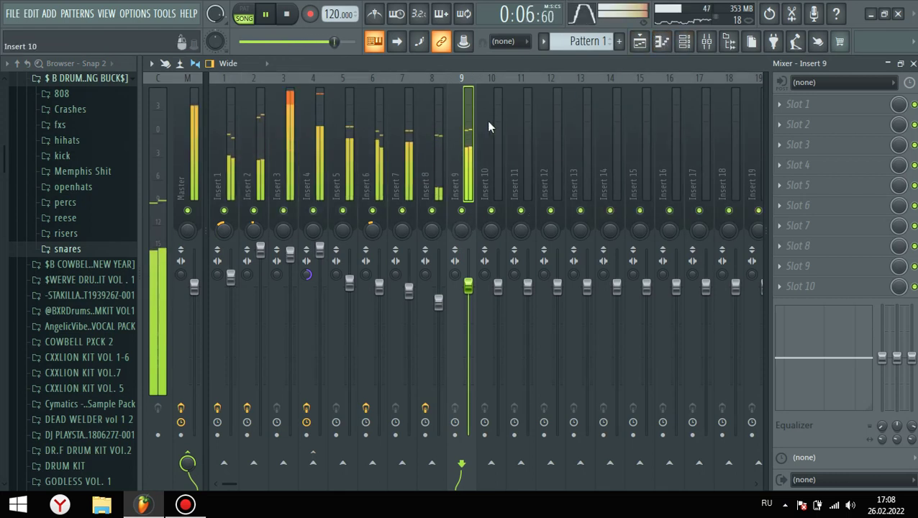
Audition a closed hat from the hihats folder of the sample browser and collapse the folder.
scroll(24, 198, "up", 4)
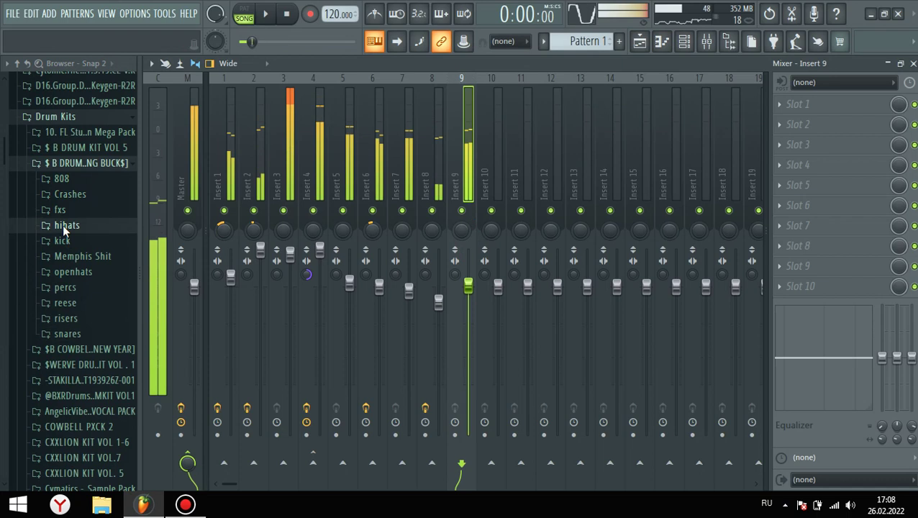
left_click(63, 225)
key("space")
left_click(78, 384)
key("space")
scroll(90, 345, "up", 4)
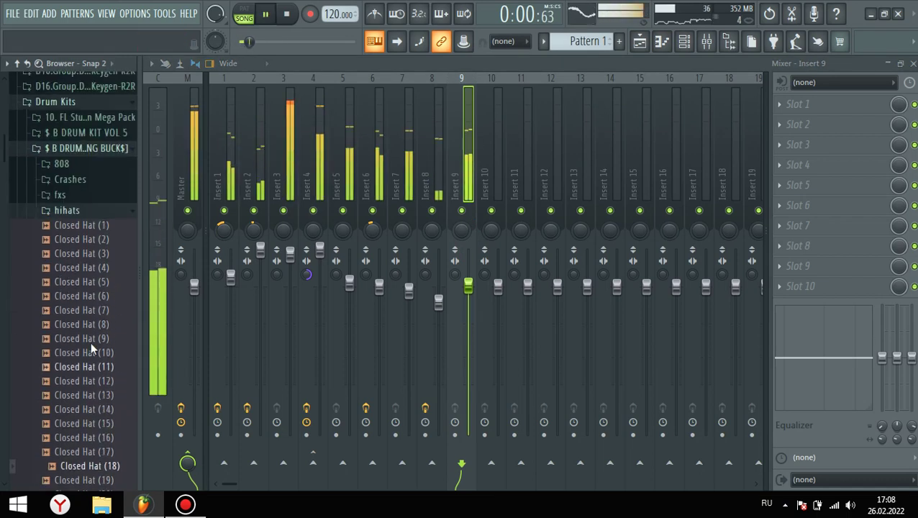
left_click(72, 216)
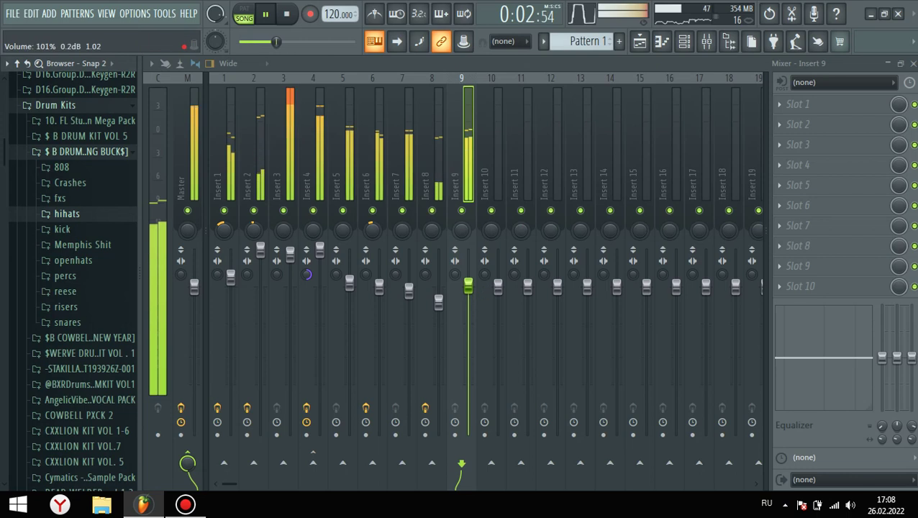
Add Effector to slot 6 of Insert 9 with the Lo-Fi effect and X Param at about 22.6.
left_click(835, 205)
left_click(588, 244)
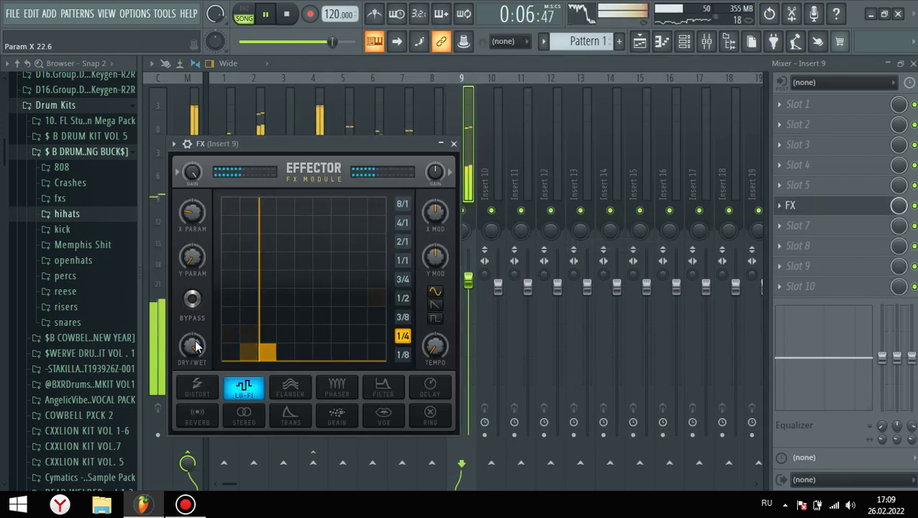
left_click(453, 144)
Solo Insert 4, bring Inserts 3 and 1 back in and raise Insert 1's fader slightly.
left_click(309, 152)
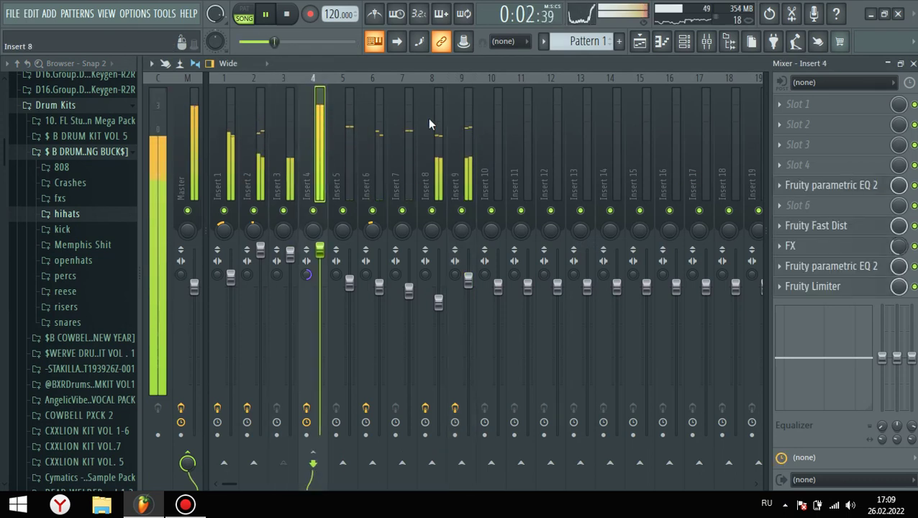
right_click(307, 215)
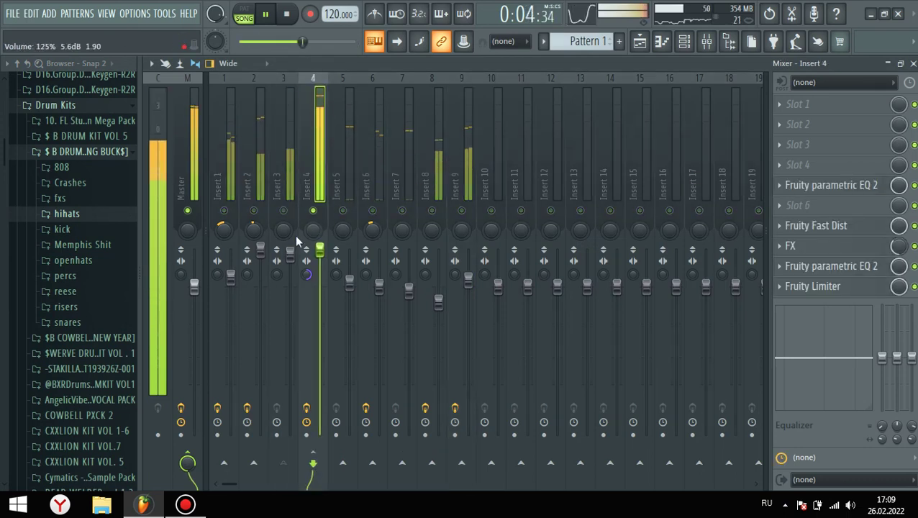
left_click(263, 209)
left_click(222, 211)
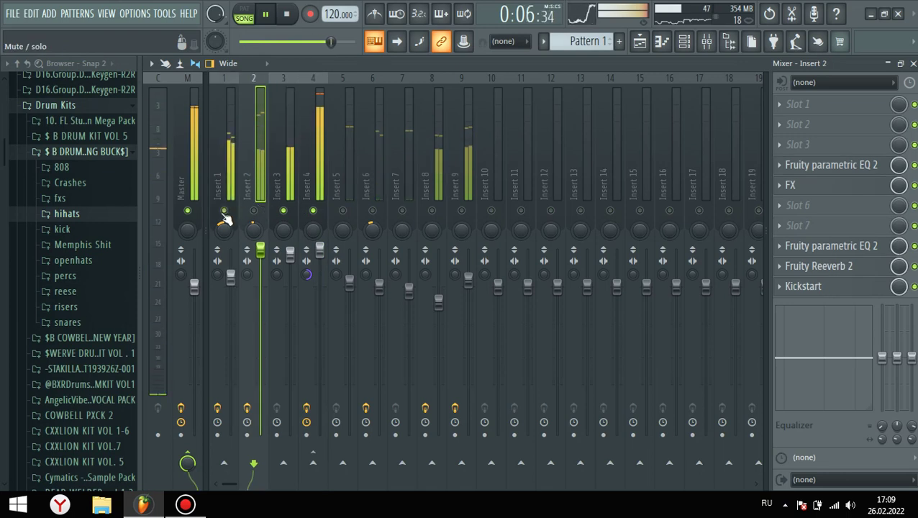
left_click_drag(229, 277, 229, 271)
Bring Insert 2 back in, check its level and panning in solo, and unmute all tracks.
left_click(254, 212)
left_click(261, 251)
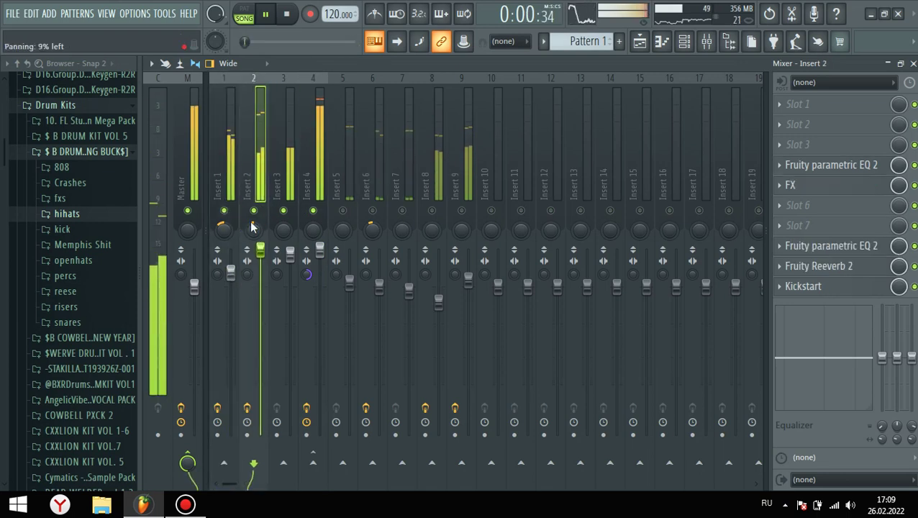
right_click(253, 222)
right_click(255, 212)
right_click(254, 212)
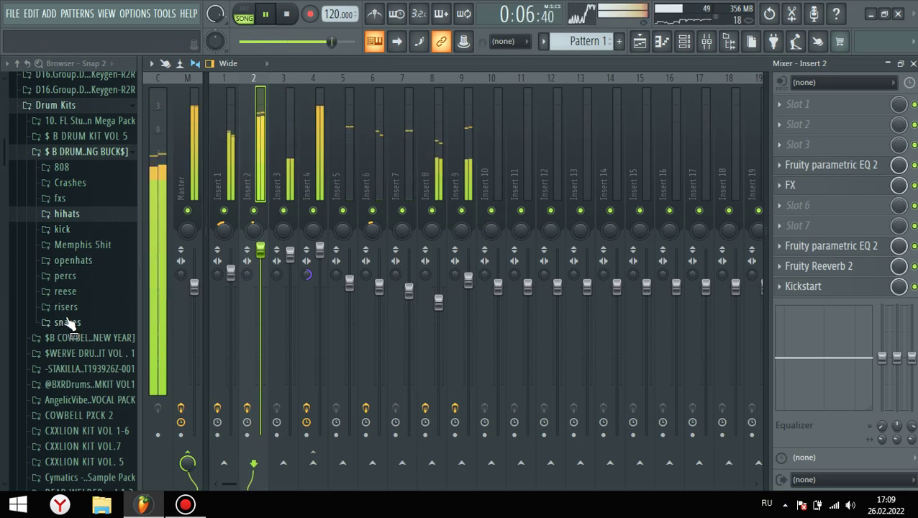
Close the mixer, check the channel rack over the playlist and restart the song playback.
key("Escape")
key("Escape")
key("Escape")
key("Escape")
key("Escape")
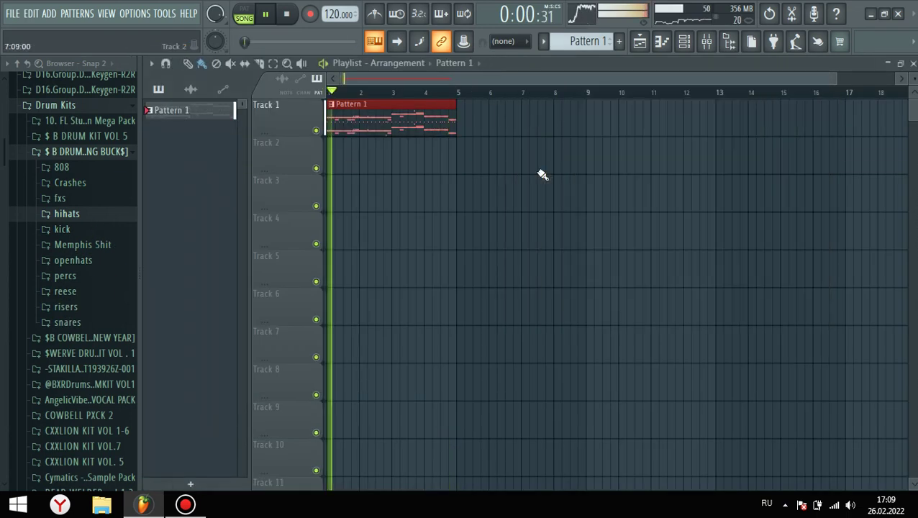
key("F6")
key("space")
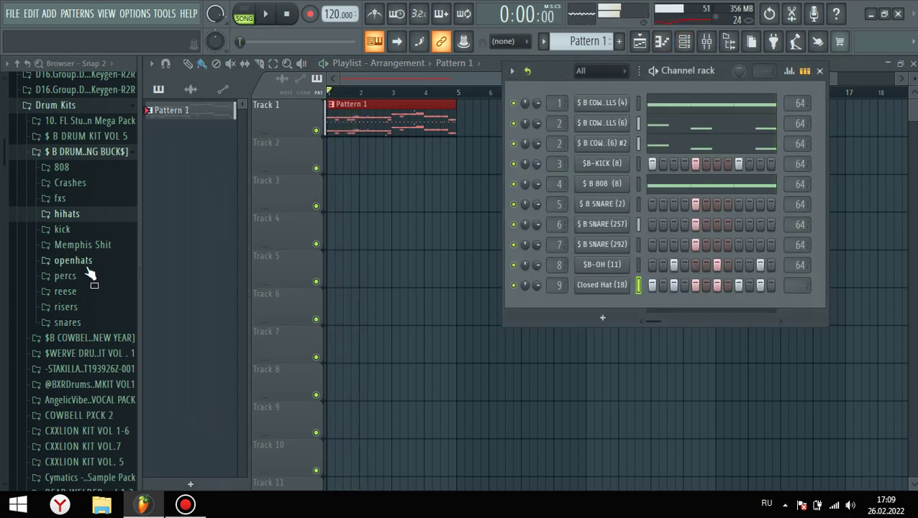
key("space")
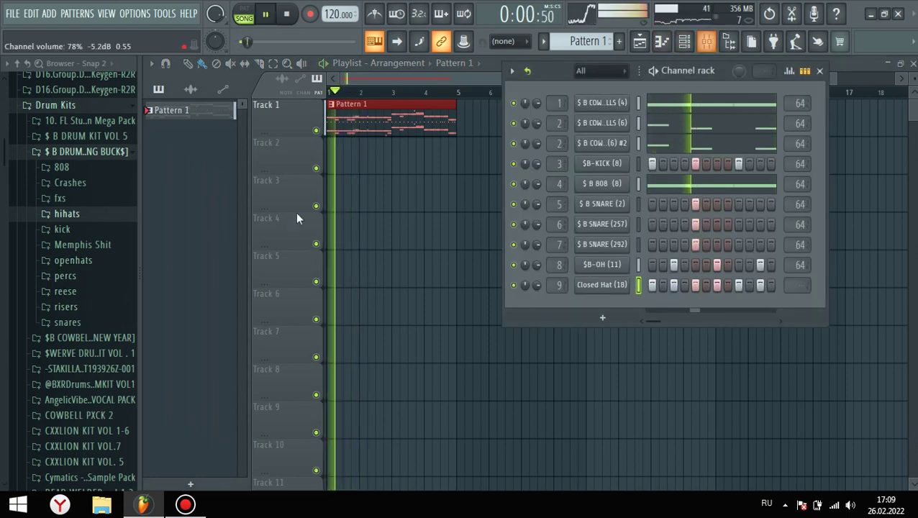
Solo Insert 4, raise band 4 of its slot 9 EQ to 3.0 dB at 681 Hz, cut the highs with band 6 and end the solo.
left_click(707, 41)
left_click(314, 147)
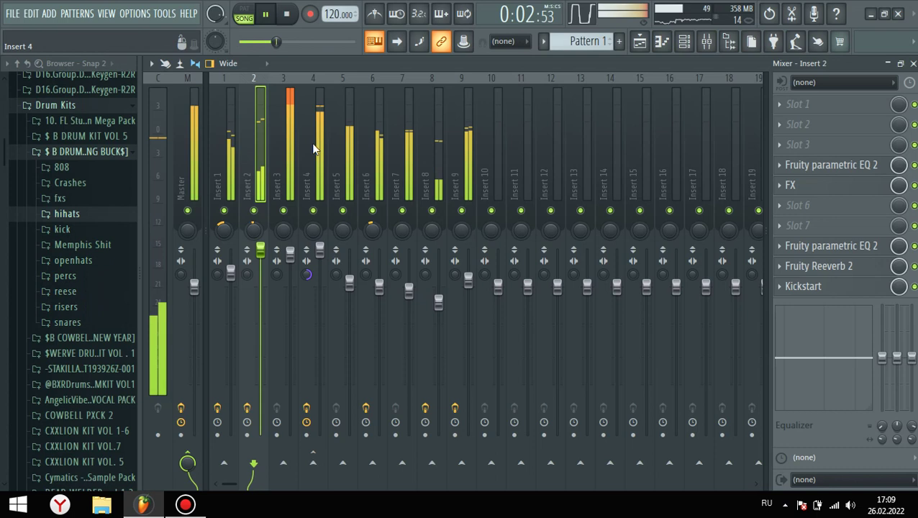
right_click(314, 209)
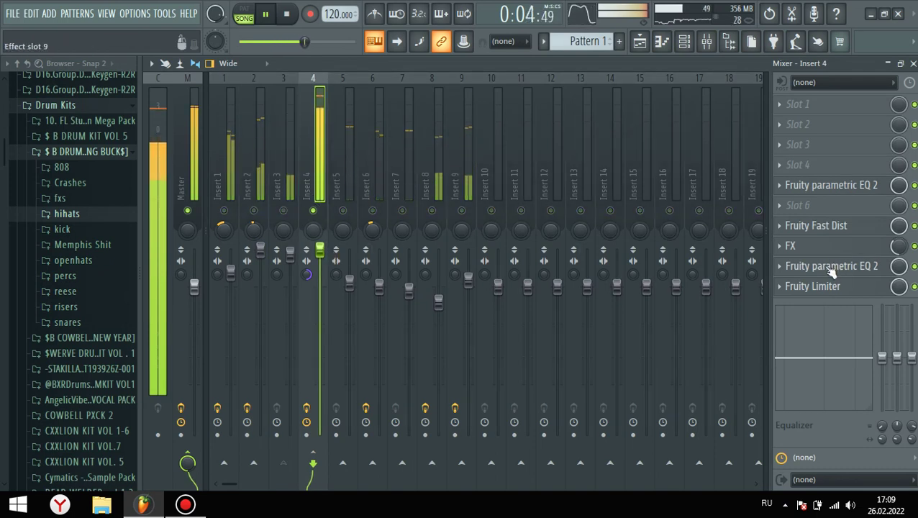
left_click_drag(302, 235, 305, 226)
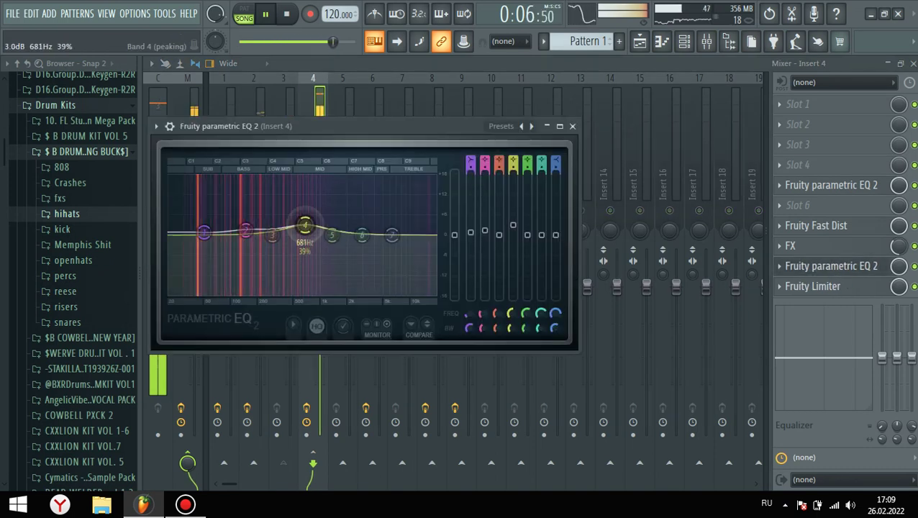
left_click_drag(362, 235, 440, 281)
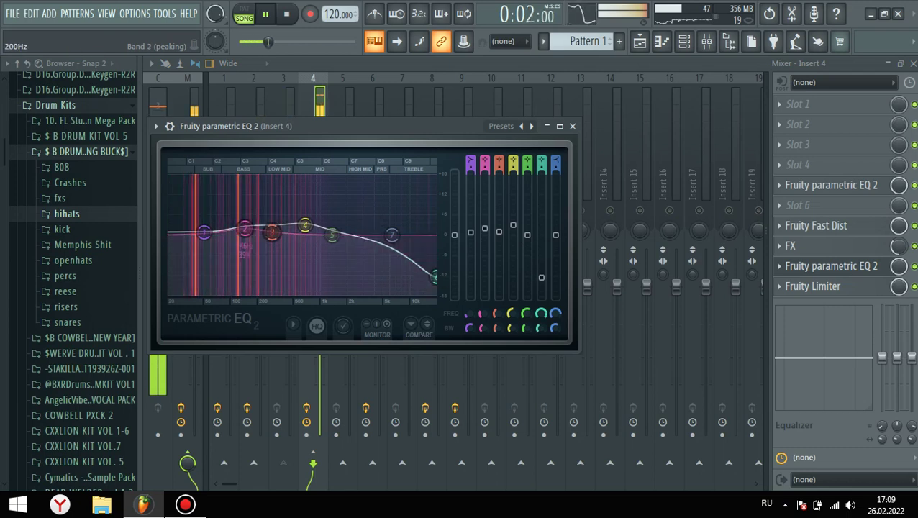
left_click(303, 109)
right_click(315, 209)
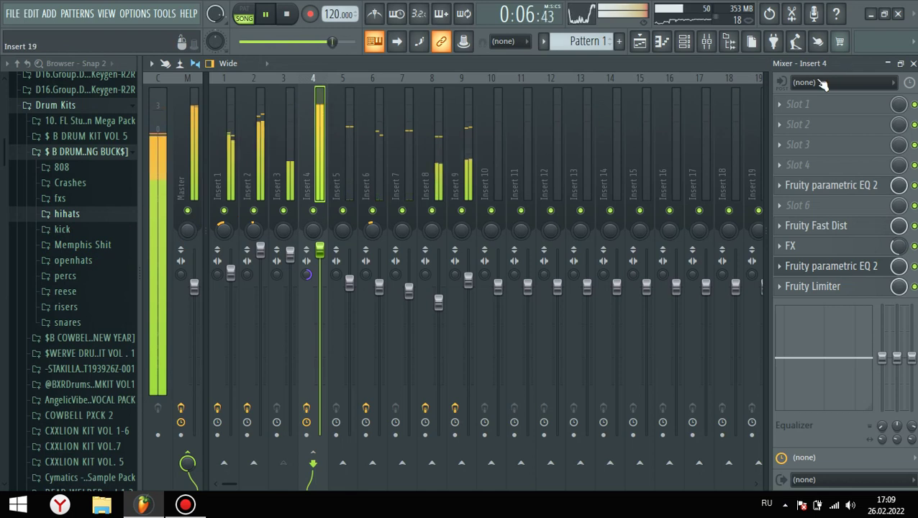
Look over the Closed Hat (18) notes in the piano roll, return to the playlist and stop playback.
left_click(199, 128)
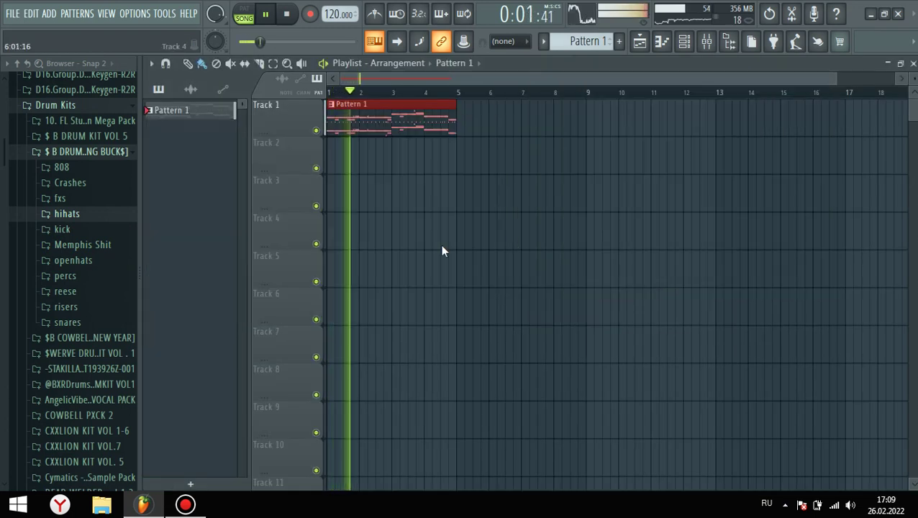
key("F5")
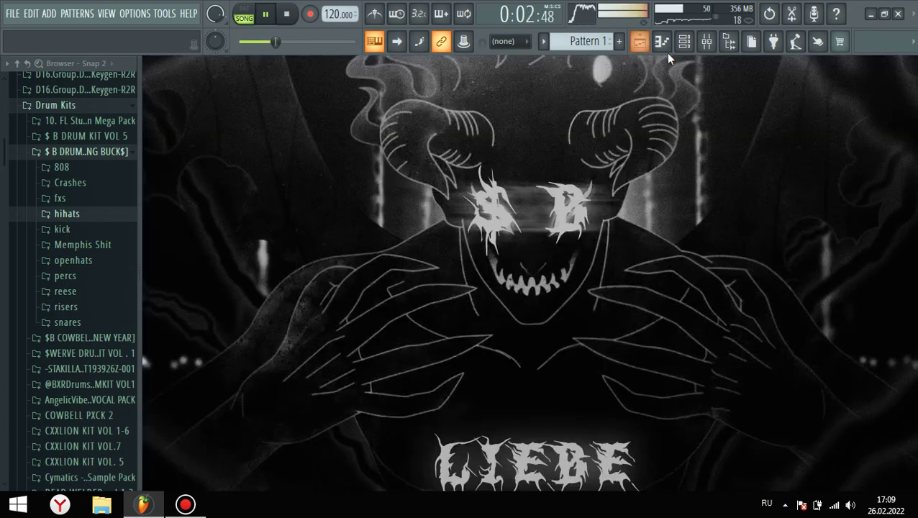
left_click(663, 46)
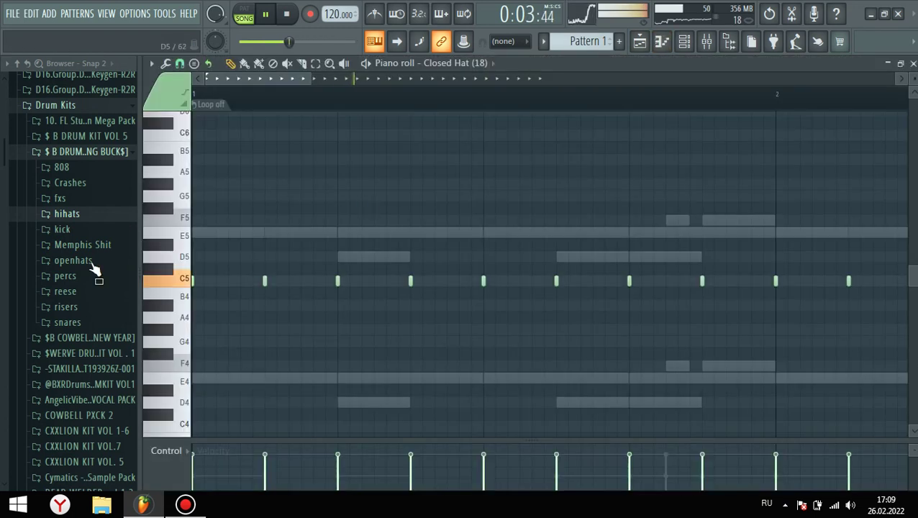
left_click(655, 45)
left_click(635, 41)
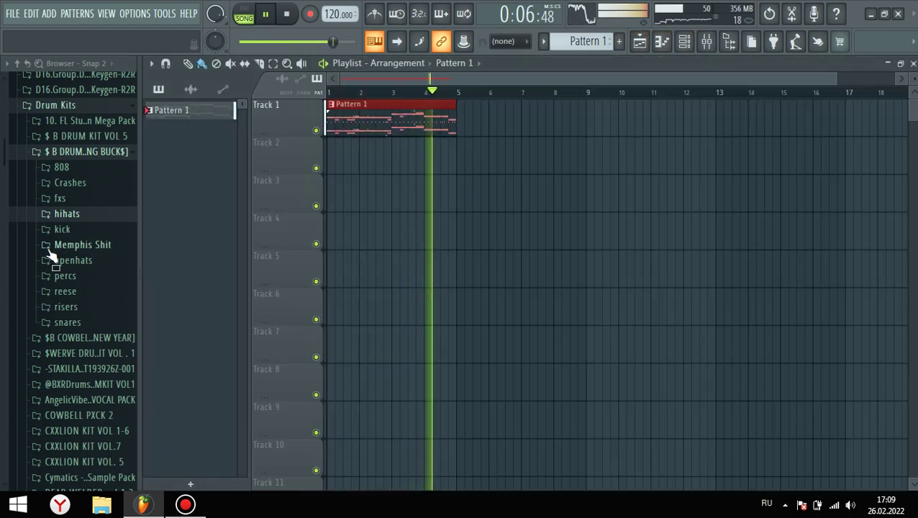
key("space")
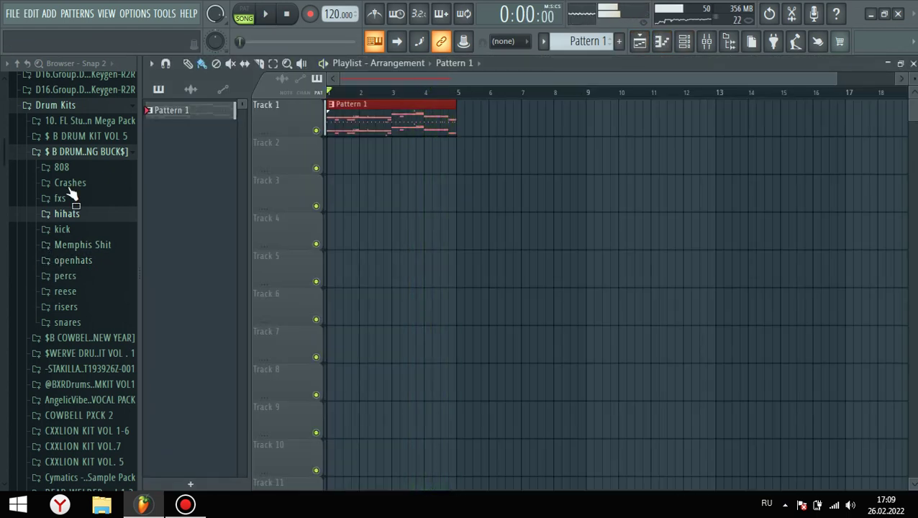
Look through the openhats folder, collapse its drum kit and open the $ B DRUM KIT VOL 5 folder in the browser.
left_click(72, 260)
scroll(75, 168, "up", 3)
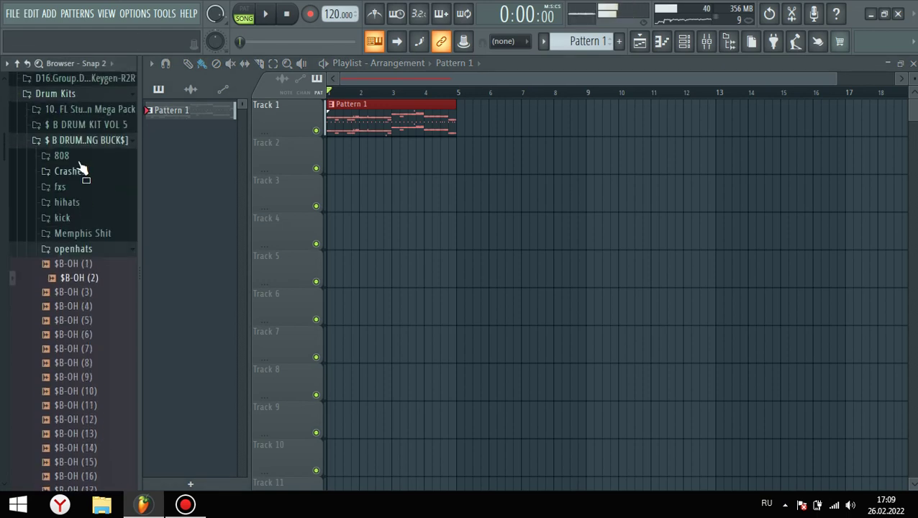
left_click(75, 140)
left_click(72, 123)
scroll(77, 291, "down", 4)
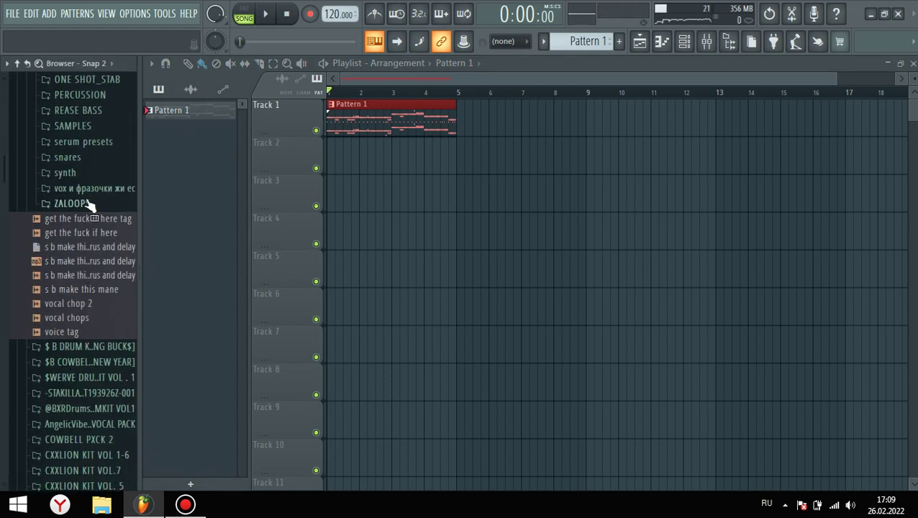
Audition samples in the kit's loops folder and place HOUSE 2 LOOP on Track 4 at bar 1 of the playlist.
left_click(88, 204)
left_click(82, 268)
scroll(82, 270, "down", 5)
scroll(80, 270, "down", 15)
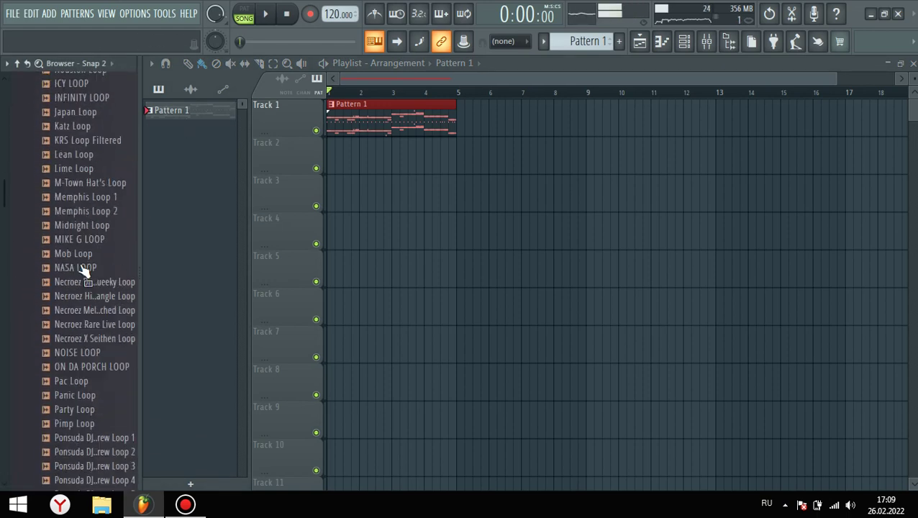
scroll(81, 264, "down", 15)
left_click(80, 262)
scroll(80, 265, "down", 4)
scroll(80, 262, "up", 20)
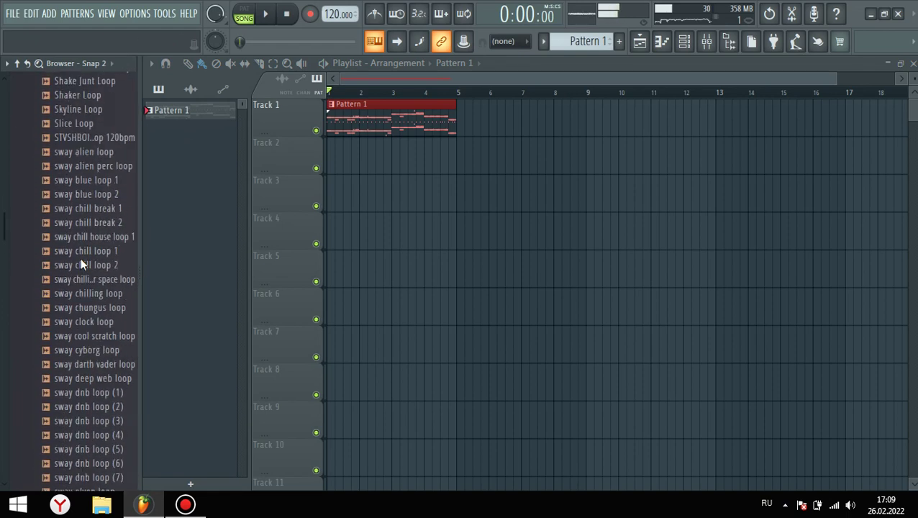
scroll(78, 248, "up", 6)
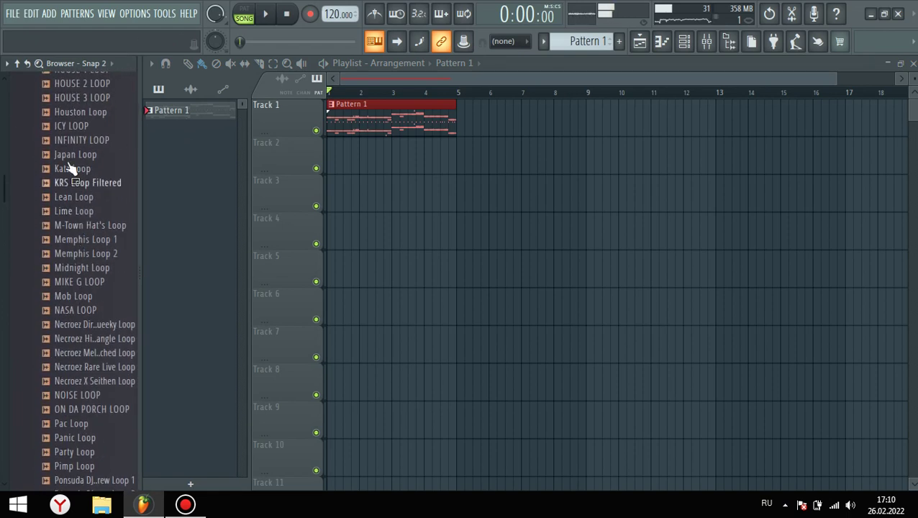
left_click_drag(369, 213, 360, 231)
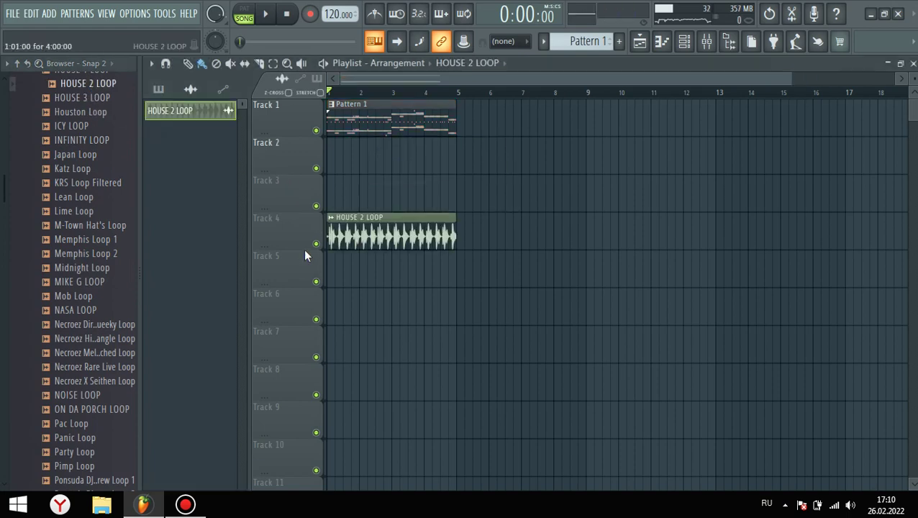
Route HOUSE 2 LOOP to mixer track 17, solo it and lower its fader.
left_click(706, 41)
left_click(705, 160)
key("ctrl+l")
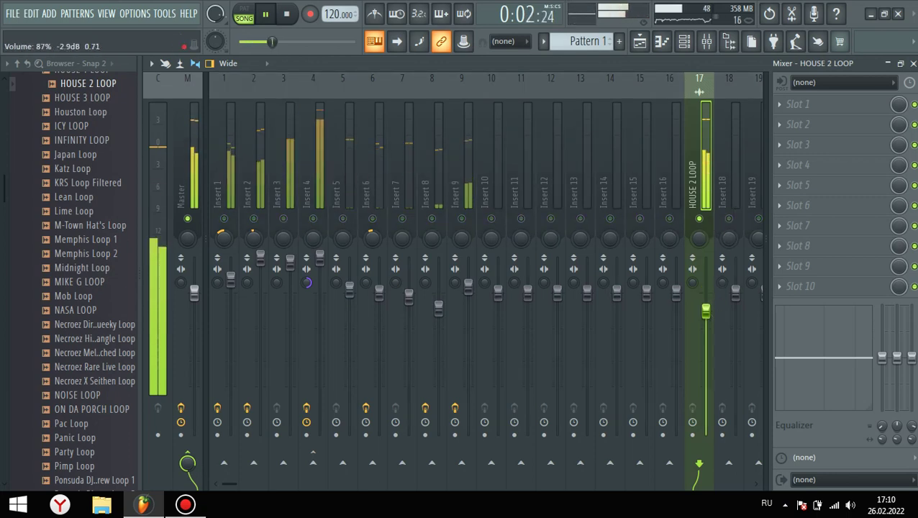
Add Fruity Parametric EQ 2 to slot 4 of the HOUSE 2 LOOP track and cut its lows and low mids with band 1.
left_click(837, 164)
left_click(555, 240)
left_click_drag(335, 357, 414, 417)
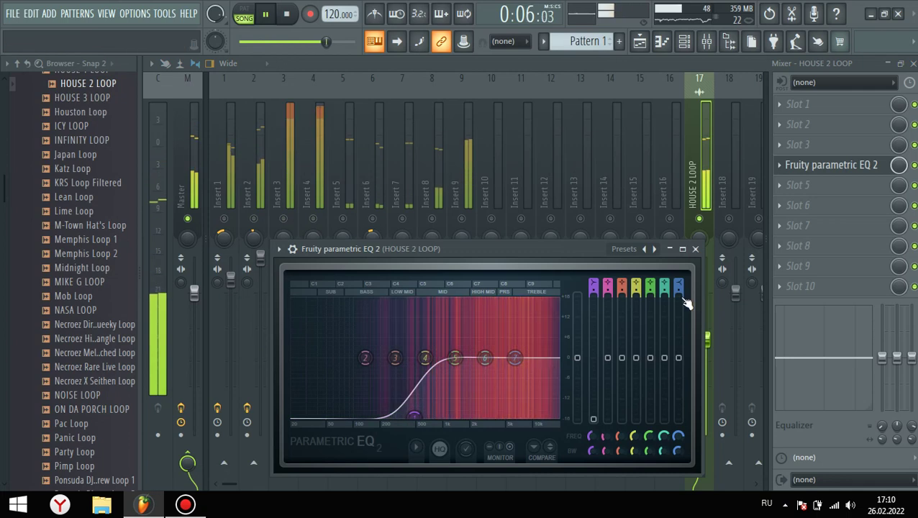
left_click(694, 249)
left_click(185, 504)
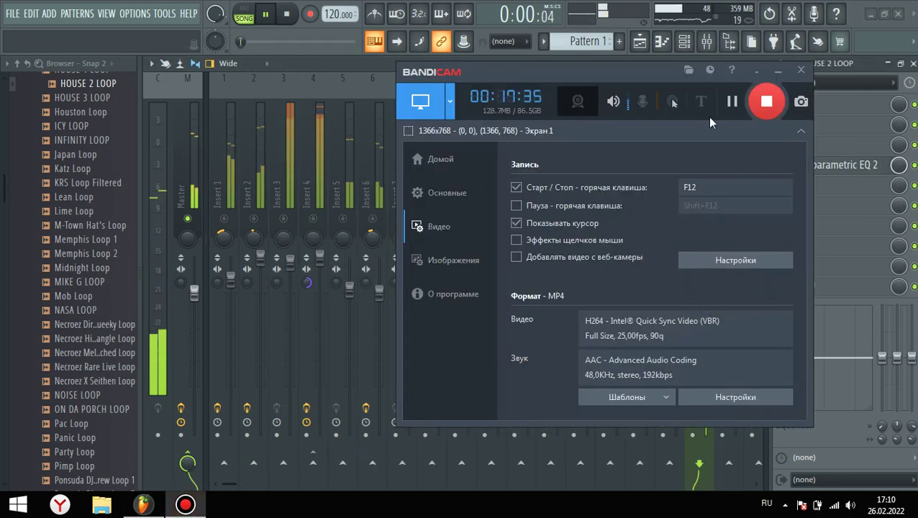
left_click(777, 72)
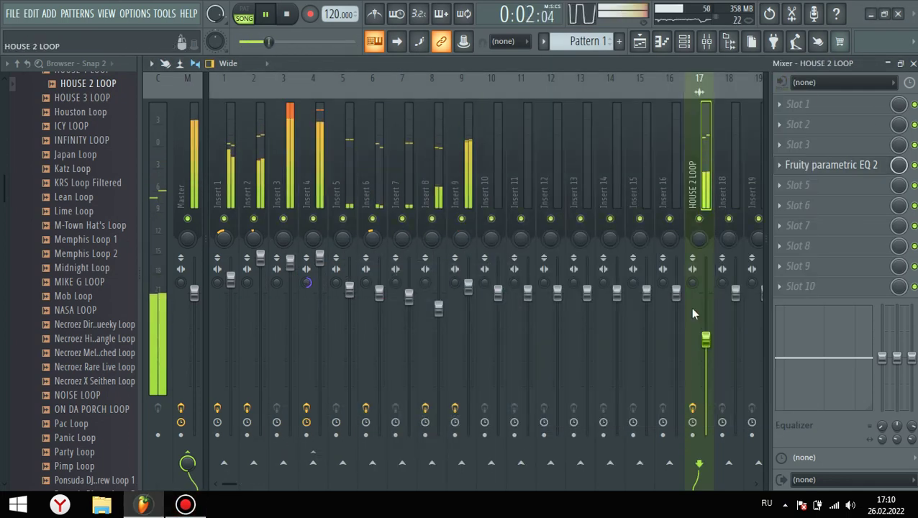
left_click(839, 182)
left_click(615, 230)
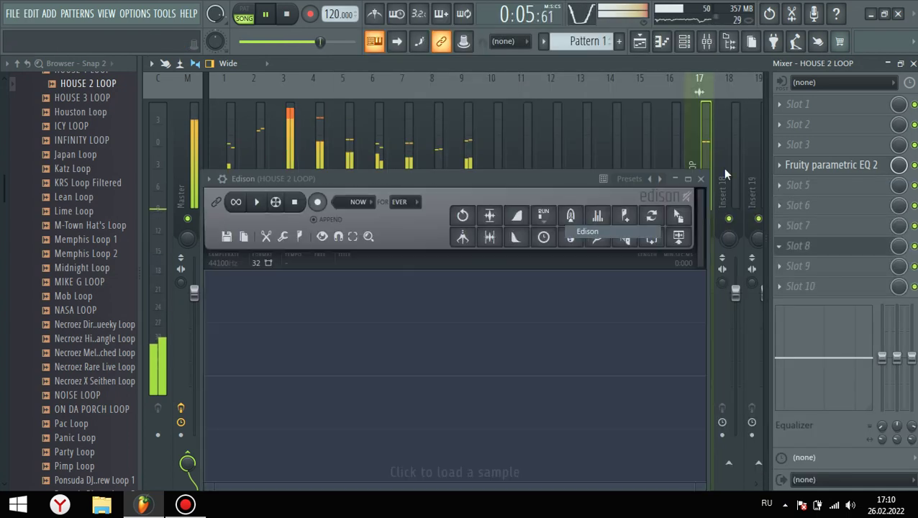
left_click(705, 178)
left_click(800, 190)
left_click(801, 184)
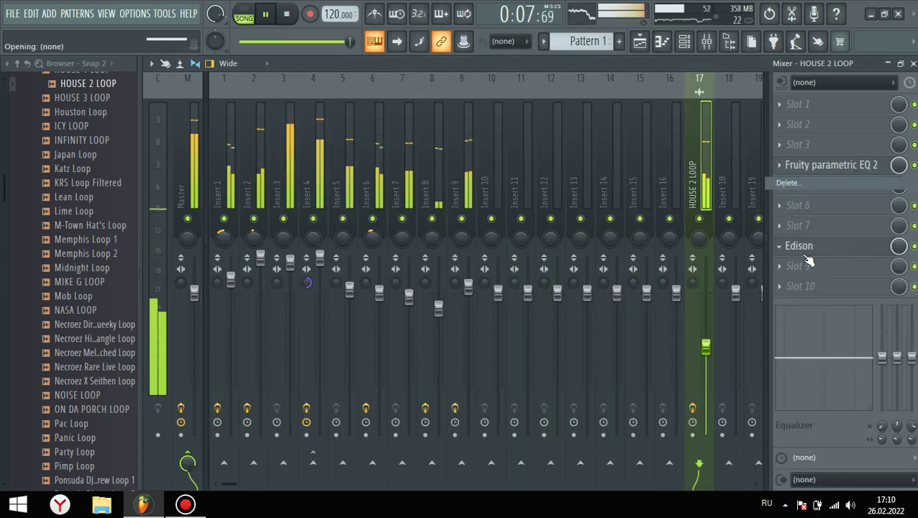
Add Effector to slot 8 of the HOUSE 2 LOOP track with the Lo-Fi effect.
left_click(780, 250)
left_click(598, 245)
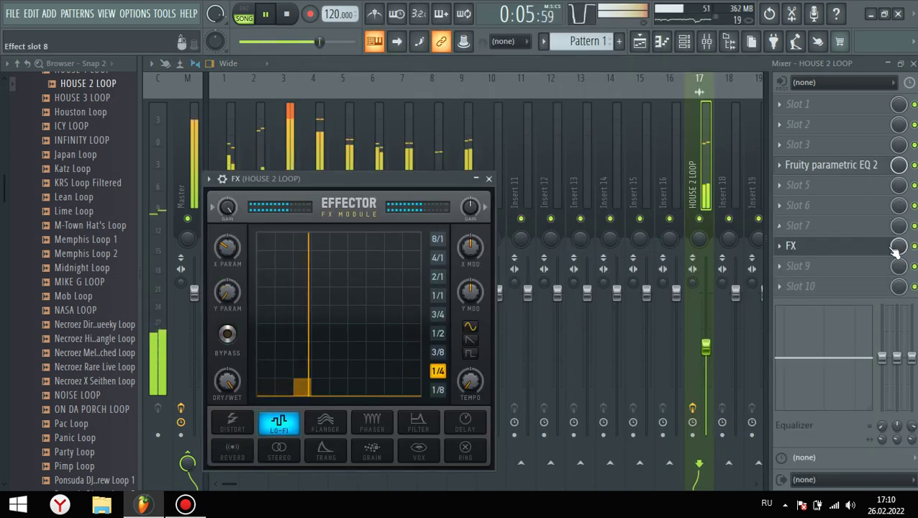
Lower the Effector mix level on the HOUSE 2 LOOP mixer track to about 76% and close the mixer.
left_click_drag(896, 248, 896, 267)
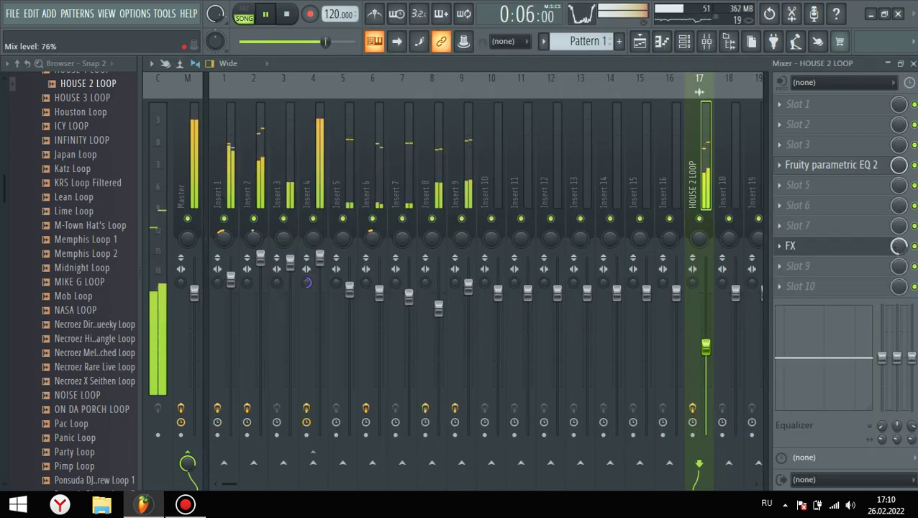
left_click(913, 64)
left_click(482, 179)
key("space")
Browse the drum breaks folder inside ZALOOPS with the arrangement playing, and collapse the $ B DRUM KIT VOL 5 folder.
scroll(92, 202, "up", 8)
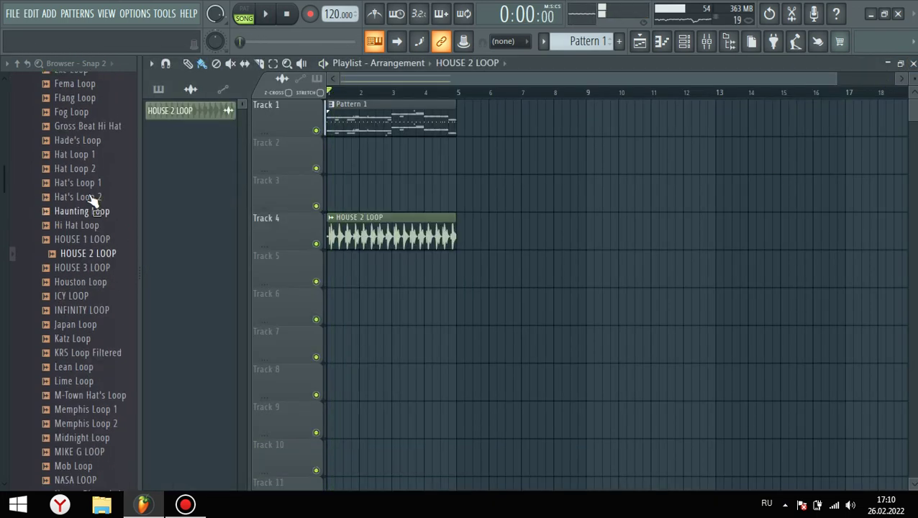
scroll(97, 241, "up", 8)
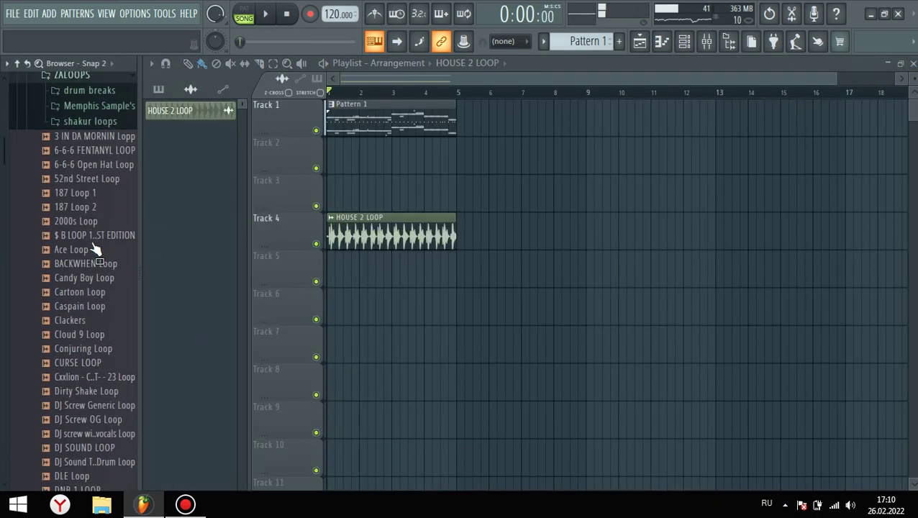
key("space")
scroll(83, 195, "up", 3)
left_click(75, 179)
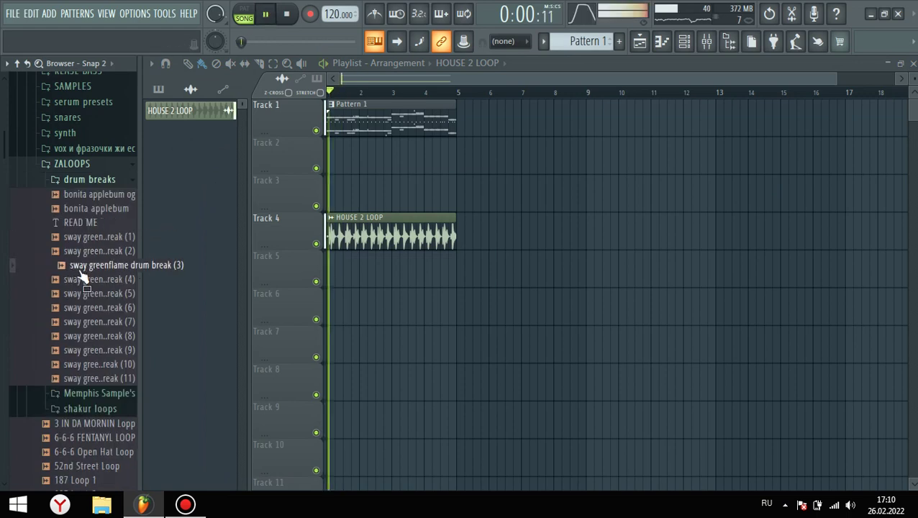
left_click(97, 177)
scroll(92, 216, "up", 9)
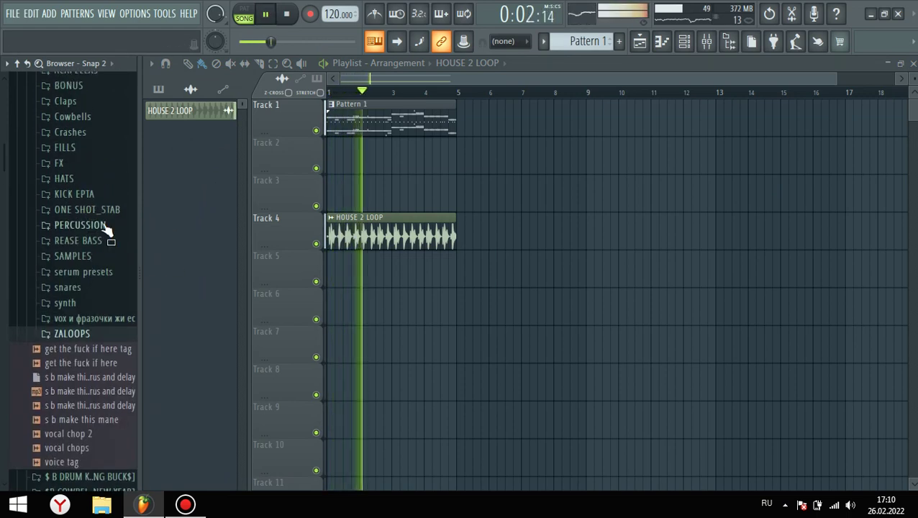
scroll(101, 237, "up", 1)
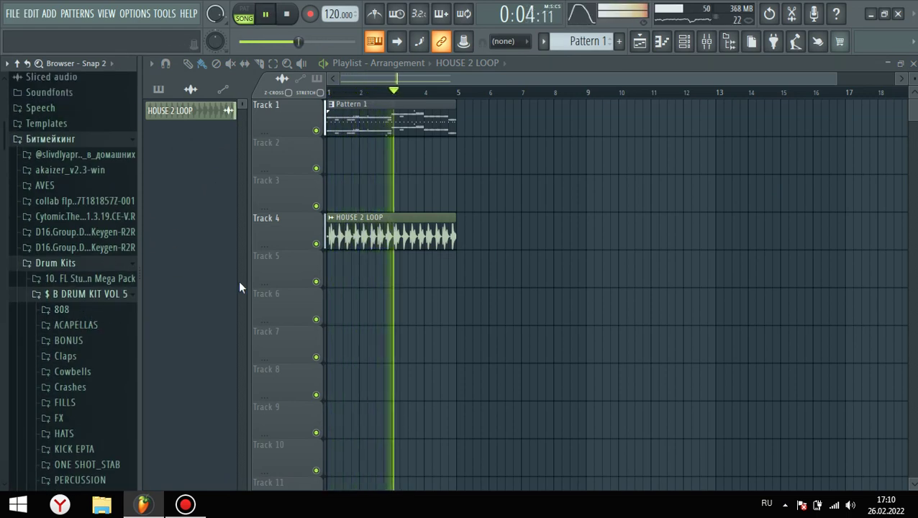
left_click(56, 295)
Look through the kits in the Drum Kits folder, including Stickz_Vocal_Chop_Toolkit, for further samples.
scroll(86, 292, "down", 10)
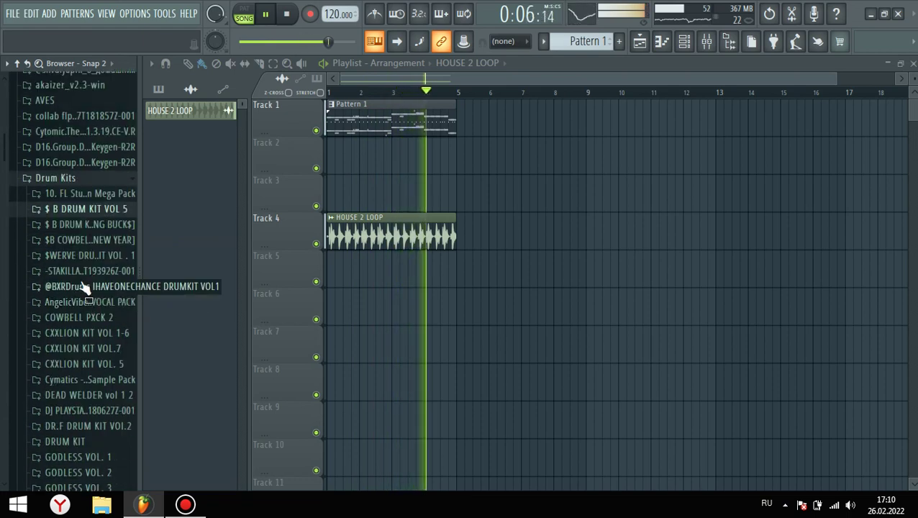
scroll(65, 272, "down", 12)
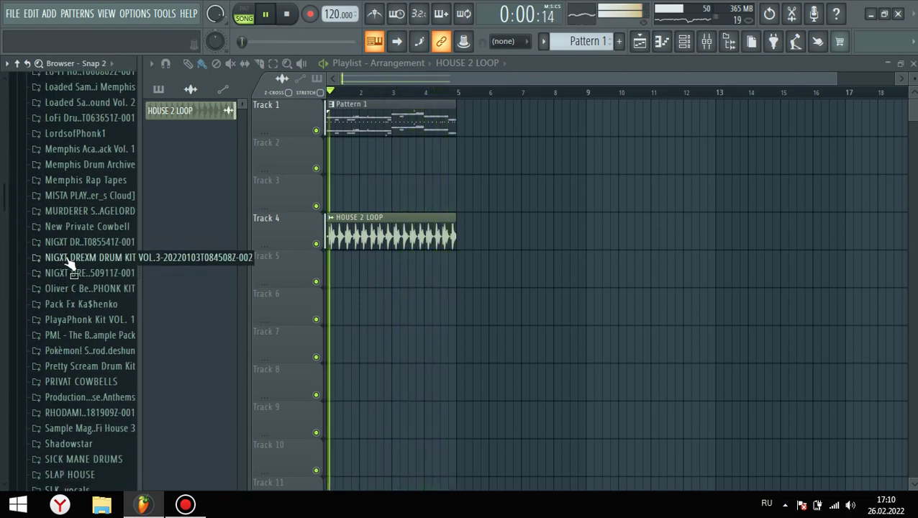
scroll(70, 264, "up", 15)
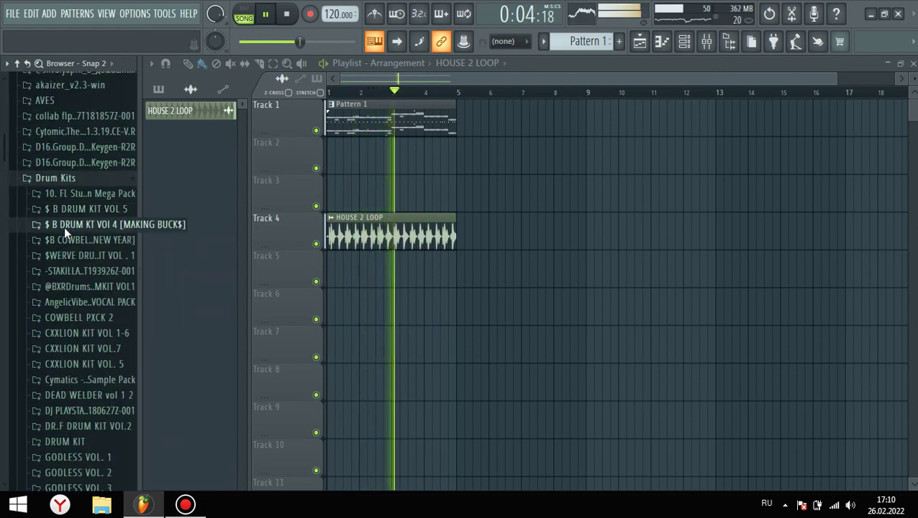
left_click(66, 225)
scroll(88, 178, "up", 3)
left_click(77, 168)
scroll(53, 253, "down", 20)
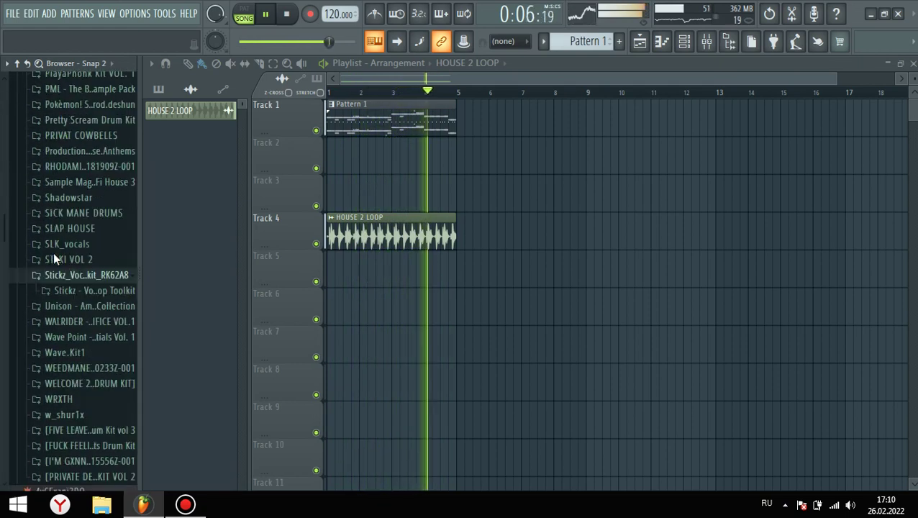
scroll(61, 262, "up", 5)
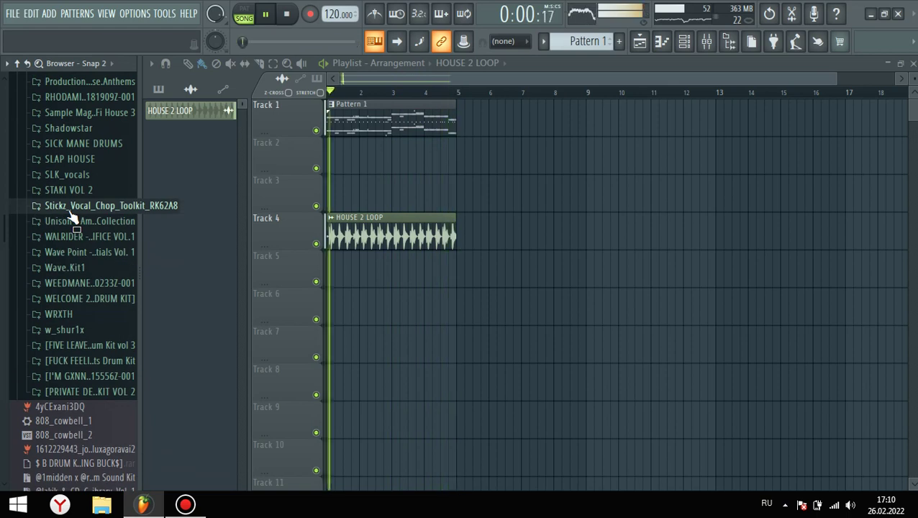
Stop playback, audition vocal samples in the SLK_vocals folder and collapse it again.
scroll(70, 230, "up", 3)
left_click(68, 259)
key("space")
left_click(68, 290)
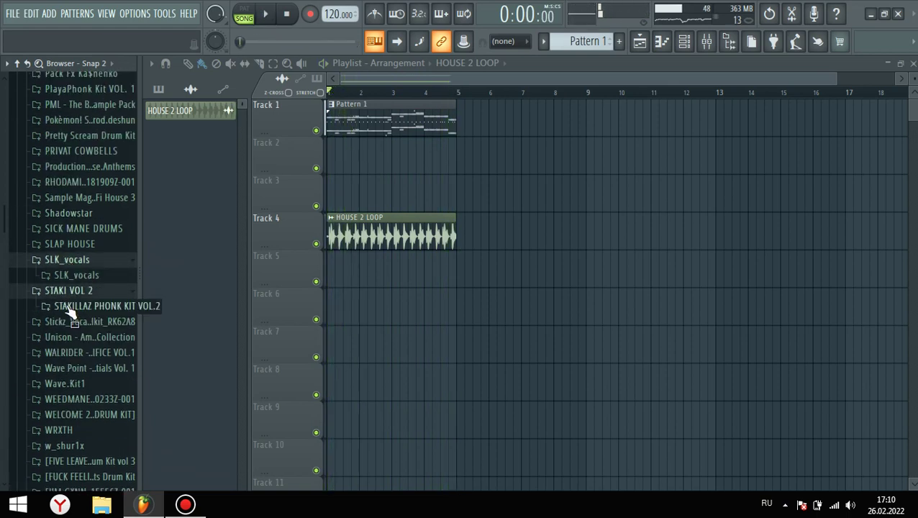
left_click(73, 275)
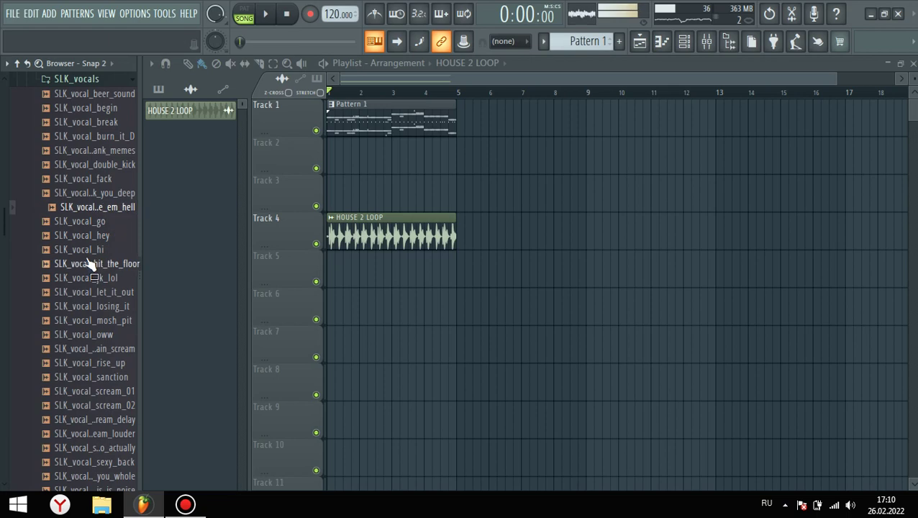
scroll(84, 226, "up", 2)
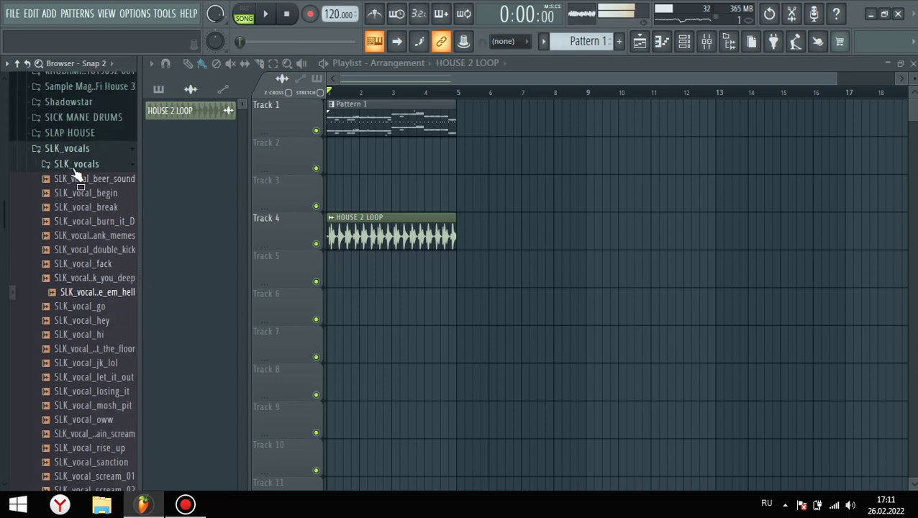
left_click(62, 149)
scroll(94, 173, "up", 2)
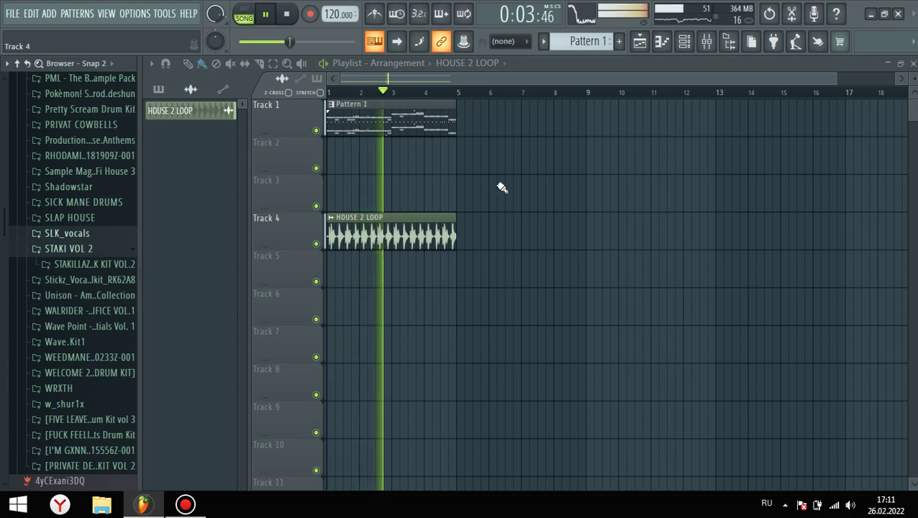
Solo mixer tracks Insert 1 and Insert 2 together and raise the Insert 1 fader slightly.
key("F9")
left_click(229, 174)
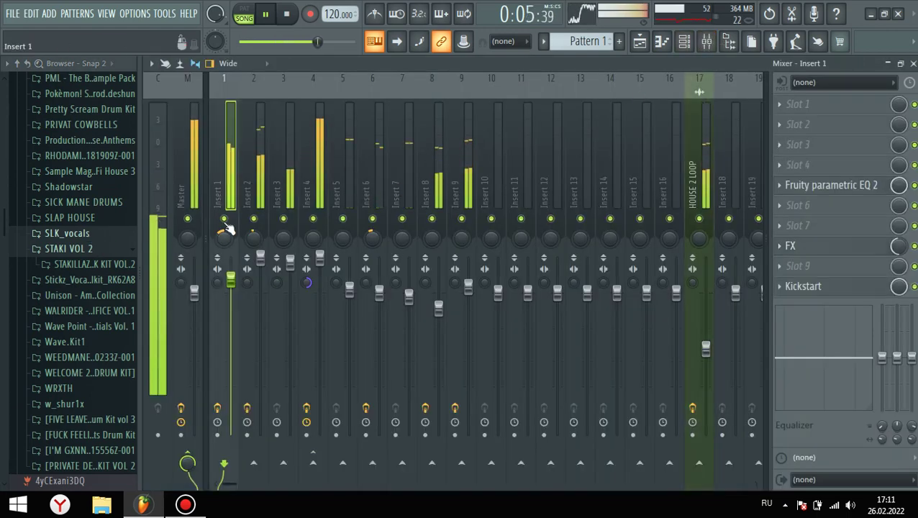
left_click(261, 258)
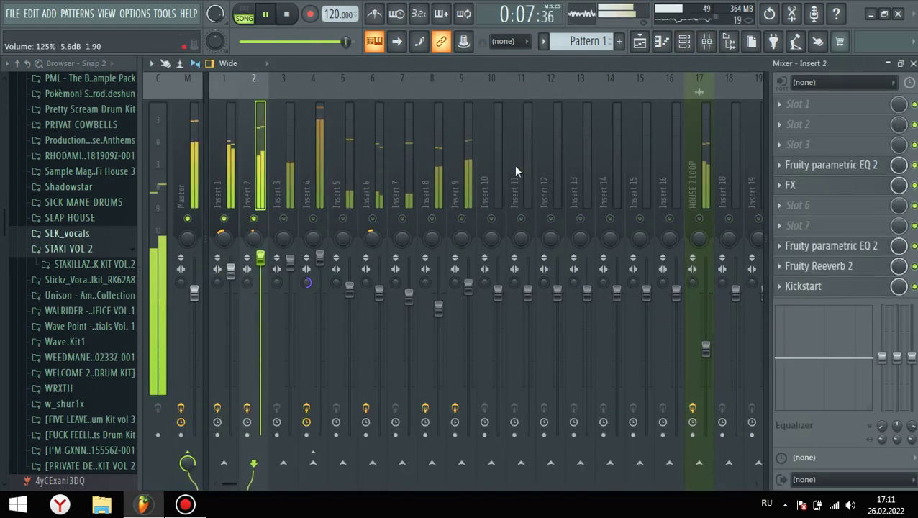
Show the Unsorted channels and duplicate the $ B COWBELLS (4) notes one octave higher in the piano roll.
left_click(685, 43)
left_click(613, 72)
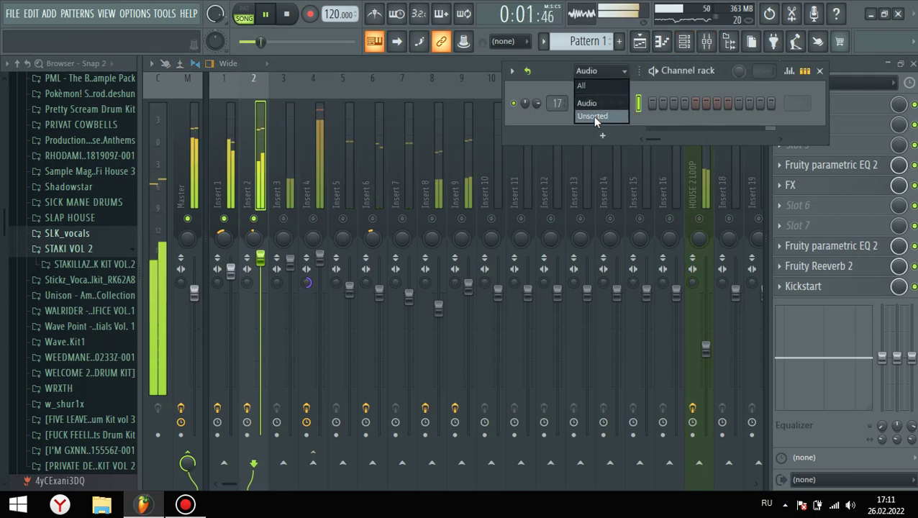
left_click(592, 116)
key("space")
right_click(597, 102)
left_click(604, 101)
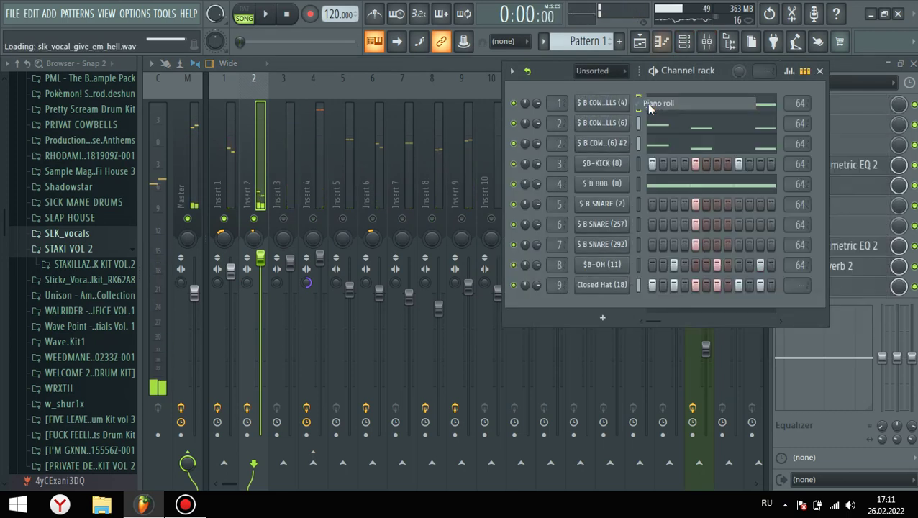
key("ctrl+v")
key("ctrl+Up")
key("space")
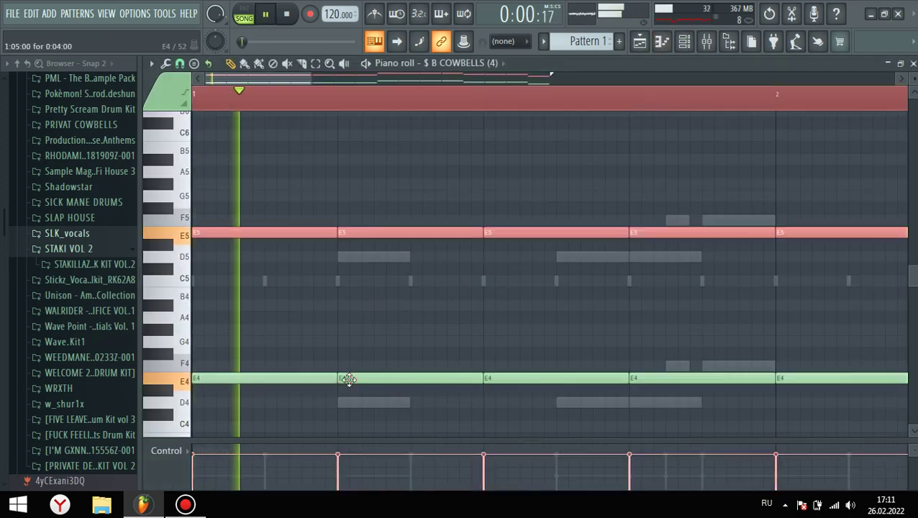
Lower the velocity of the duplicated higher-octave cowbell notes and close the piano roll.
scroll(389, 352, "down", 5)
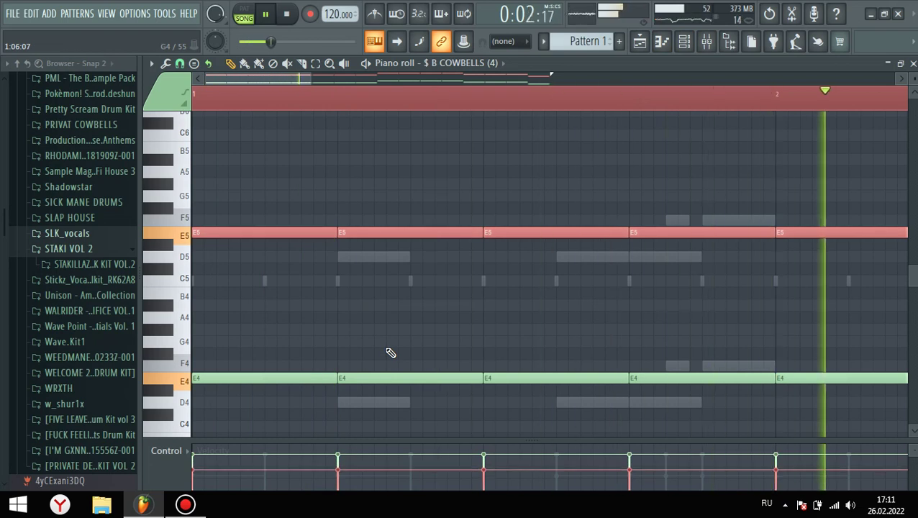
scroll(477, 277, "down", 2)
scroll(476, 277, "down", 2)
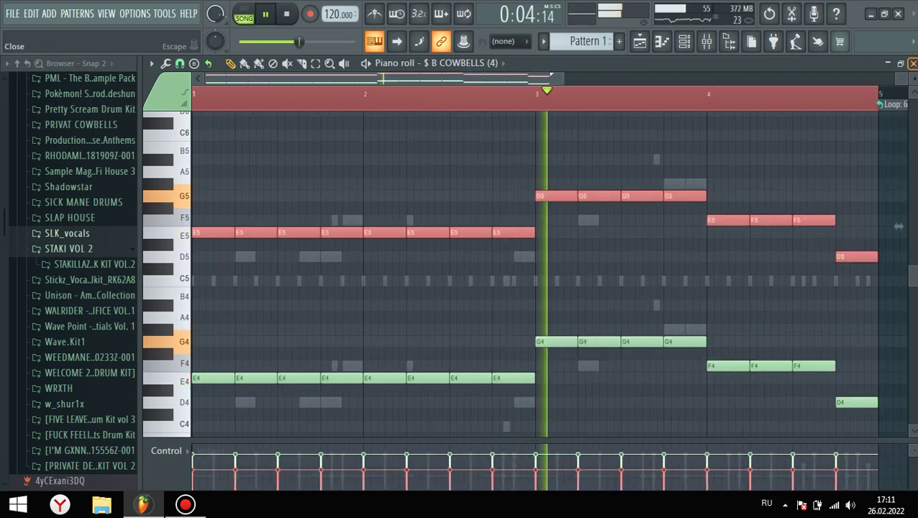
left_click(912, 64)
Unmute all mixer tracks and raise the main level of Insert 2's slot 8 Fruity Parametric EQ 2 to 2.8 dB.
right_click(253, 219)
right_click(254, 218)
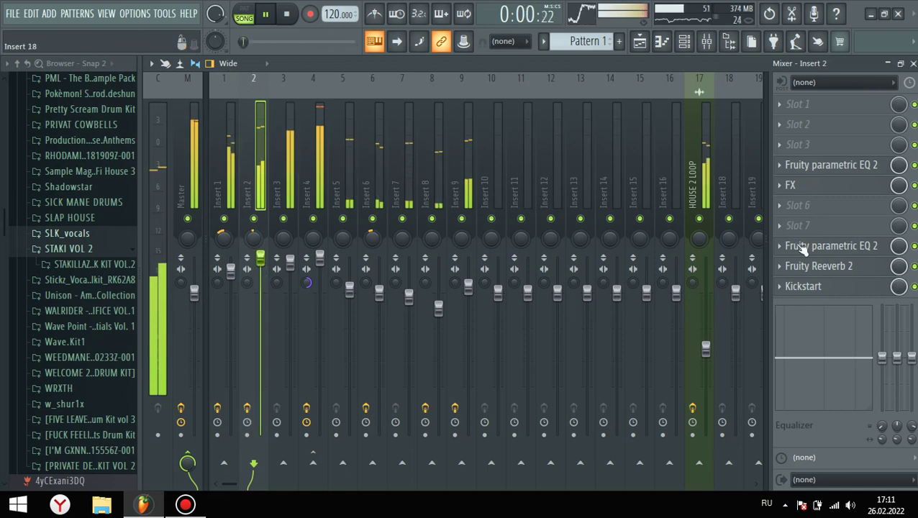
left_click(784, 245)
left_click_drag(543, 318, 542, 312)
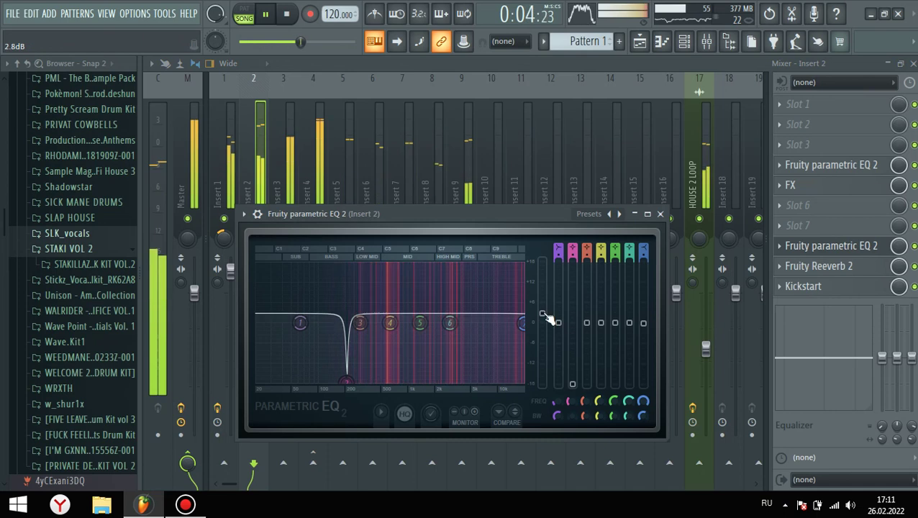
left_click(659, 214)
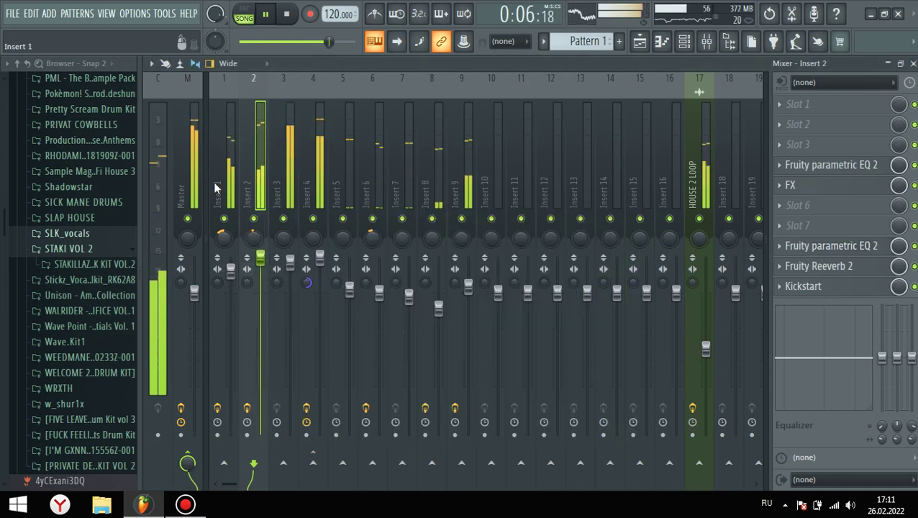
Lower the Insert 1 fader slightly, close the mixer and restart playback of the arrangement.
left_click(232, 270)
left_click(261, 178)
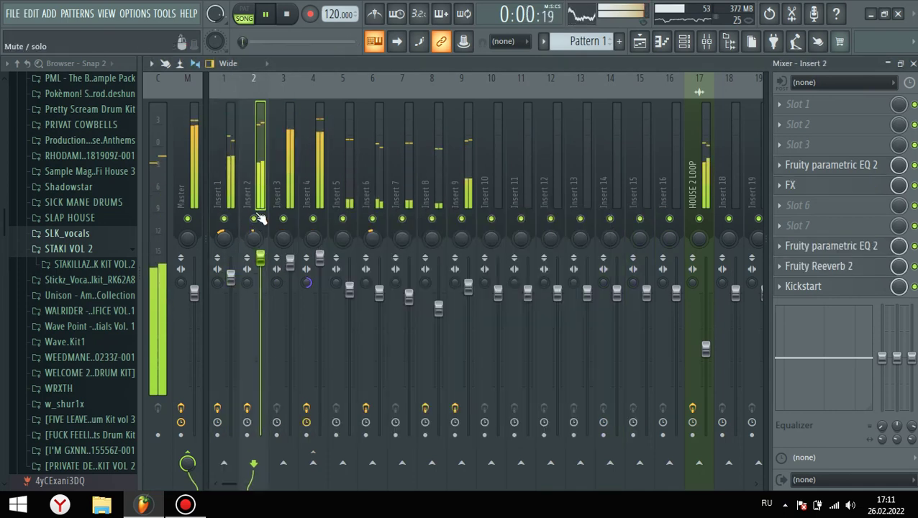
key("F9")
key("space")
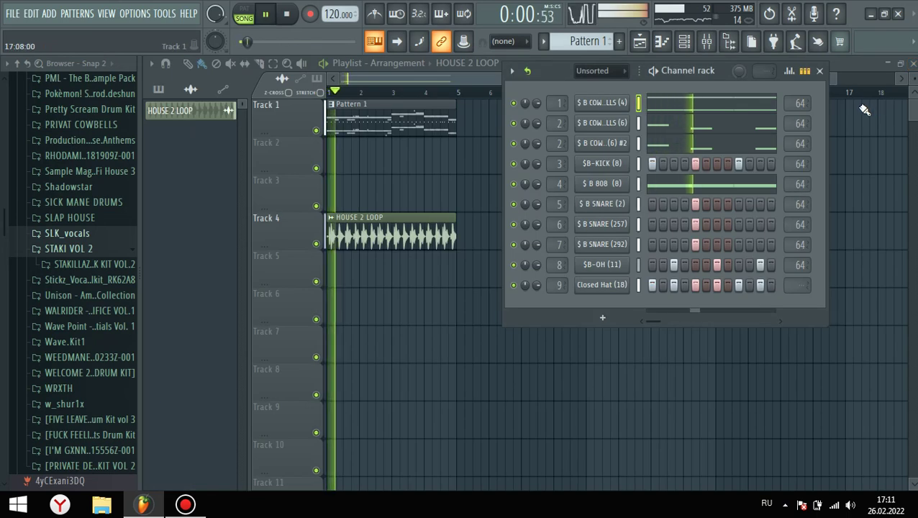
Close the channel rack and move the HOUSE 2 LOOP clip from Track 4 down to Track 10.
left_click(829, 71)
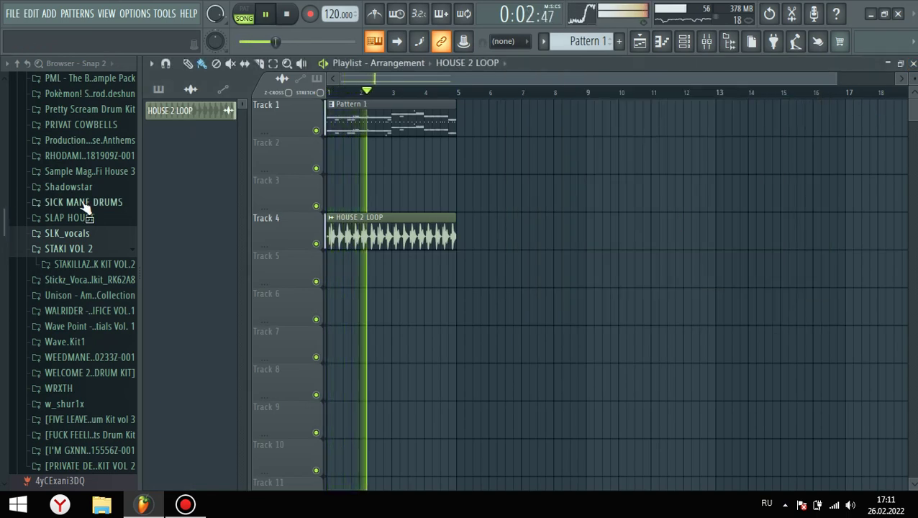
scroll(72, 226, "up", 2)
scroll(73, 224, "up", 4)
left_click_drag(379, 232, 374, 459)
scroll(106, 266, "down", 2)
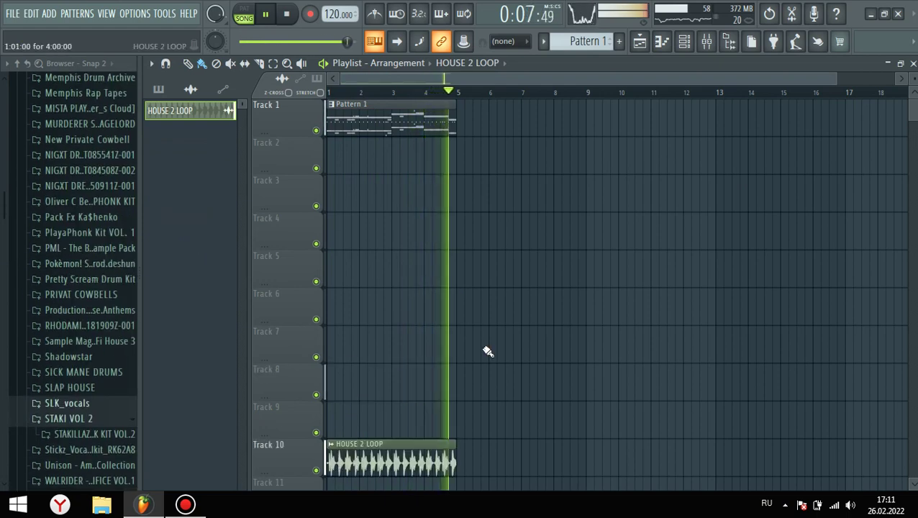
Split Pattern 1 into separate patterns by channel.
left_click(354, 123)
right_click(199, 113)
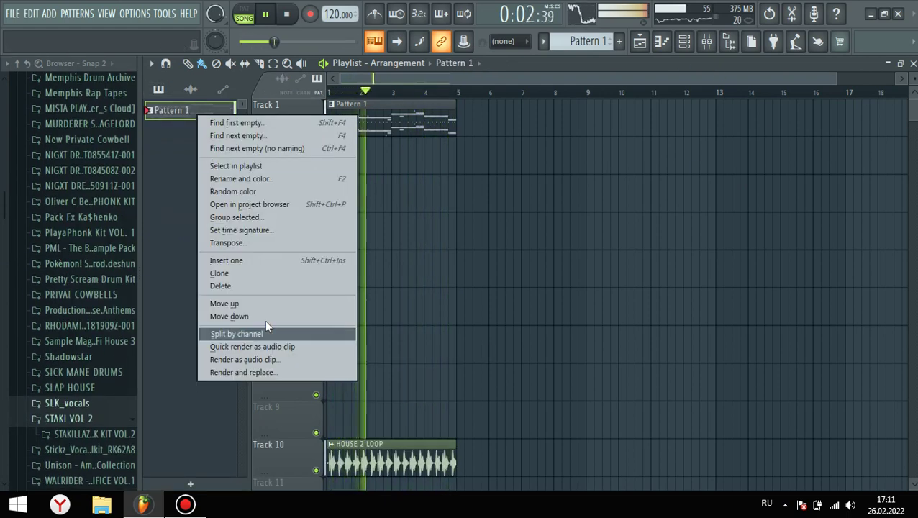
left_click(241, 333)
Place all ten split patterns at bar 1 on Tracks 1 to 10 and move HOUSE 2 LOOP to Track 12.
left_click(197, 299, "shift")
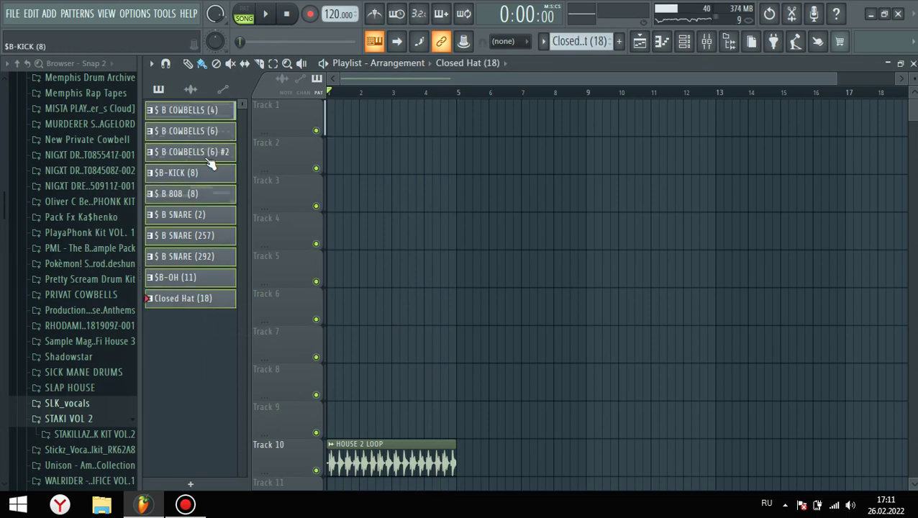
left_click_drag(233, 116, 536, 121)
scroll(540, 158, "down", 3)
left_click_drag(401, 347, 403, 423)
Select all clips in bars 1 to 4 and duplicate them repeatedly along the timeline to build a full-length arrangement.
left_click_drag(644, 398, 557, 4)
left_click_drag(572, 143, 345, 172)
scroll(515, 201, "down", 5)
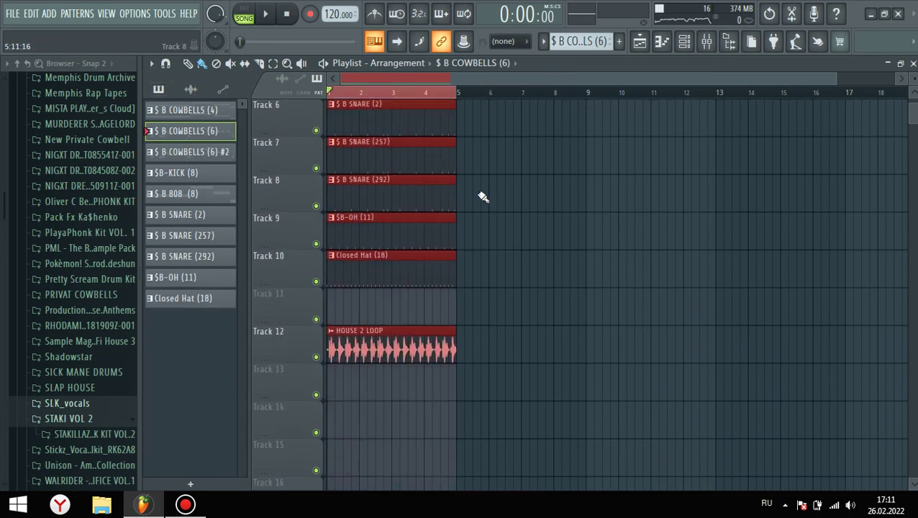
key("ctrl+b")
key("ctrl+b")
key("ctrl+b")
key("ctrl+b")
key("ctrl+b")
key("ctrl+b")
key("ctrl+b")
key("ctrl+b")
key("ctrl+b")
key("ctrl+b")
key("ctrl+b")
key("ctrl+b")
key("ctrl+b")
double_click(790, 93)
Delete every clip in bars 1 to 4 except $ B COWBELLS (4) on Track 1.
scroll(293, 208, "up", 5)
scroll(328, 136, "up", 4)
left_click_drag(364, 156, 371, 469)
scroll(318, 329, "up", 1)
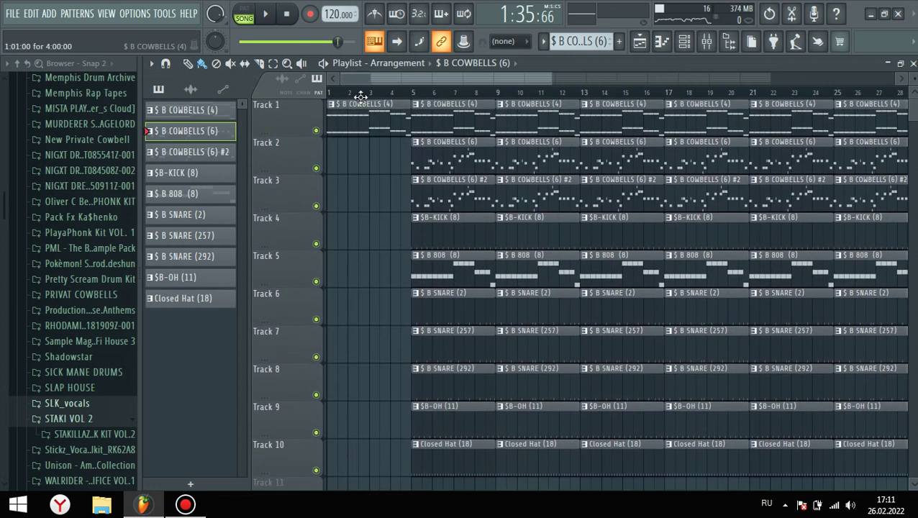
scroll(276, 177, "up", 3)
scroll(385, 177, "down", 3)
Try the $ B 808 (8) pattern in the four-bar intro on Track 5 during playback, and remove it again.
key("space")
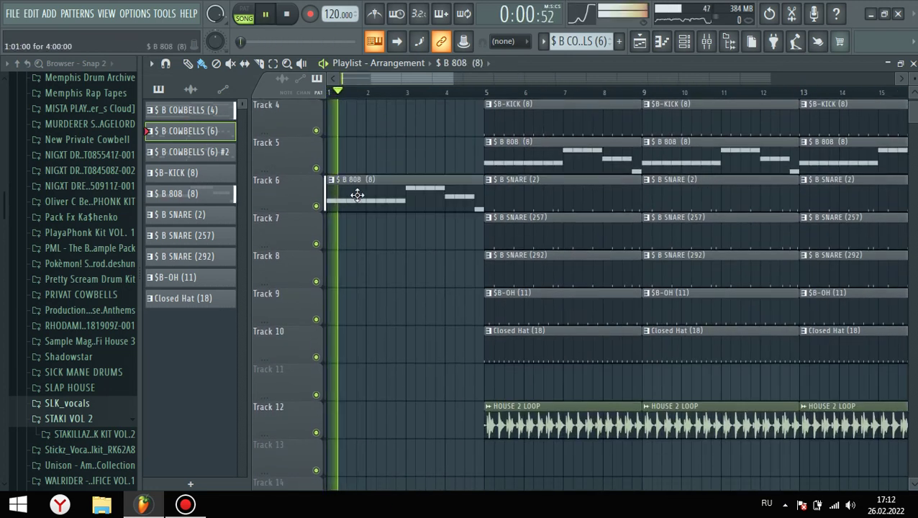
left_click_drag(357, 195, 382, 145)
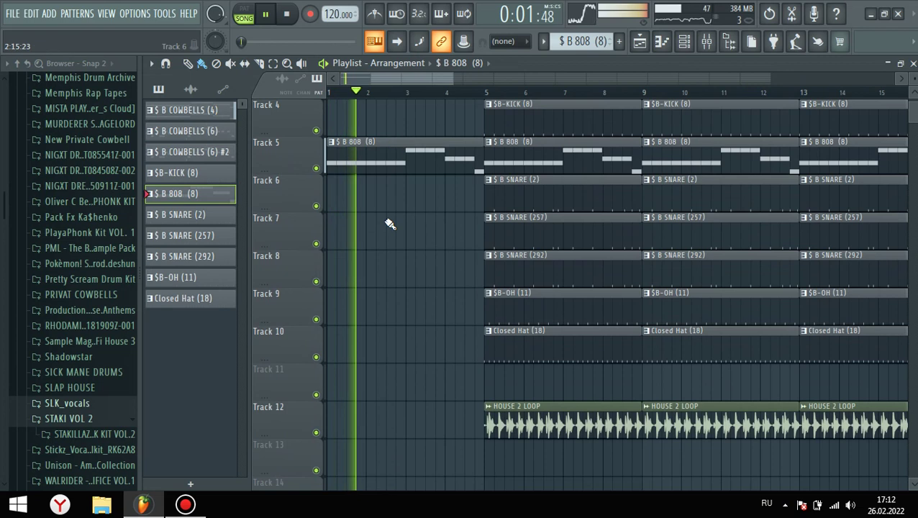
right_click(371, 159)
scroll(447, 248, "up", 3)
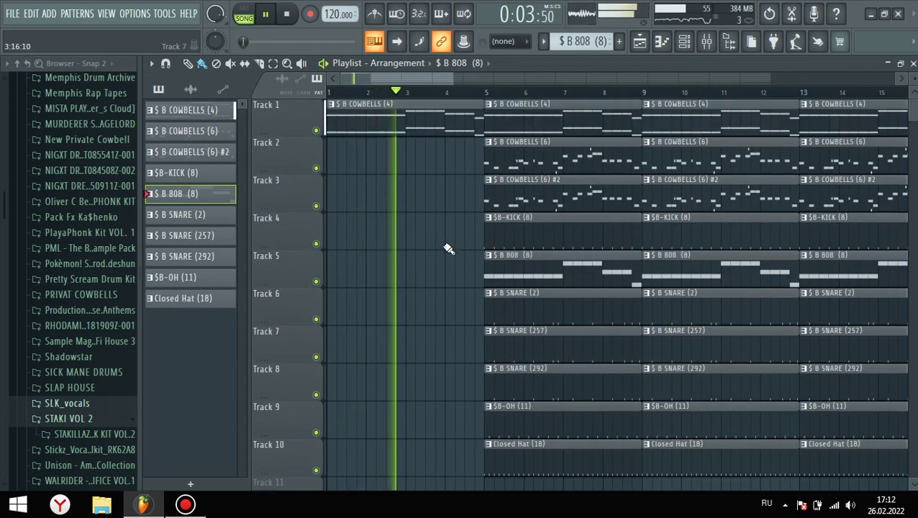
Try the HOUSE 2 LOOP clip in the four-bar intro on Track 12 during playback, and remove it again.
scroll(468, 242, "down", 10)
scroll(438, 212, "up", 2)
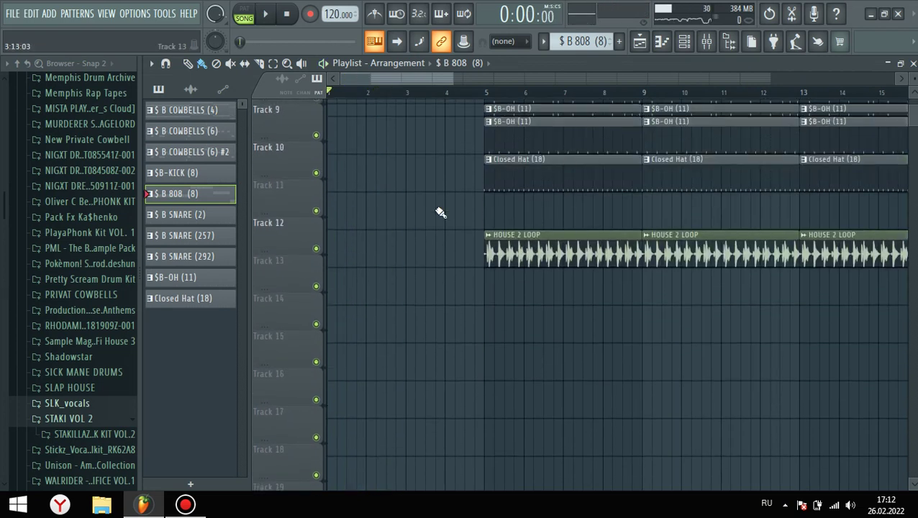
scroll(356, 196, "down", 2)
key("space")
scroll(434, 209, "down", 3)
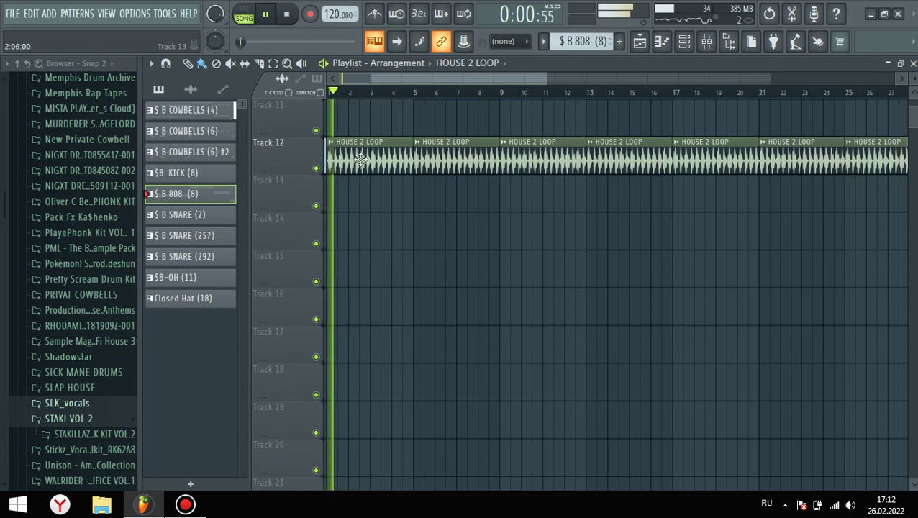
right_click(368, 162)
Try the Closed Hat (18) and $B-OH (11) patterns in the four-bar intro during playback, and remove them again.
scroll(400, 208, "up", 5)
key("space")
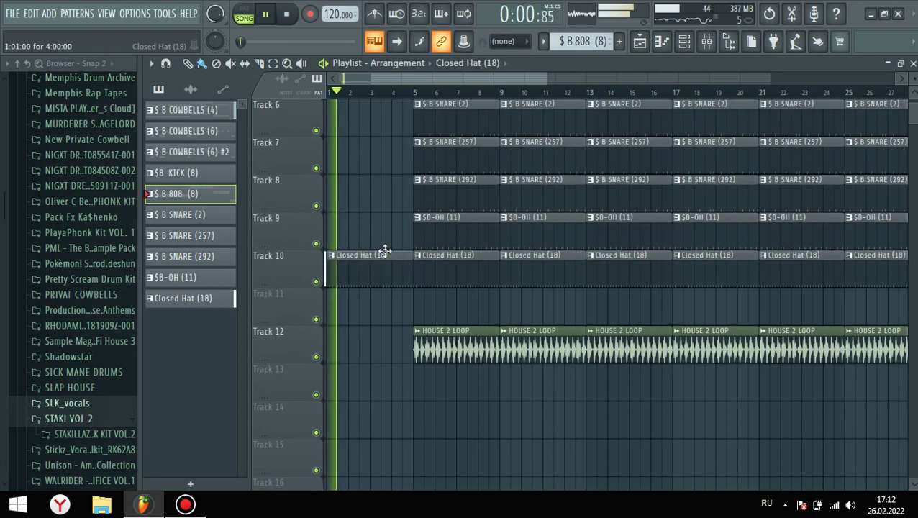
left_click(442, 229)
left_click(369, 232)
key("space")
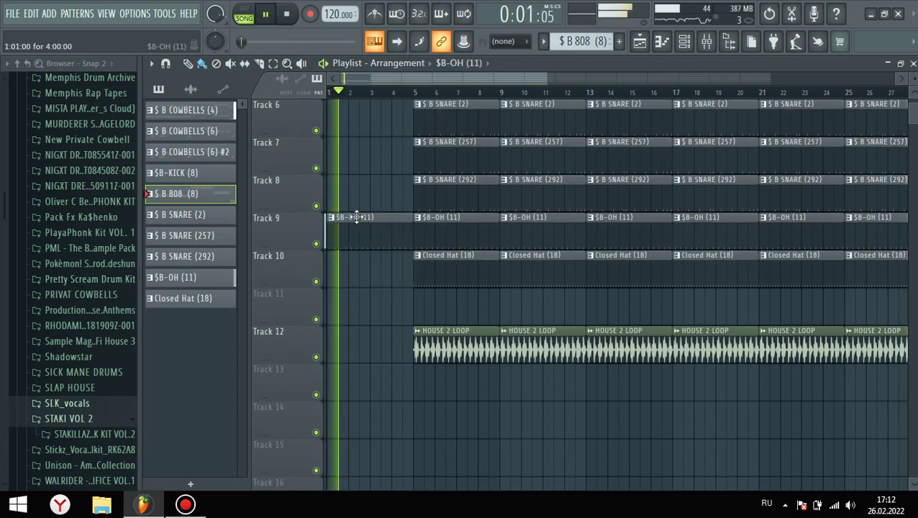
scroll(409, 242, "up", 2)
scroll(404, 243, "up", 3)
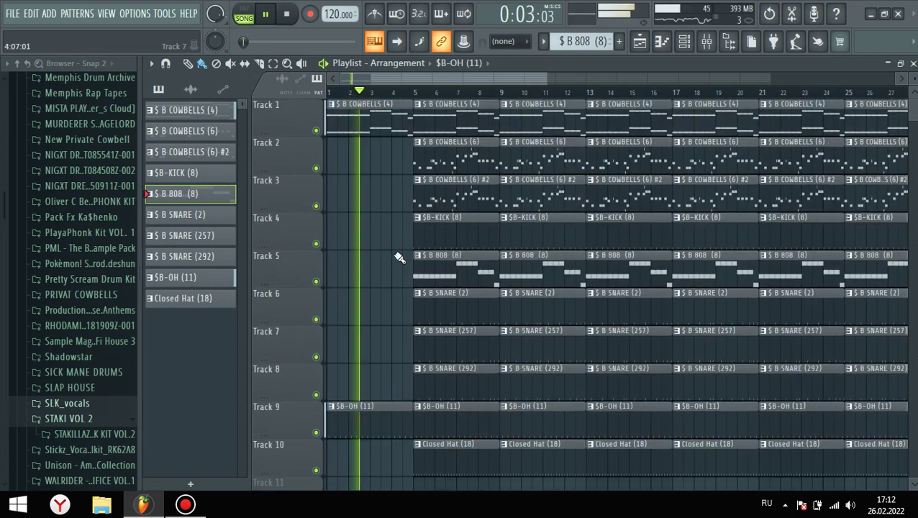
right_click(404, 406)
scroll(369, 297, "up", 3)
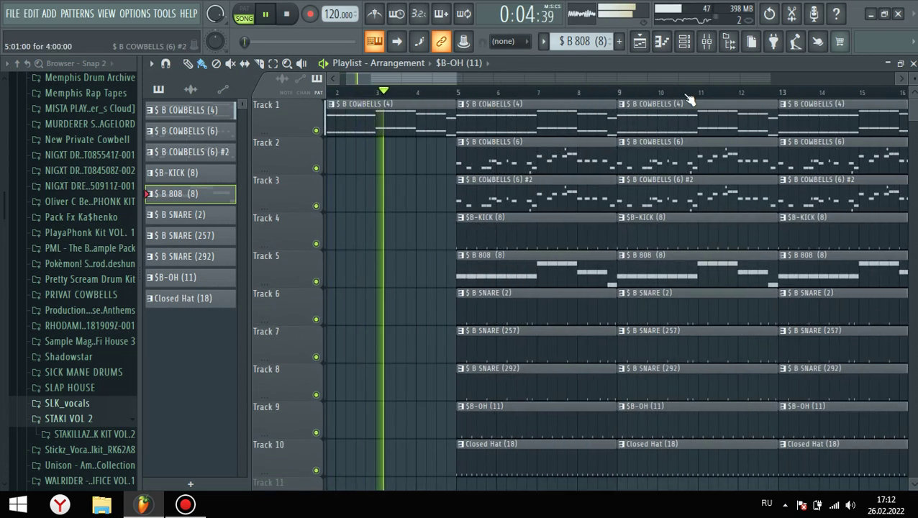
Try a lower master pitch during playback and reset it to 0 cents.
left_click(706, 41)
left_click(912, 64)
key("space")
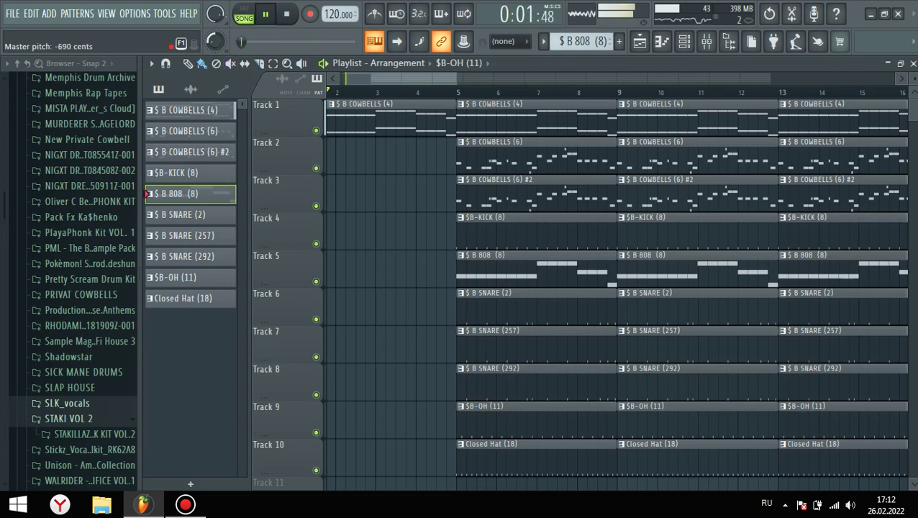
left_click_drag(218, 41, 217, 54)
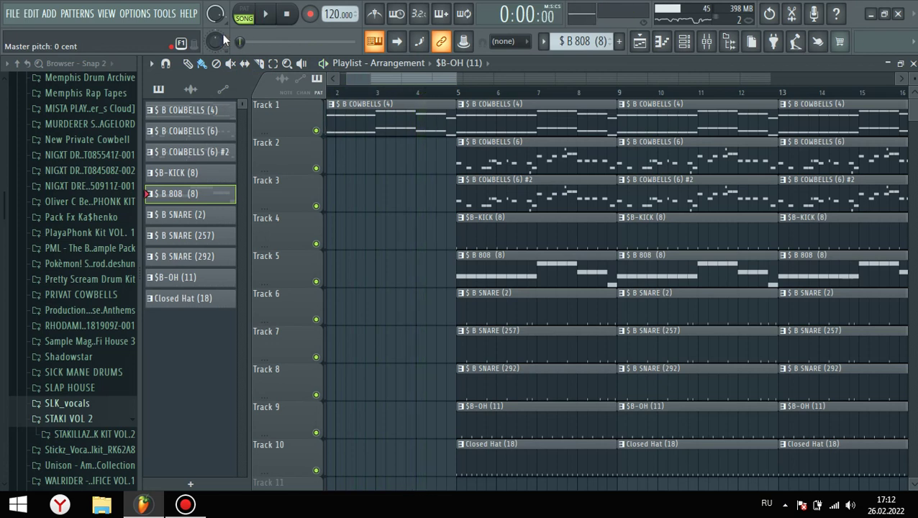
scroll(647, 119, "down", 3)
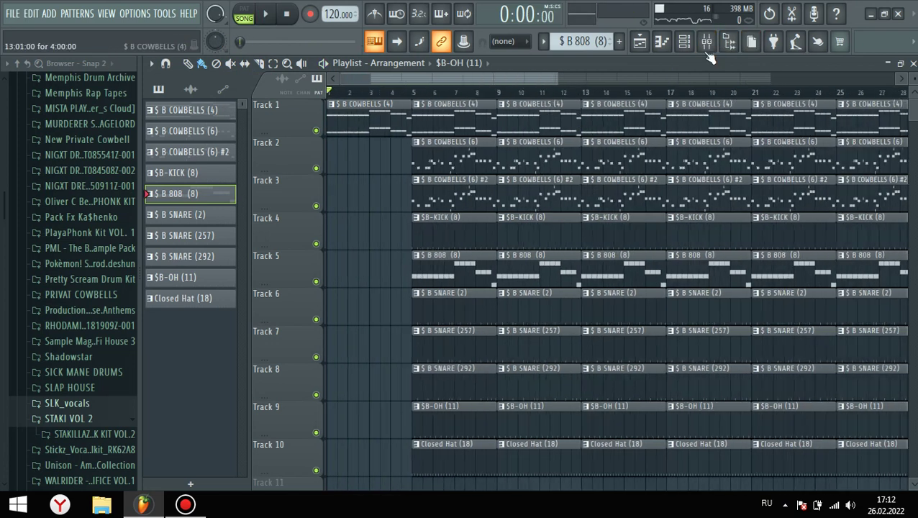
Load Gross Beat into effect slot 7 of mixer track Insert 2 and choose its Momentary preset.
left_click(706, 41)
left_click(819, 230)
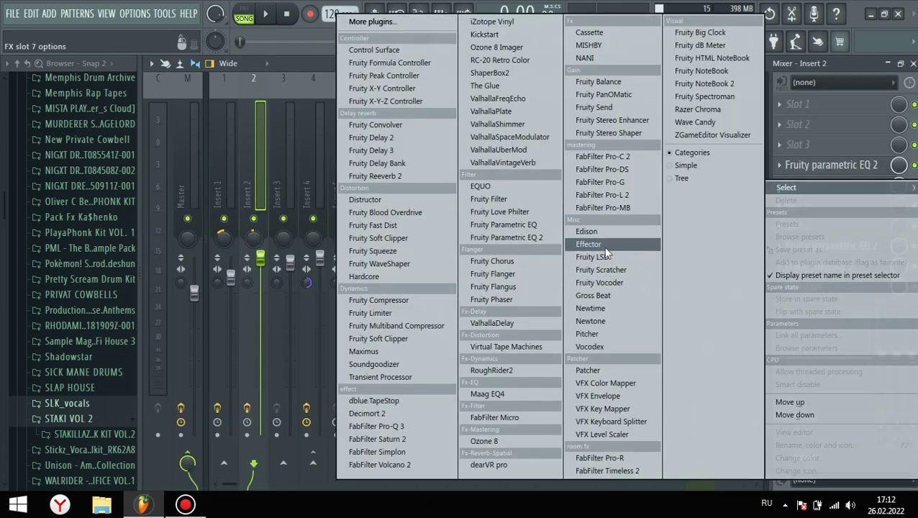
left_click(599, 296)
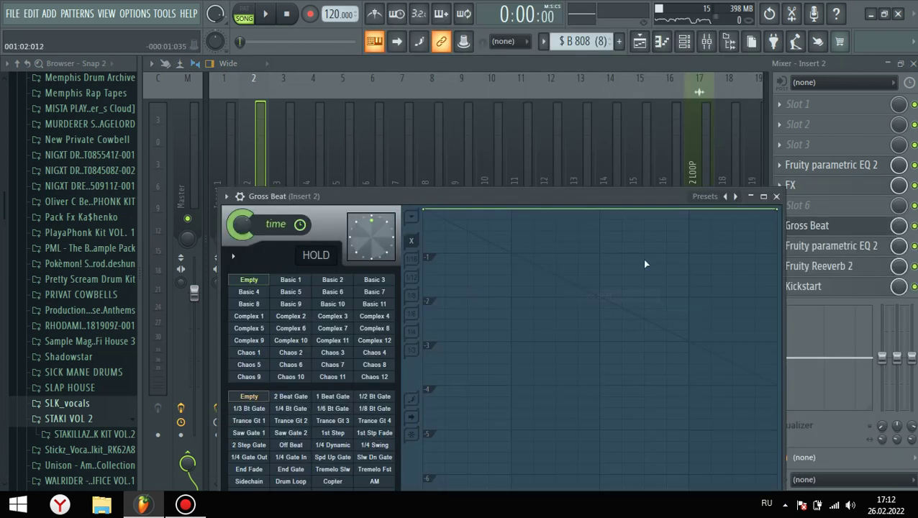
left_click(735, 195)
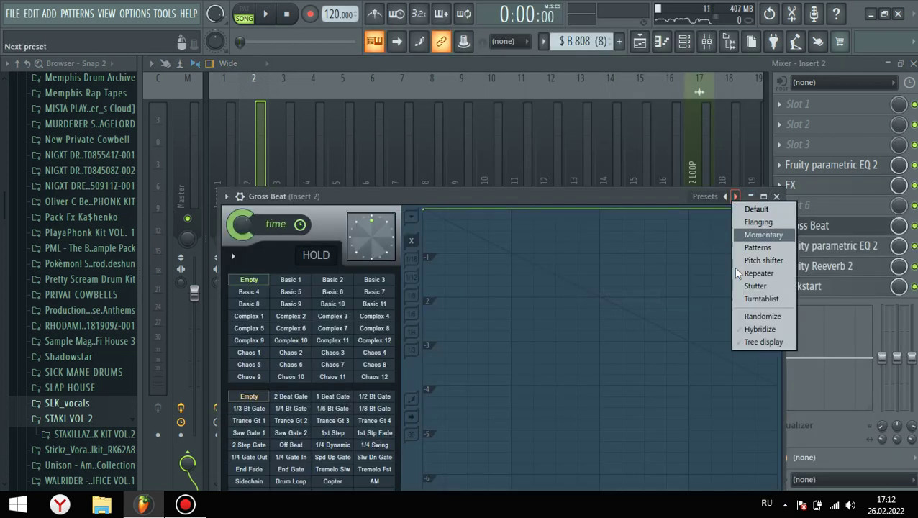
left_click(765, 238)
Audition the 1/4 Jumps and 1/16 Repeat time effects in Gross Beat on Insert 2.
left_click(370, 329)
key("space")
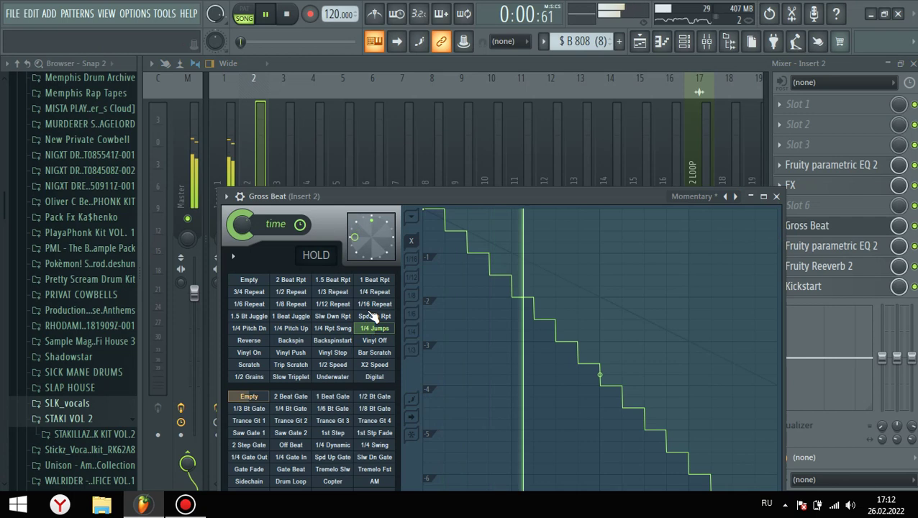
left_click(372, 304)
key("space")
Delete Gross Beat from slot 7 of Insert 2 and check which mixer track carries the intro sound.
left_click(188, 125)
left_click(264, 138)
right_click(786, 226)
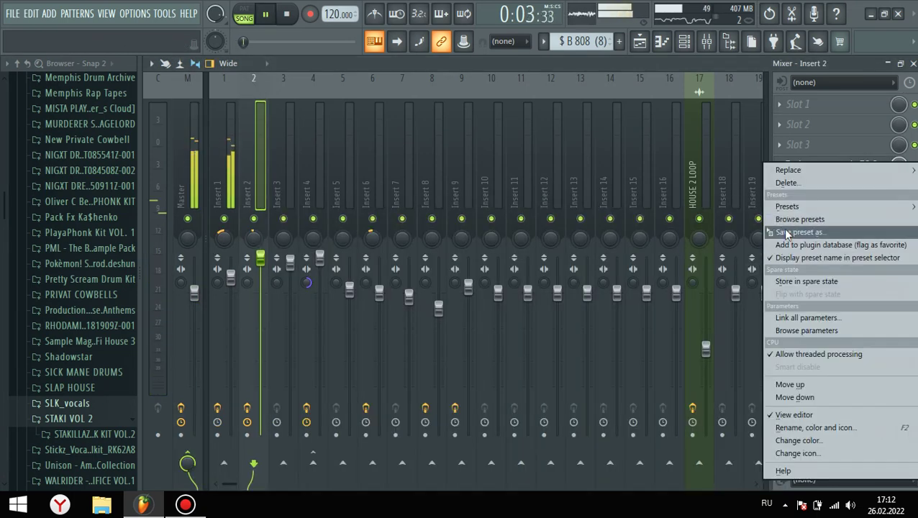
left_click(264, 159)
left_click(211, 145)
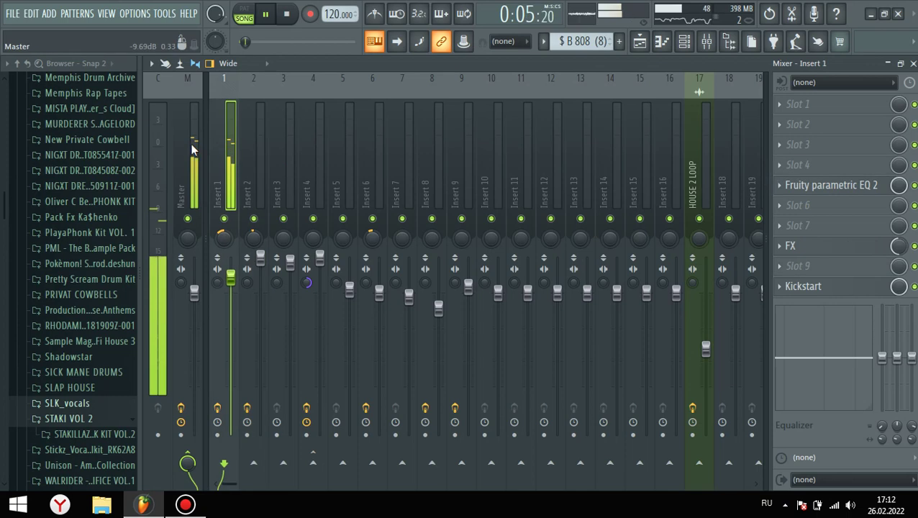
Load Gross Beat into slot 6 of the Master track with the Momentary preset and move its window up.
left_click(193, 149)
left_click(781, 205)
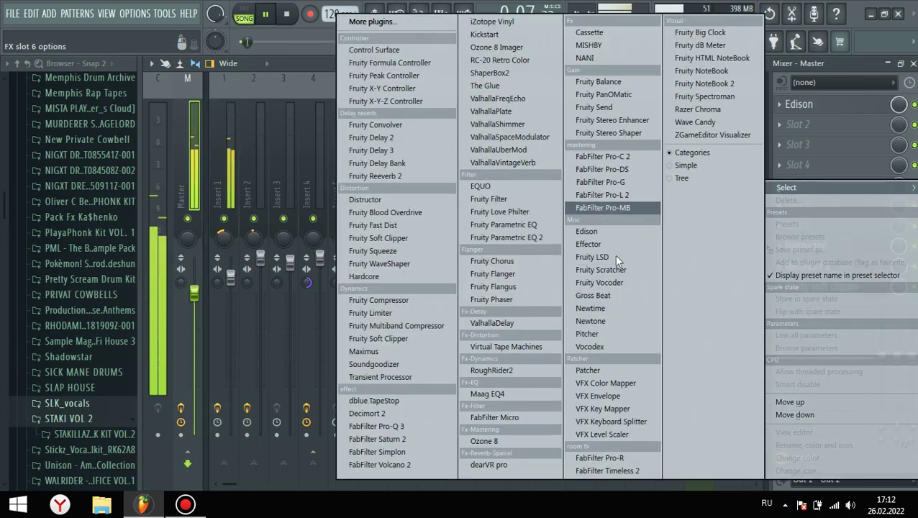
left_click(604, 294)
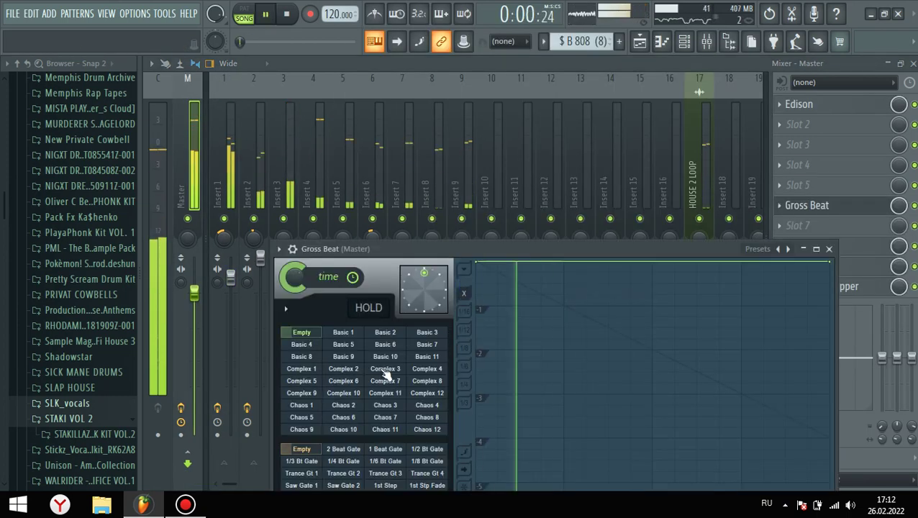
left_click(424, 393)
key("space")
right_click(791, 252)
left_click(820, 288)
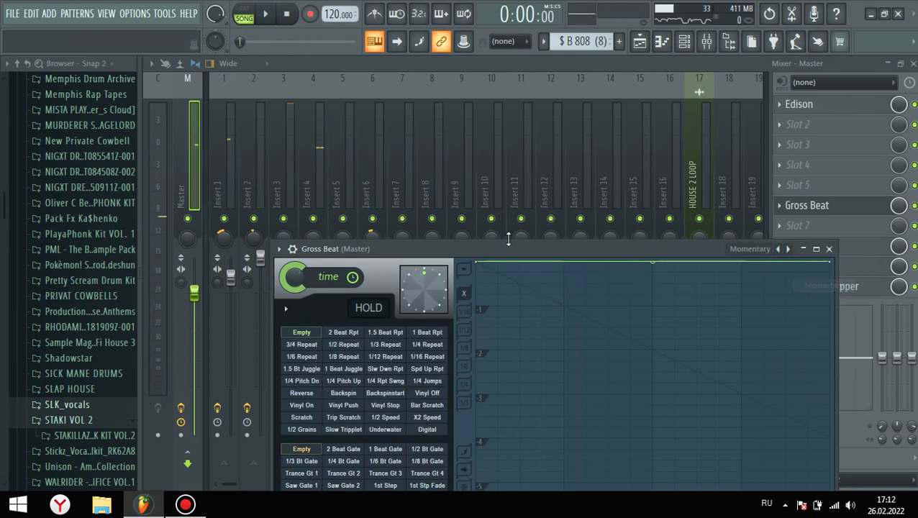
left_click_drag(495, 248, 502, 177)
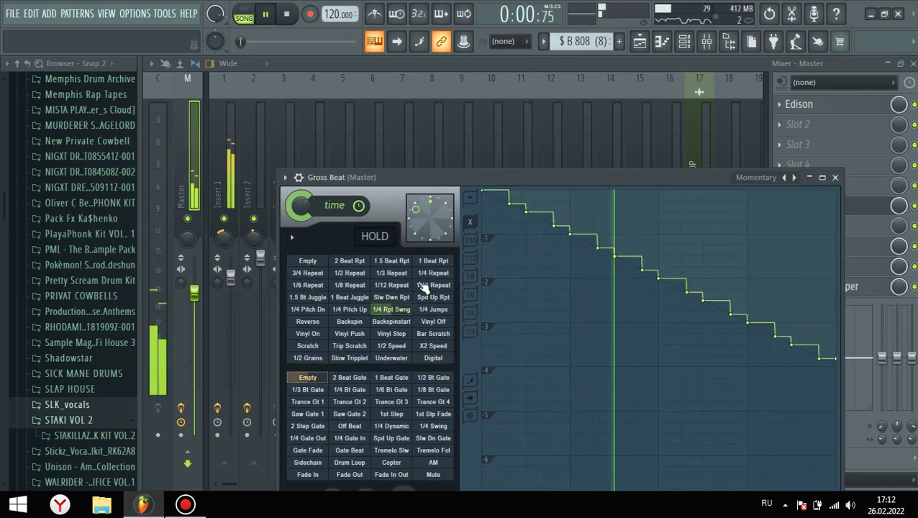
Audition Gross Beat's 1/4 Rpt Swng, X2 Speed, 1/2 Repeat, 1/4 Repeat and 1 Beat Rpt time effects on the Master.
key("space")
left_click(434, 345)
left_click(349, 273)
key("space")
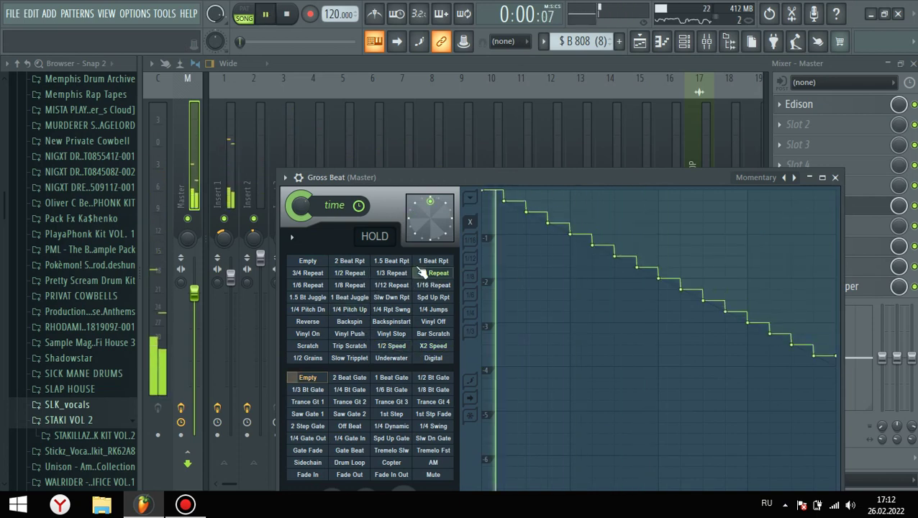
left_click(430, 262)
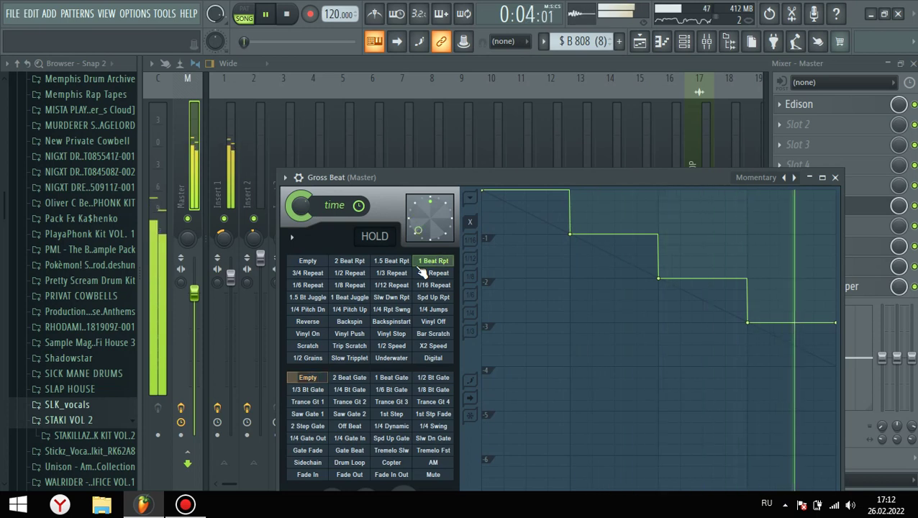
key("space")
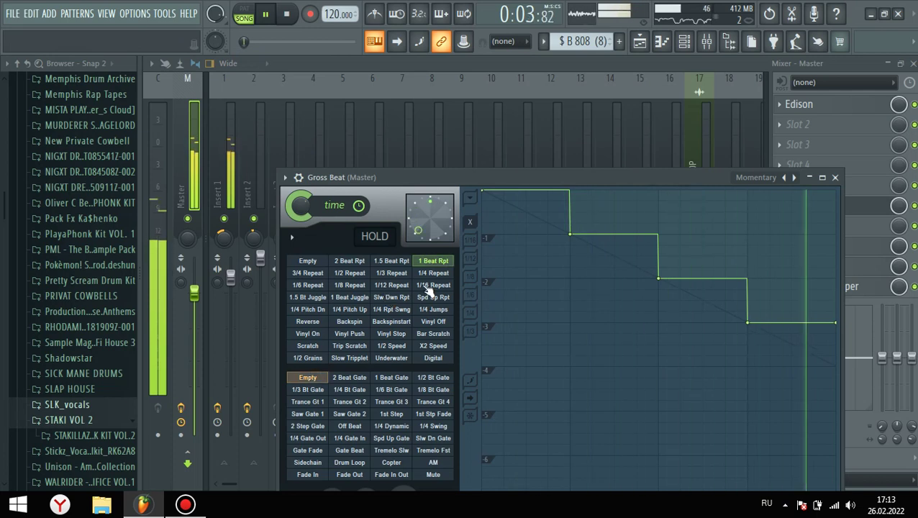
Audition Gross Beat's 3/4, 1/2, 1/6, 1/8 and 1/16 Repeat time effects on the Master from the song start.
key("space")
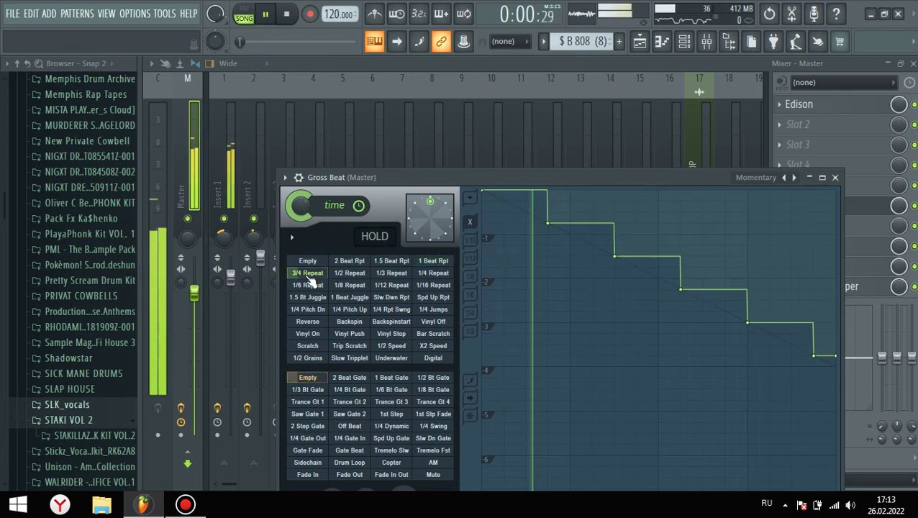
left_click(349, 274)
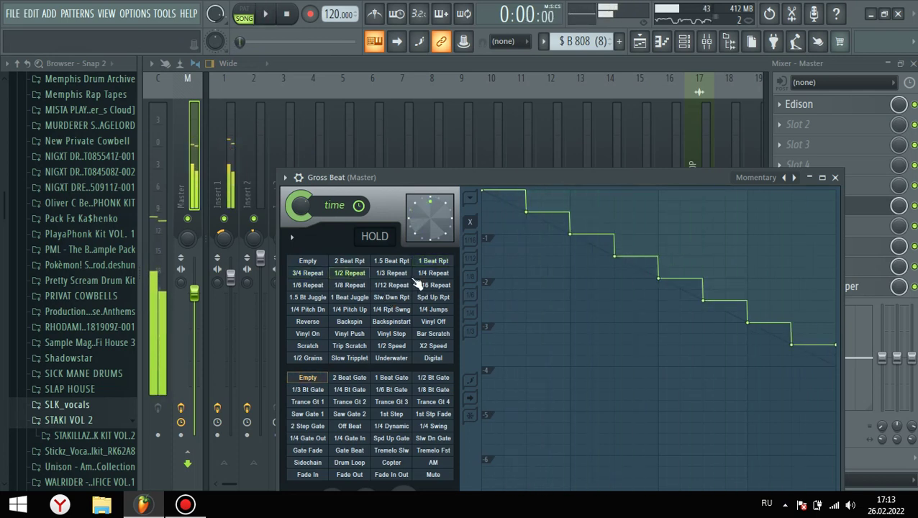
key("space")
left_click(308, 285)
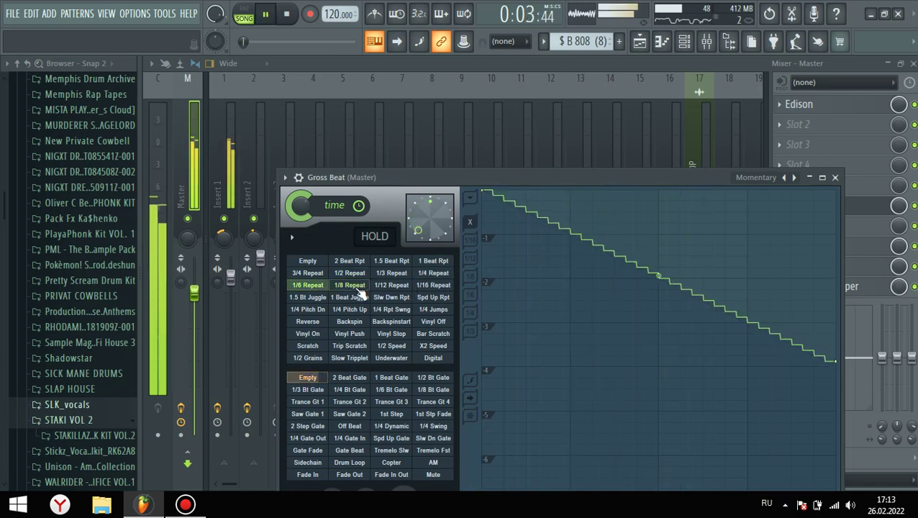
left_click(433, 285)
Compare Gross Beat's Slw Dwn Rpt with 1/4 Rpt Swng and 1/4 Jumps, select Slw Dwn Rpt and close the plugin window.
left_click(390, 299)
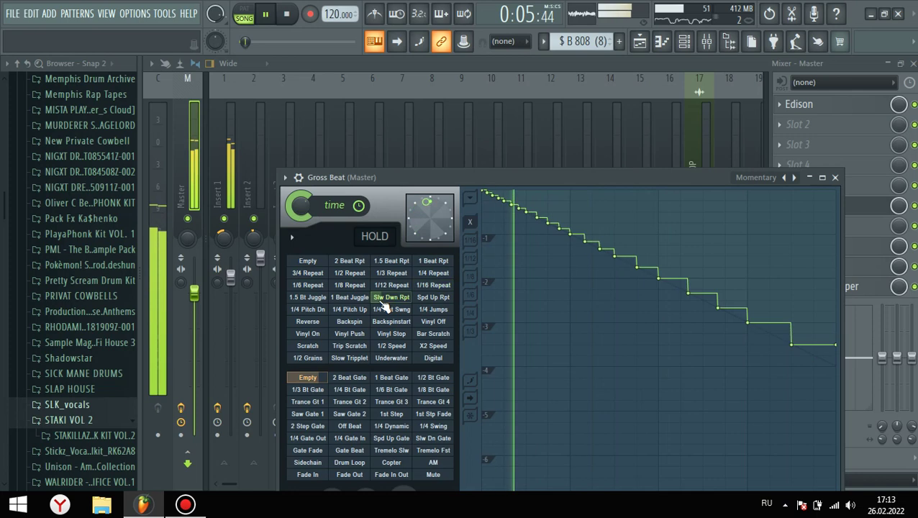
left_click(386, 309)
left_click(385, 298)
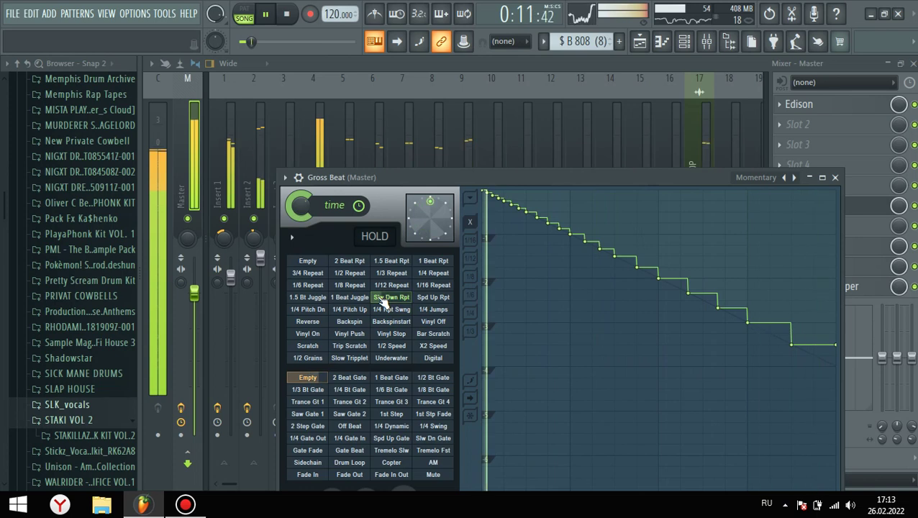
key("space")
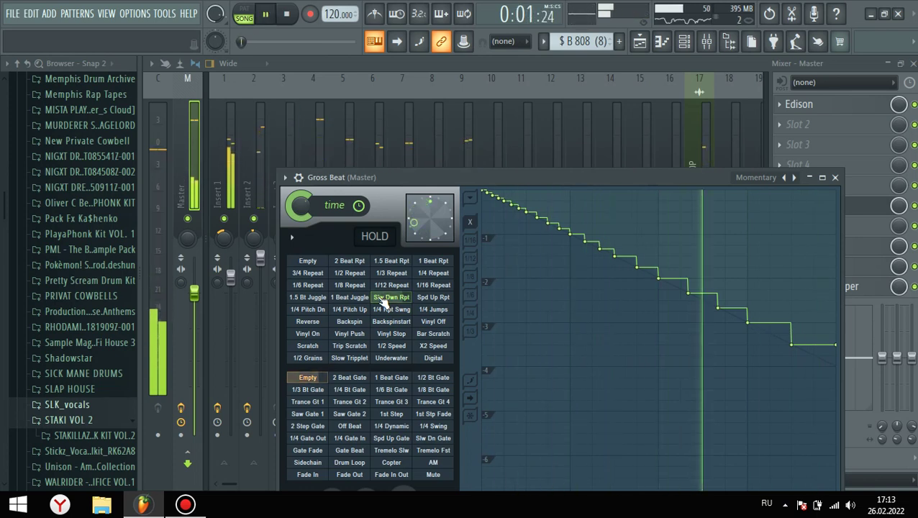
left_click(389, 309)
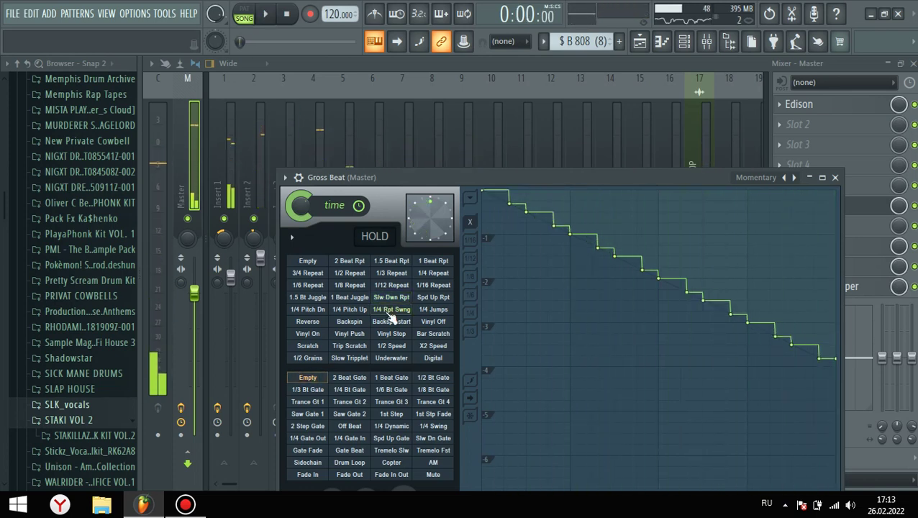
left_click(428, 311)
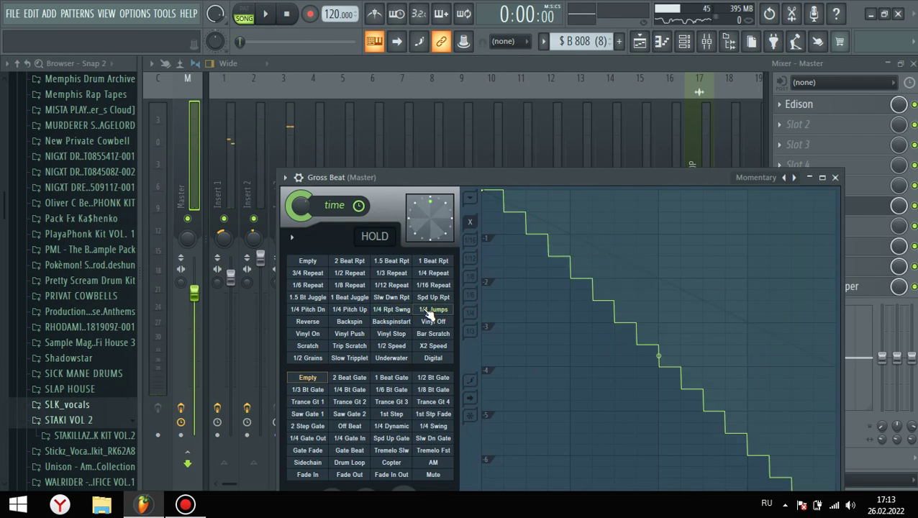
left_click(391, 297)
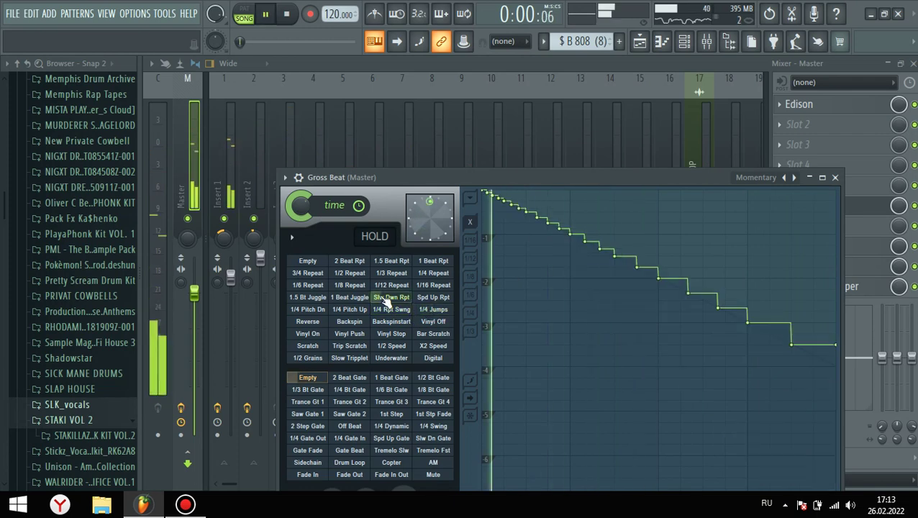
left_click(834, 177)
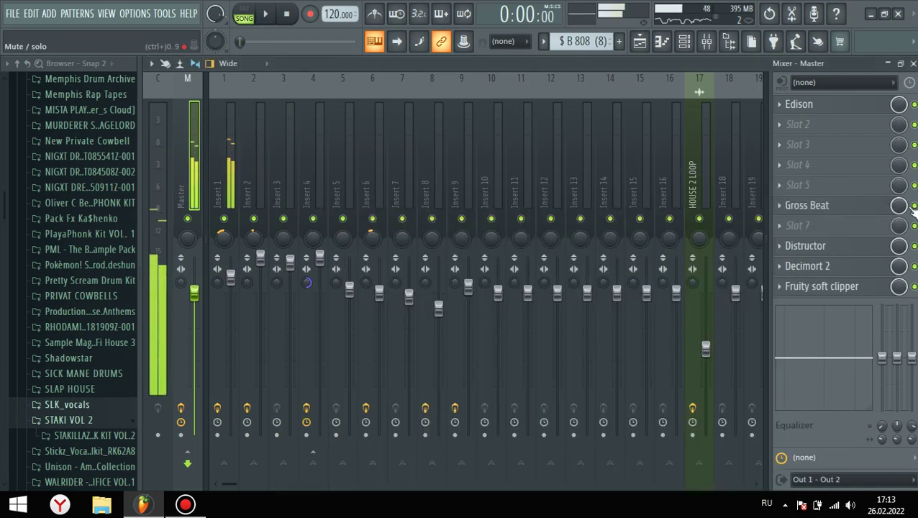
Create an automation clip for Gross Beat's mix level on the Master track.
right_click(899, 205)
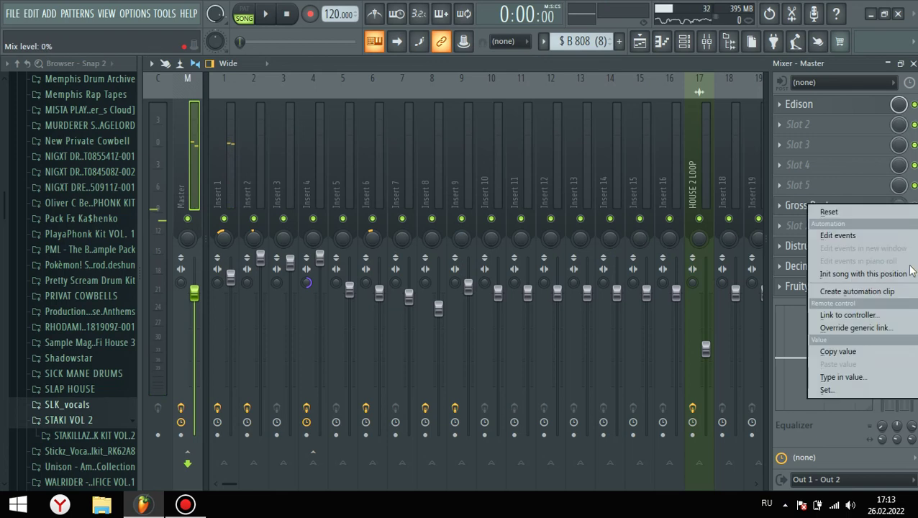
left_click(858, 291)
key("space")
Shape the Gross Beat - Mix level automation to jump to 100% at bar 4 and drop back to 0% at bar 5.
scroll(365, 282, "down", 5)
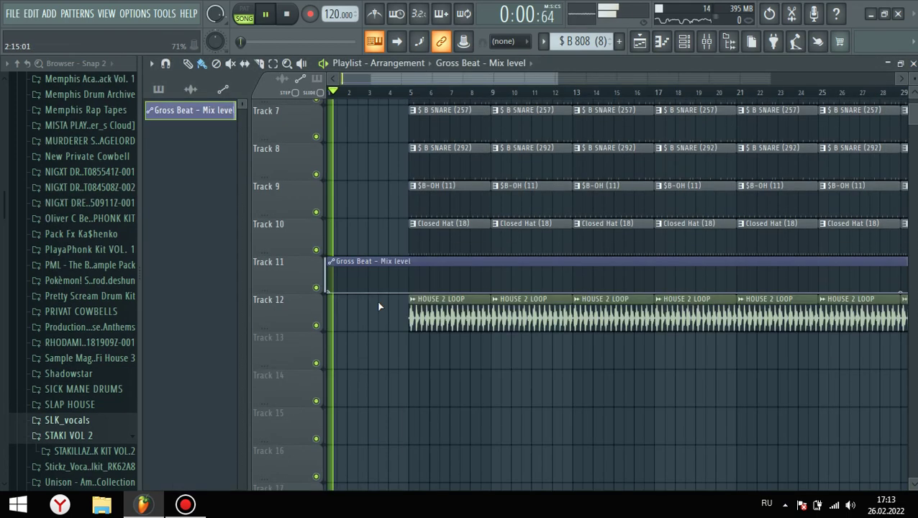
scroll(392, 314, "up", 4)
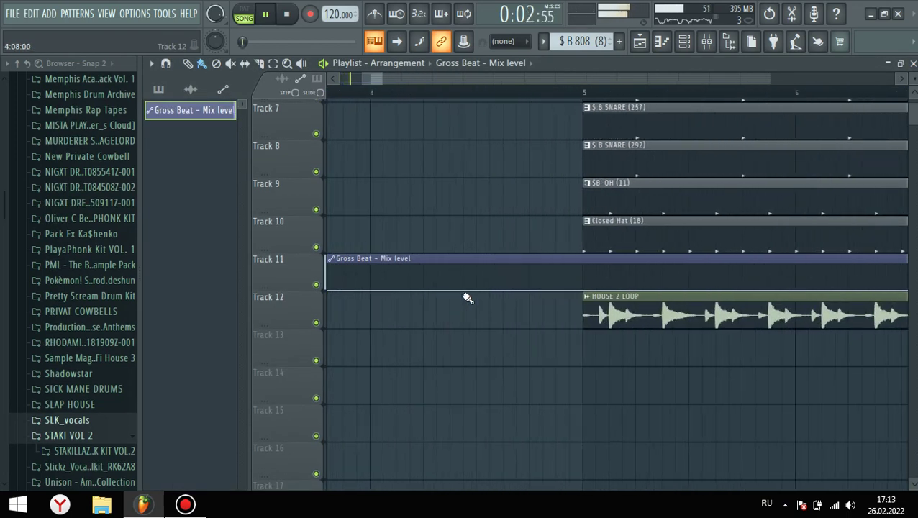
scroll(445, 298, "down", 3)
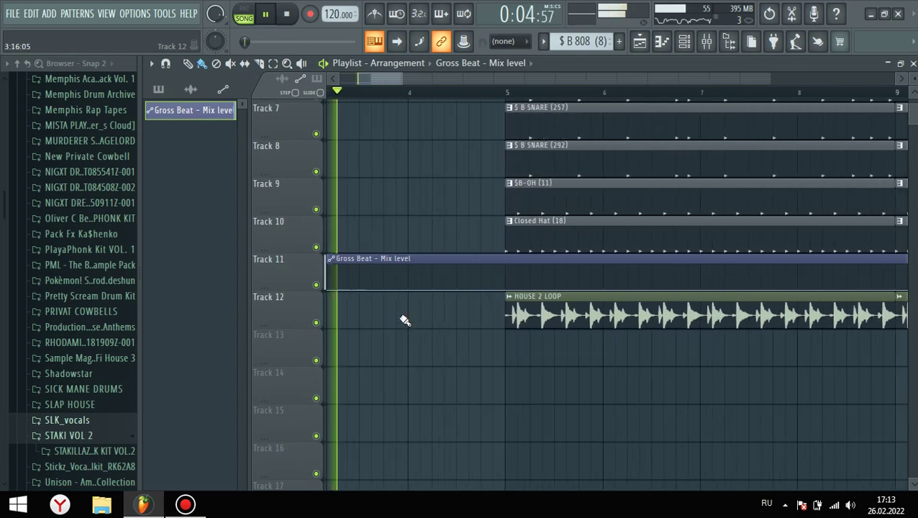
scroll(432, 353, "up", 4)
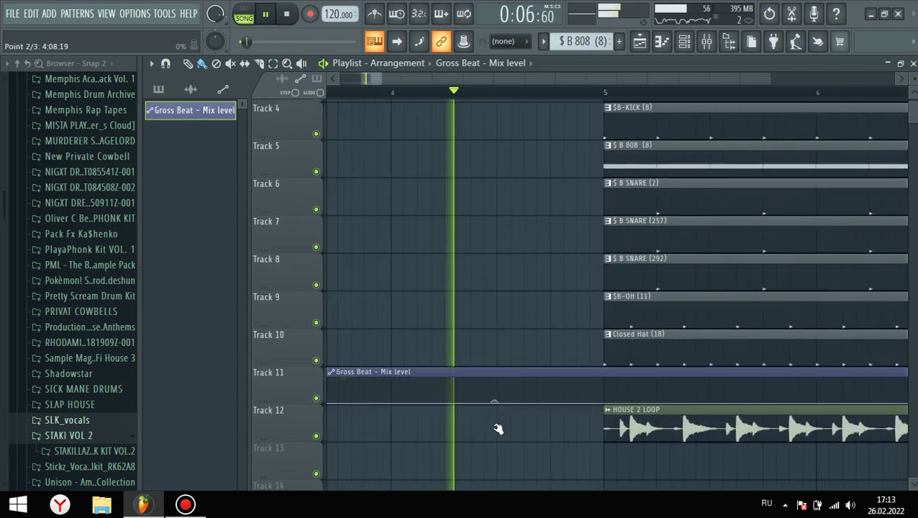
key("space")
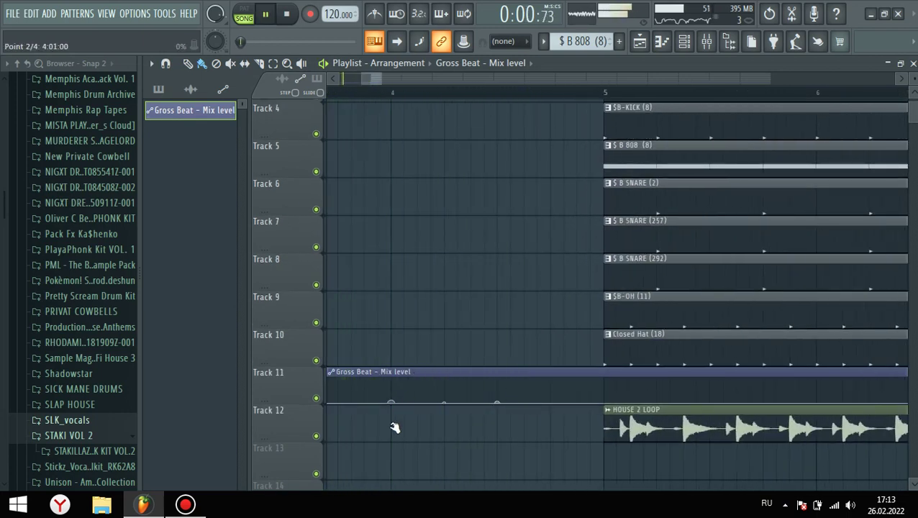
left_click_drag(324, 351, 320, 351)
left_click_drag(510, 400, 626, 346)
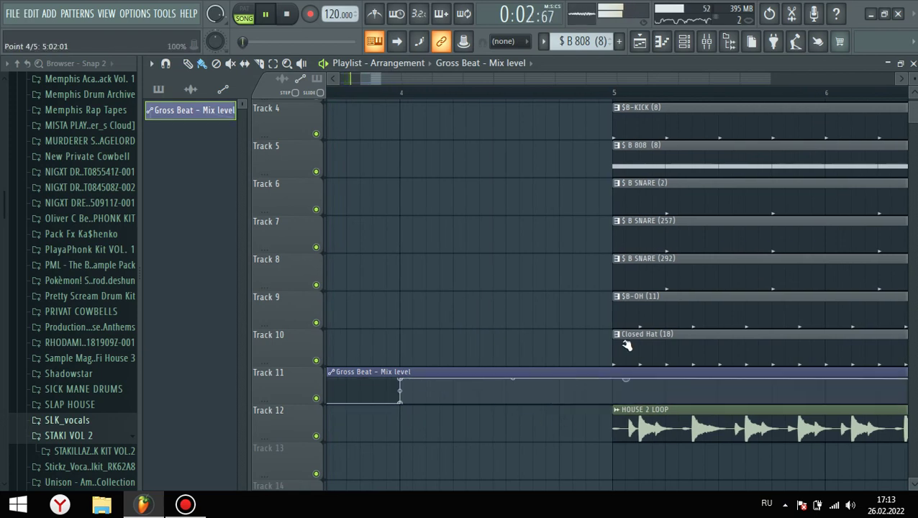
left_click_drag(624, 400, 592, 421)
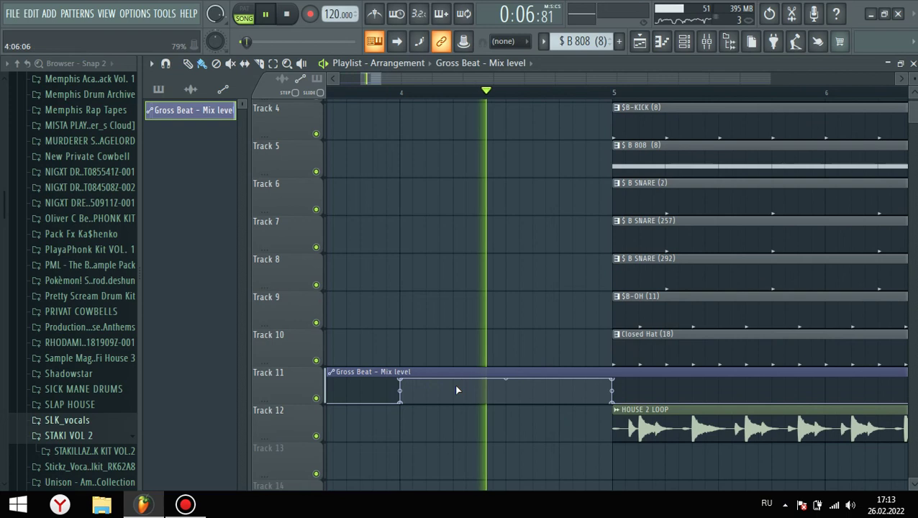
Replay the intro to check the Gross Beat automation between bars 4 and 5.
scroll(597, 399, "down", 5)
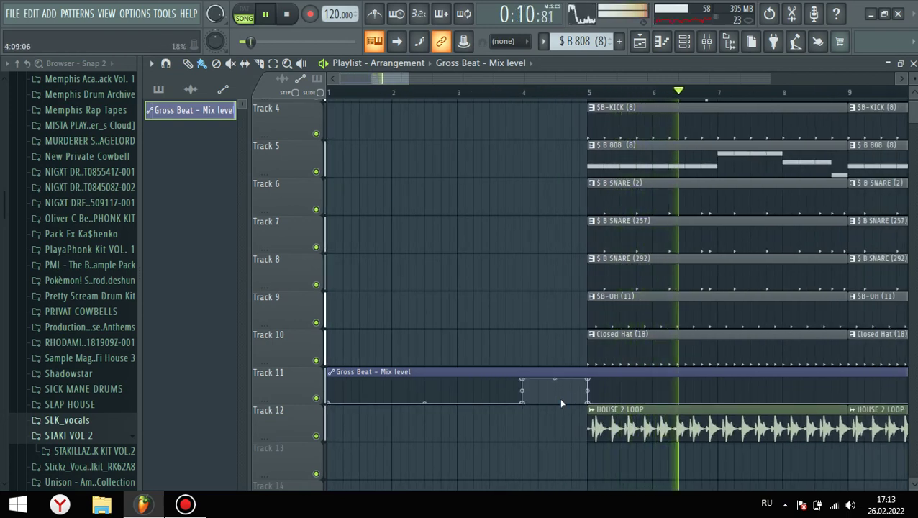
scroll(475, 323, "down", 4)
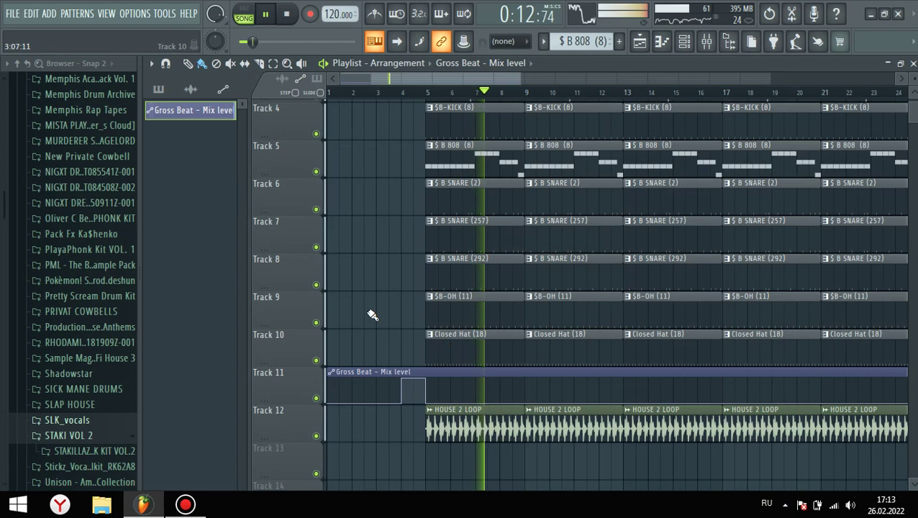
scroll(405, 316, "up", 5)
left_click(347, 96)
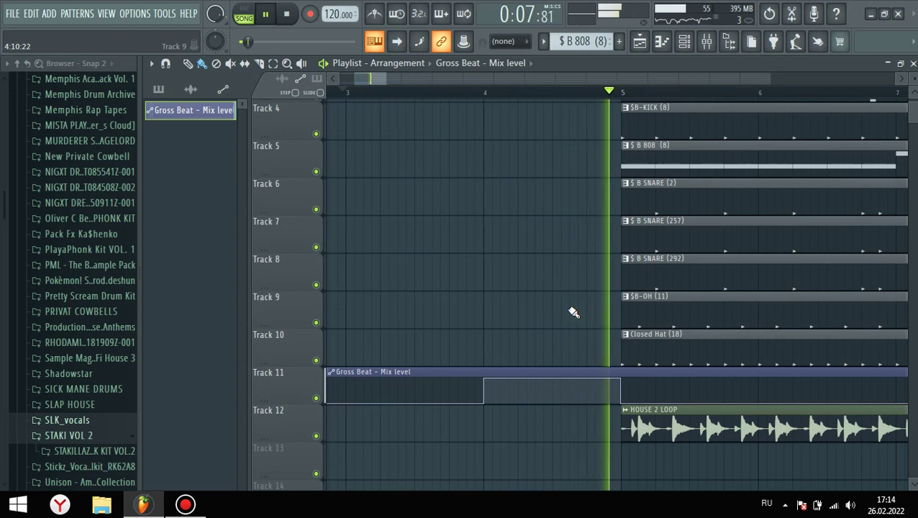
Flatten the raised Gross Beat automation between bars 4 and 5 to 0%.
scroll(508, 344, "down", 1)
left_click_drag(572, 379, 583, 428)
left_click_drag(485, 379, 486, 403)
scroll(486, 403, "down", 1)
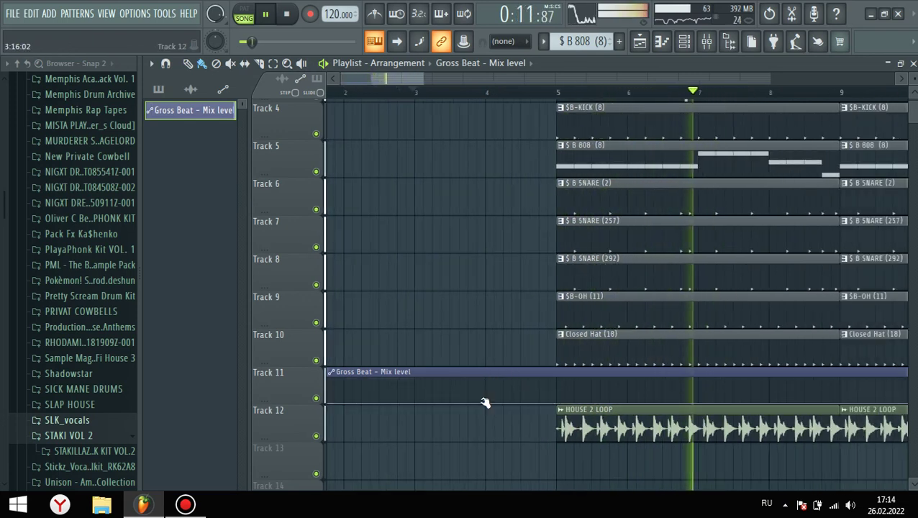
Delete the Gross Beat - Mix level automation clip and undo the last automation point move.
scroll(384, 373, "down", 4)
right_click(195, 113)
left_click(233, 221)
key("ctrl+z")
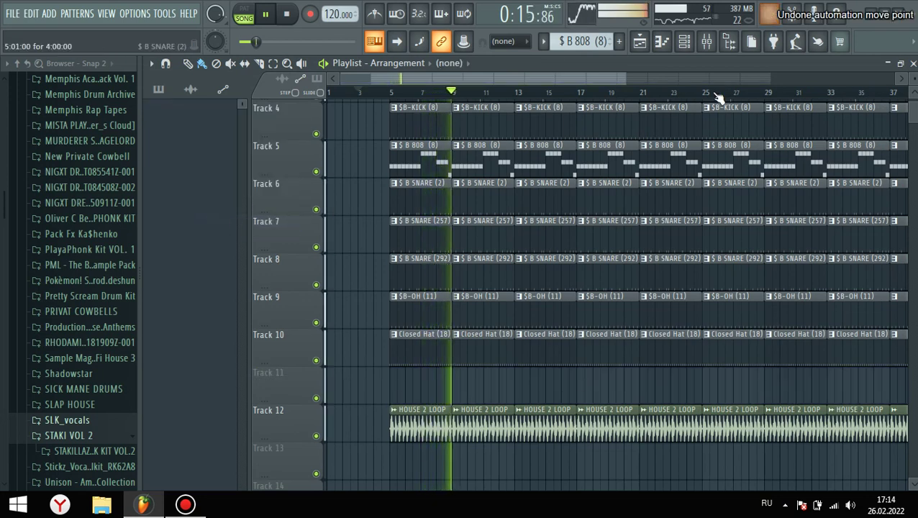
Switch Gross Beat on the Master to 1/4 Rpt Swng and create a new automation clip for its mix level.
left_click(705, 41)
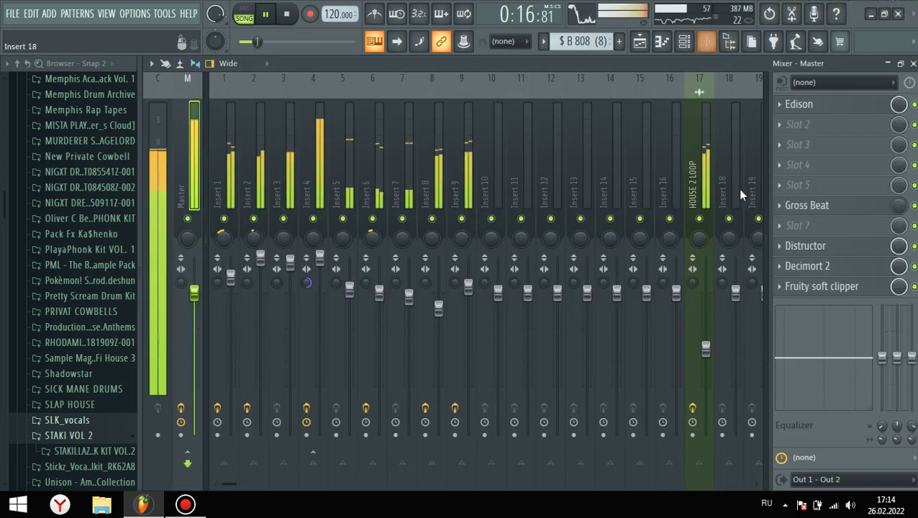
right_click(898, 206)
left_click(886, 293)
left_click(845, 207)
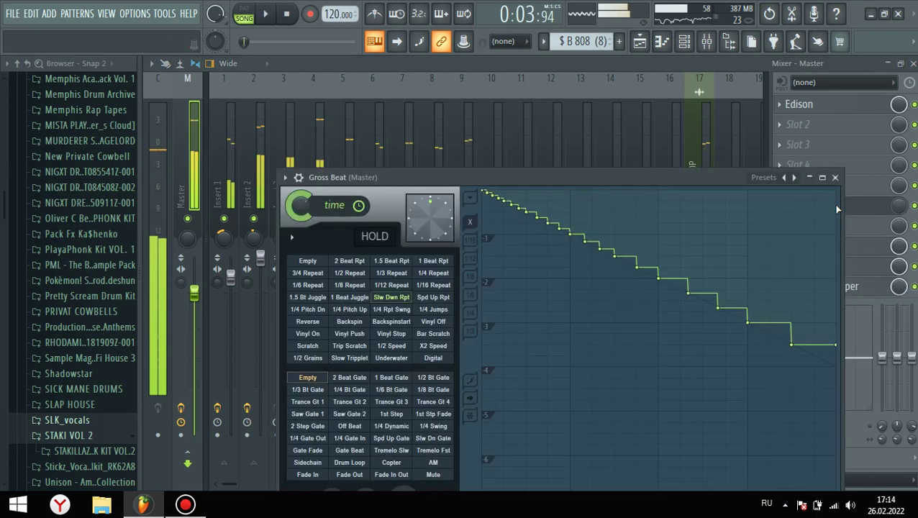
left_click(392, 310)
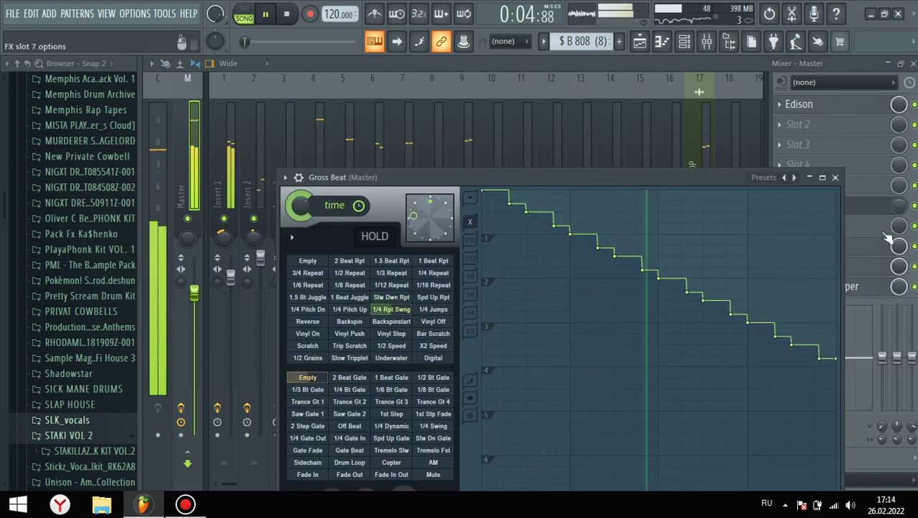
key("Escape")
key("space")
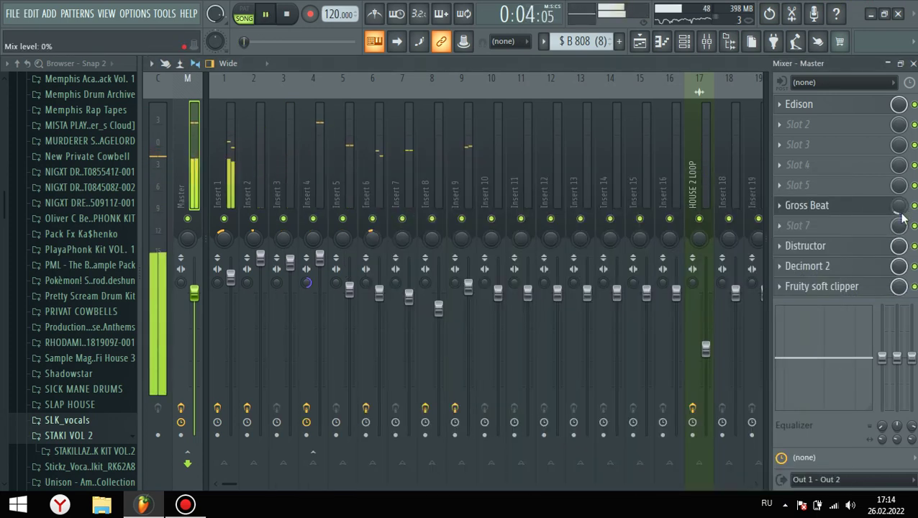
left_click(912, 64)
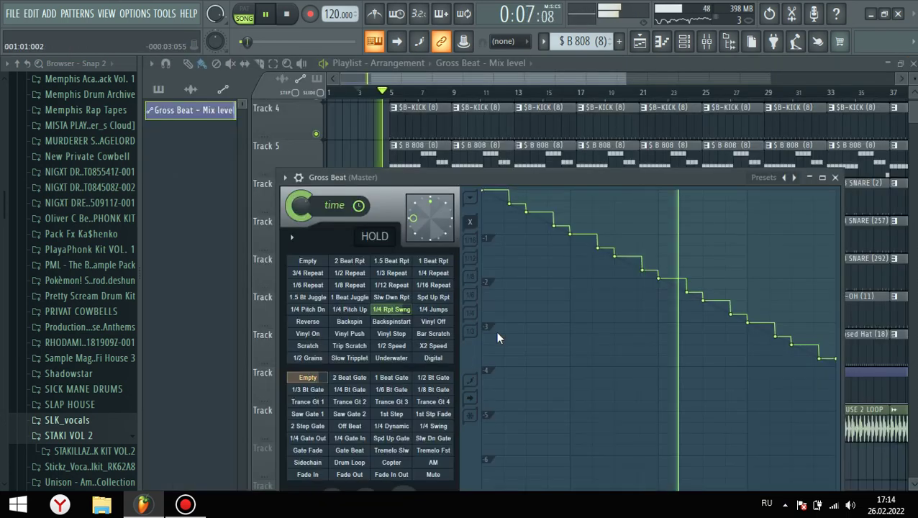
key("Escape")
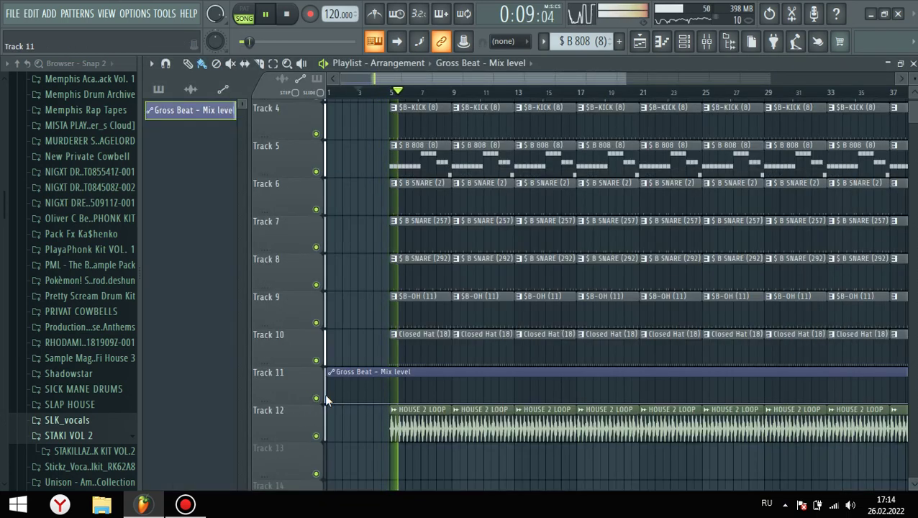
Raise the start and end points of the Gross Beat - Mix level clip on Track 11, and delete the clip.
left_click_drag(331, 401, 325, 365)
scroll(690, 413, "down", 3)
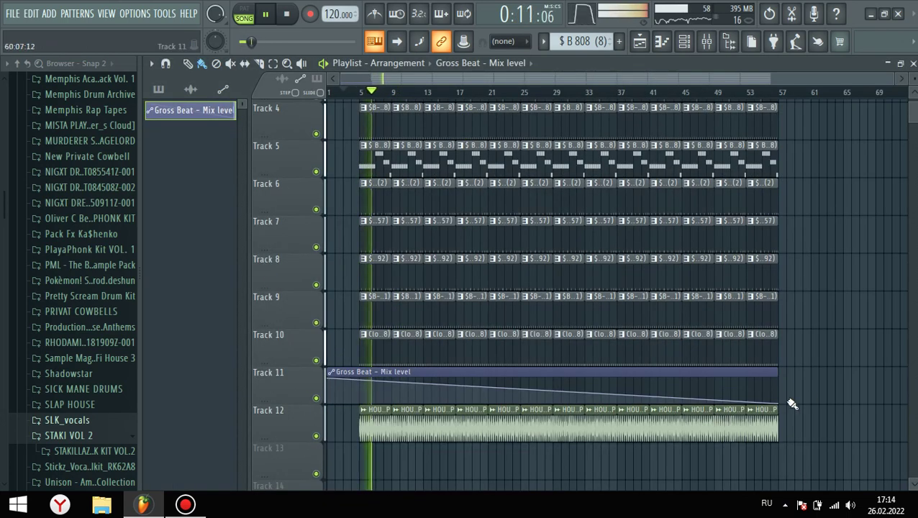
left_click_drag(786, 377, 793, 358)
right_click(208, 113)
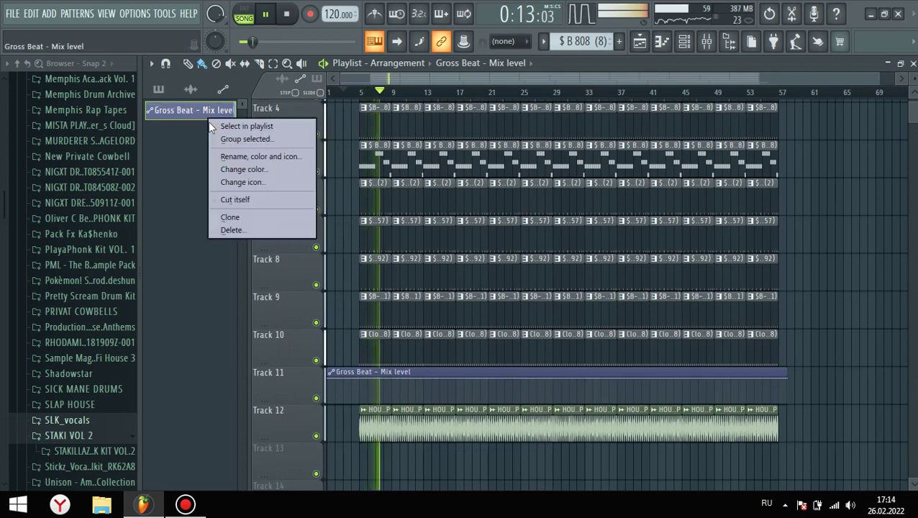
left_click(260, 230)
Audition Gross Beat's 1/3 Repeat time effect on the Master and return the song position to the start.
left_click(712, 45)
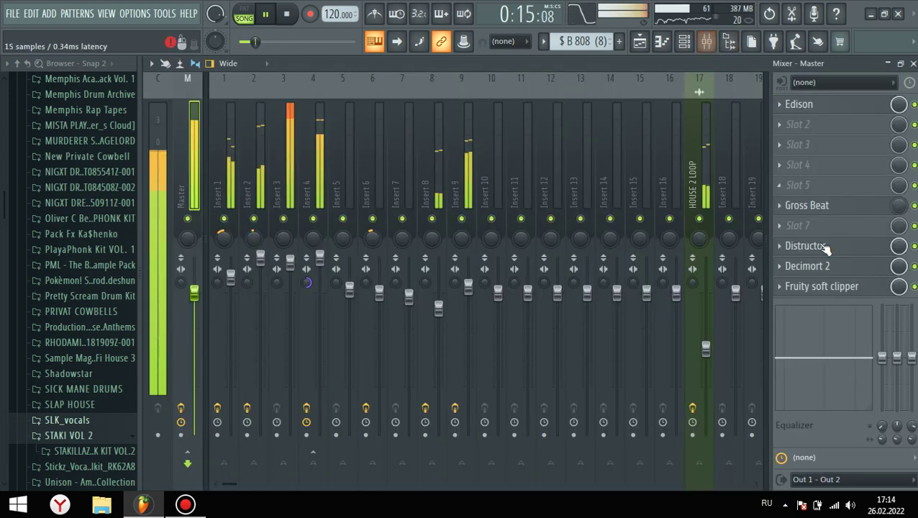
left_click(834, 207)
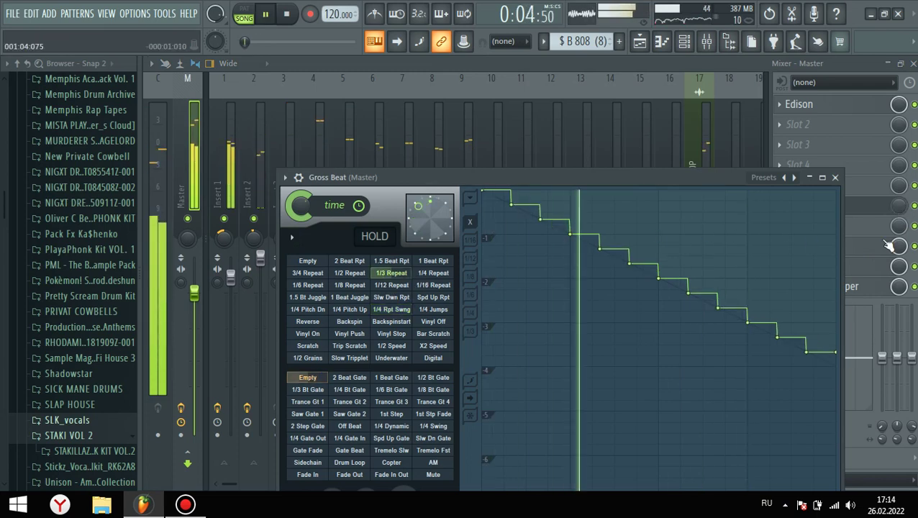
left_click(835, 178)
left_click(912, 64)
scroll(370, 99, "up", 3)
left_click_drag(364, 95, 263, 97)
Play the song with the Master's effects in view and delete Gross Beat from slot 6.
left_click(707, 41)
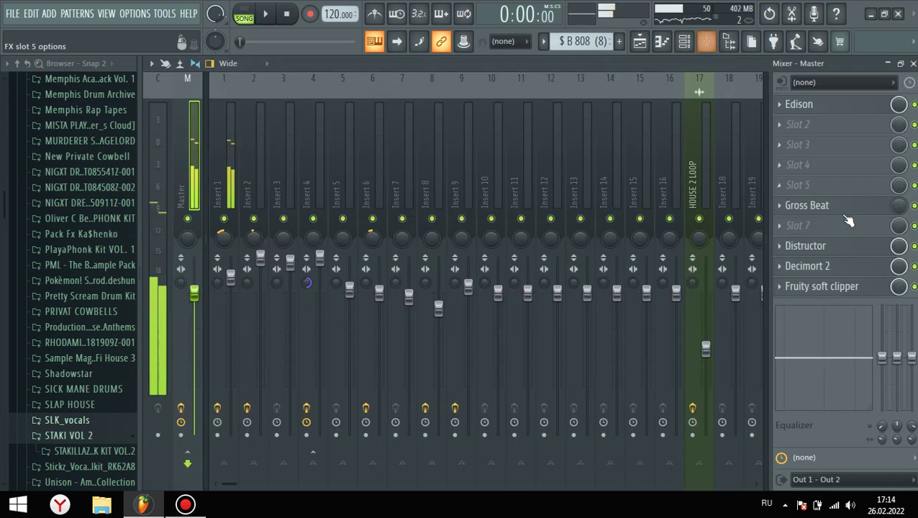
left_click(791, 209)
left_click(856, 205)
left_click(794, 207)
left_click(791, 207)
right_click(787, 207)
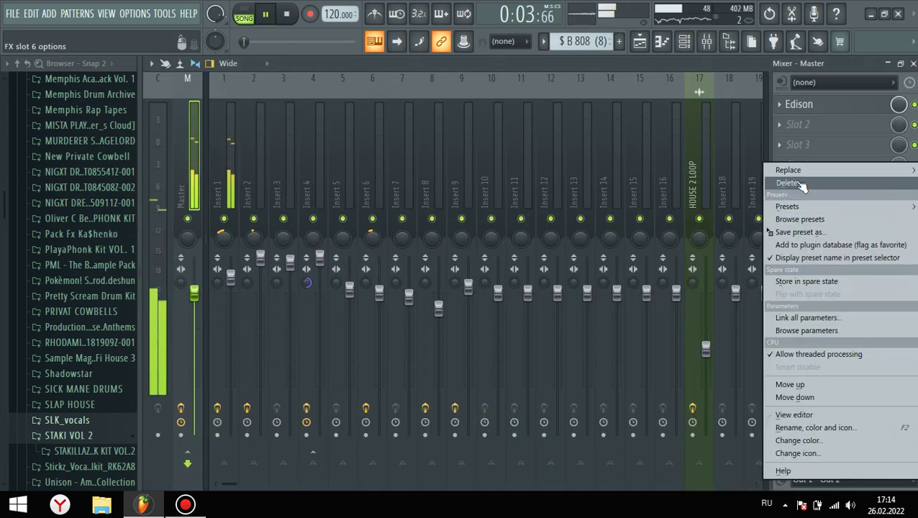
left_click(800, 185)
Load Gross Beat into slot 7 of the Master, in place of the mistakenly added Newtime.
left_click(912, 63)
key("space")
left_click(693, 38)
left_click(705, 41)
key("space")
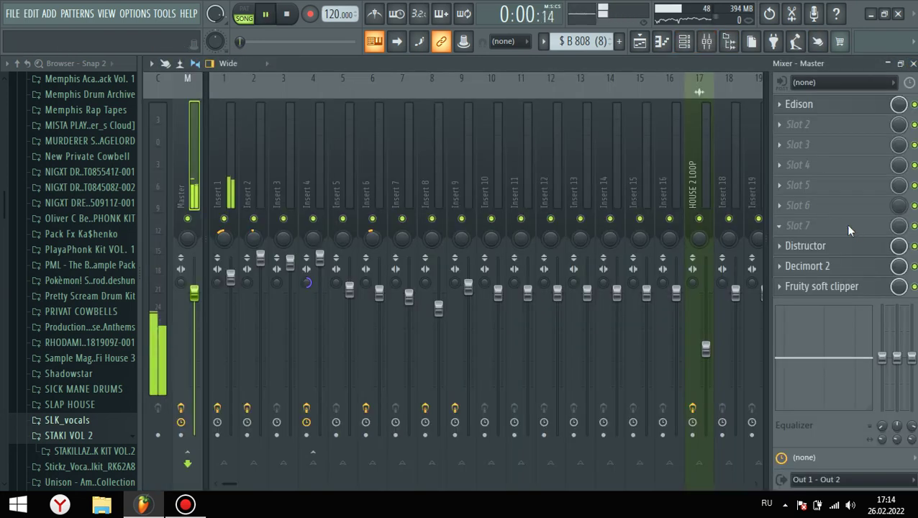
left_click(846, 224)
left_click(590, 307)
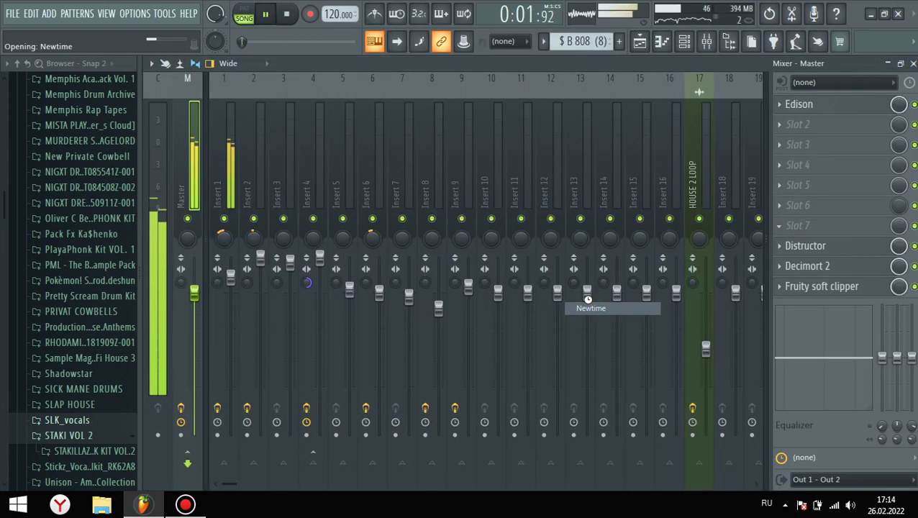
left_click(779, 226)
left_click(794, 183)
left_click(808, 235)
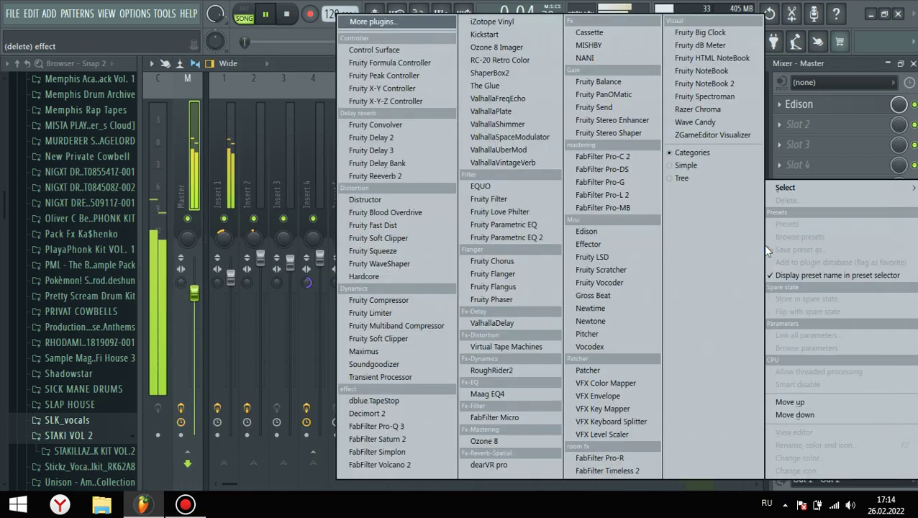
left_click(594, 296)
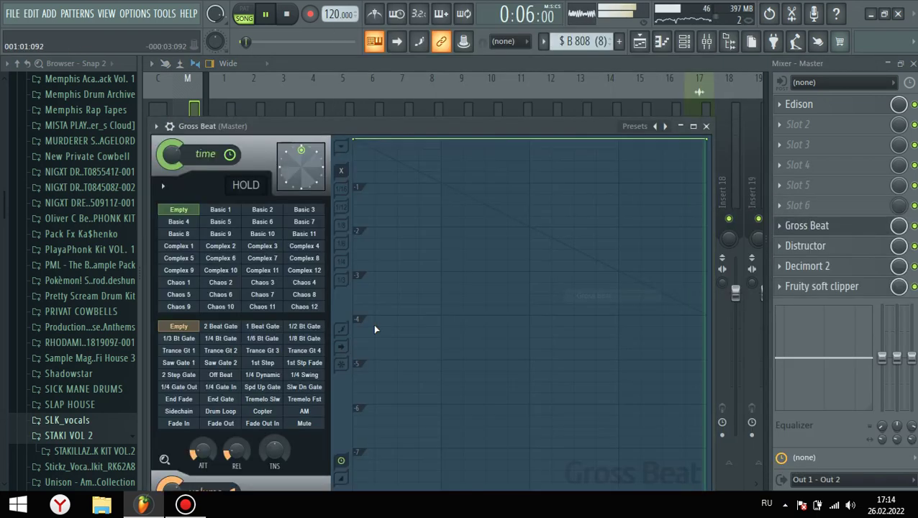
Browse the envelope shapes of Gross Beat's volume presets, including 1/4 Gate Out, Sidechain and Drum Loop.
left_click(225, 363)
left_click(299, 362)
left_click(276, 376)
left_click(271, 350)
left_click(269, 339)
left_click(297, 351)
left_click(315, 341)
left_click(277, 383)
left_click(264, 374)
left_click(224, 365)
left_click(181, 386)
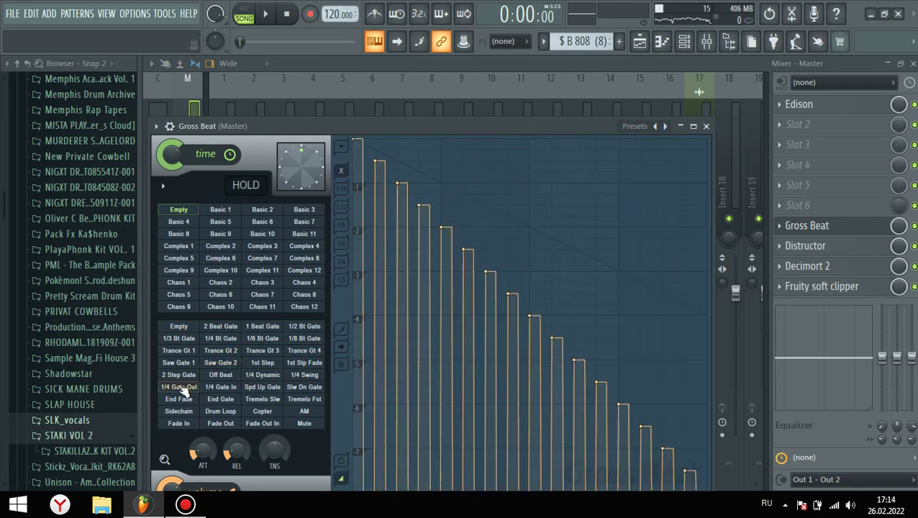
left_click(185, 410)
left_click(223, 412)
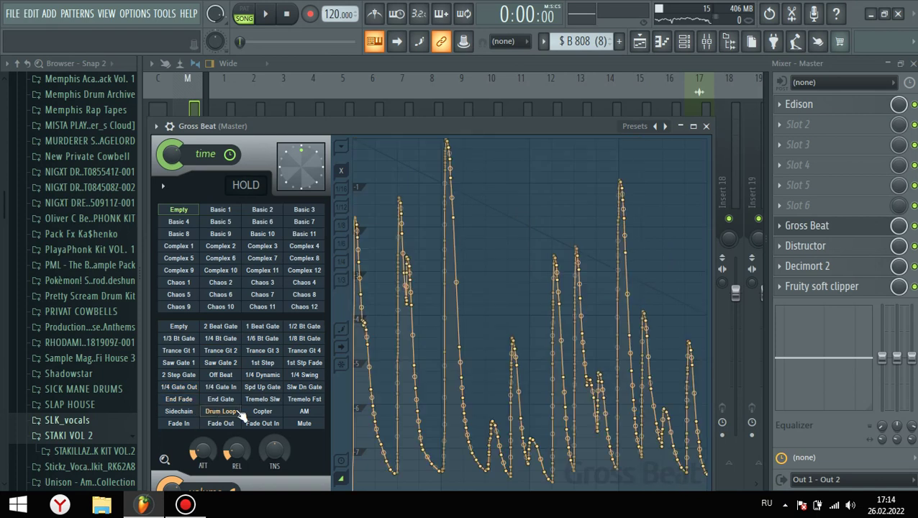
Audition Gross Beat's Trance Gt 3, Slw Dn Gate and Tremelo Slw volume presets during song playback.
left_click(298, 390)
left_click(312, 378)
left_click(253, 377)
left_click(261, 352)
key("space")
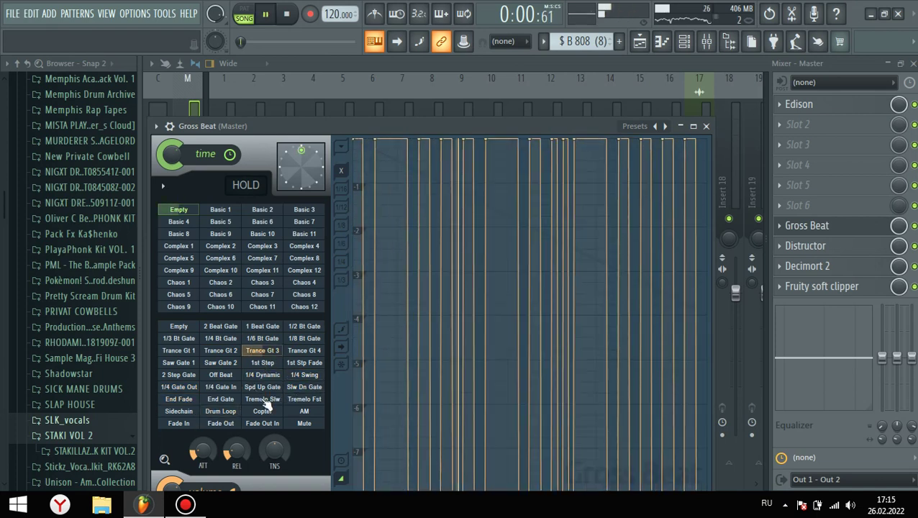
left_click(303, 388)
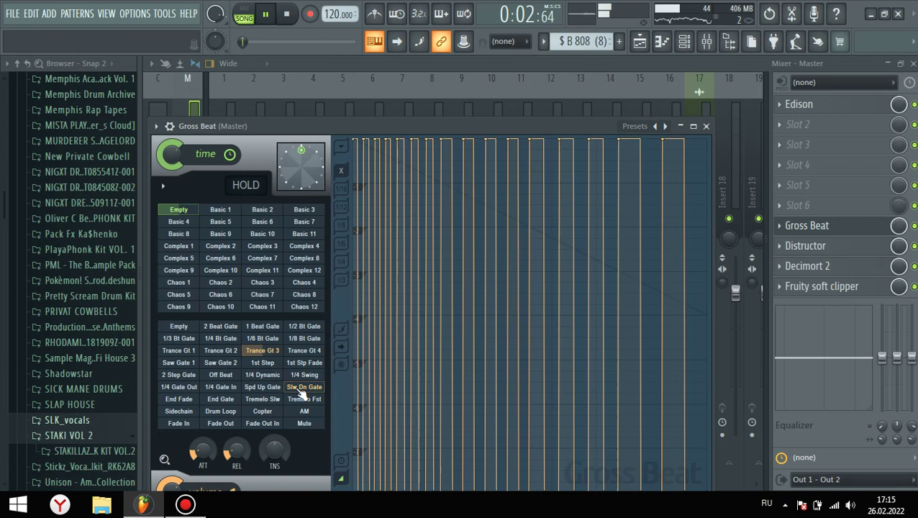
left_click(263, 400)
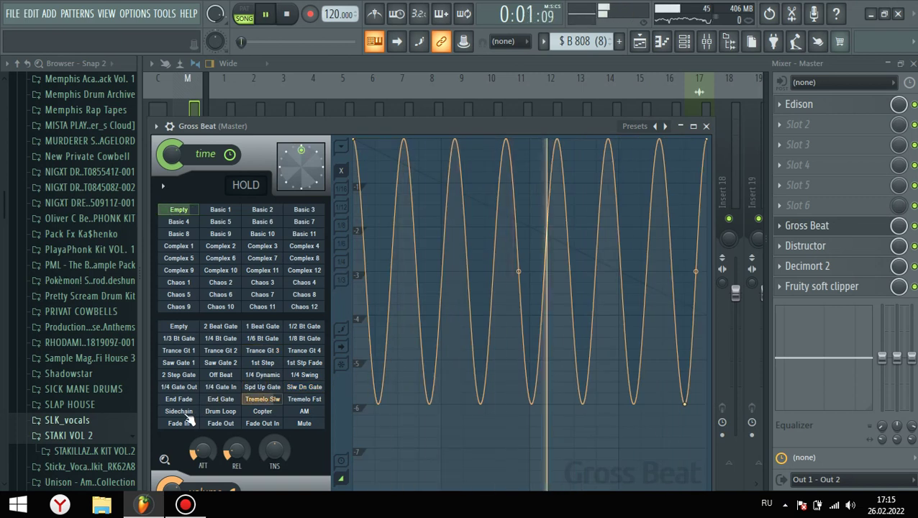
left_click(220, 410)
key("space")
Compare the 1/4 Gate In and Spd Up Gate volume presets, and set Gross Beat to Slw Dn Gate.
left_click(300, 362)
left_click(225, 353)
left_click(186, 388)
left_click(259, 388)
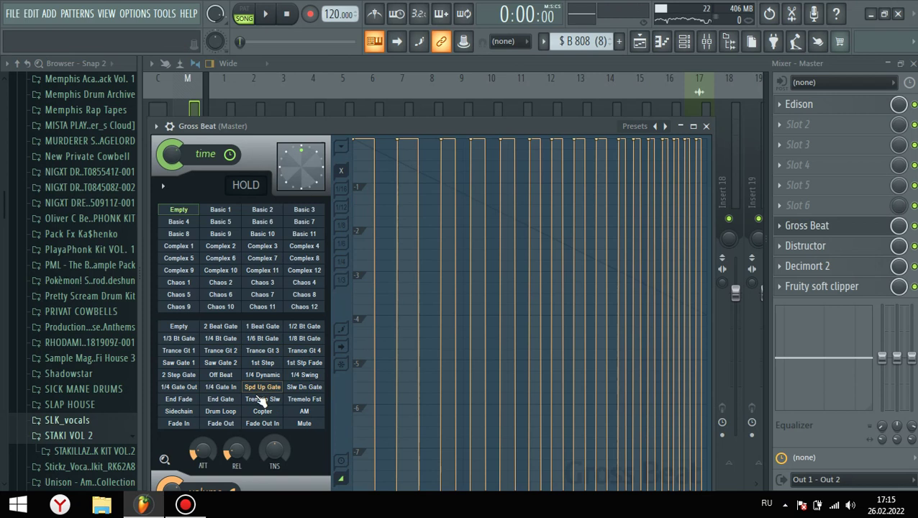
left_click(223, 388)
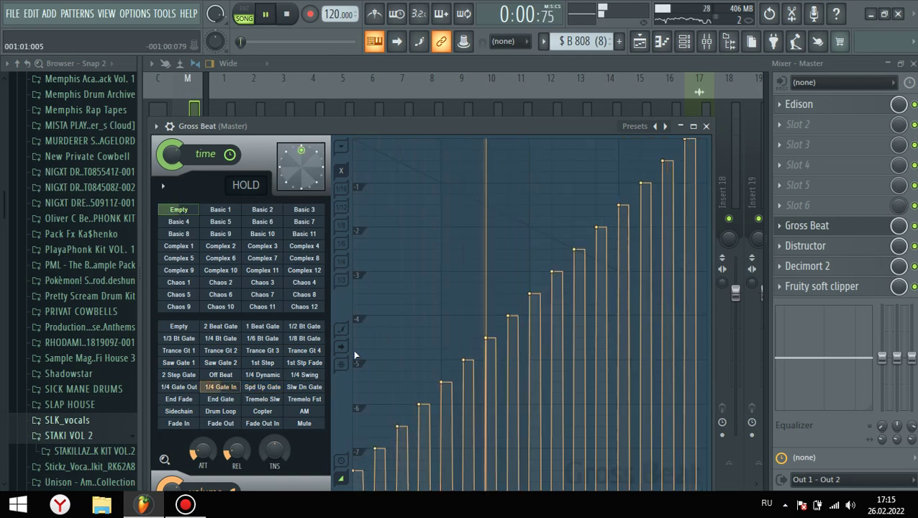
left_click(275, 388)
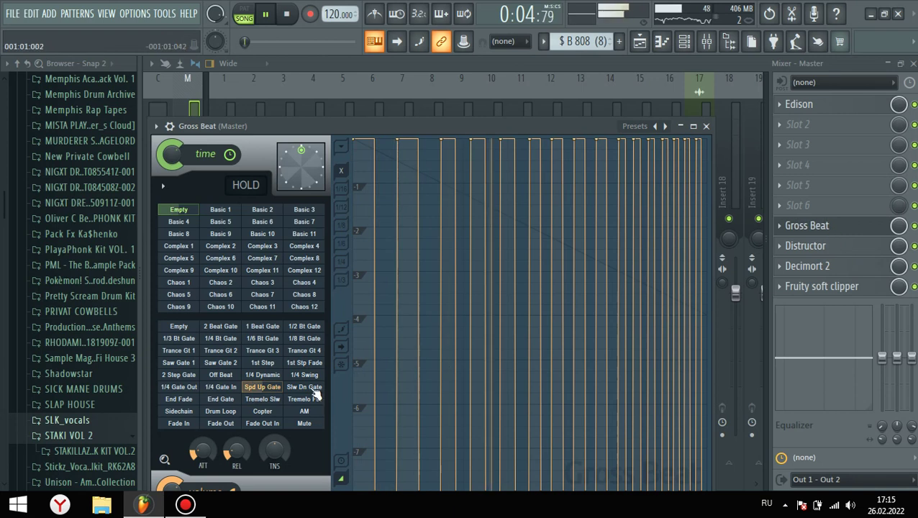
left_click(314, 390)
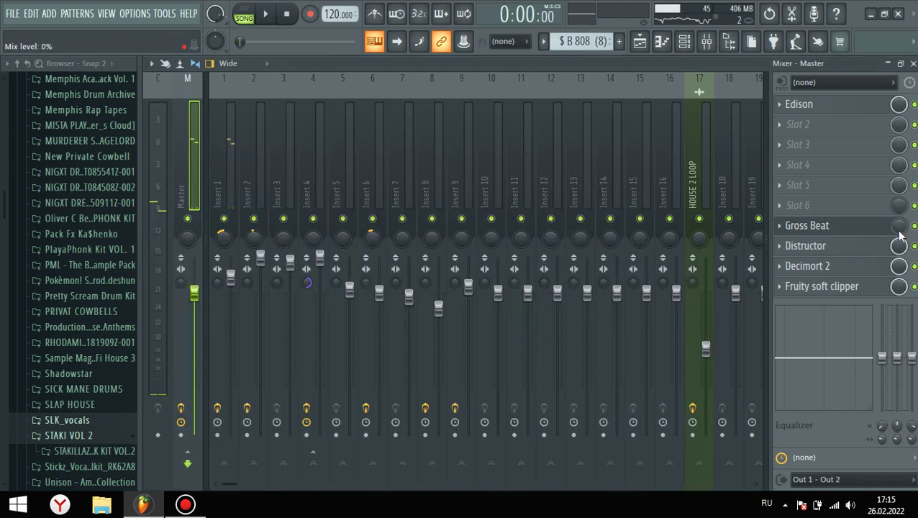
Create an automation clip for Gross Beat's mix level on the Master at 0%, and close the plugin.
right_click(900, 235)
left_click(857, 312)
left_click(912, 65)
key("space")
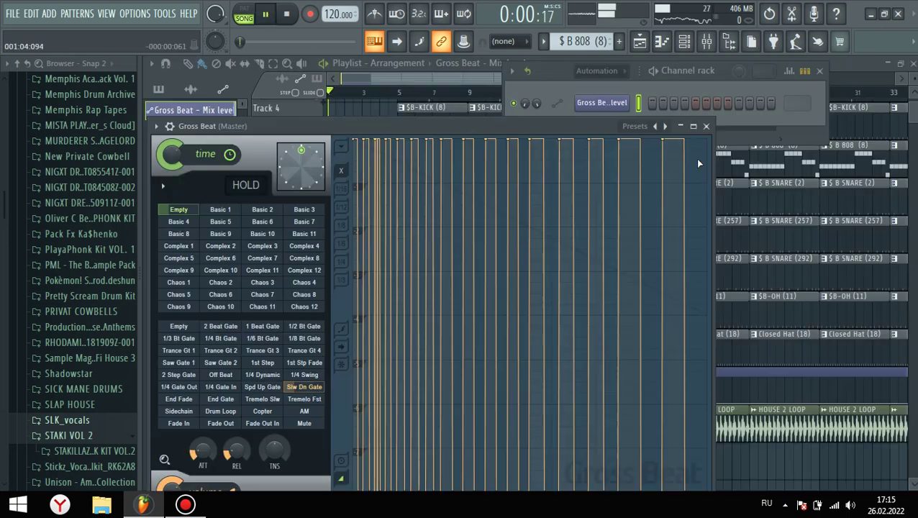
left_click(707, 127)
Add points to the Gross Beat - Mix level clip so it holds 100% from bar 4 to bar 5 and 0% elsewhere.
scroll(368, 396, "up", 2)
scroll(368, 397, "up", 5)
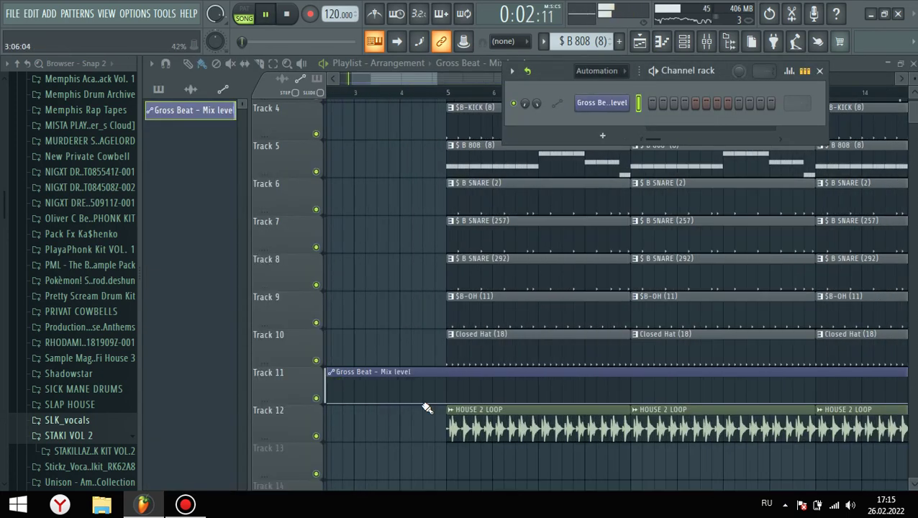
right_click(399, 402)
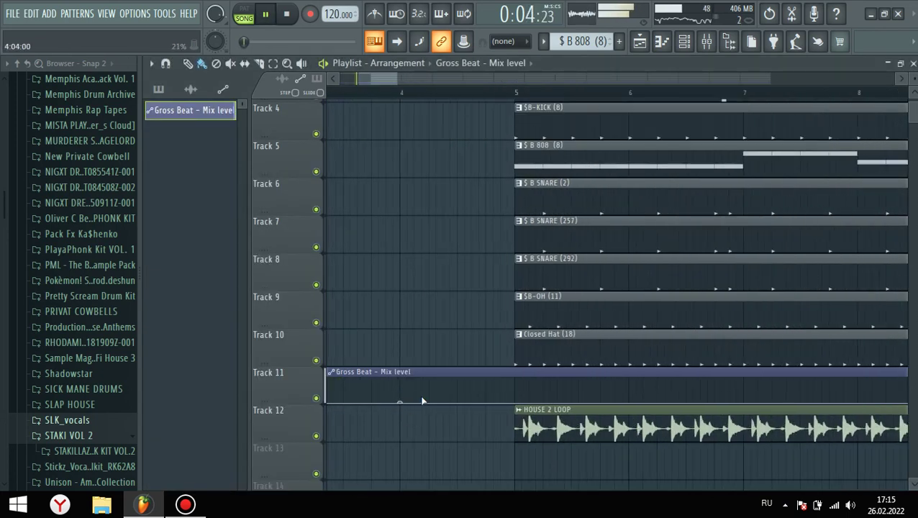
right_click(401, 382)
right_click(537, 379)
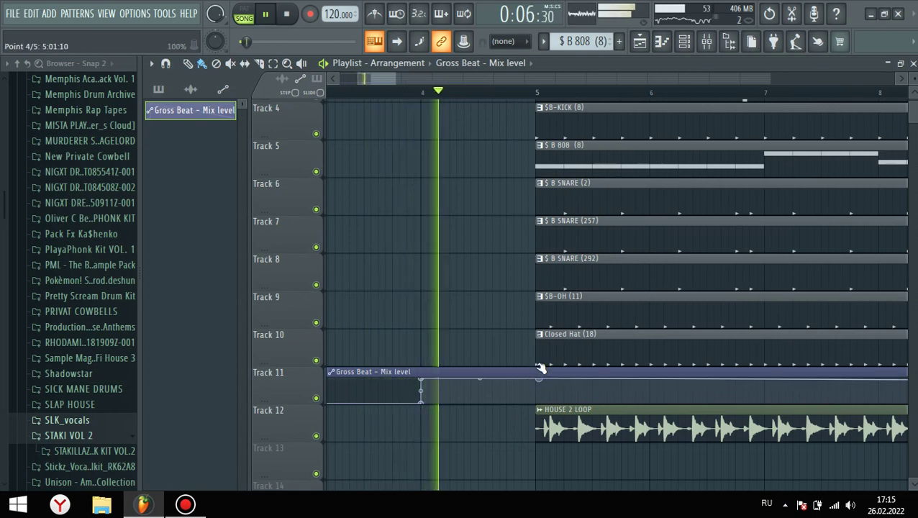
right_click(536, 400)
key("space")
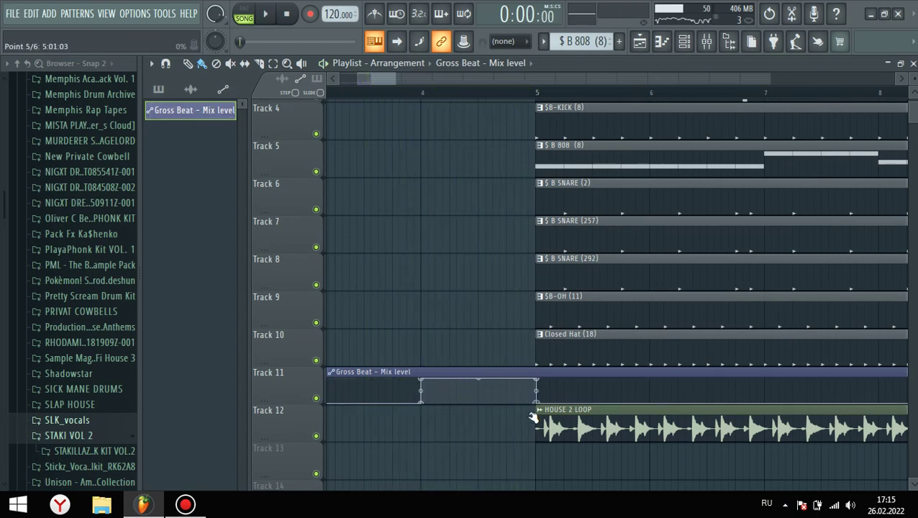
Place a $ B 808 (8) clip on Track 5 and a $B-KICK (8) clip on Track 4 at bar 1.
scroll(503, 317, "up", 3)
scroll(507, 312, "down", 4)
left_click(598, 270)
left_click(348, 268)
key("space")
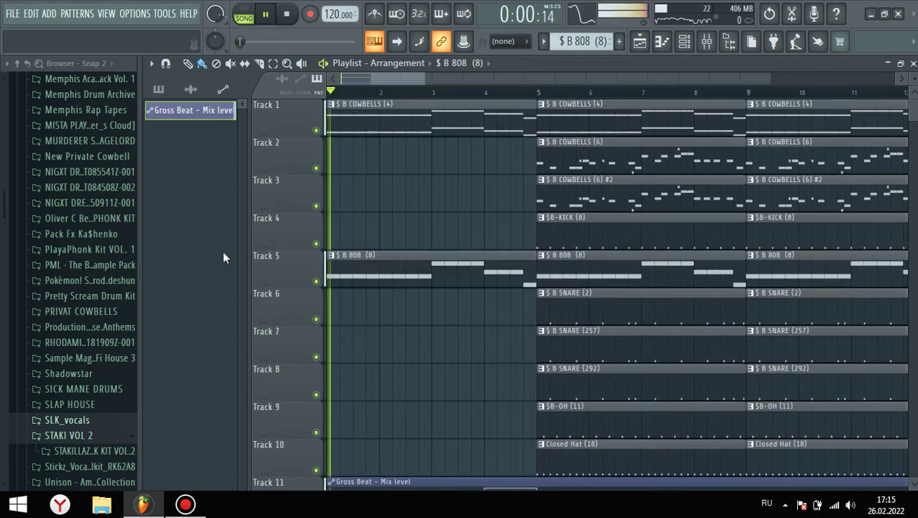
left_click_drag(560, 231, 338, 224)
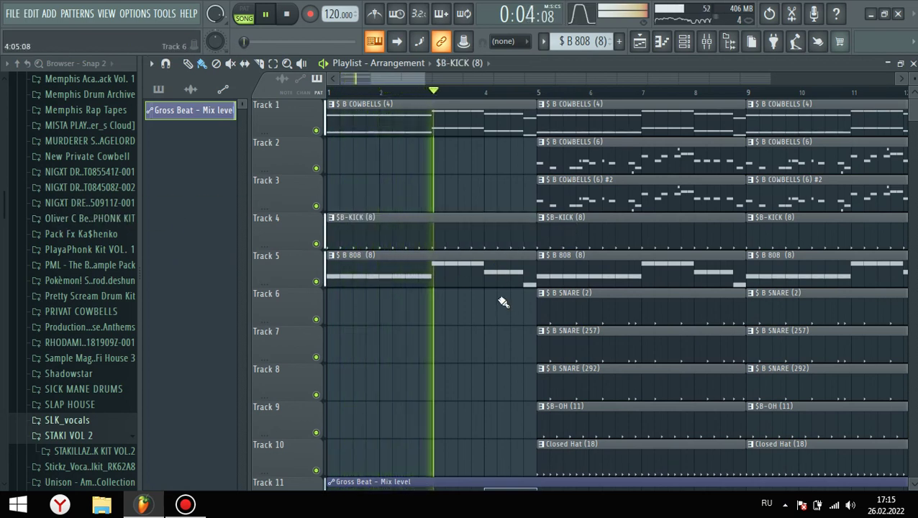
Move the Gross Beat - Mix level clip to Track 14 and delete the HOUSE 2 LOOP clips before bar 13 on Track 12.
scroll(523, 351, "up", 3)
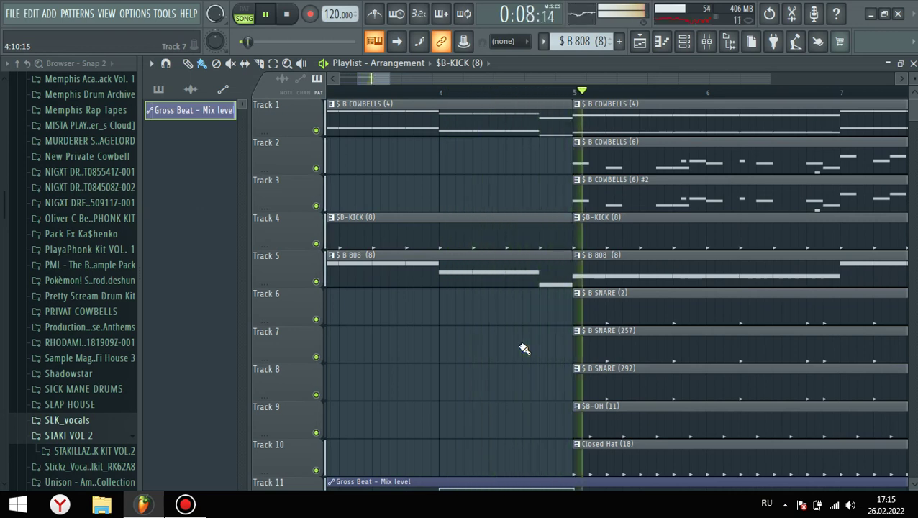
scroll(583, 304, "down", 5)
scroll(506, 276, "down", 4)
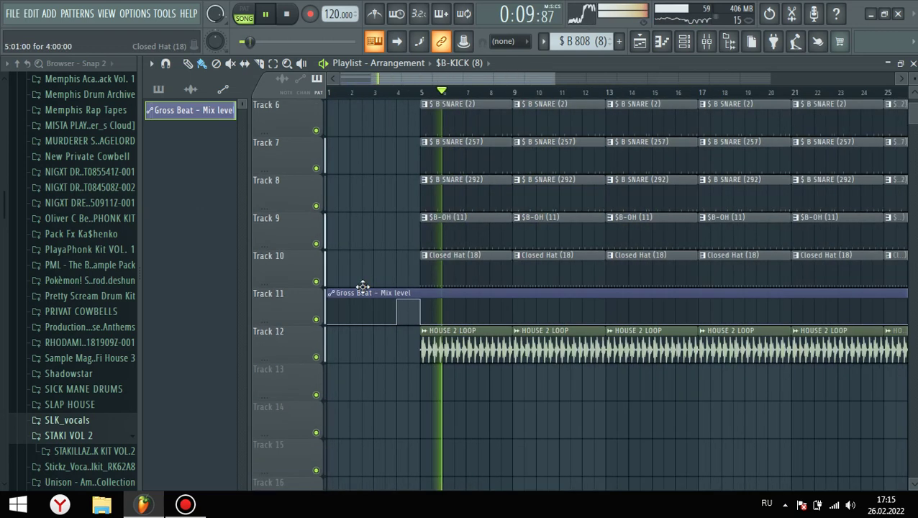
left_click_drag(351, 290, 248, 418)
right_click(572, 360)
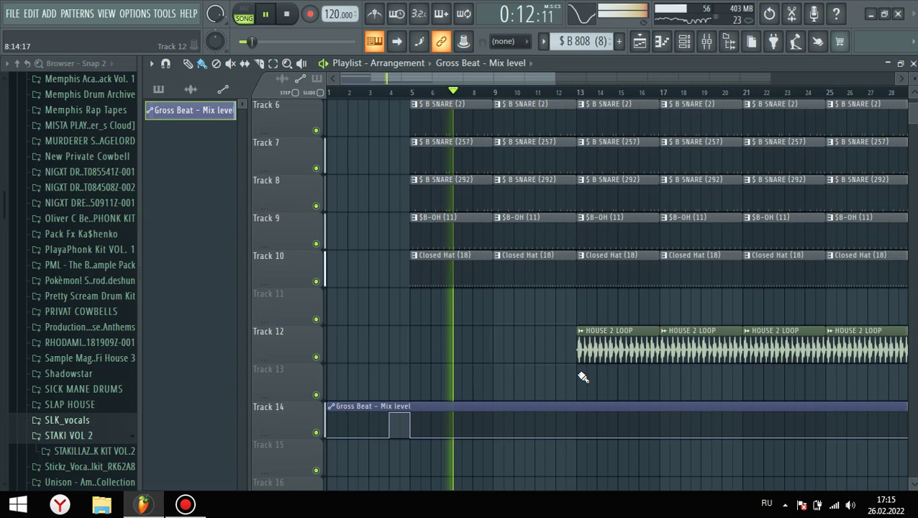
Review the arrangement and replay the transition from just after bar 4 into bar 5.
scroll(569, 386, "up", 2)
scroll(405, 373, "up", 3)
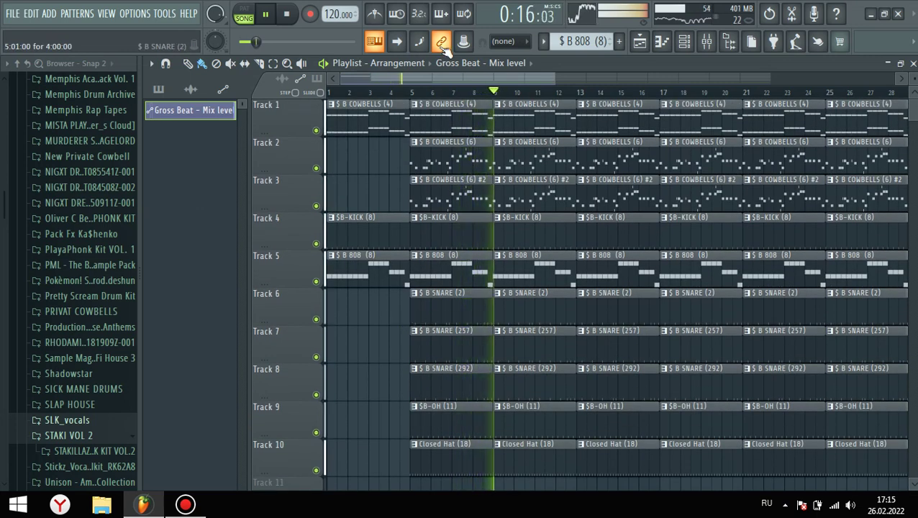
scroll(369, 283, "down", 4)
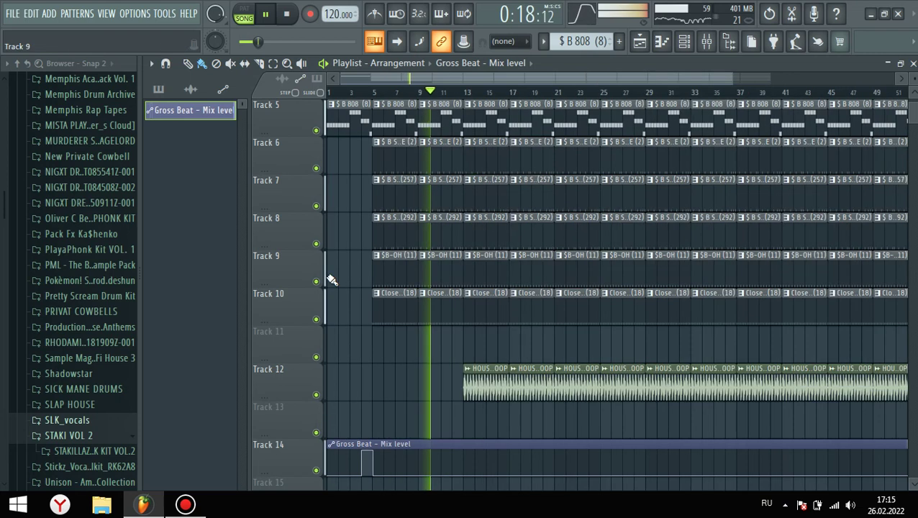
scroll(358, 279, "up", 7)
key("space")
key("space")
scroll(450, 248, "up", 3)
left_click(462, 91)
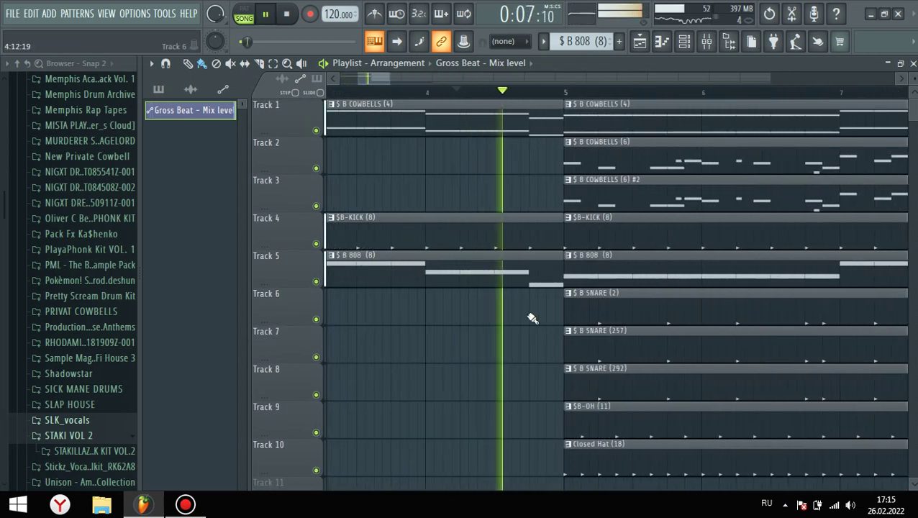
scroll(554, 309, "down", 4)
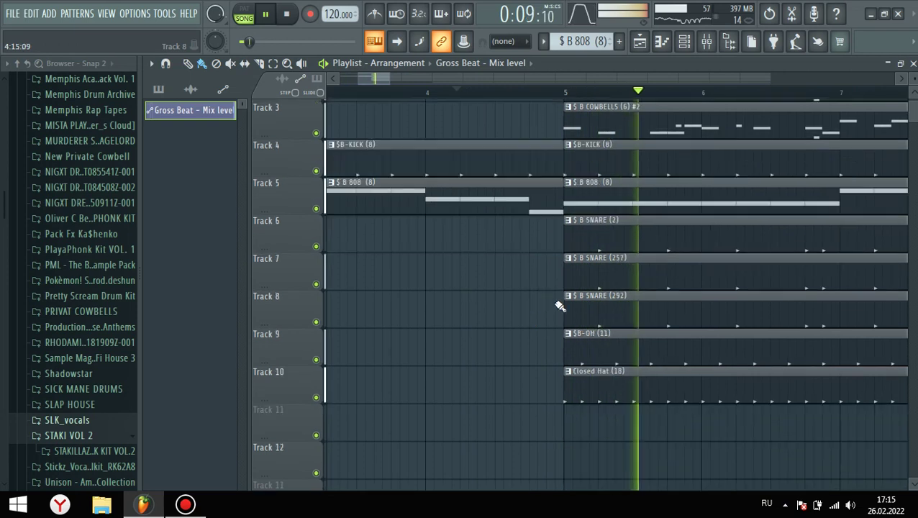
scroll(568, 302, "down", 3)
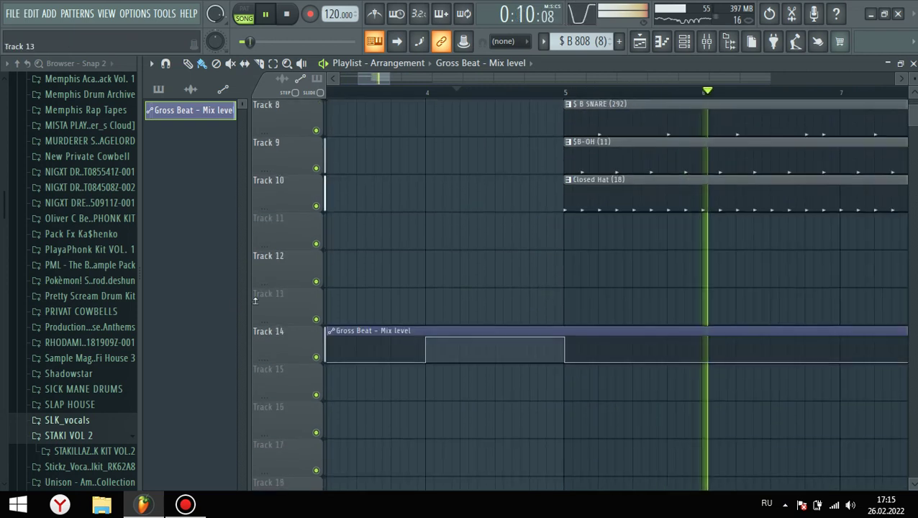
Open NIGXT DREXM DRUM KIT VOL.2 in the sample browser and move the Gross Beat - Mix level clip to Track 18.
left_click(86, 188)
left_click(85, 187)
left_click(86, 172)
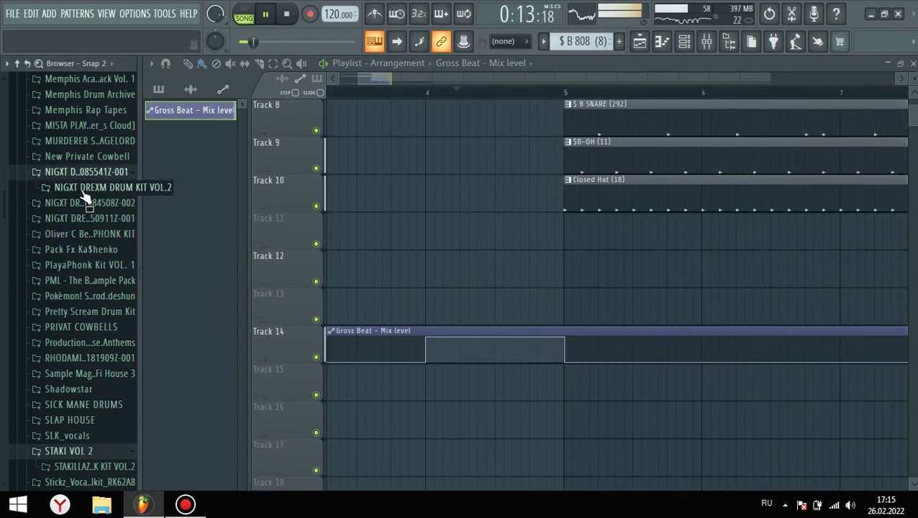
left_click(88, 187)
left_click(72, 281)
left_click_drag(543, 330, 360, 493)
Preview the weird lol sample in the MY TAGS folder, stop song playback, and collapse the folder.
scroll(93, 160, "down", 4)
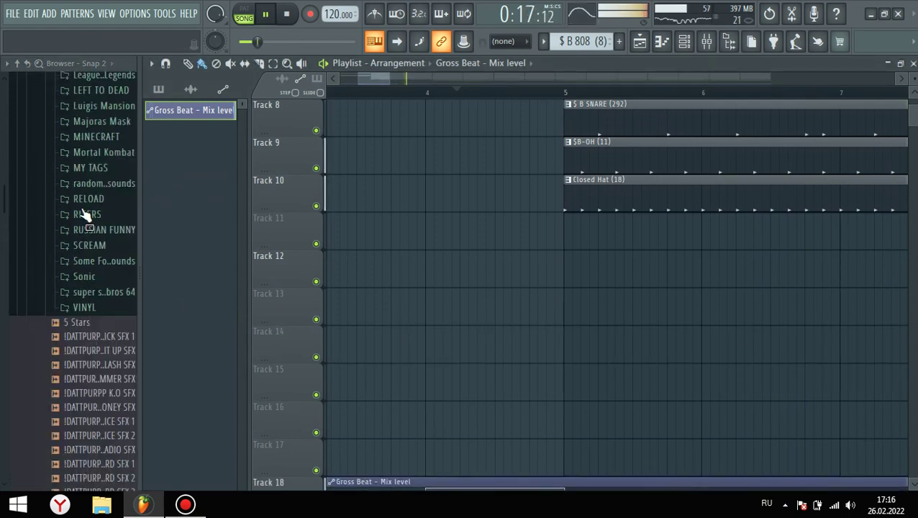
left_click(98, 159)
left_click(96, 199)
key("space")
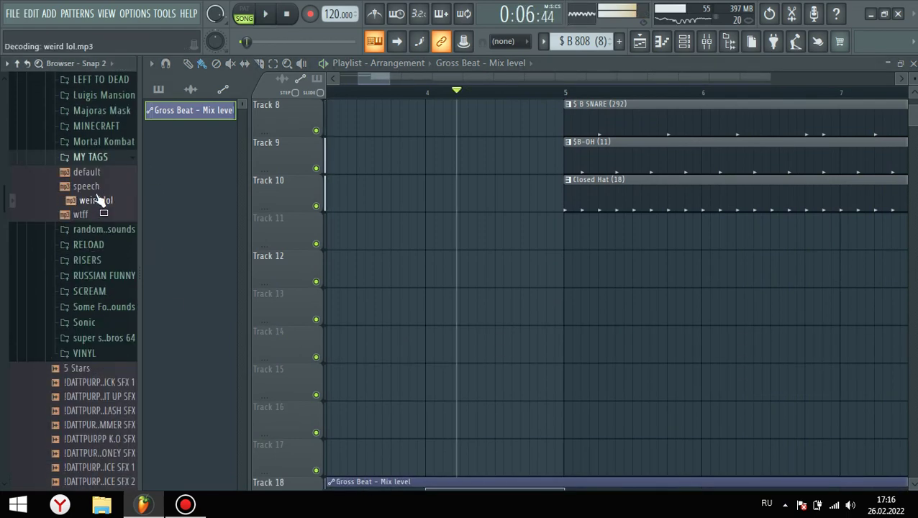
left_click(91, 158)
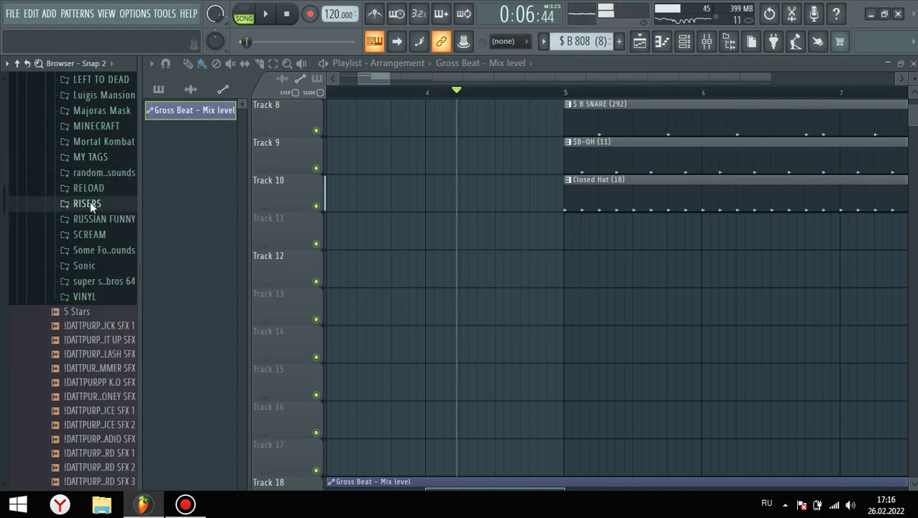
Preview samples in the RISERS folder and collapse it again.
left_click(90, 203)
left_click(94, 290)
scroll(91, 243, "up", 1)
left_click(92, 242)
left_click(88, 172)
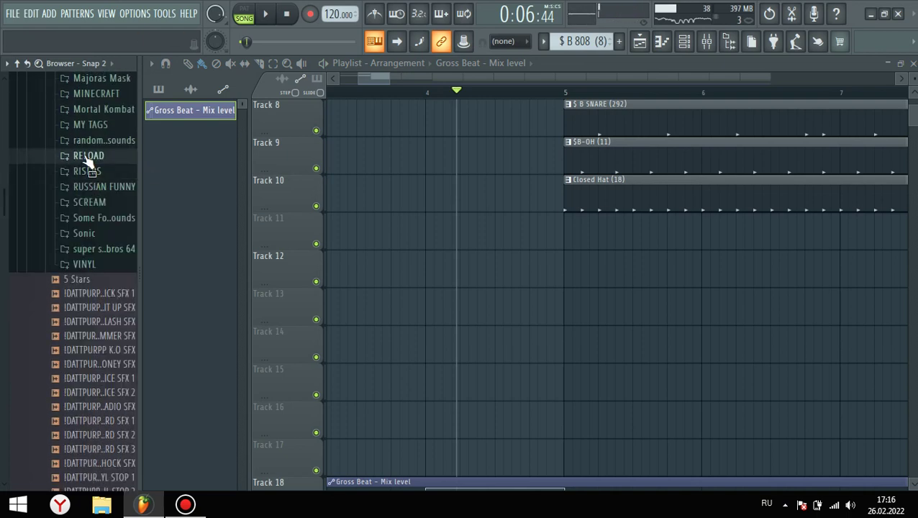
Preview samples in the RELOAD folder, start song playback, and collapse the folder.
left_click(87, 156)
left_click(93, 213)
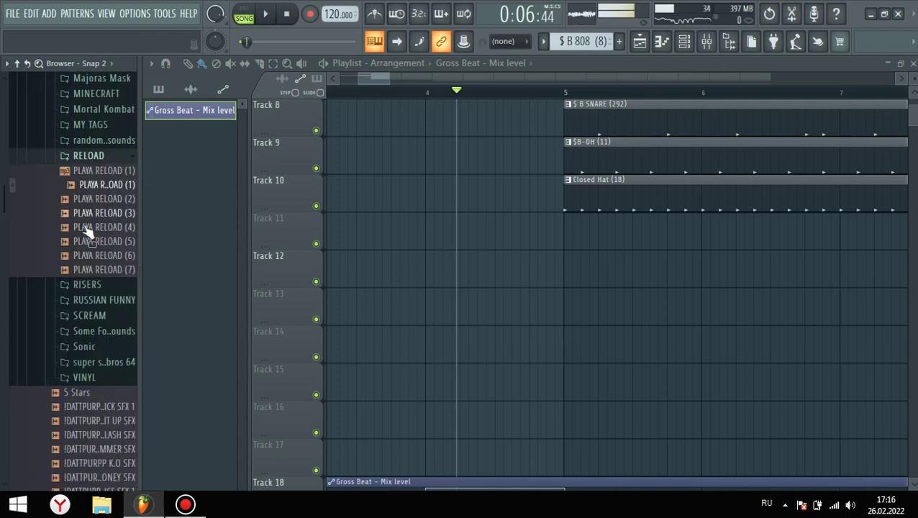
left_click(89, 145)
key("space")
left_click(87, 144)
left_click(88, 156)
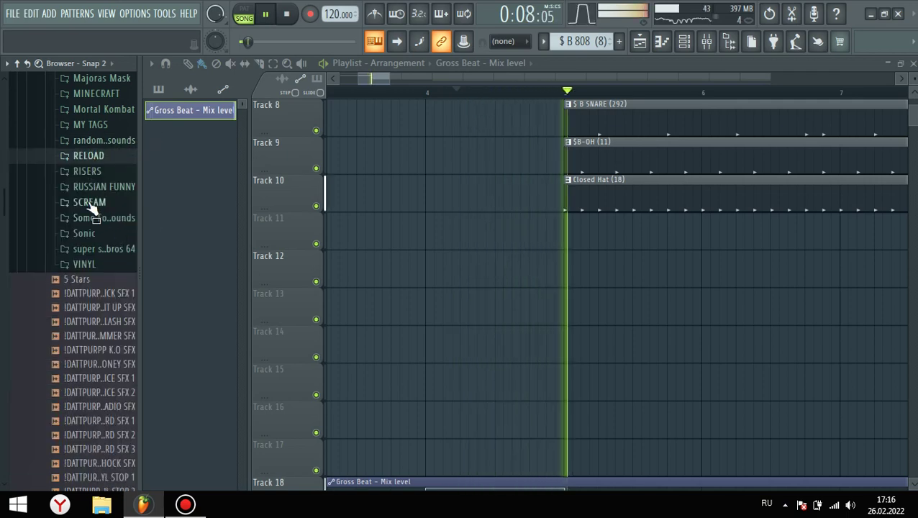
Open the GUNS folder, preview its samples, and place PLAYA GUNS (10) on Track 12 at bar 5.
scroll(95, 240, "up", 6)
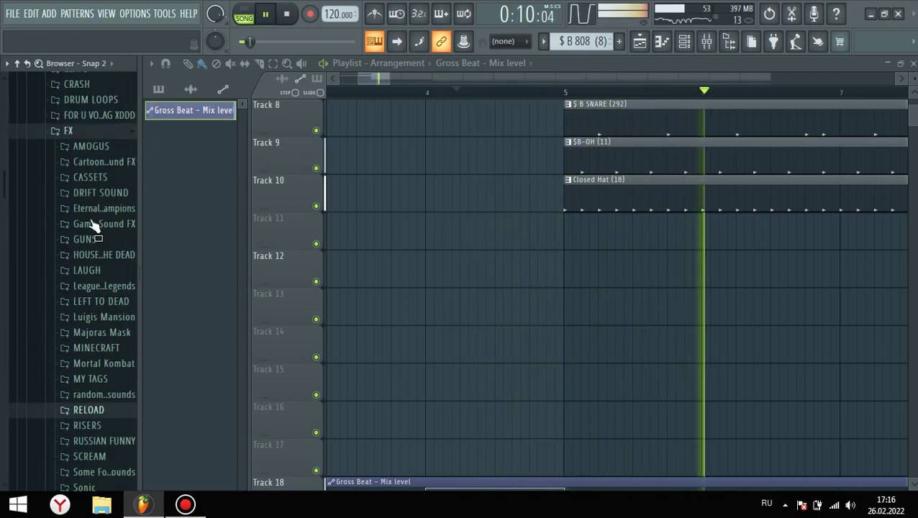
left_click(84, 238)
left_click(92, 251)
key("space")
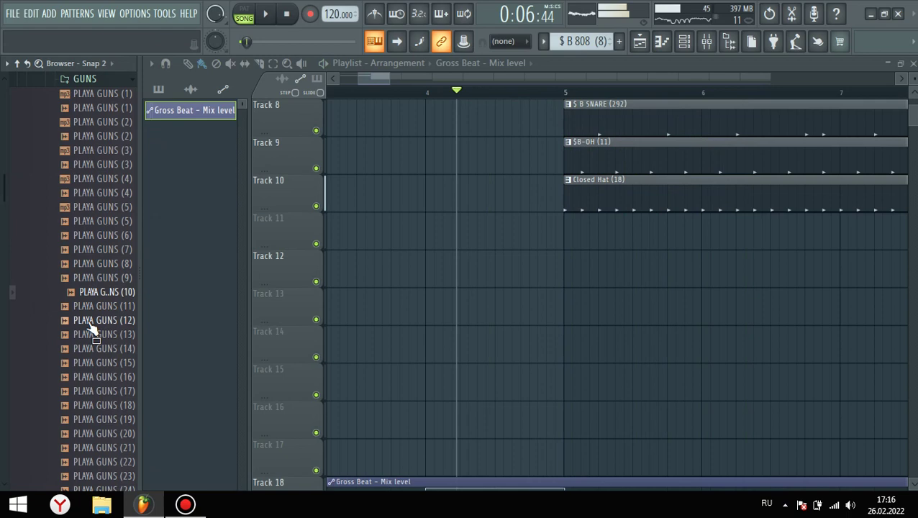
left_click_drag(92, 303, 585, 280)
key("space")
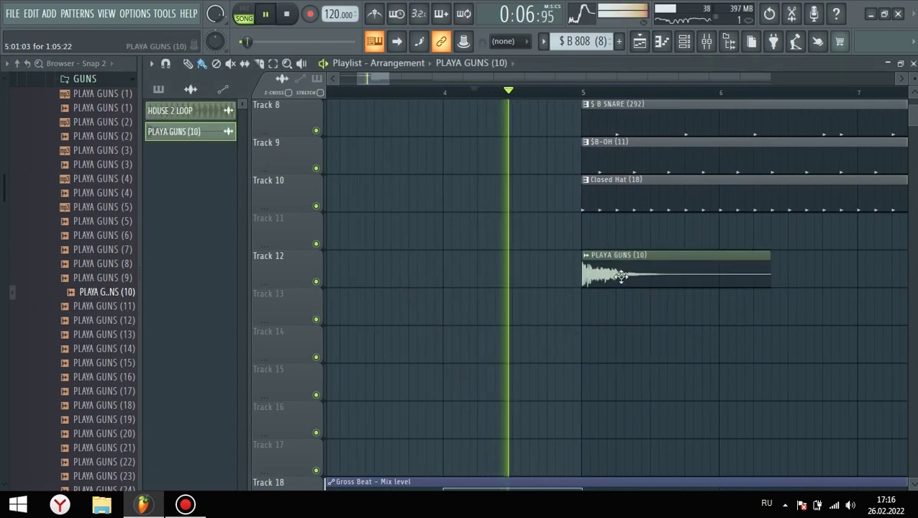
Open the channel settings of the PLAYA GUNS (10) clip on Track 12, adjust them, and close them.
double_click(619, 270)
left_click_drag(498, 217, 508, 225)
key("Escape")
Review the arrangement during playback from the gunshot at bar 5 to the HOUSE 2 LOOP entry at bar 13.
scroll(466, 288, "down", 6)
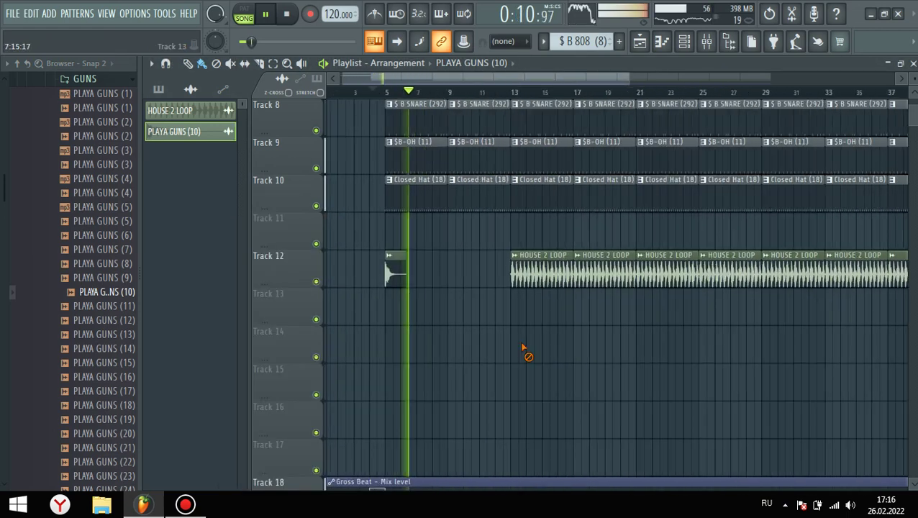
scroll(484, 330, "up", 3)
scroll(492, 348, "up", 4)
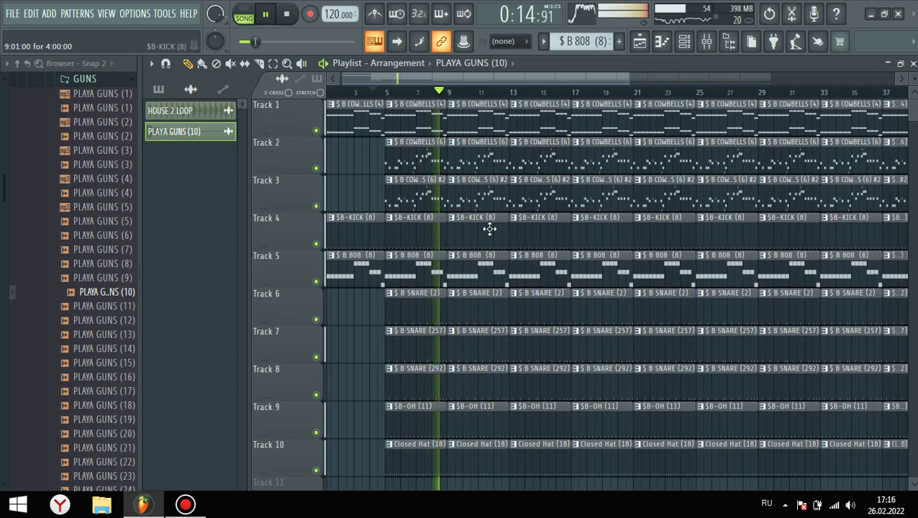
scroll(489, 229, "down", 5)
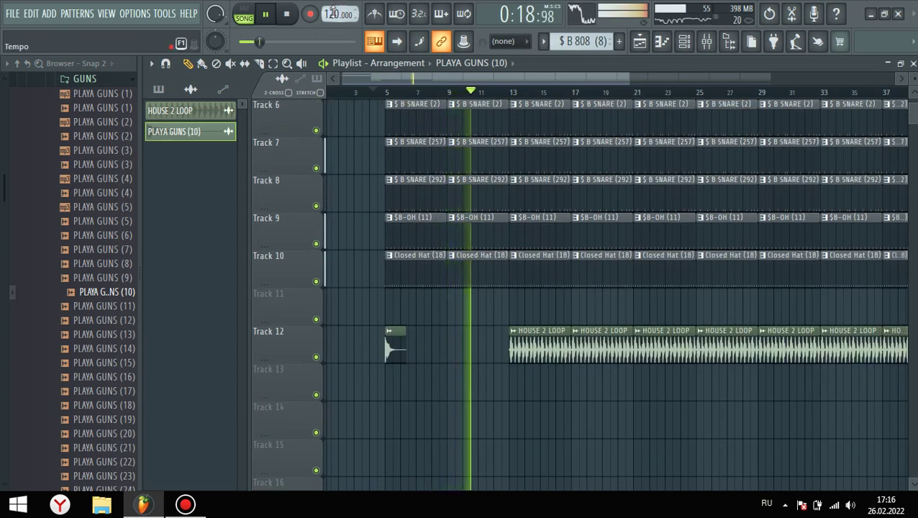
scroll(529, 173, "down", 4)
scroll(509, 207, "up", 6)
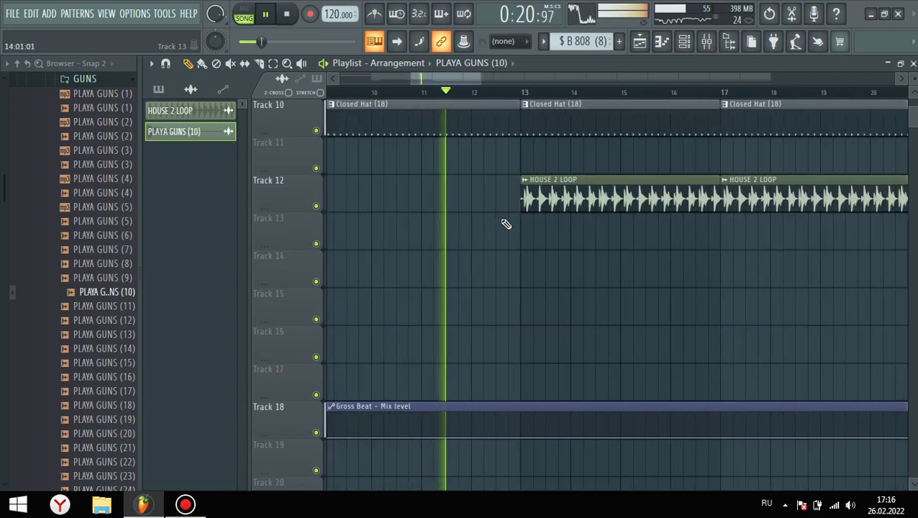
scroll(506, 224, "up", 4)
scroll(506, 224, "down", 4)
scroll(527, 345, "down", 5)
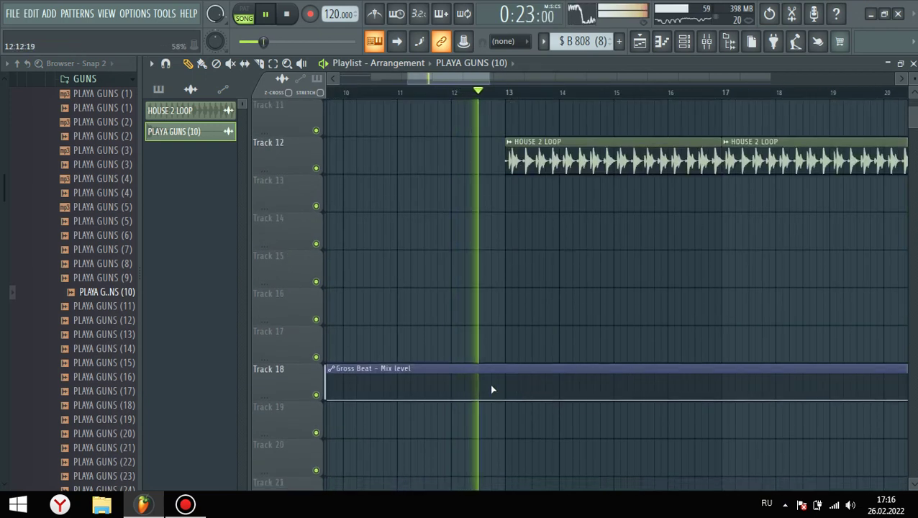
scroll(633, 359, "up", 3)
scroll(633, 358, "down", 4)
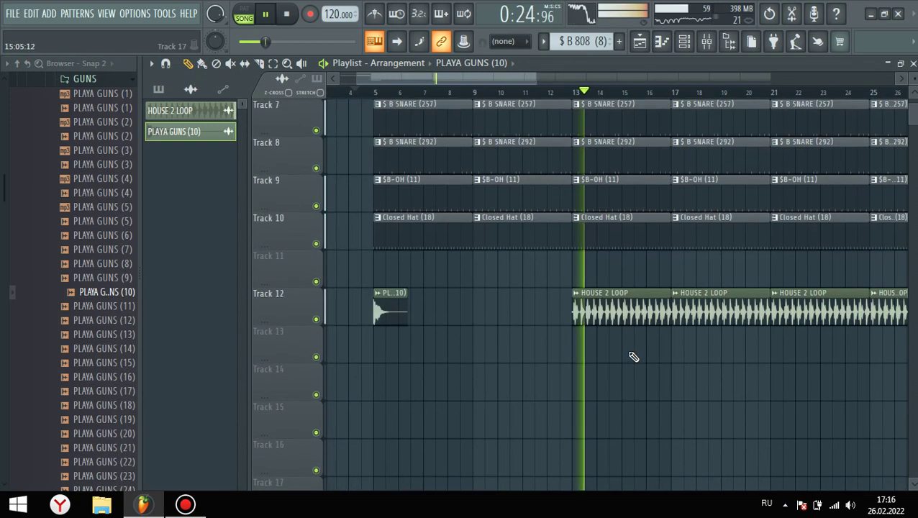
scroll(558, 374, "down", 1)
Restart playback just before bar 5 and check how the gunshot fits the transition.
key("space")
key("space")
scroll(557, 375, "up", 8)
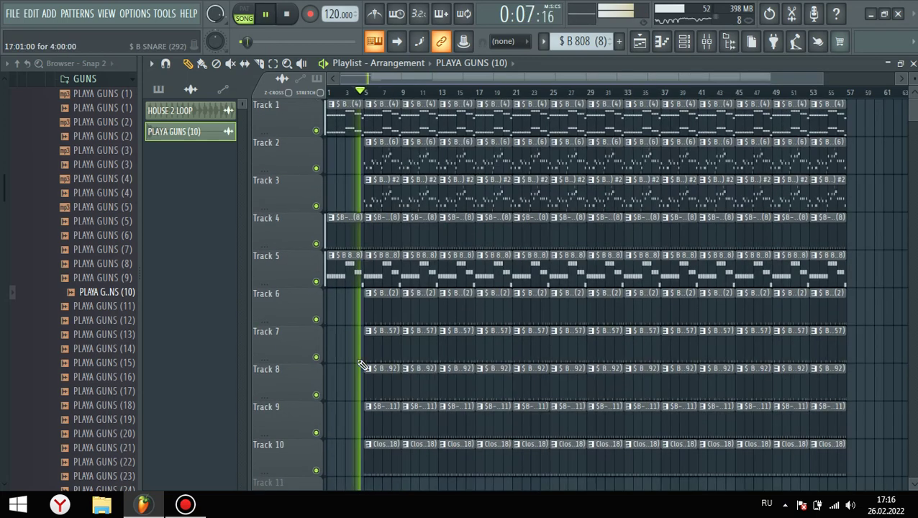
scroll(557, 375, "up", 3)
scroll(622, 364, "down", 5)
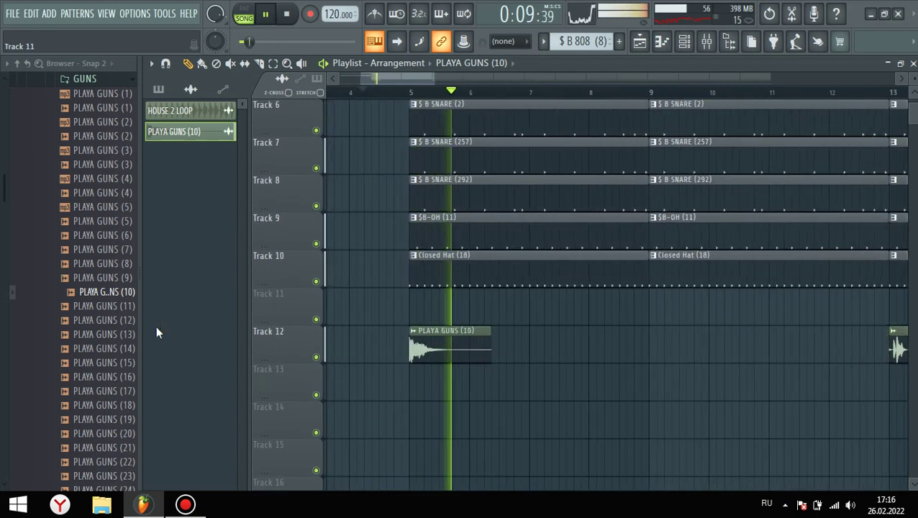
Preview PLAYA GUNS (17), place it on Track 13 at bar 5 beneath the first gunshot, and resume playback.
key("space")
left_click(89, 362)
scroll(107, 345, "down", 6)
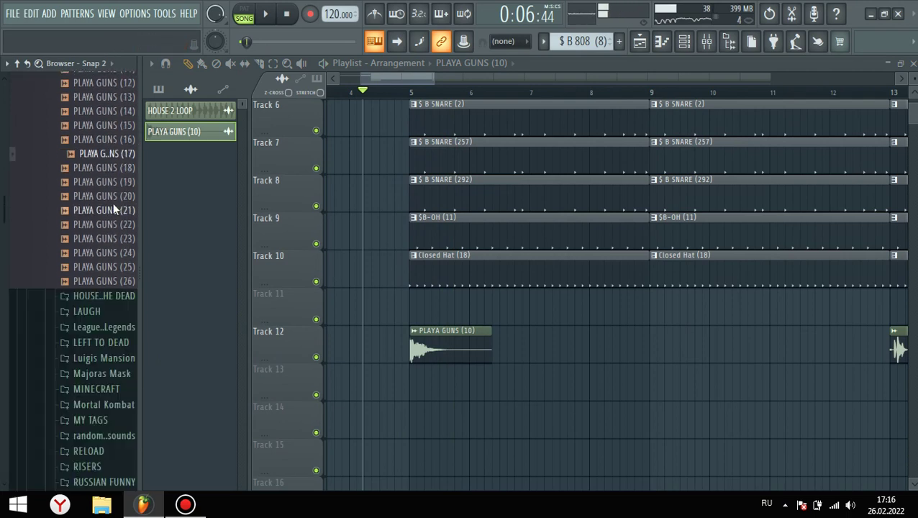
key("space")
left_click_drag(106, 139, 432, 388)
scroll(455, 393, "up", 2)
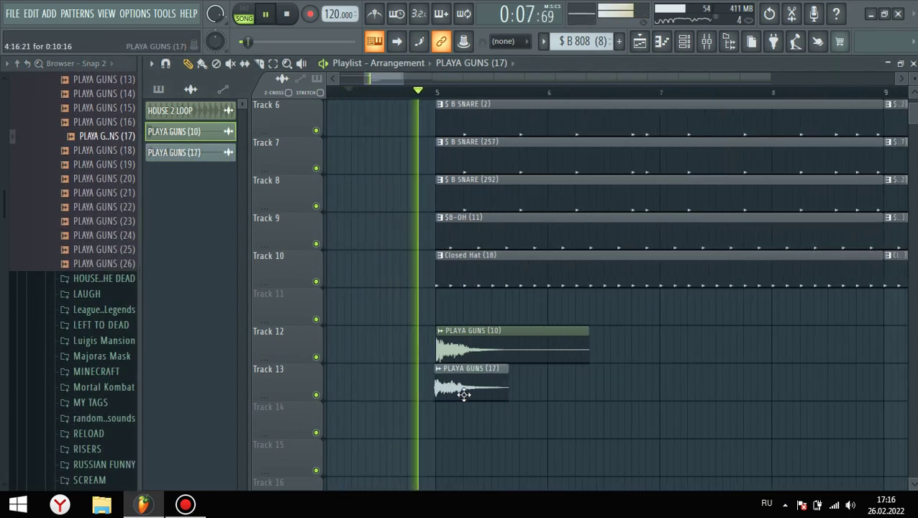
Listen to the layered gunshots at bar 5 and collapse the GUNS folder in the browser.
scroll(471, 329, "down", 6)
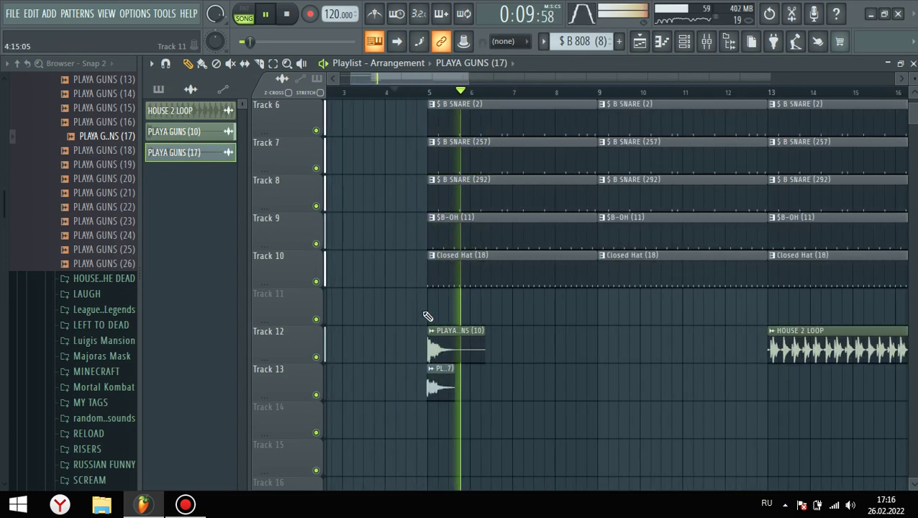
scroll(554, 316, "up", 5)
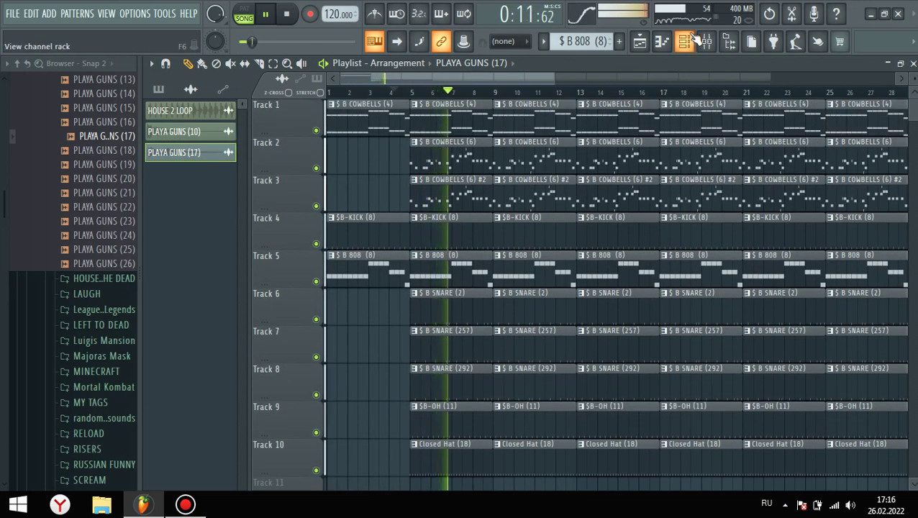
scroll(100, 201, "up", 6)
scroll(107, 205, "up", 4)
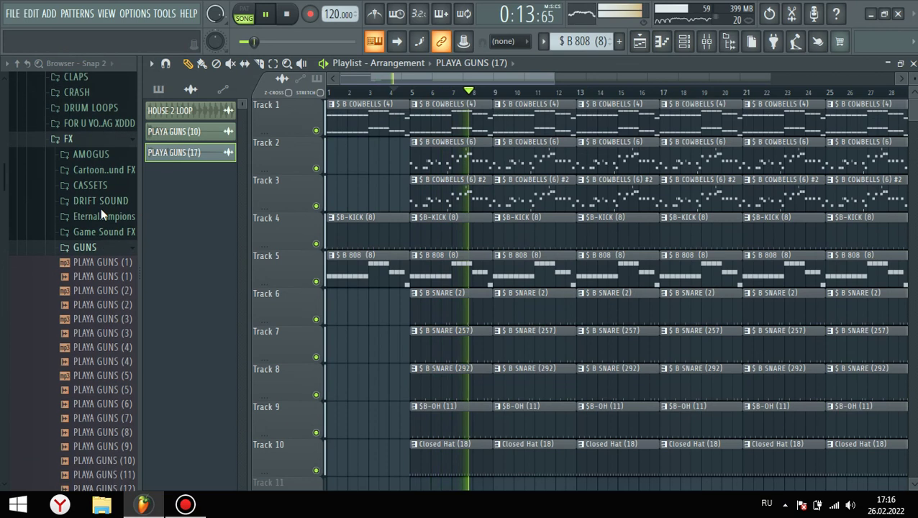
left_click(85, 250)
scroll(579, 242, "down", 4)
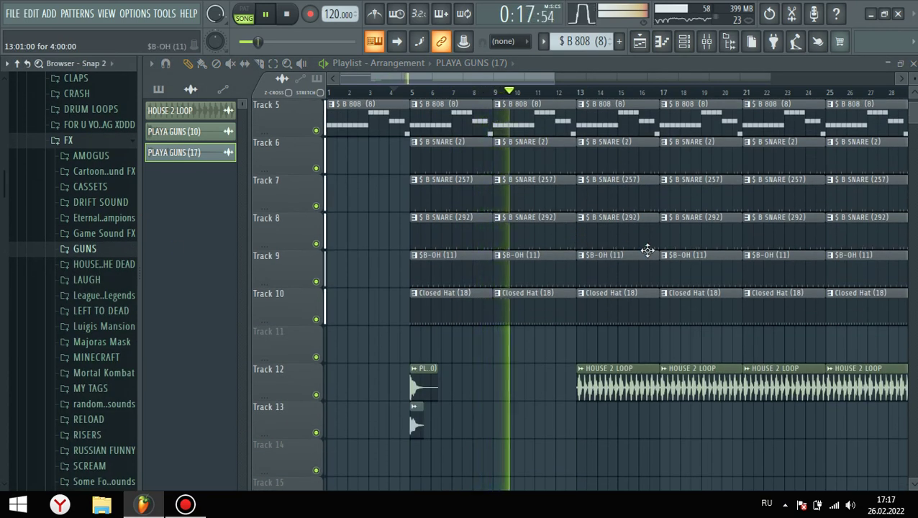
Examine the tracks around bar 13 during playback, where HOUSE 2 LOOP enters.
scroll(645, 248, "down", 4)
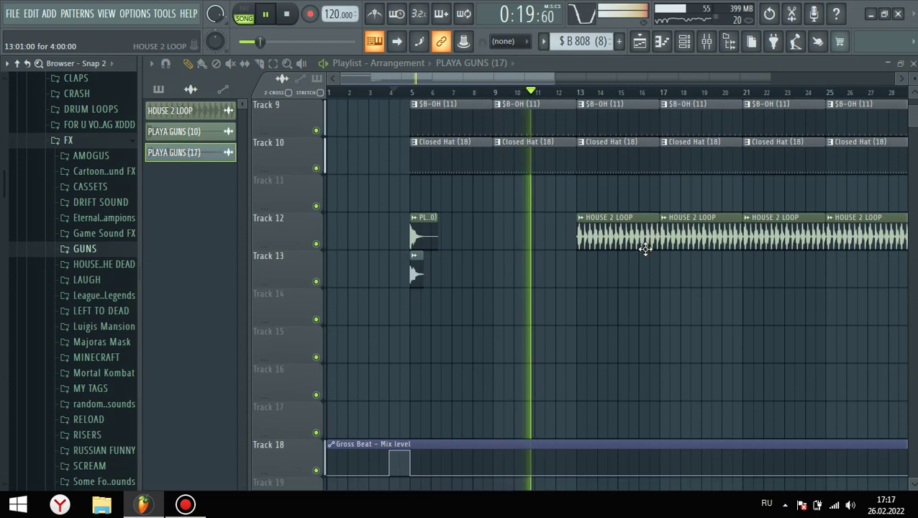
scroll(637, 273, "up", 3)
scroll(605, 273, "up", 4, "ctrl")
scroll(553, 272, "down", 4)
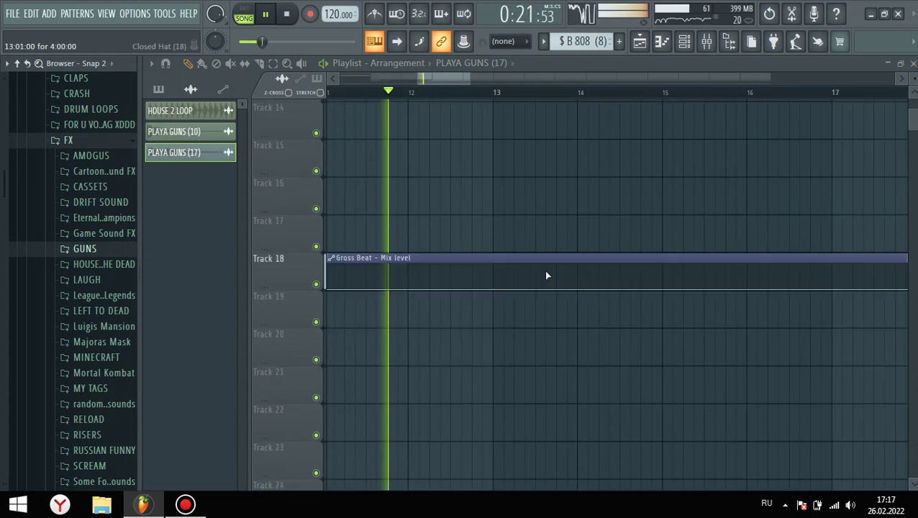
scroll(540, 274, "up", 3)
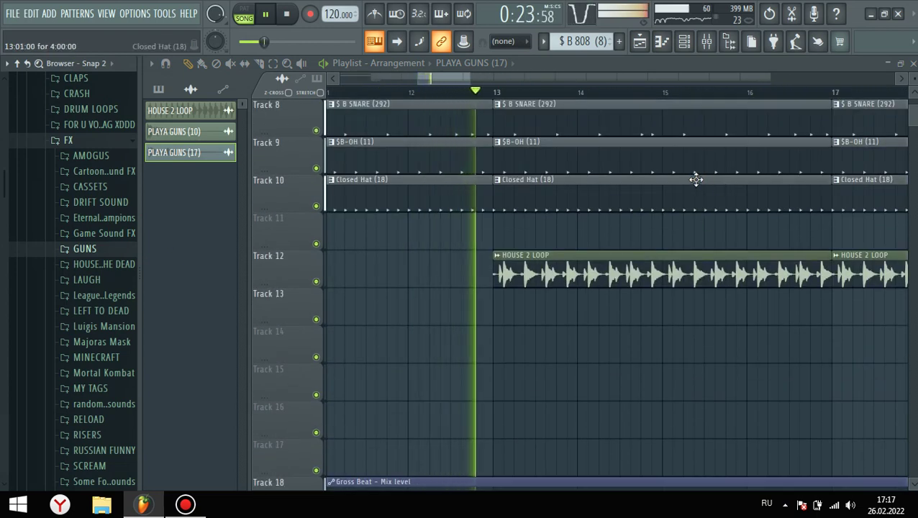
Set the song position to the middle of bar 12 and load dblue.TapeStop into slot 6 of the Master mixer track.
key("space")
left_click(454, 93)
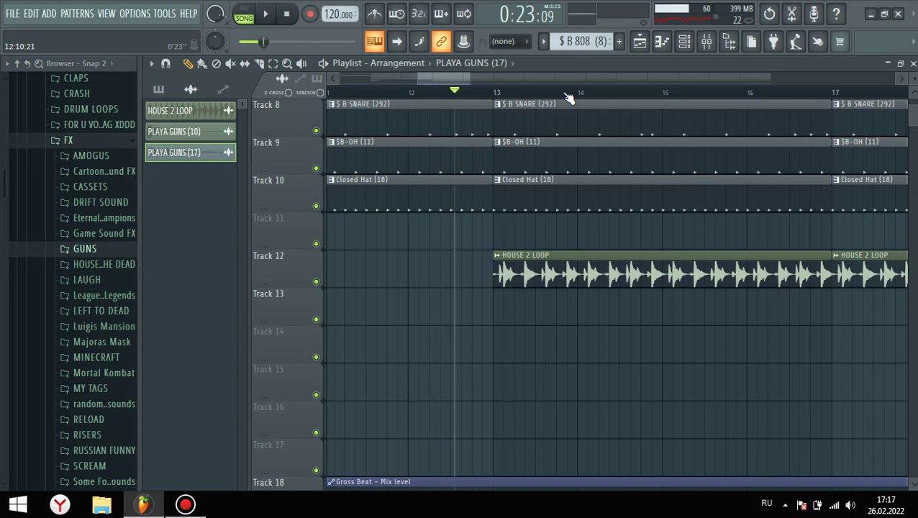
left_click(708, 44)
key("space")
left_click(780, 206)
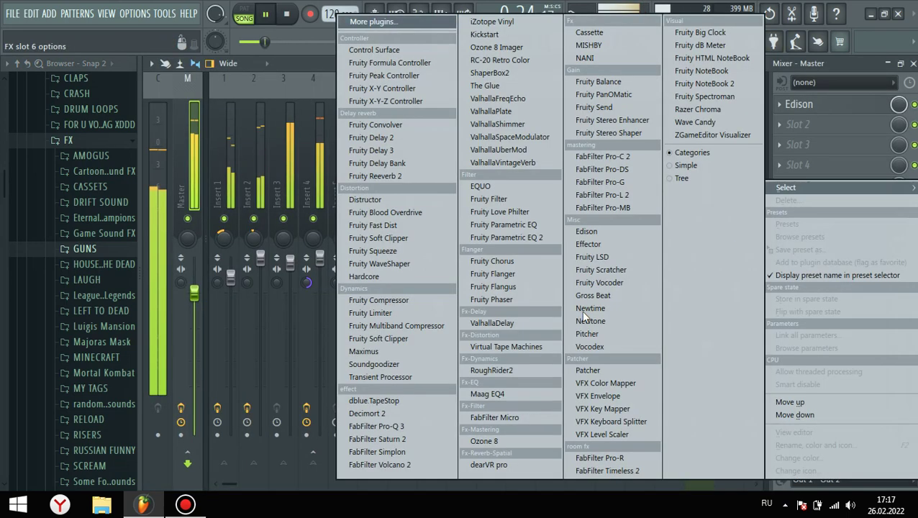
left_click(373, 400)
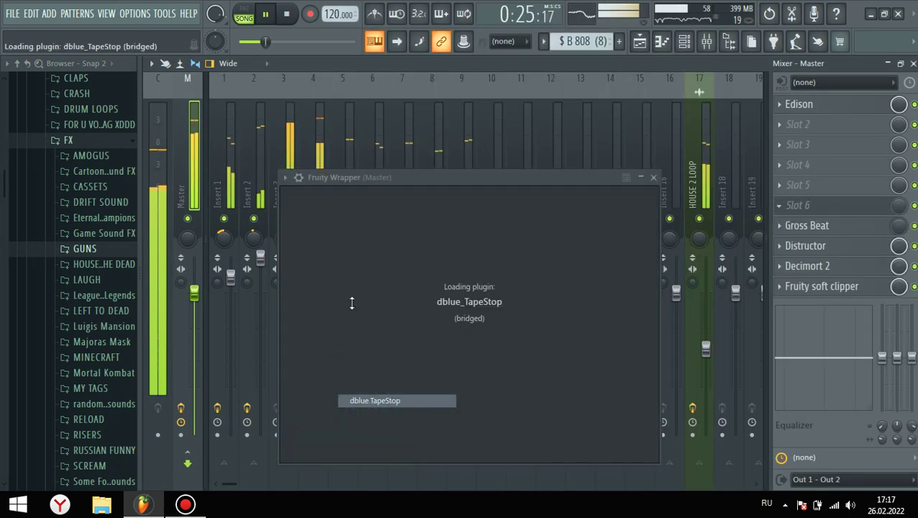
Create an automation clip for dblue.TapeStop's Trigger, close the plugin, return to the playlist, and stop playback.
right_click(295, 204)
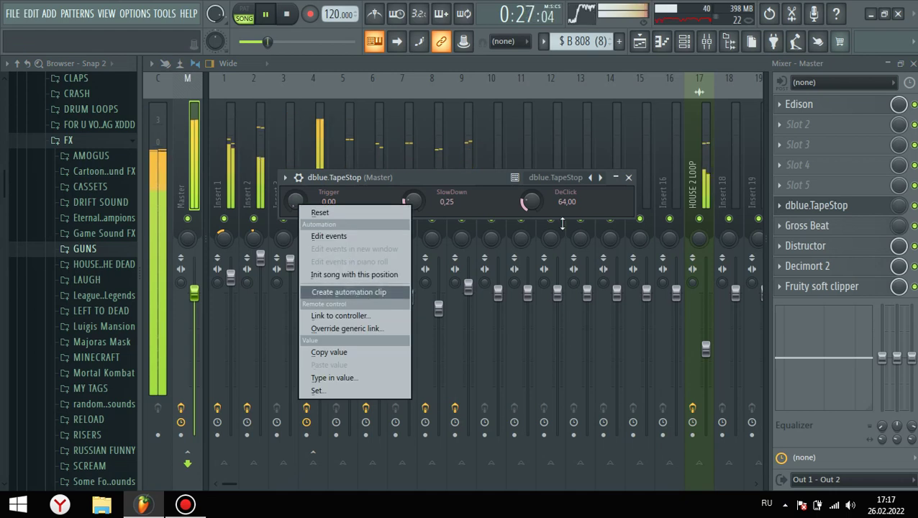
left_click(345, 294)
left_click(628, 177)
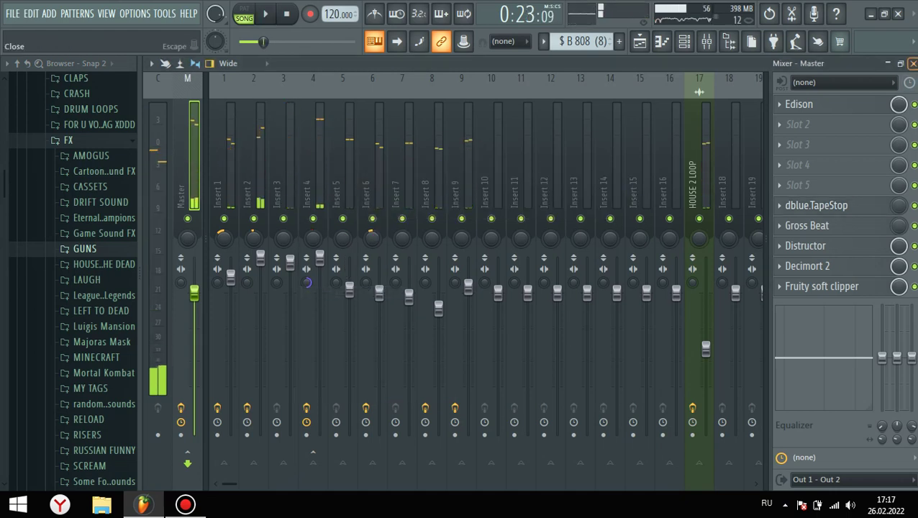
key("F5")
key("space")
Shape the TapeStop Trigger automation on Track 11 to jump to maximum late in bar 12 and drop to zero at bar 13.
scroll(688, 269, "up", 8)
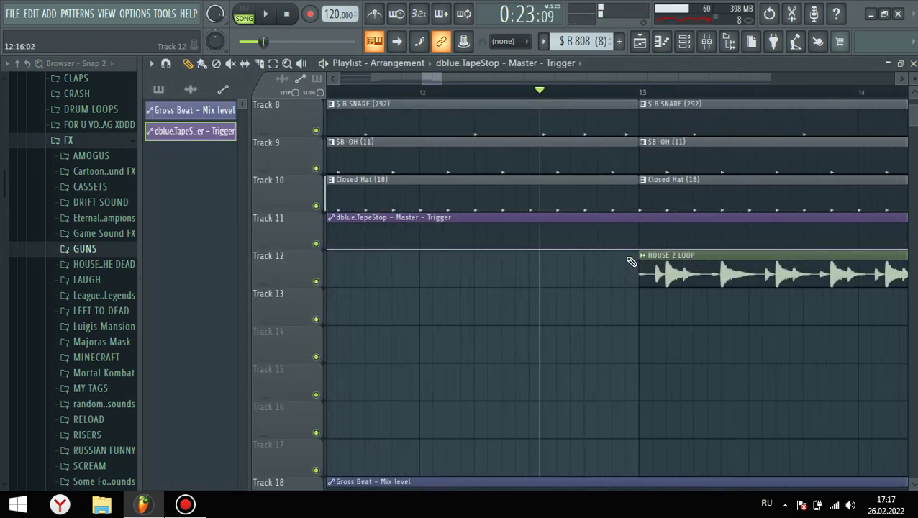
right_click(556, 248)
right_click(524, 229)
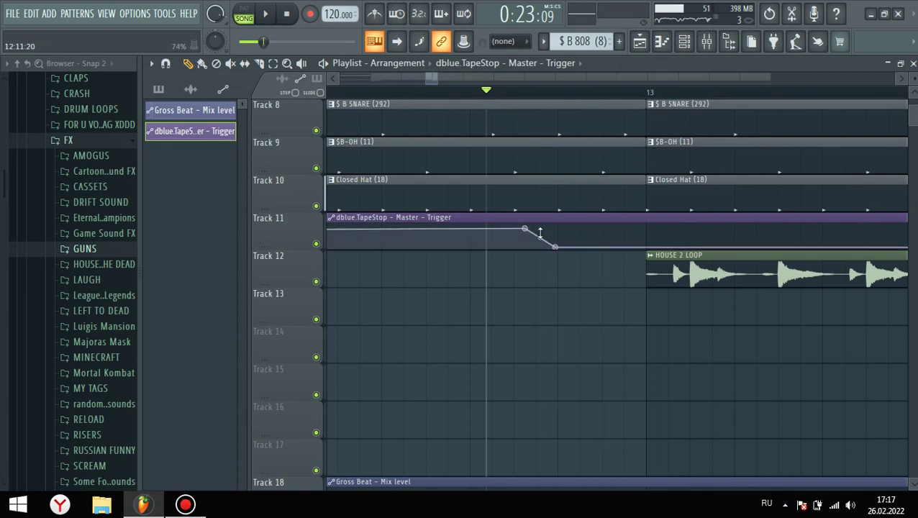
left_click_drag(525, 230, 566, 274)
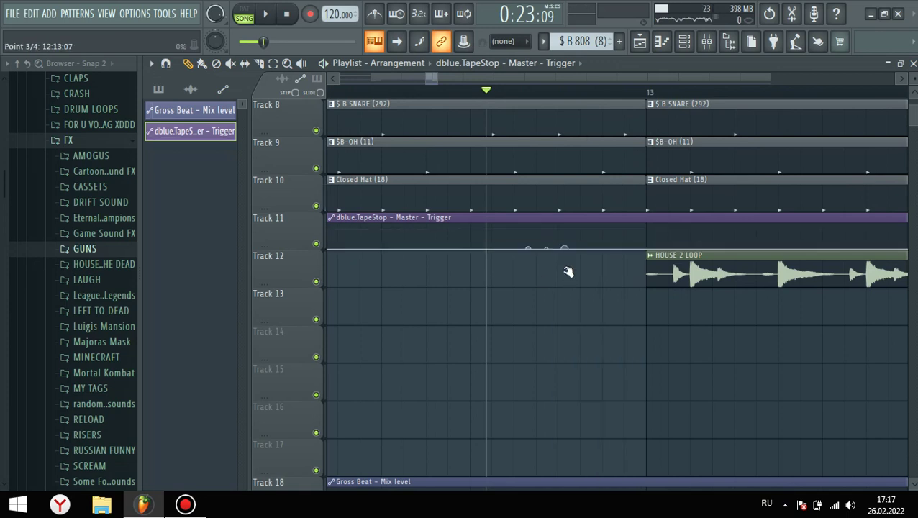
right_click(578, 231)
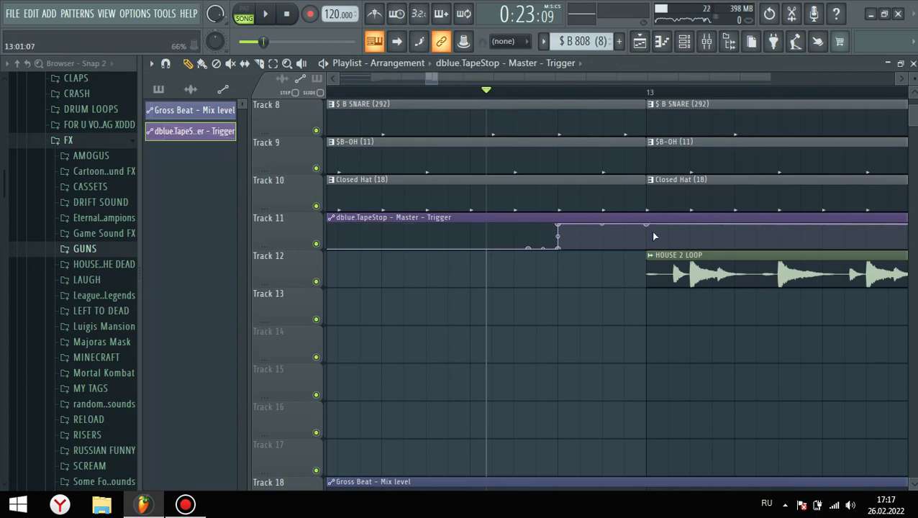
left_click_drag(654, 236, 609, 286)
Audition the tape stop and extend the raised section of its Trigger automation to start earlier before bar 13.
key("space")
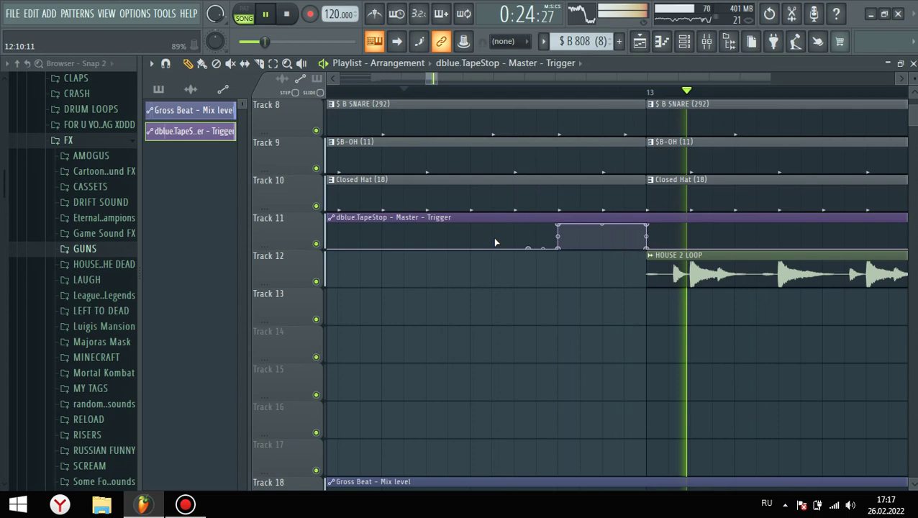
key("space")
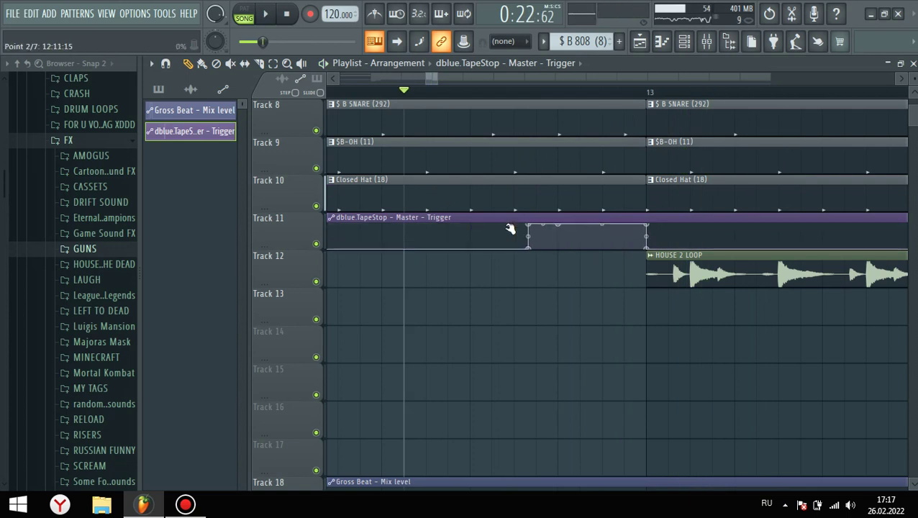
left_click_drag(510, 229, 448, 194)
key("space")
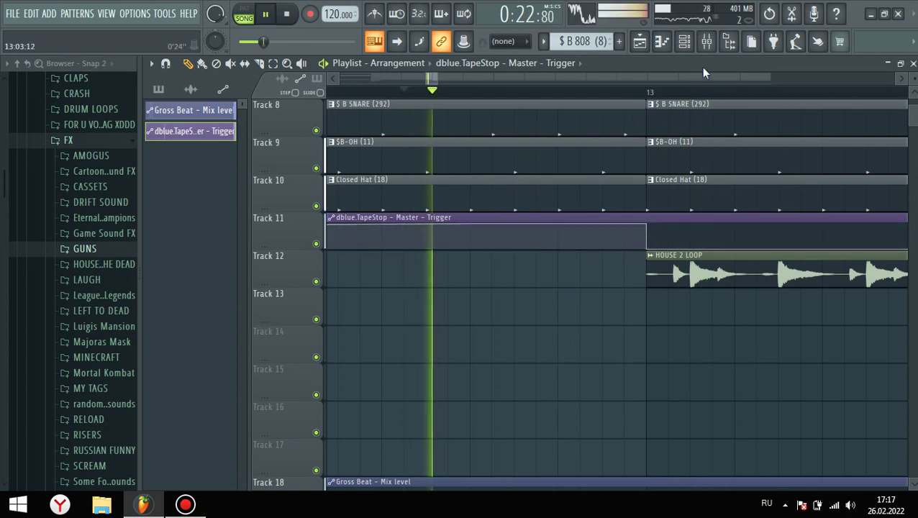
Remove dblue.TapeStop from slot 6 of the Master mixer track and load a fresh instance into slot 5.
left_click(707, 41)
key("space")
key("space")
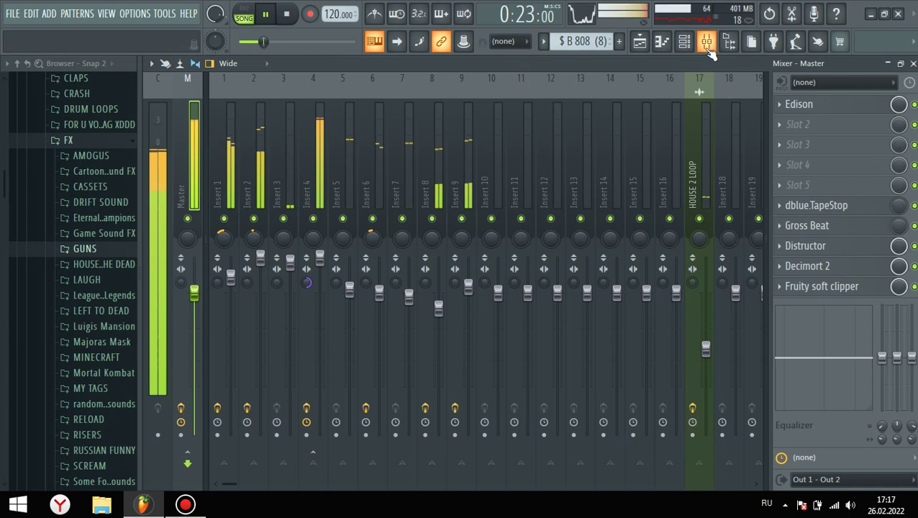
key("space")
left_click(794, 206)
left_click(779, 206)
left_click(789, 200)
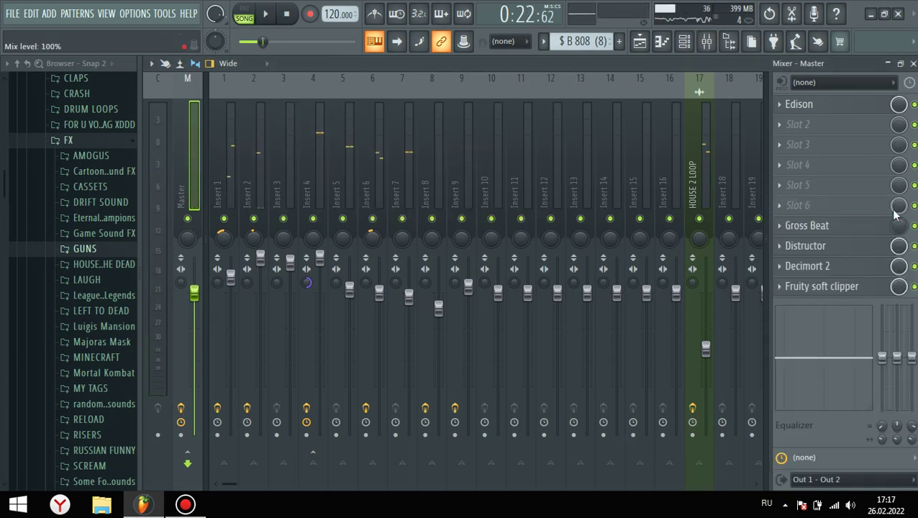
left_click(854, 210)
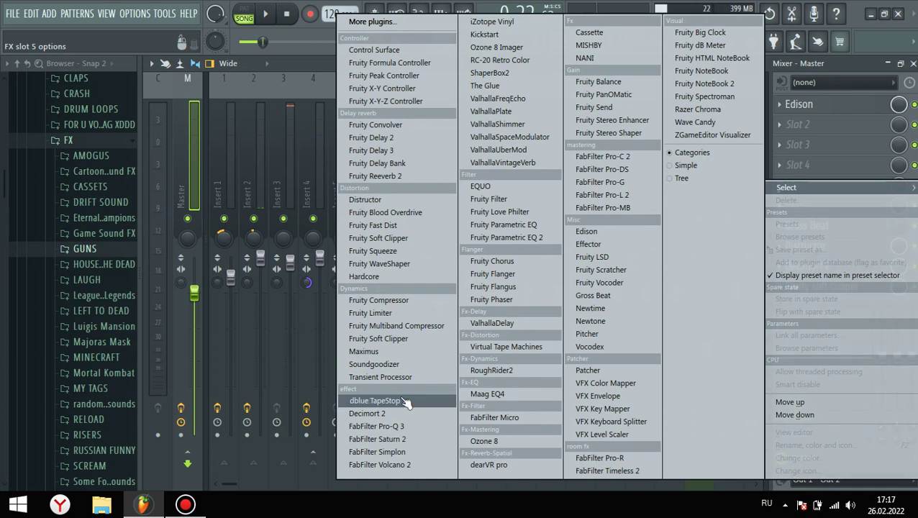
left_click(376, 400)
Create an automation clip for the new dblue.TapeStop's Trigger, then close the plugin and return to the playlist.
right_click(273, 257)
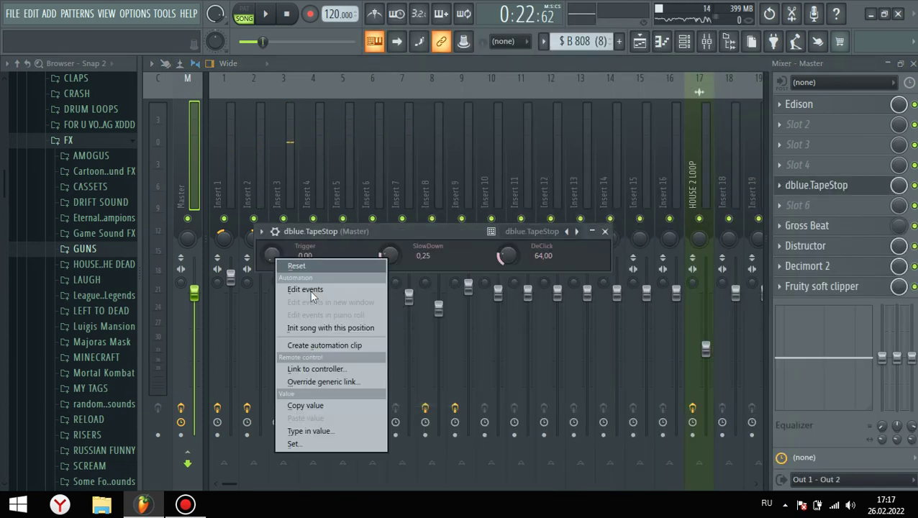
left_click(335, 344)
key("space")
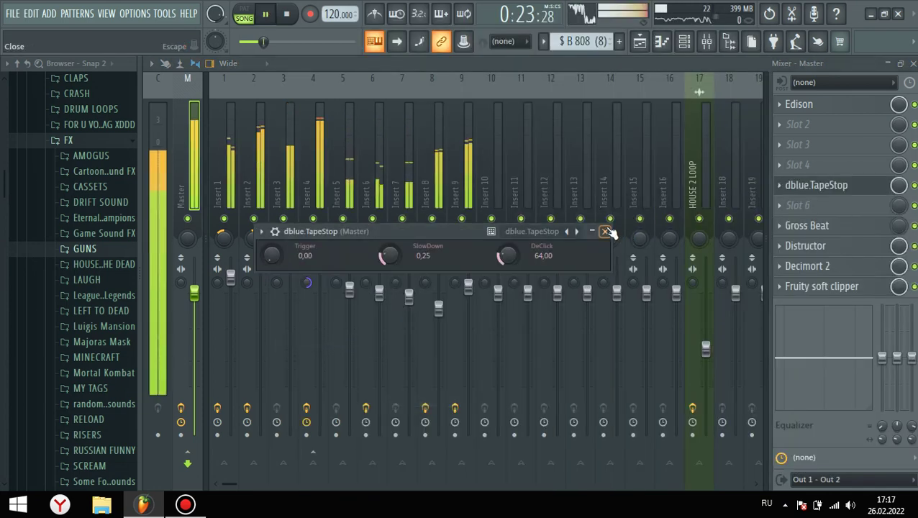
left_click(605, 233)
left_click(913, 64)
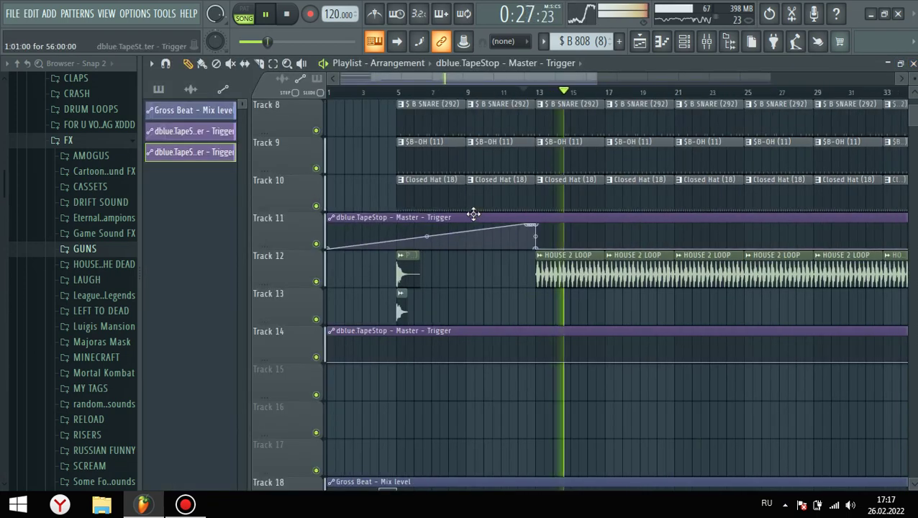
Delete the old dblue.TapeStop Trigger automation clip, clearing it from Track 11.
right_click(196, 133)
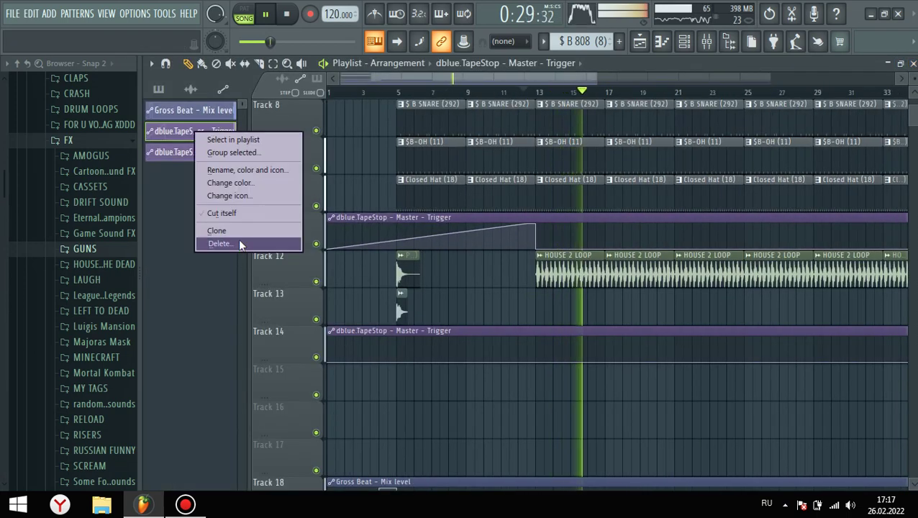
left_click(239, 245)
key("space")
key("space")
Shape the Trigger automation on Track 14 to jump to maximum late in bar 12 and drop to zero at bar 13.
scroll(539, 358, "up", 8)
key("space")
scroll(508, 362, "up", 1)
left_click_drag(503, 370, 498, 323)
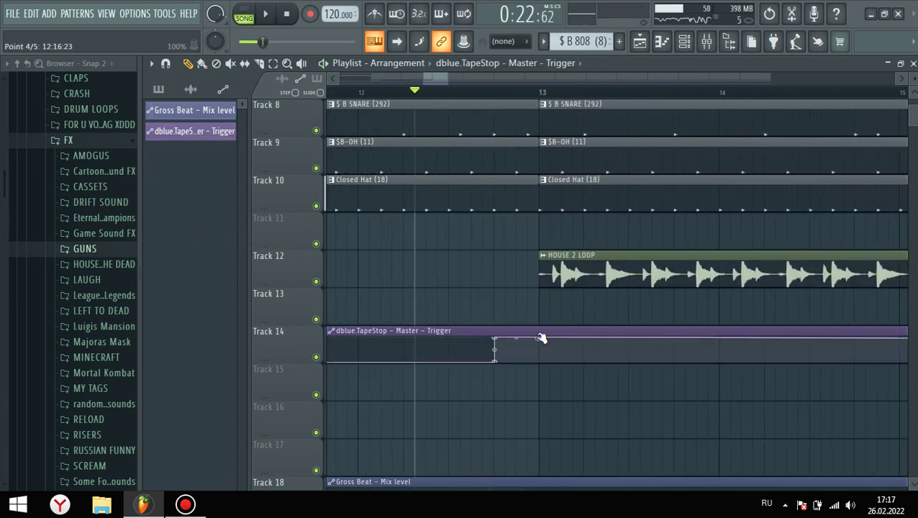
left_click_drag(545, 339, 531, 402)
key("space")
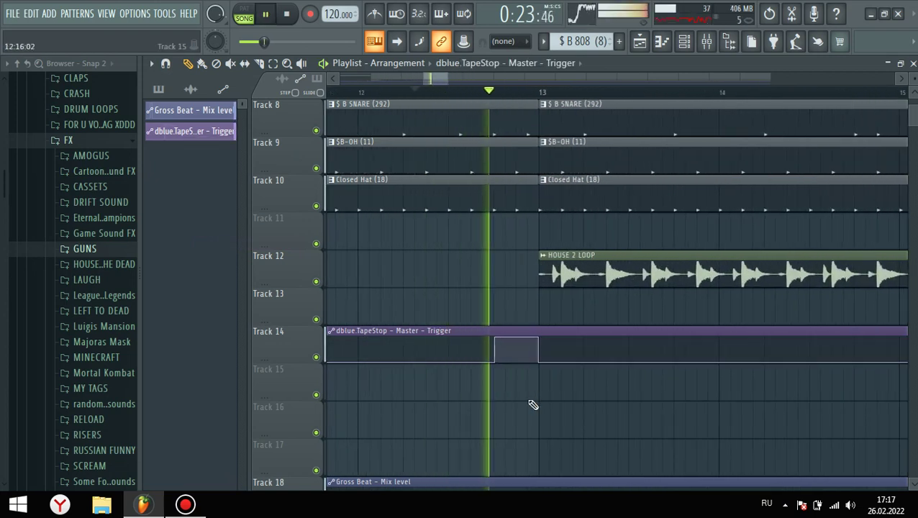
Move the HOUSE 2 LOOP clips up to Track 11 and copy both PLAYA GUNS clips to bar 13 on Tracks 12 and 13.
scroll(604, 349, "down", 10)
left_click_drag(363, 309, 391, 268)
right_click(480, 307)
scroll(595, 331, "down", 2)
left_click_drag(794, 310, 418, 276)
key("shift+Up")
right_click(394, 302)
scroll(357, 305, "up", 3)
left_click_drag(358, 305, 369, 268)
key("space")
left_click_drag(476, 277, 464, 273)
Audition the tape stop and gunshot transition into bar 13, checking the gunshots' alignment with the bar line.
scroll(480, 275, "up", 4)
key("space")
key("space")
scroll(458, 277, "up", 3)
key("space")
scroll(421, 277, "up", 4)
key("space")
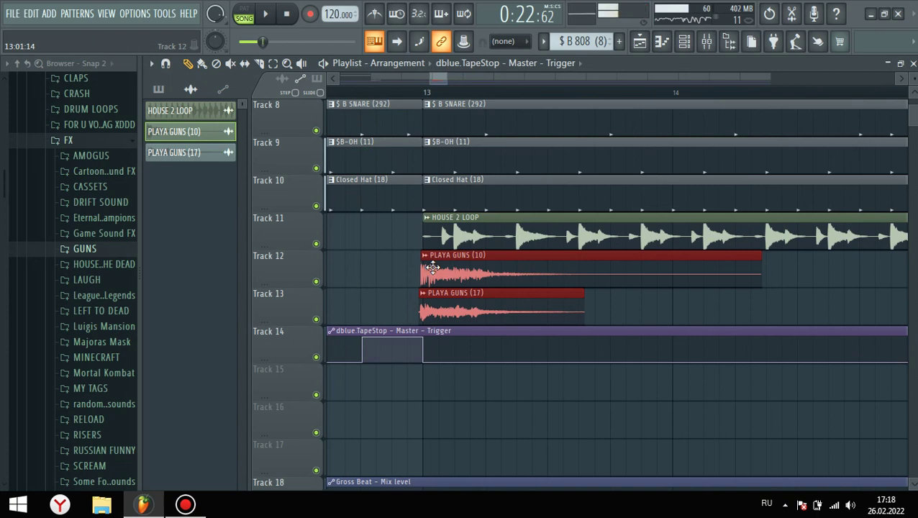
Move the dblue.TapeStop Trigger automation clip down from Track 14 to Track 17.
scroll(466, 160, "down", 7)
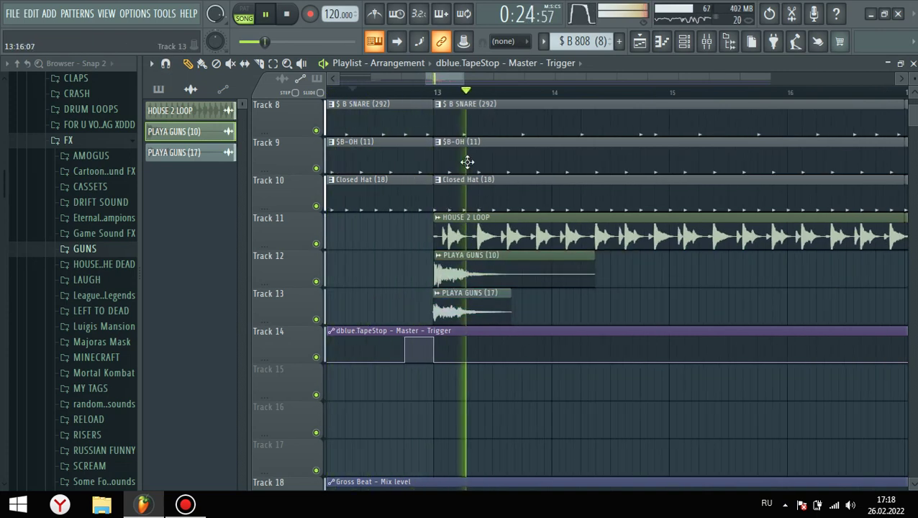
scroll(651, 333, "down", 4)
left_click_drag(559, 331, 446, 457)
Collapse the FX folder of the drum kit and open its MEMPHIS SHIIIIT sample folder.
scroll(45, 205, "up", 3)
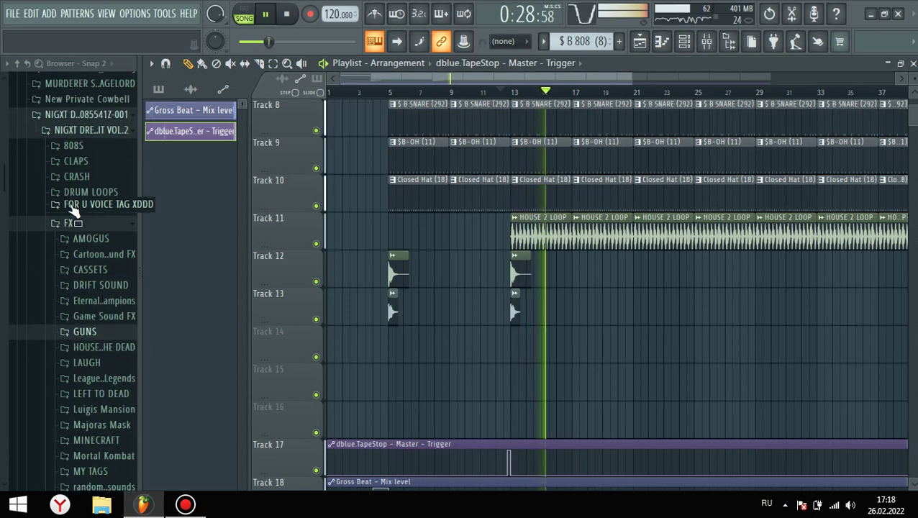
left_click(68, 226)
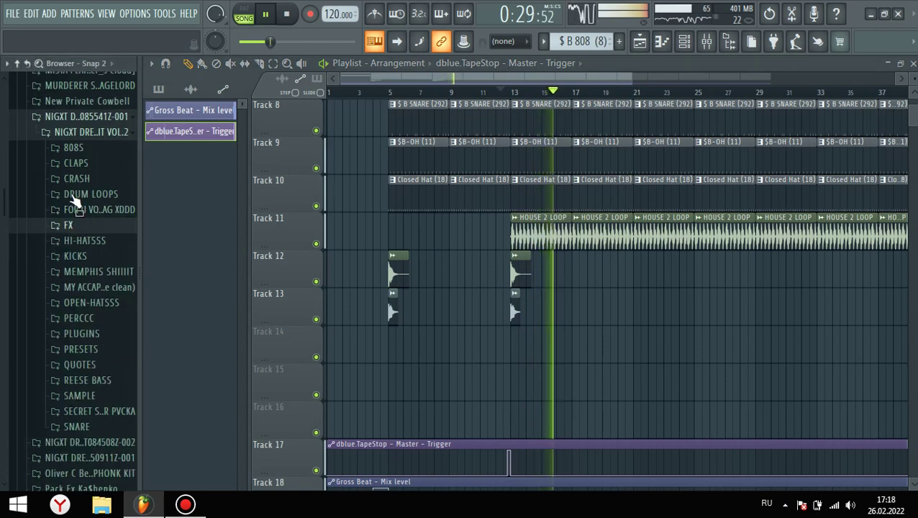
left_click(72, 269)
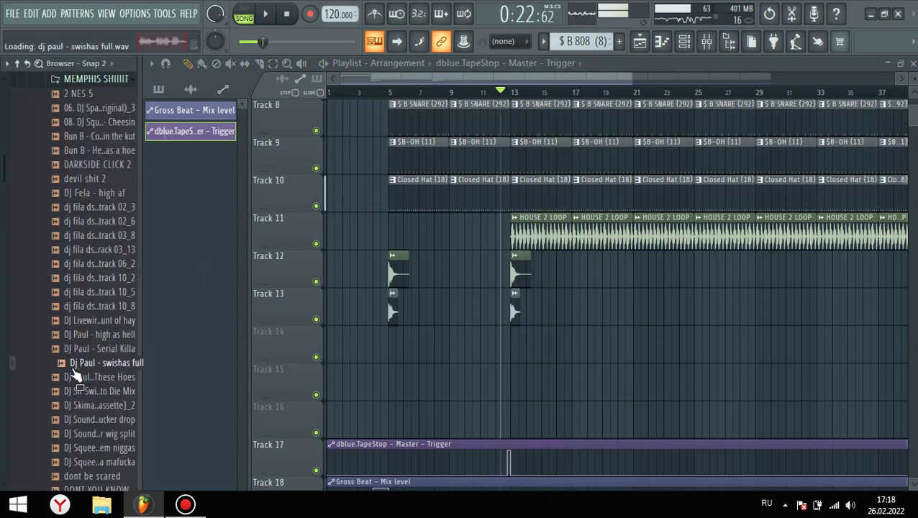
Preview vocal samples in the Memphis folder, including GENERATION and Inhale, to find one that fits the beat.
scroll(75, 377, "down", 6)
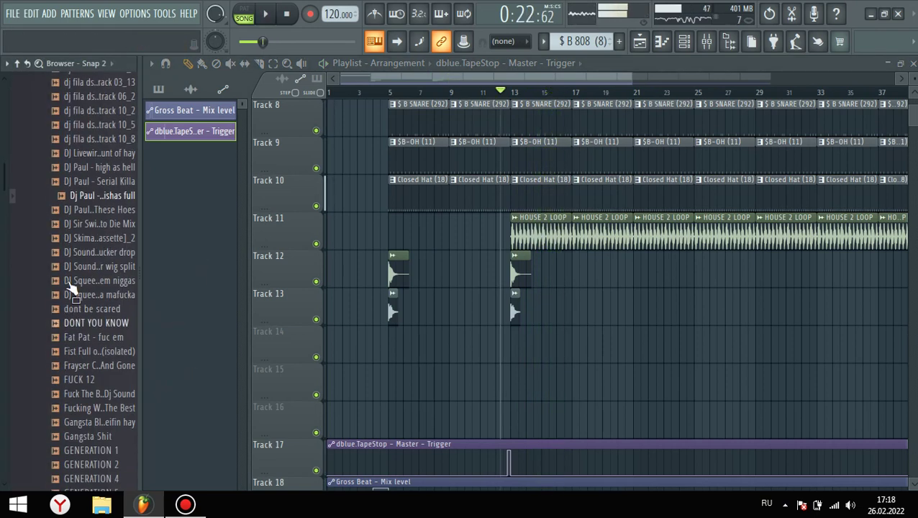
left_click(79, 207)
left_click(87, 221)
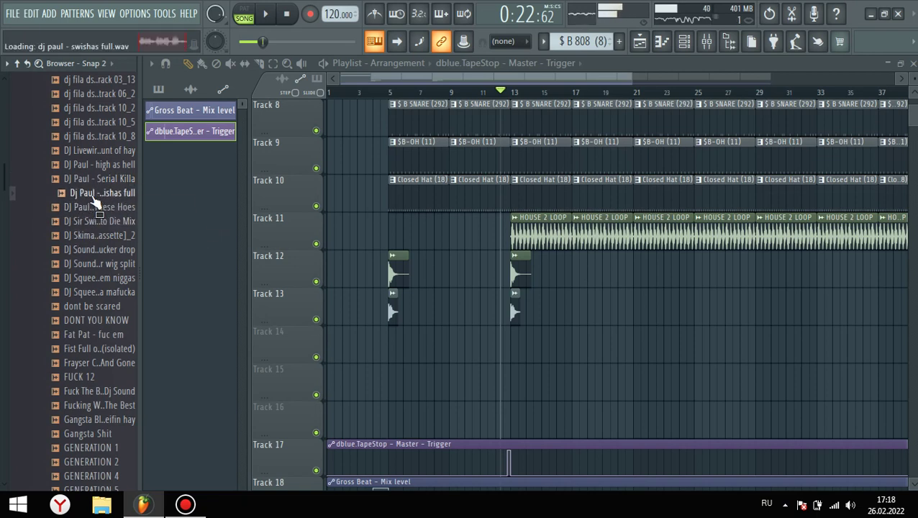
scroll(97, 311, "down", 9)
left_click(93, 249)
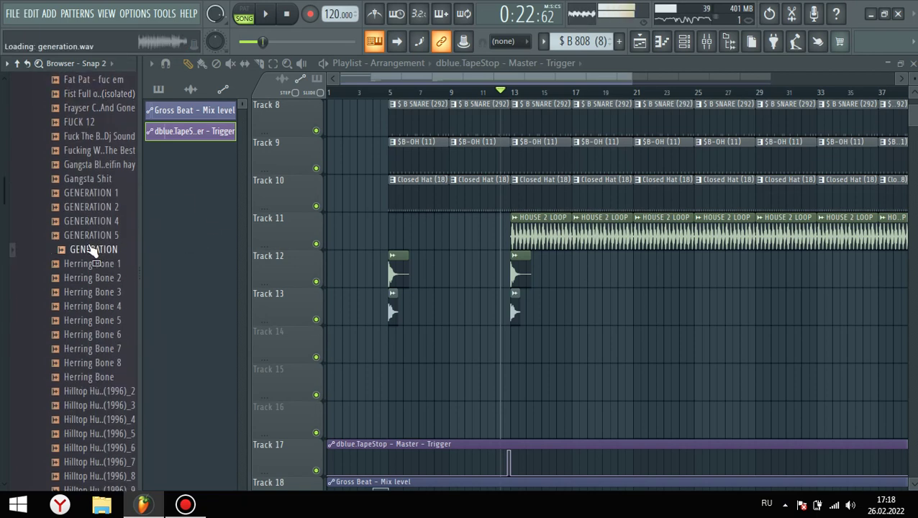
scroll(92, 319, "down", 10)
left_click(78, 249)
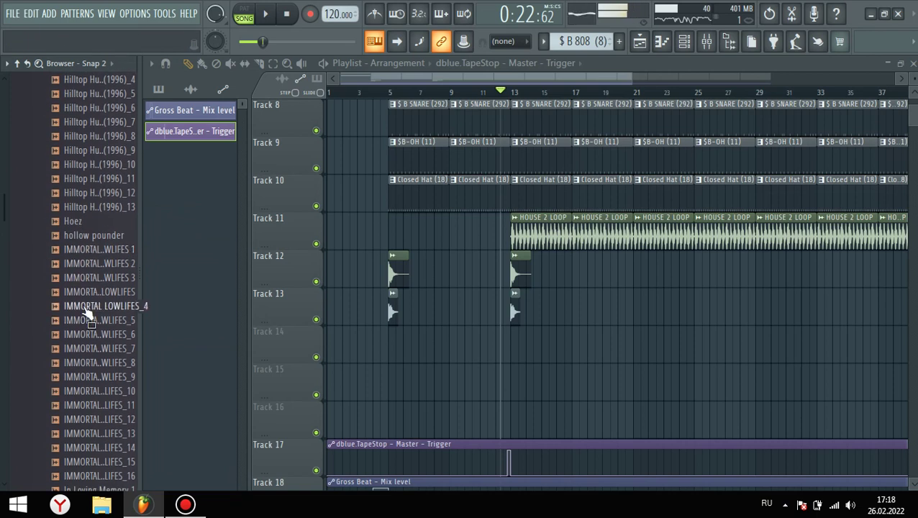
scroll(92, 354, "down", 9)
left_click(92, 264)
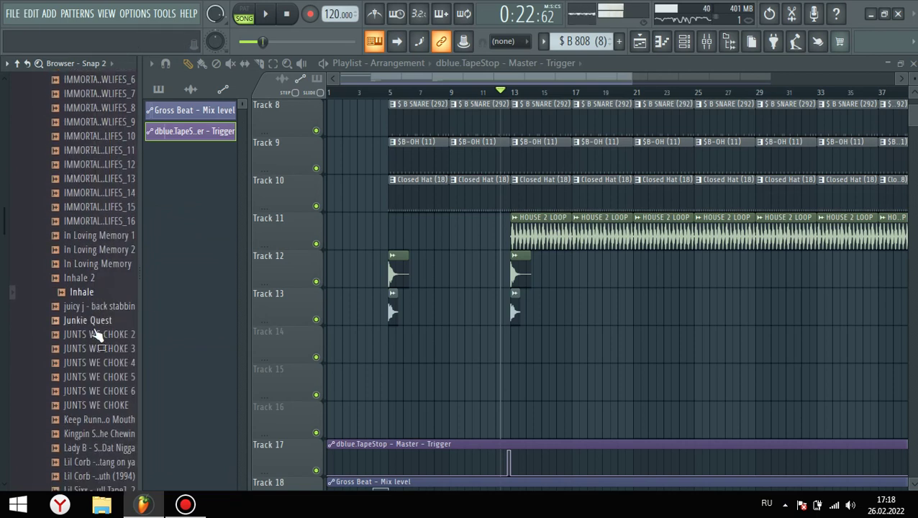
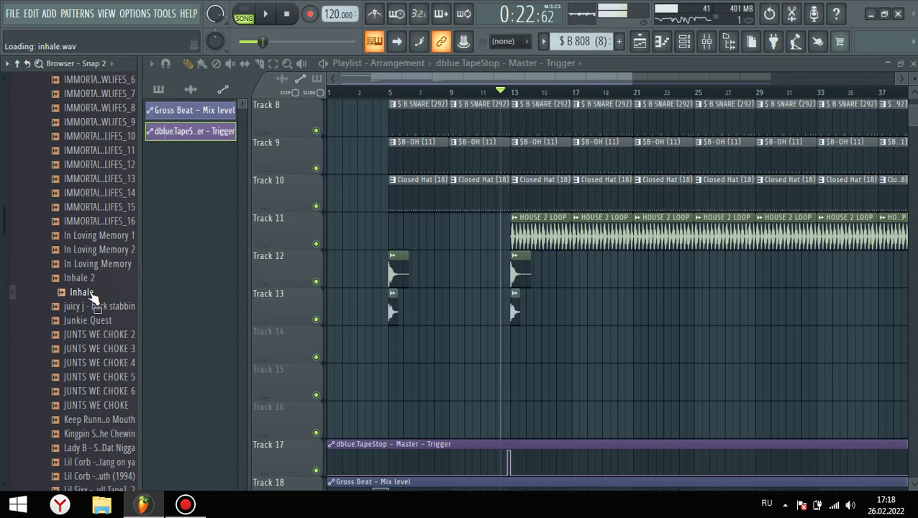
Place the Inhale sample on Track 15 of the playlist, starting at bar 13.
left_click_drag(92, 298, 551, 357)
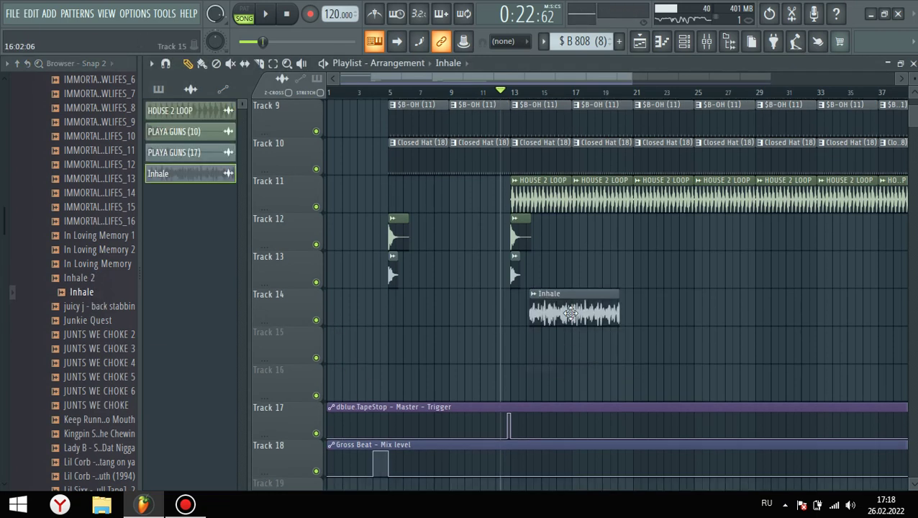
left_click_drag(497, 380, 517, 387)
scroll(513, 382, "up", 2)
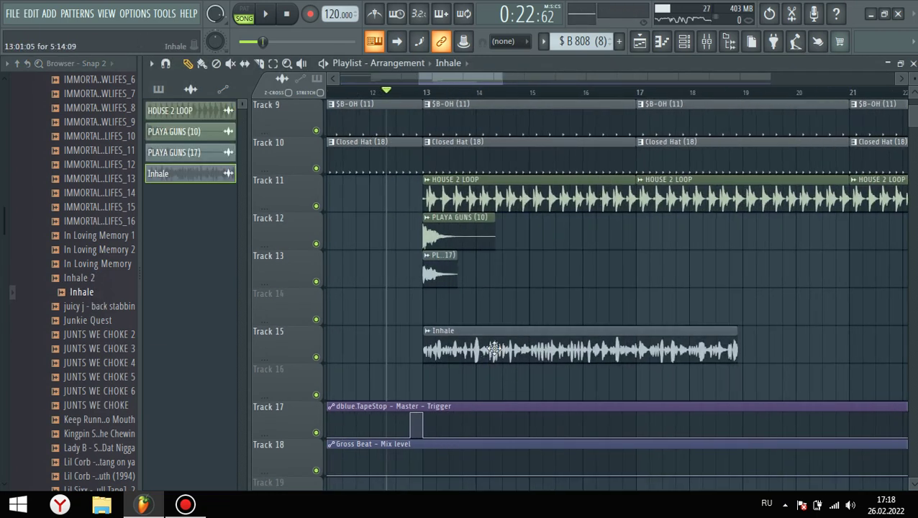
Set the Inhale sample's stretch time to 8:00:00 in Resample mode, start playback and close its channel settings.
double_click(489, 342)
left_click_drag(416, 208, 416, 189)
key("space")
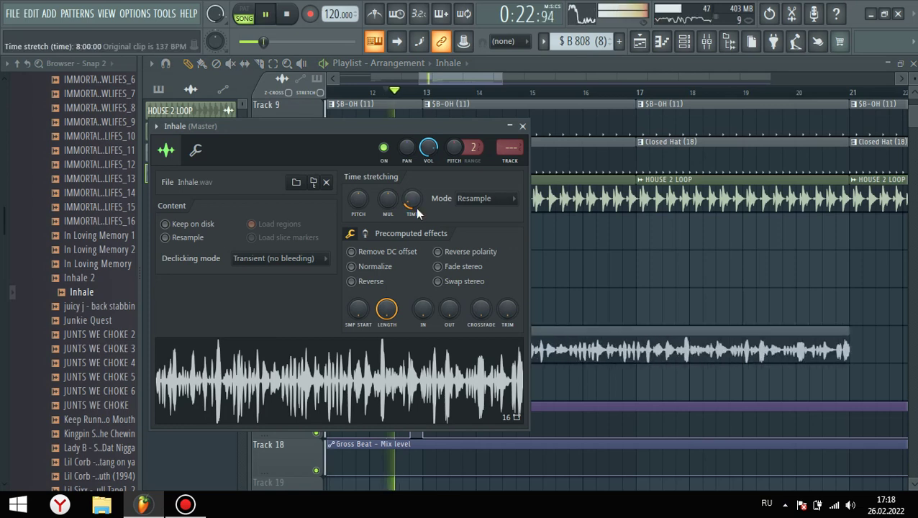
right_click(589, 279)
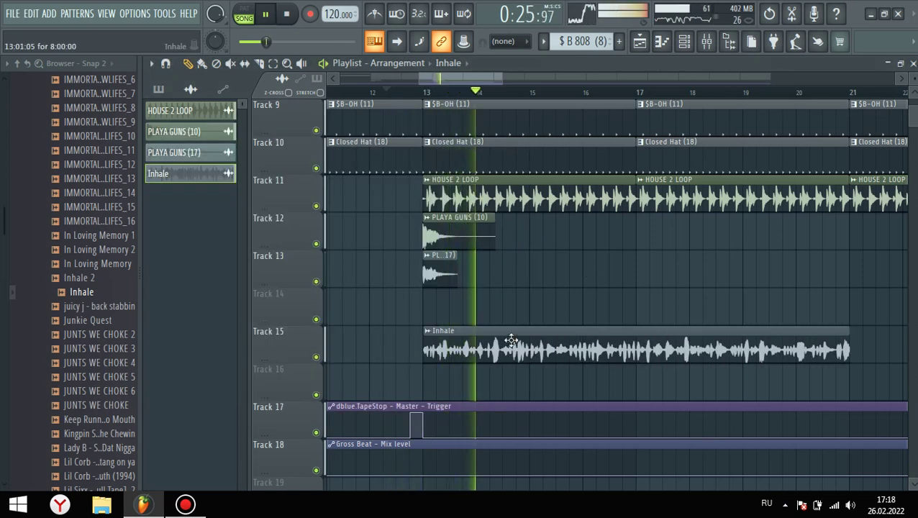
Route the Inhale sample to mixer track 15, then solo that track and pan it 30% left.
key("F9")
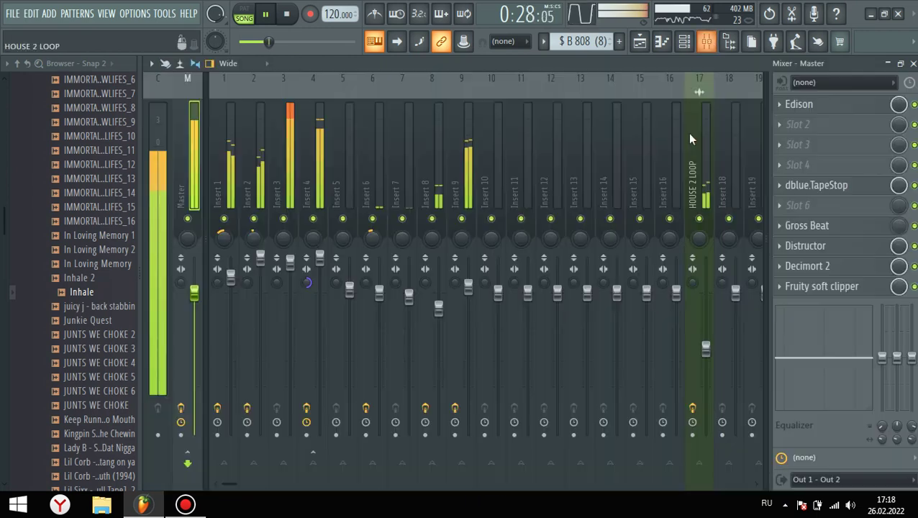
left_click(647, 148)
key("ctrl+l")
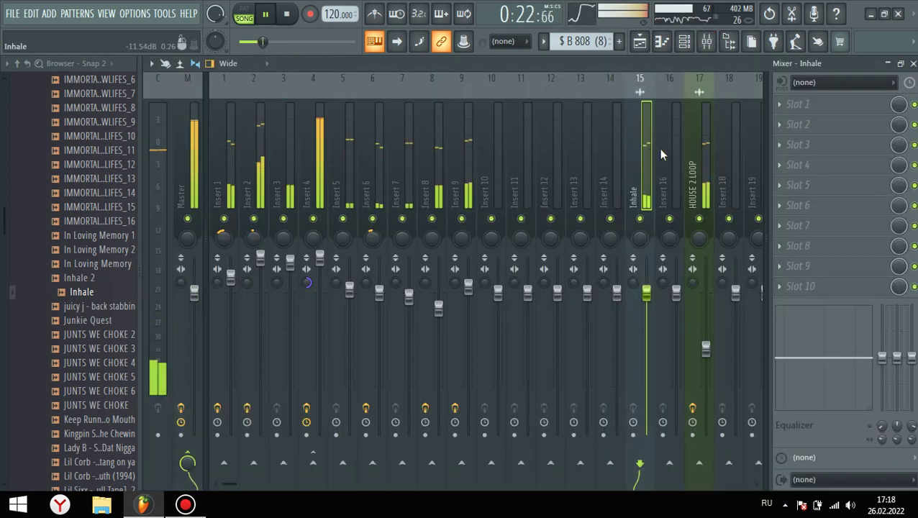
right_click(639, 218)
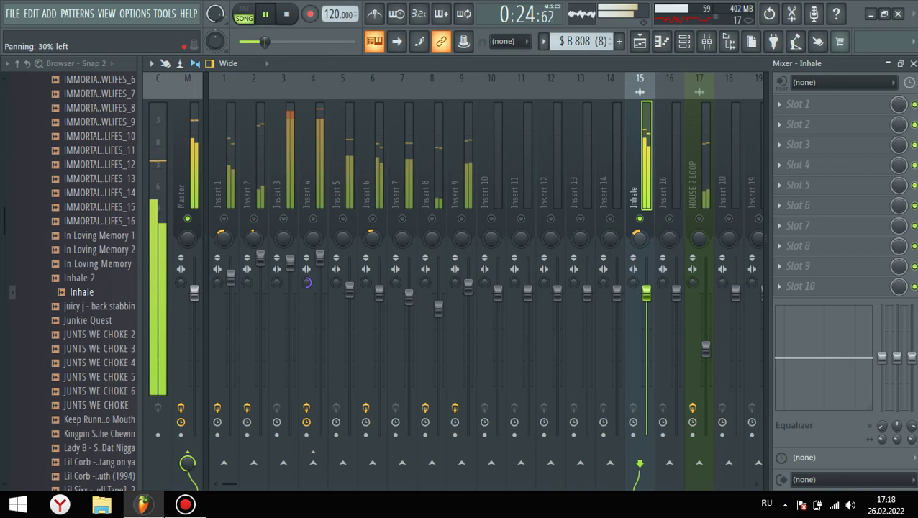
Load Fruity Parametric EQ 2 into slot 5 of the Inhale track and pull down a low band and a high band.
left_click(779, 185)
left_click(536, 237)
left_click_drag(292, 306, 308, 337)
left_click_drag(461, 309, 481, 370)
Load Fruity Fast Dist into slot 7 of the Inhale track and lower the track's volume to 85% (-3.5 dB).
left_click(779, 226)
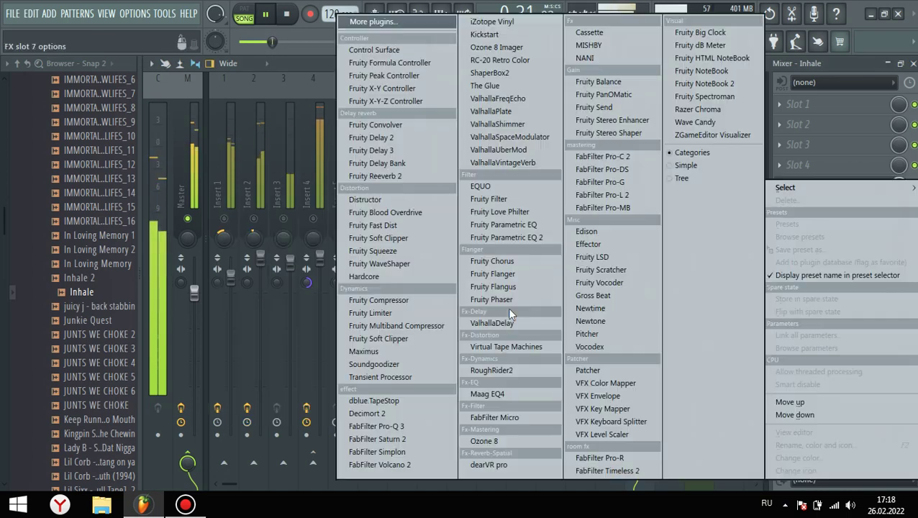
left_click(381, 226)
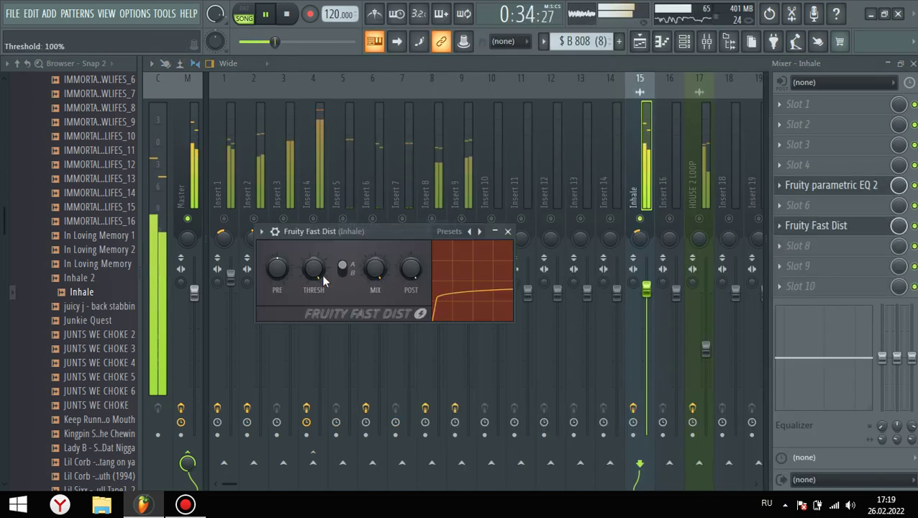
left_click_drag(646, 292, 646, 318)
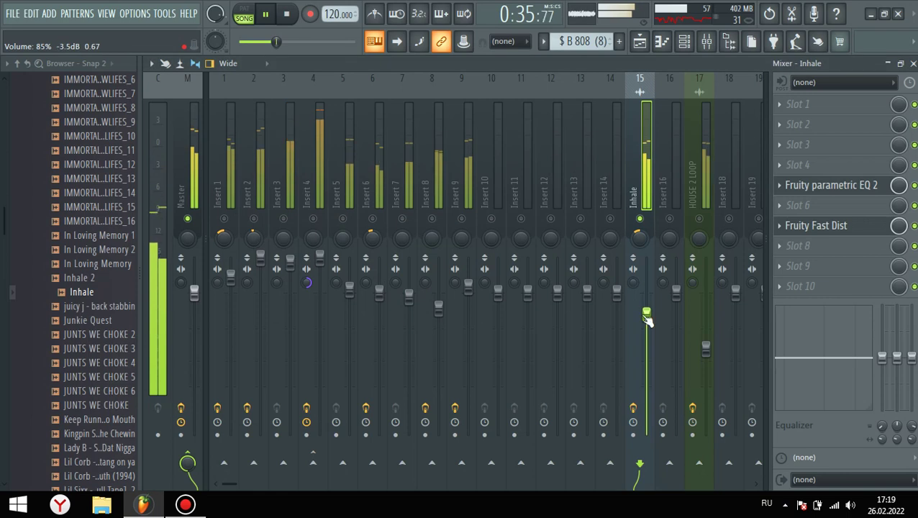
Load Kickstart into slot 10 of the Inhale track and adjust the mix amount of Fruity Fast Dist.
left_click(783, 286)
left_click(489, 36)
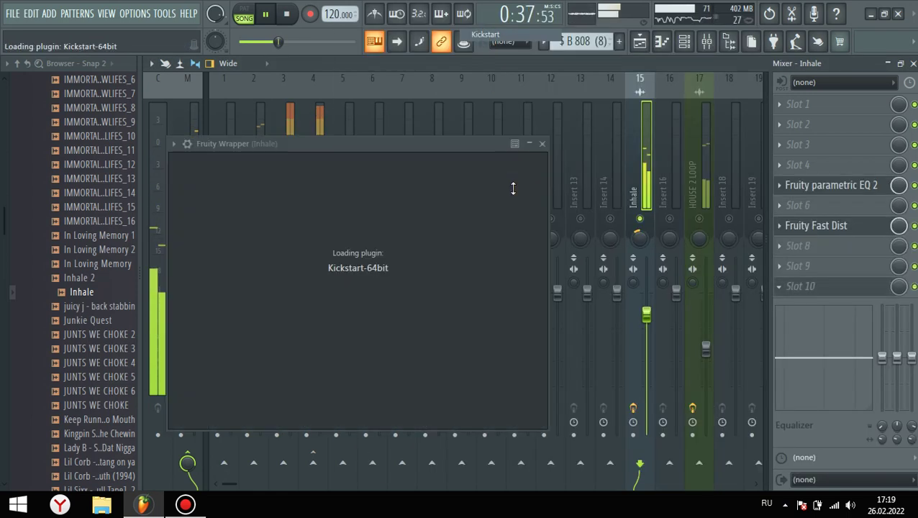
left_click(834, 230)
left_click(834, 230)
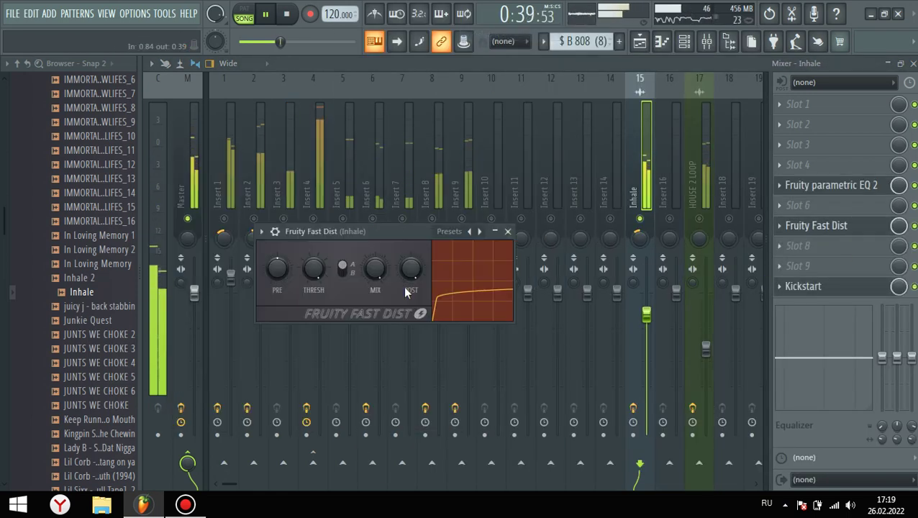
left_click_drag(374, 269, 375, 245)
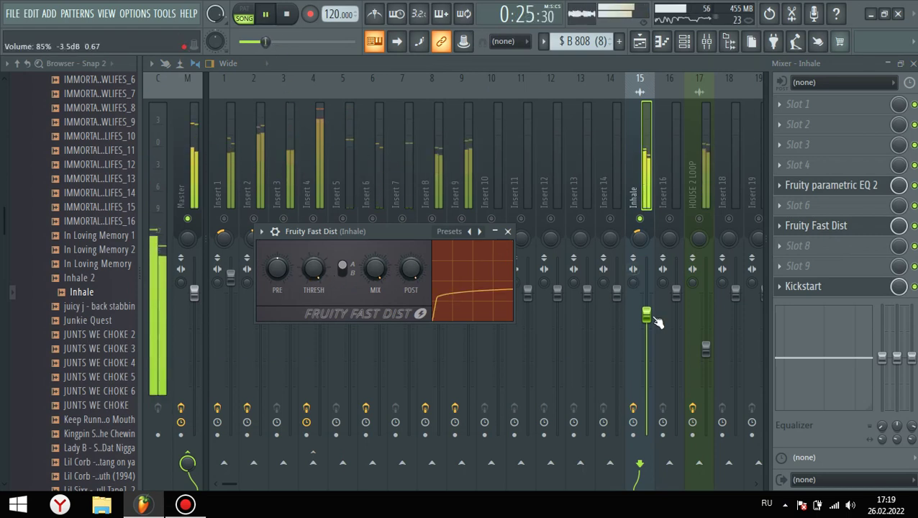
Raise the Inhale track's volume slightly, adjust its stereo separation and unsolo the track.
left_click_drag(656, 321, 656, 315)
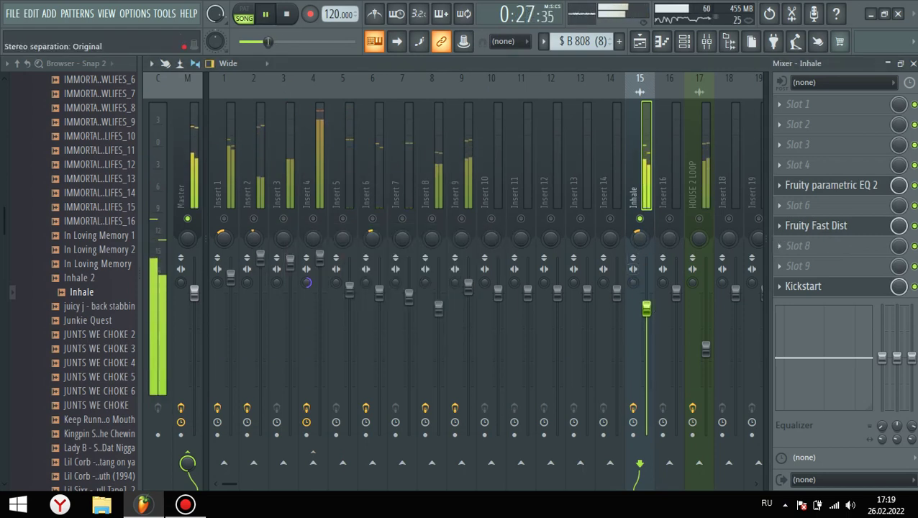
right_click(638, 221)
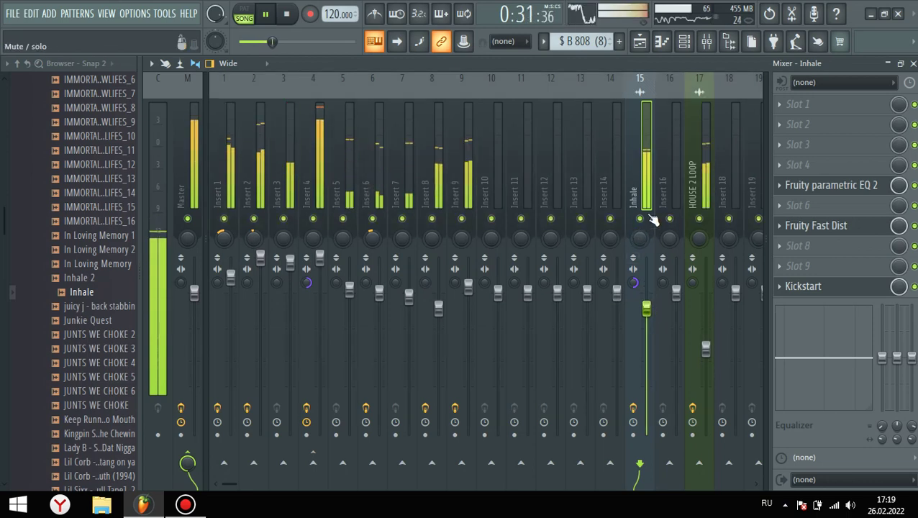
Check Kickstart's settings, pan the Inhale track slightly left and set its volume to 92% (-1.9 dB).
left_click(796, 292)
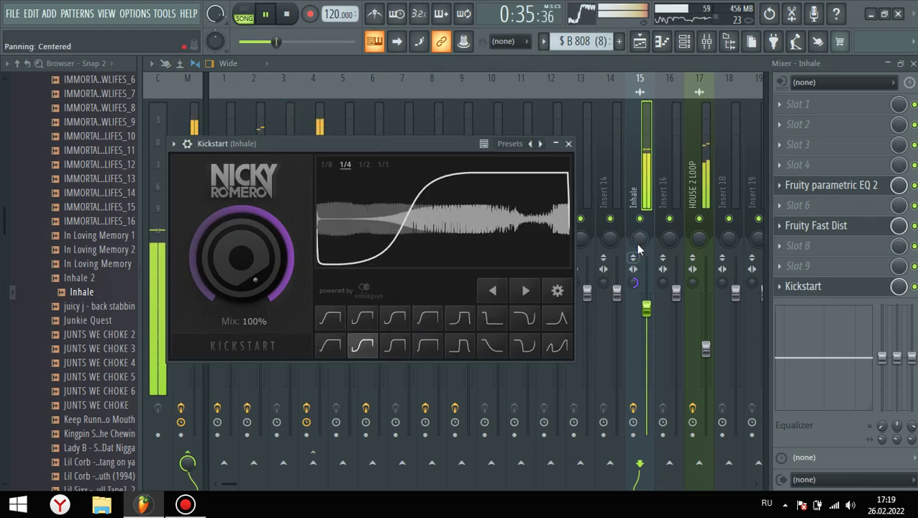
left_click(638, 194)
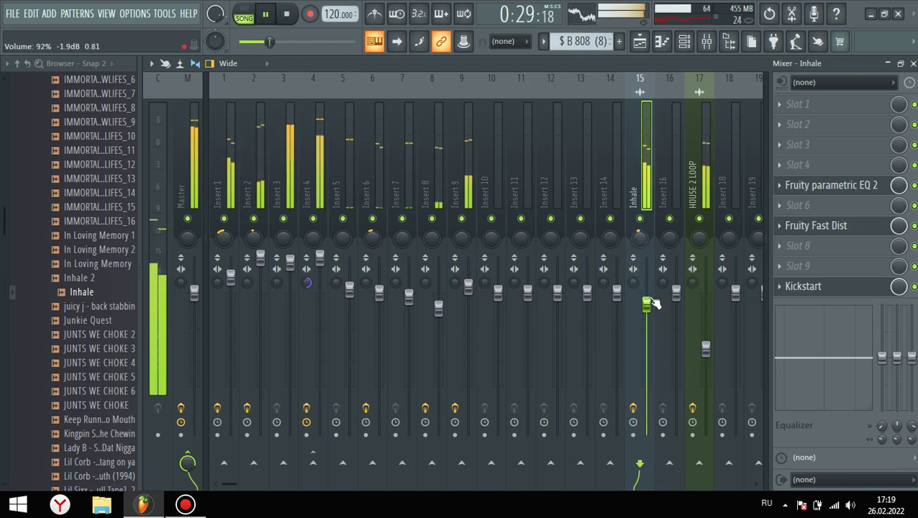
key("F9")
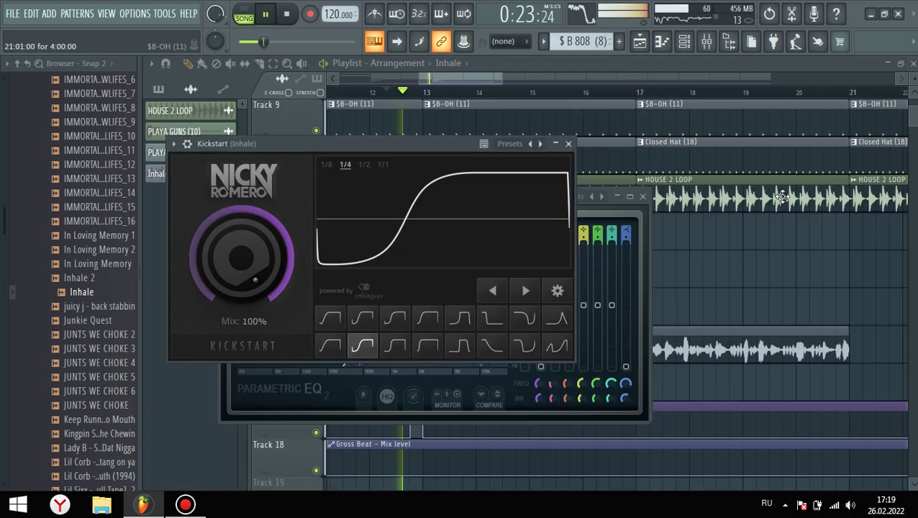
Move the dblue.TapeStop Trigger and Gross Beat Mix level automation clips down one track, to Tracks 18 and 19.
middle_click(838, 272)
scroll(820, 261, "down", 2)
left_click_drag(727, 437, 574, 326)
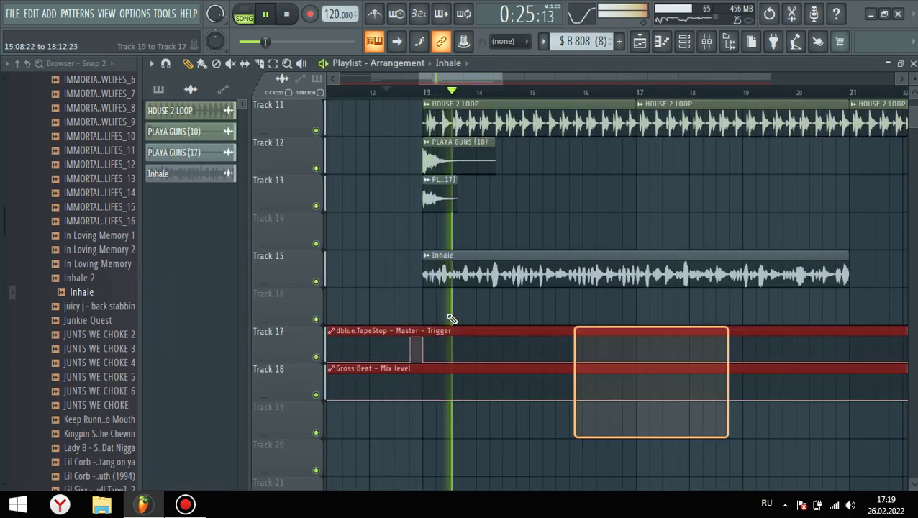
left_click_drag(490, 330, 474, 372)
left_click(485, 323, "ctrl")
Slice the Inhale clip just after bar 14, shift its second section slightly earlier and play it back.
key("space")
key("space")
scroll(468, 327, "up", 4)
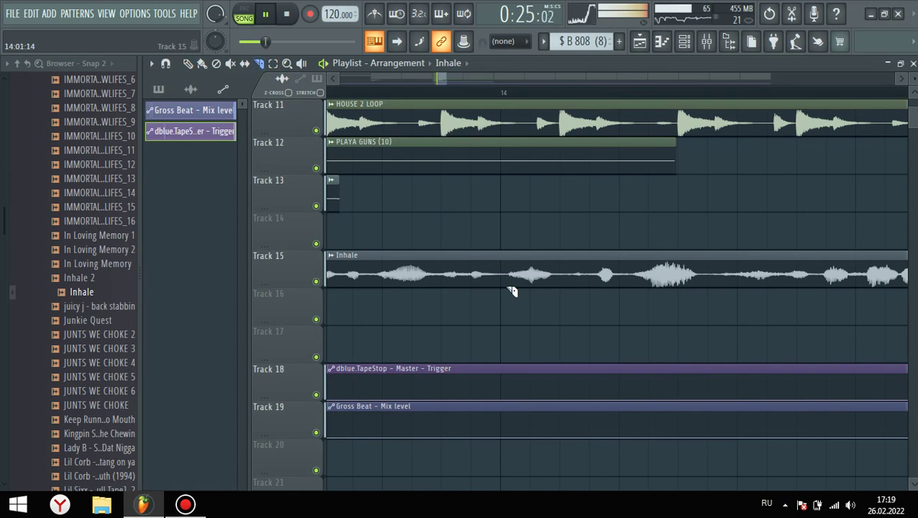
left_click_drag(509, 290, 514, 302)
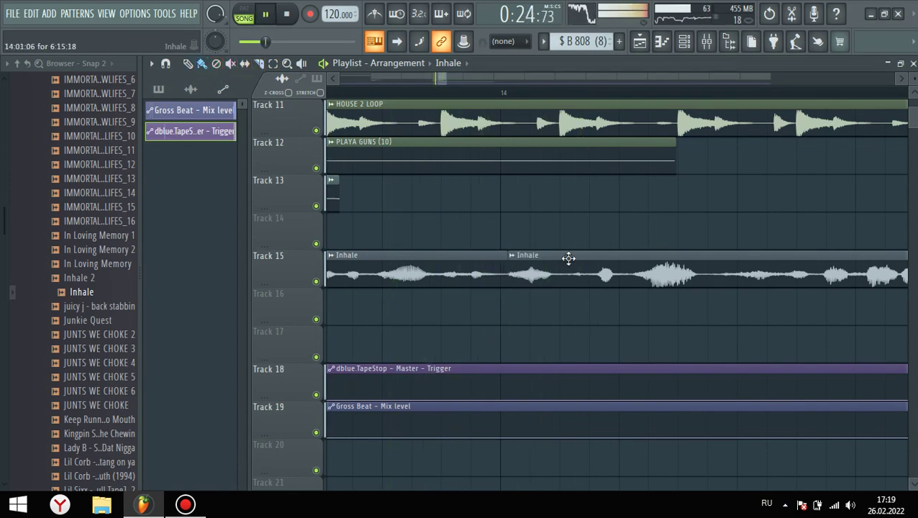
key("space")
left_click_drag(561, 253, 557, 253)
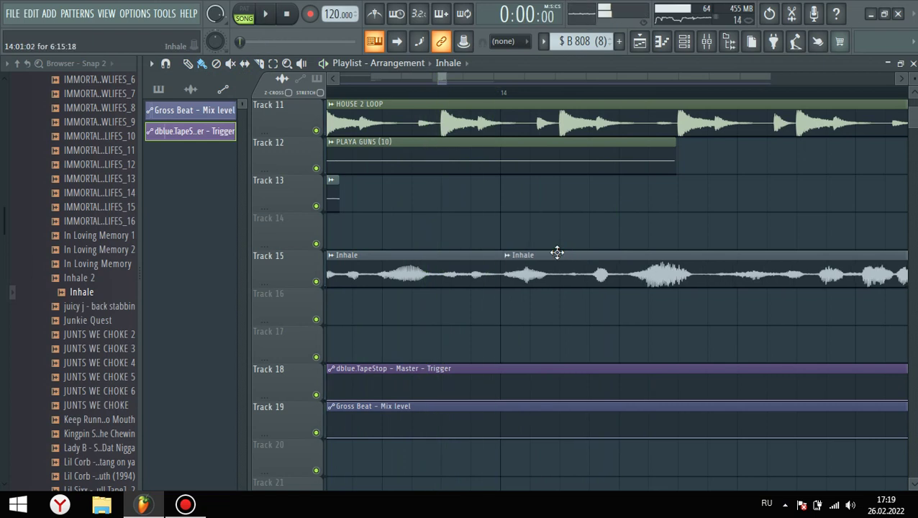
left_click(474, 93)
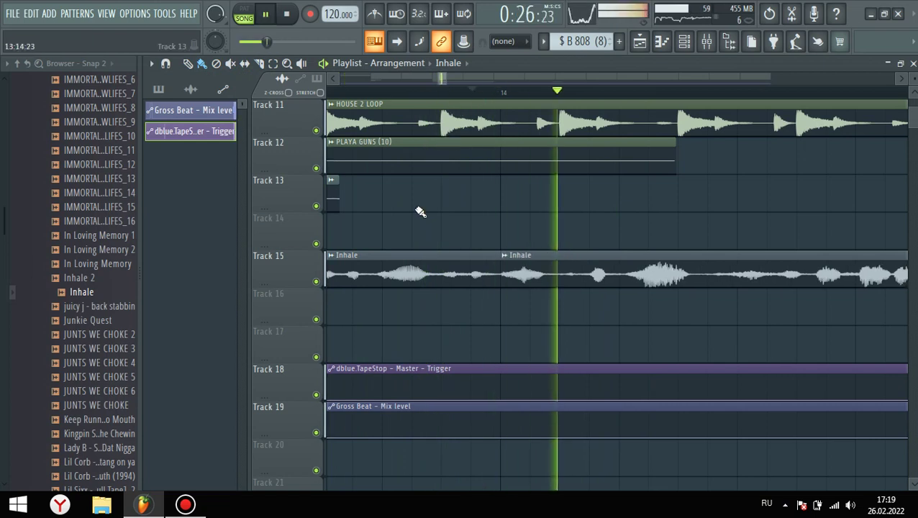
Slice the second Inhale section on Track 15 just before bar 17.
scroll(431, 231, "down", 4, "ctrl")
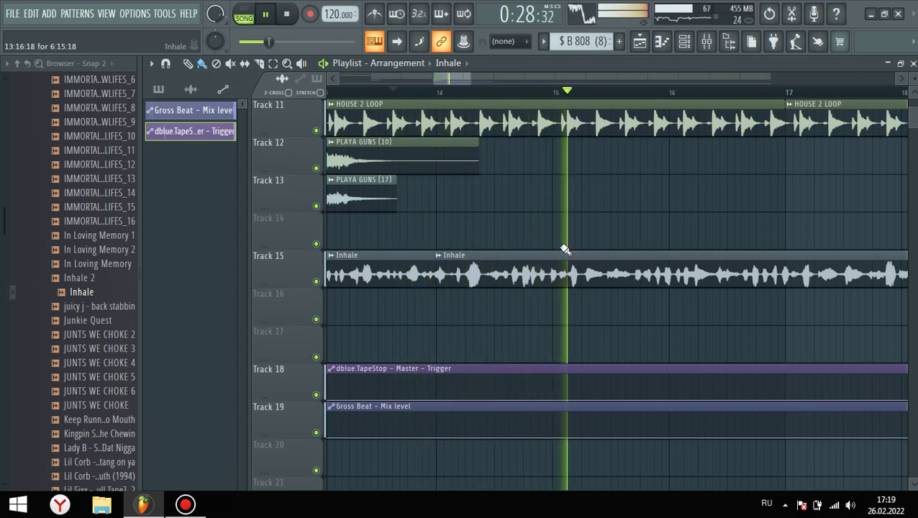
scroll(575, 259, "down", 3, "ctrl")
scroll(606, 273, "down", 2, "ctrl")
scroll(632, 303, "up", 5, "ctrl")
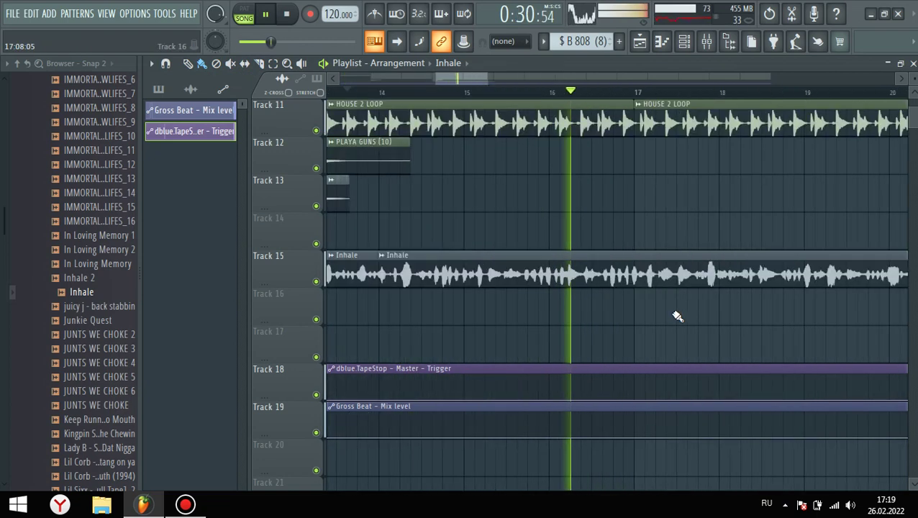
scroll(631, 317, "up", 2, "ctrl")
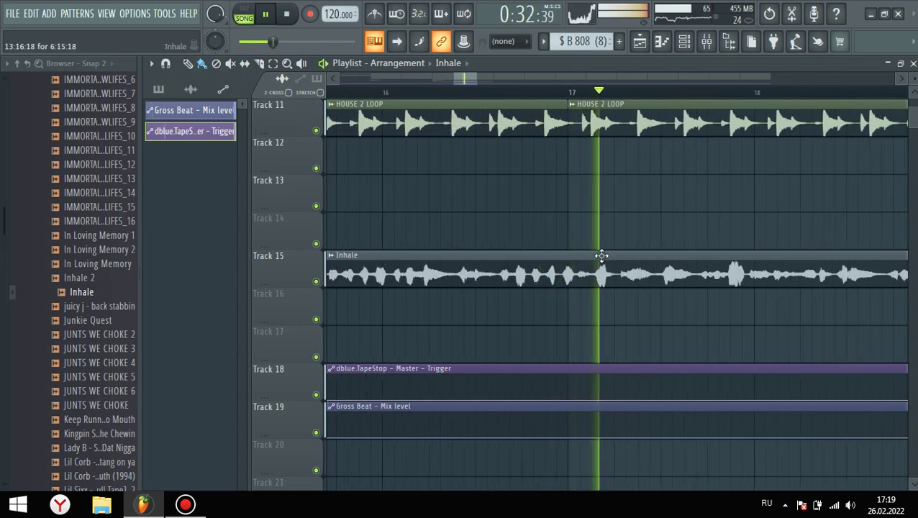
left_click(260, 63)
scroll(548, 277, "up", 2, "ctrl")
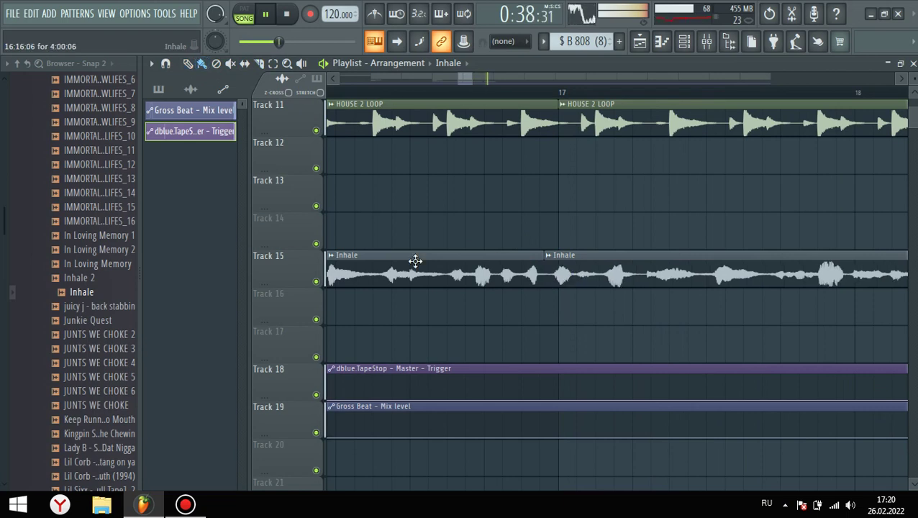
Nudge the last Inhale section to line up just before bar 17 while listening to the timing.
scroll(574, 279, "down", 4, "ctrl")
scroll(611, 257, "up", 2, "ctrl")
key("space")
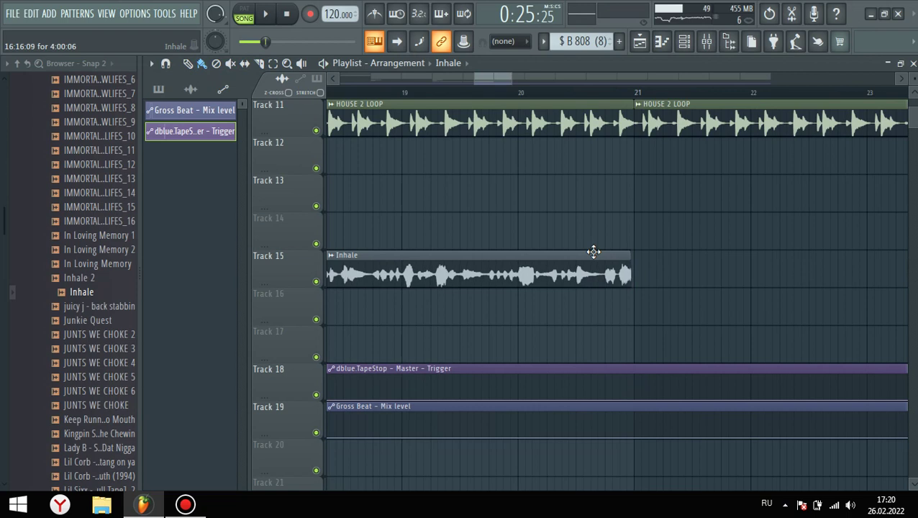
scroll(745, 268, "down", 2, "ctrl")
key("space")
scroll(406, 295, "up", 5, "ctrl")
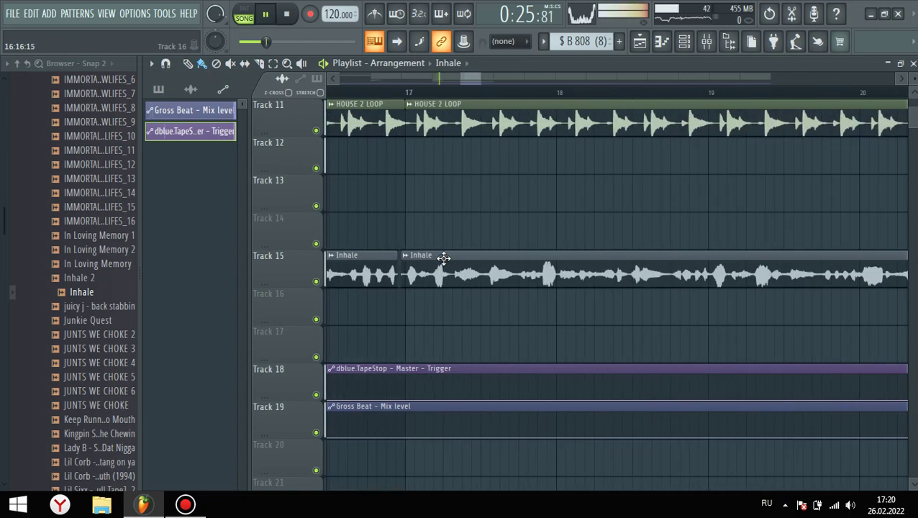
scroll(522, 251, "down", 4, "ctrl")
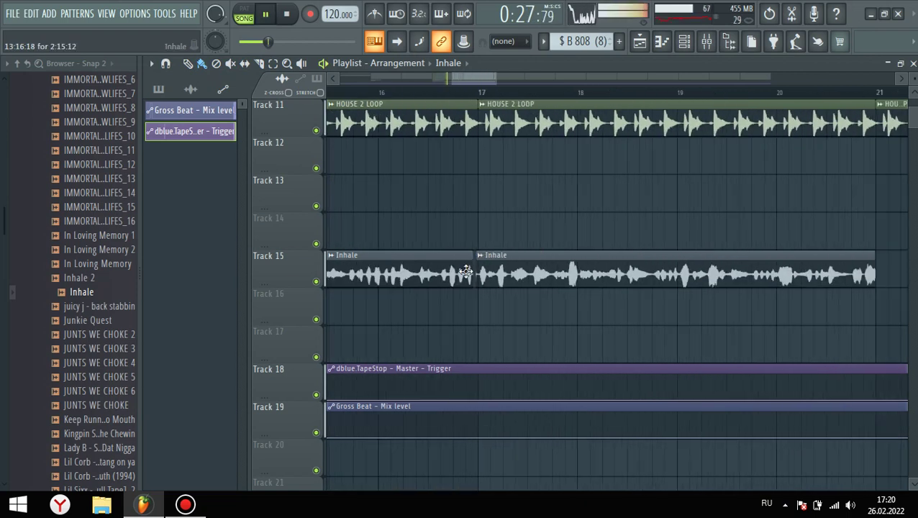
scroll(467, 264, "up", 5, "ctrl")
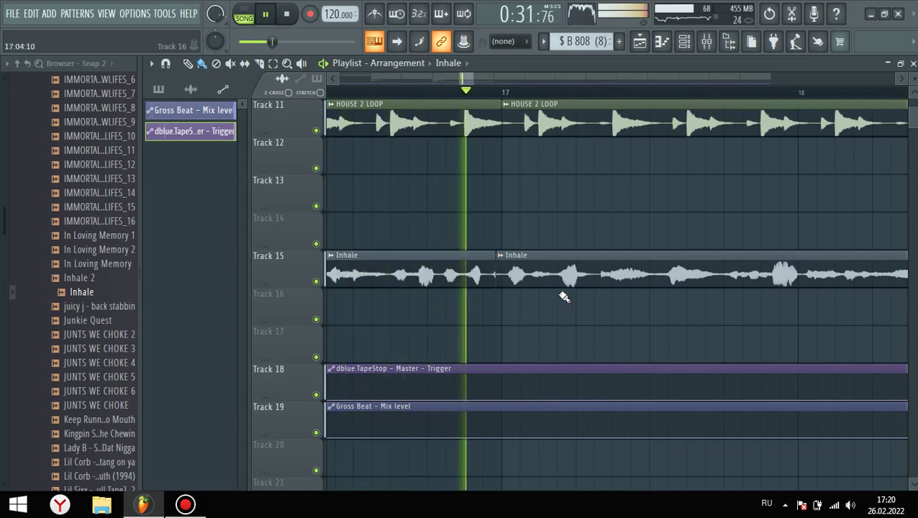
scroll(537, 249, "down", 3, "ctrl")
scroll(537, 250, "down", 3, "ctrl")
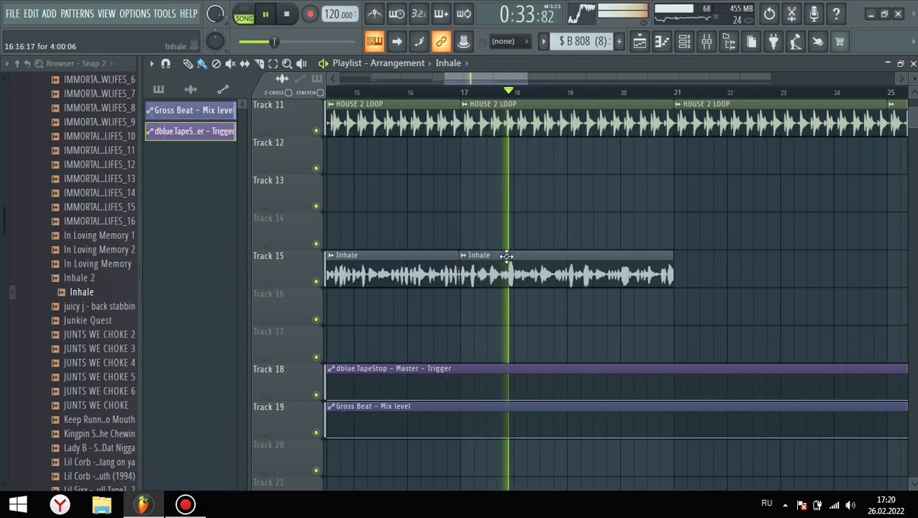
Extend the end of the last Inhale section to bar 21.
scroll(687, 286, "up", 4, "ctrl")
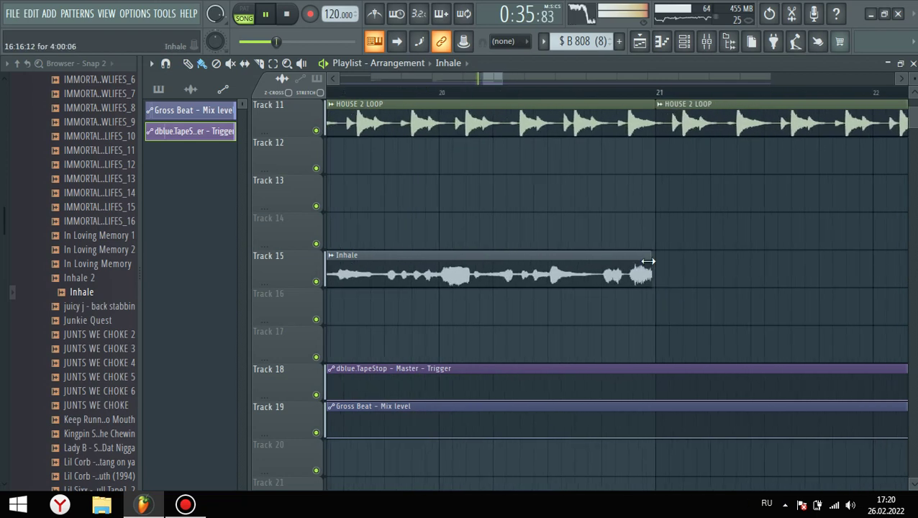
scroll(669, 272, "up", 1, "ctrl")
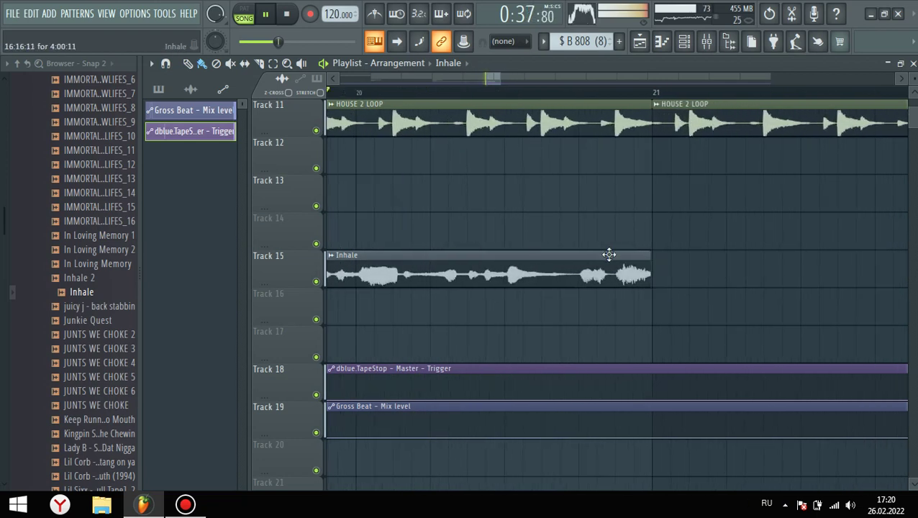
mouse_move(652, 261)
left_mouse_down()
mouse_move(746, 258)
mouse_move(656, 262)
left_mouse_up()
scroll(769, 225, "down", 8, "ctrl")
scroll(719, 237, "up", 4, "ctrl")
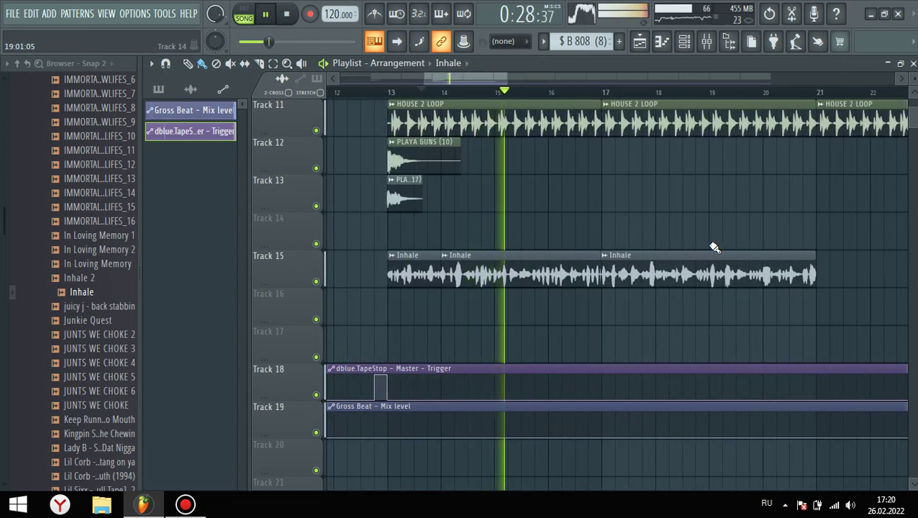
Load Distructor into slot 8 of the Inhale track and choose its Lofi preset.
key("F9")
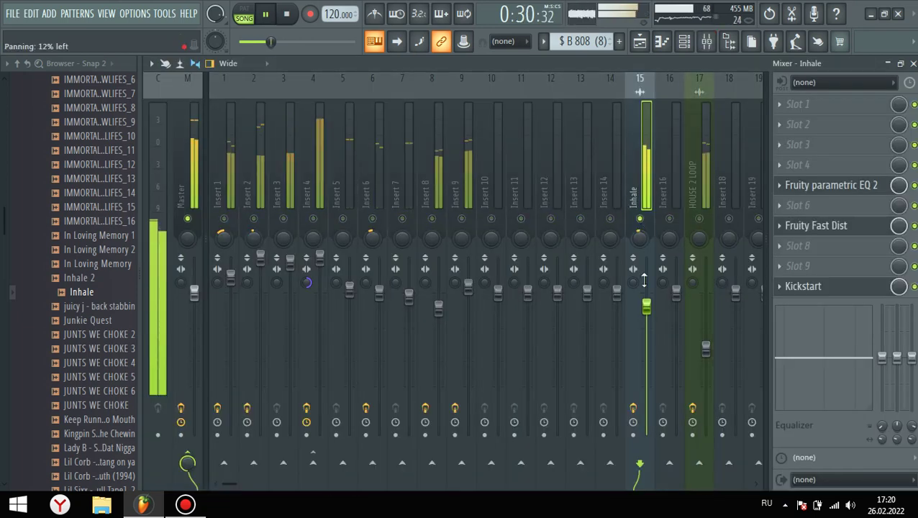
left_click(801, 247)
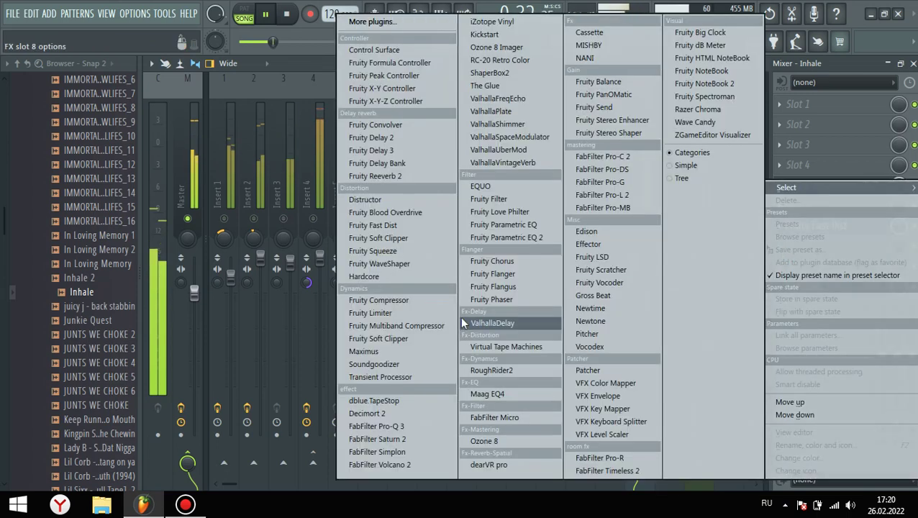
left_click(406, 199)
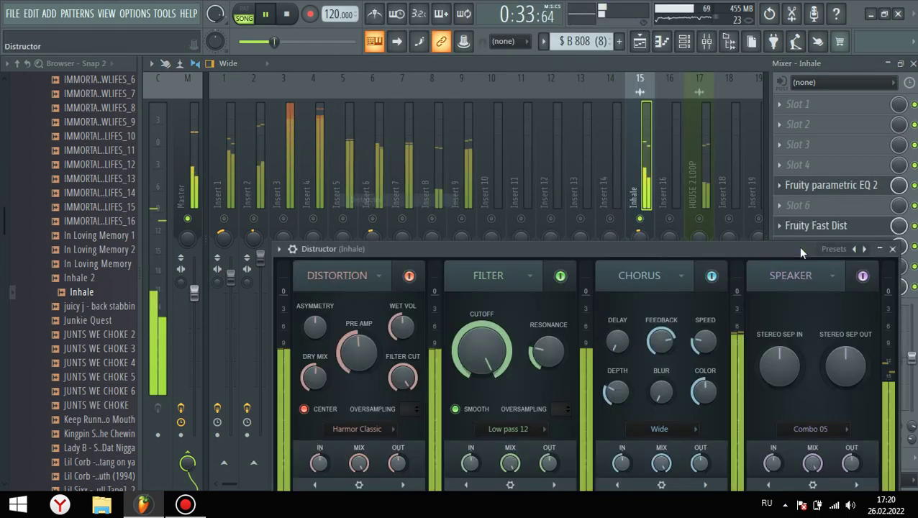
left_click(835, 249)
left_click(775, 152)
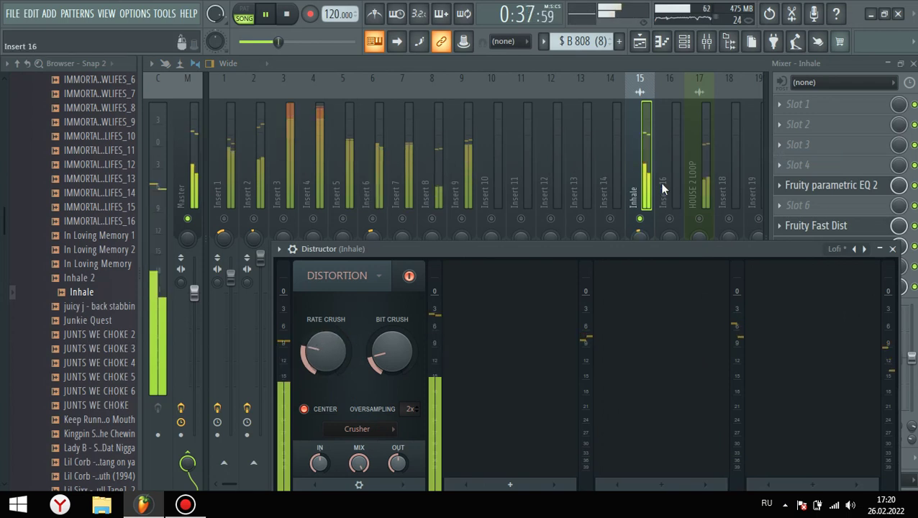
Adjust the Inhale track's leftward panning, raise its volume slightly and unsolo it.
left_click_drag(640, 238, 640, 268)
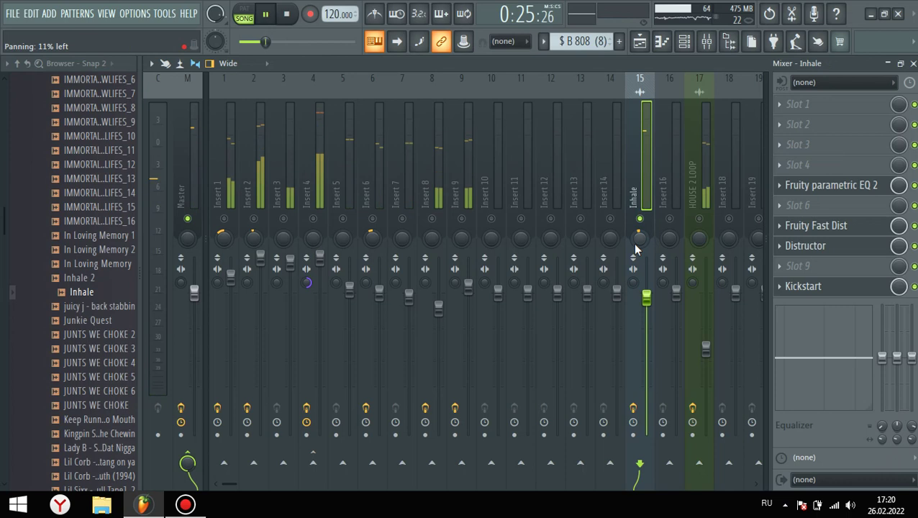
key("space")
right_click(640, 220)
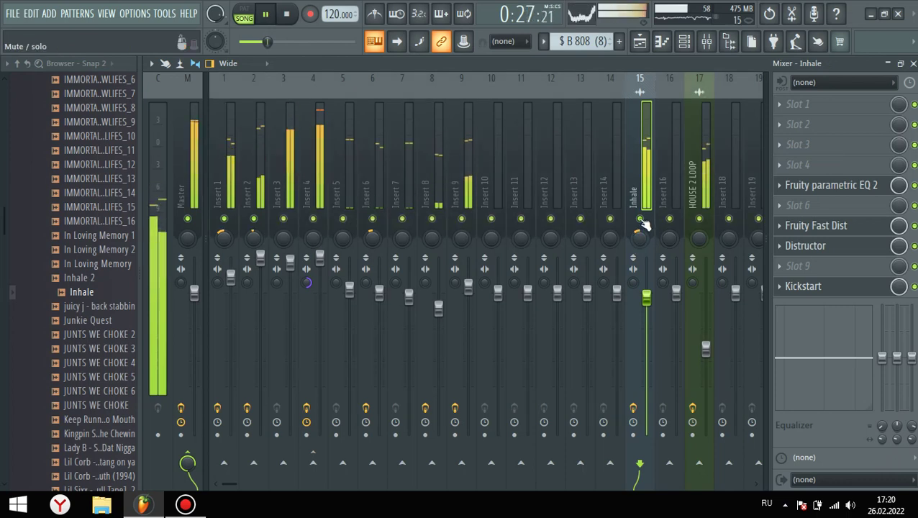
Load Fruity Reeverb 2 into slot 9 of the Inhale track and play the vocal section in the playlist.
left_click(818, 267)
left_click(411, 184)
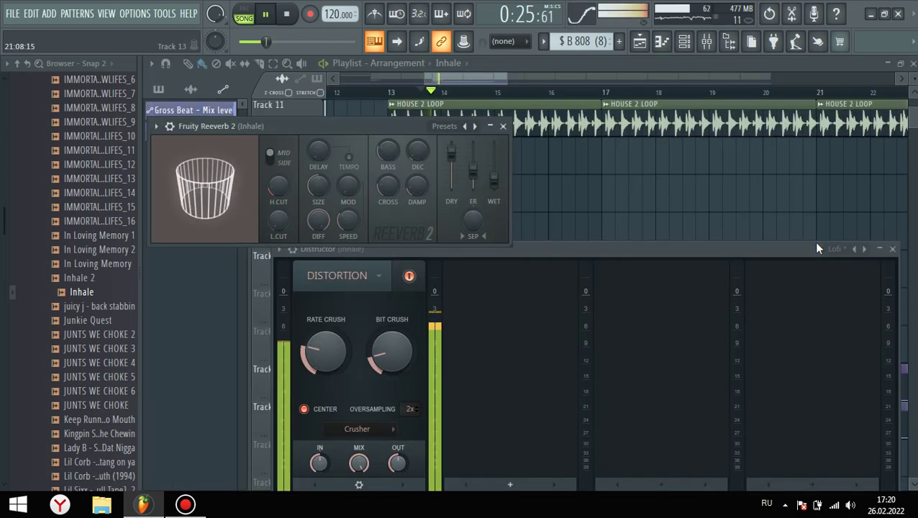
scroll(760, 184, "down", 2)
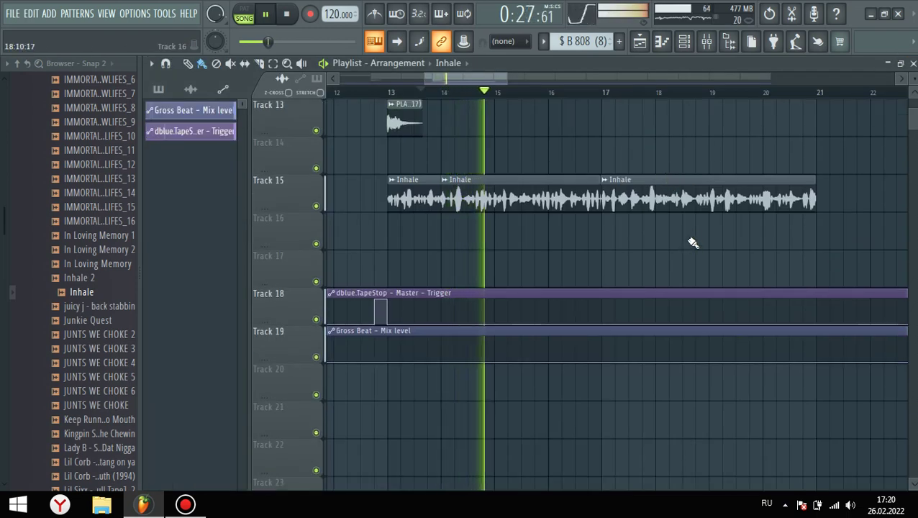
scroll(623, 227, "up", 3)
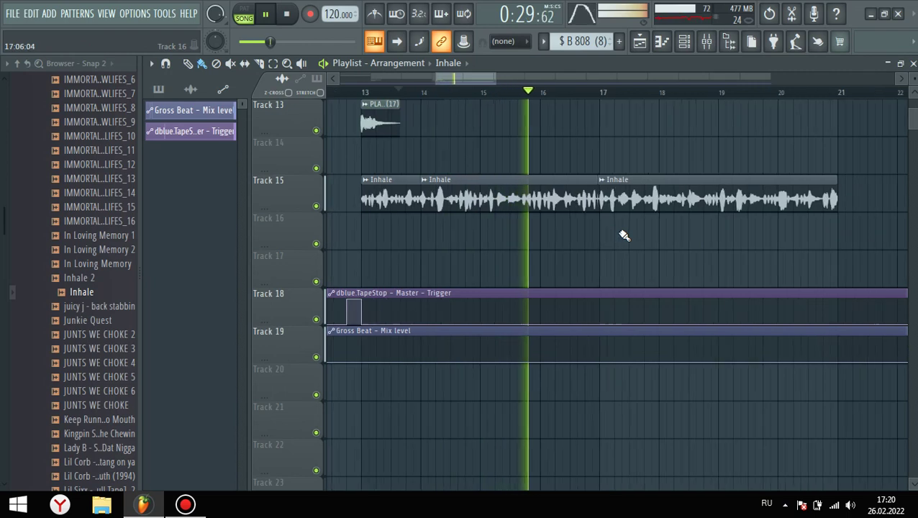
scroll(576, 252, "down", 5)
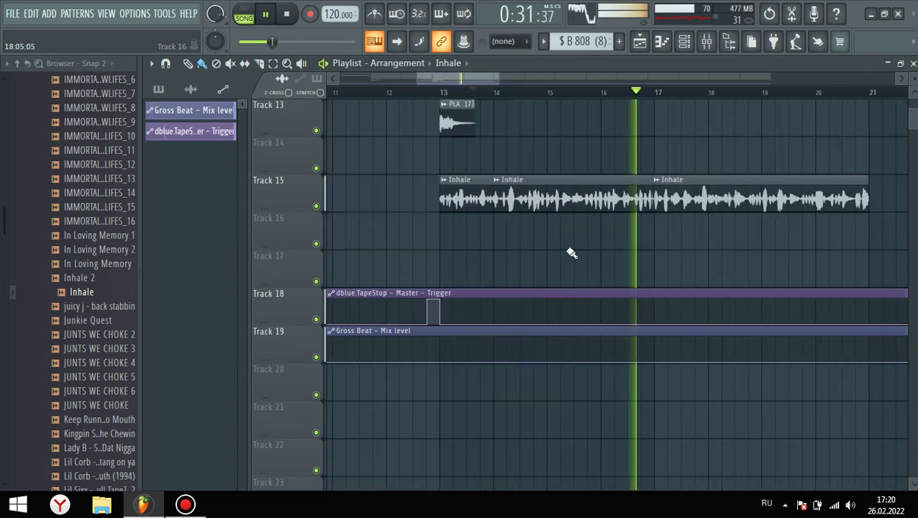
Place an extra Inhale clip below Track 15, then delete it together with the Inhale section starting near bar 17.
left_click(194, 92)
key("space")
left_click_drag(211, 176, 640, 266)
scroll(700, 269, "up", 3)
right_click(627, 259)
right_click(773, 215)
scroll(657, 223, "up", 2)
key("space")
scroll(720, 218, "up", 4)
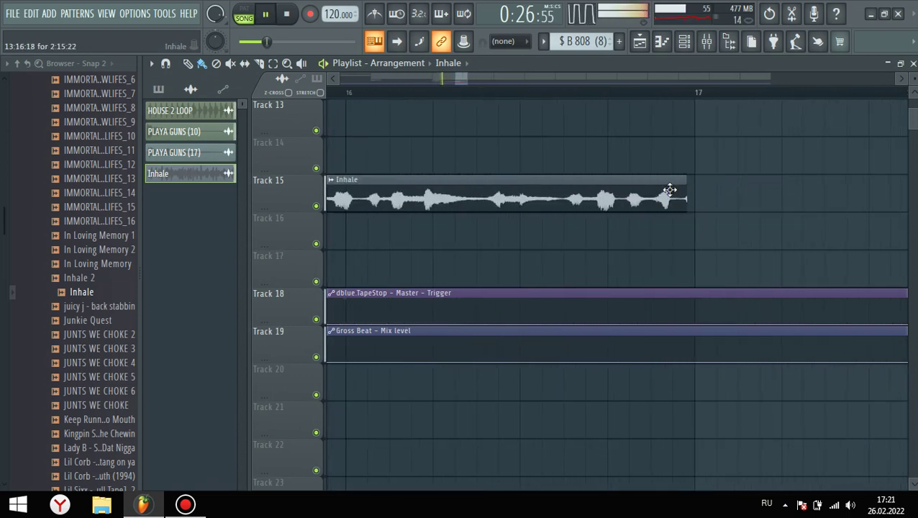
Extend the second Inhale section on Track 15 so that it ends at bar 21.
left_click_drag(682, 188, 911, 190)
scroll(408, 192, "down", 5)
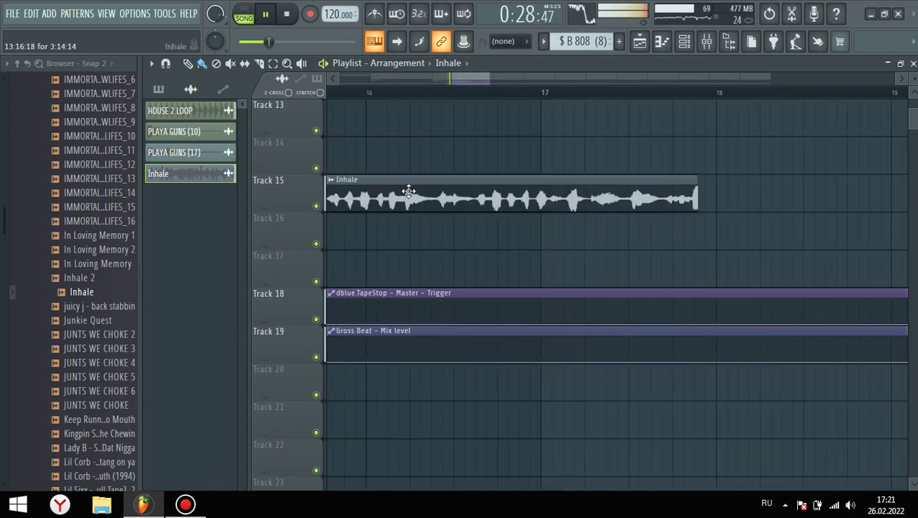
left_click_drag(698, 190, 667, 190)
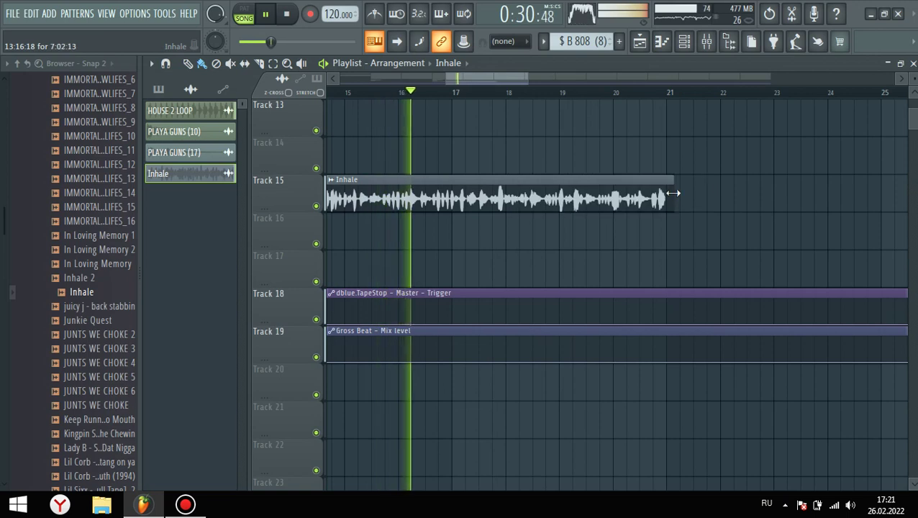
scroll(742, 209, "down", 2)
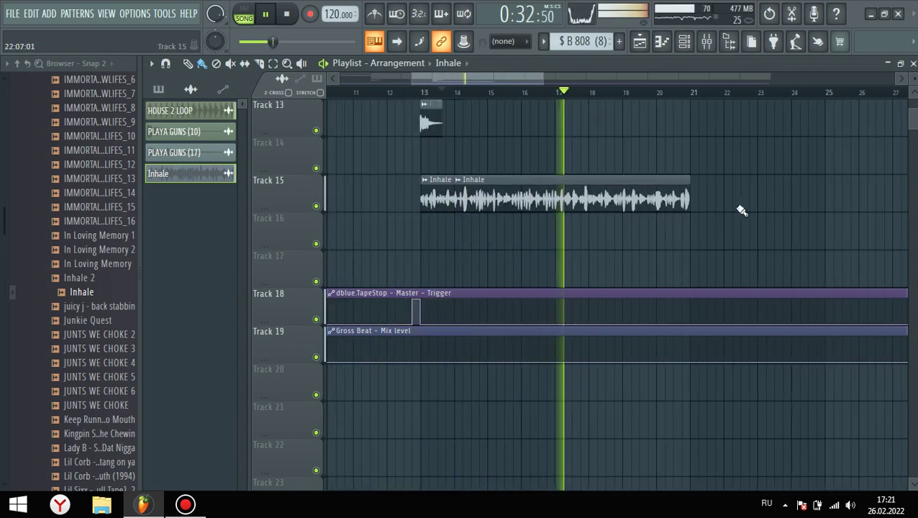
key("space")
left_click_drag(203, 185, 526, 239)
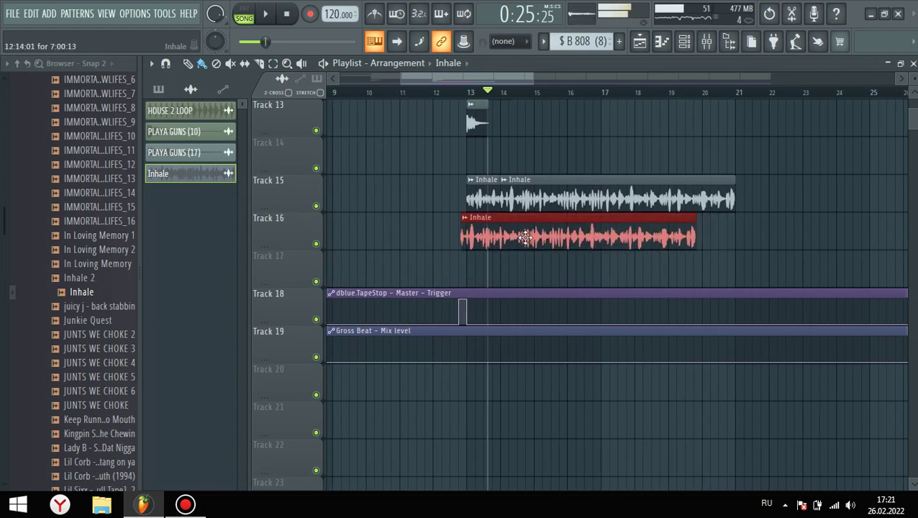
key("space")
right_click(534, 240)
Rearrange the Inhale track's effects: Parametric EQ 2 in slot 3, Fast Dist in slot 5, Distructor in slot 7, Reeverb 2 in slot 8.
scroll(454, 221, "up", 3)
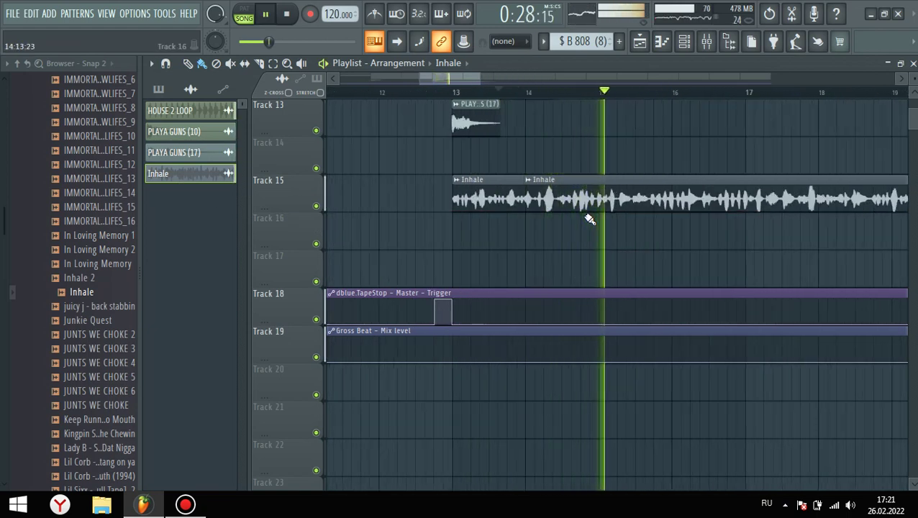
scroll(547, 220, "down", 2)
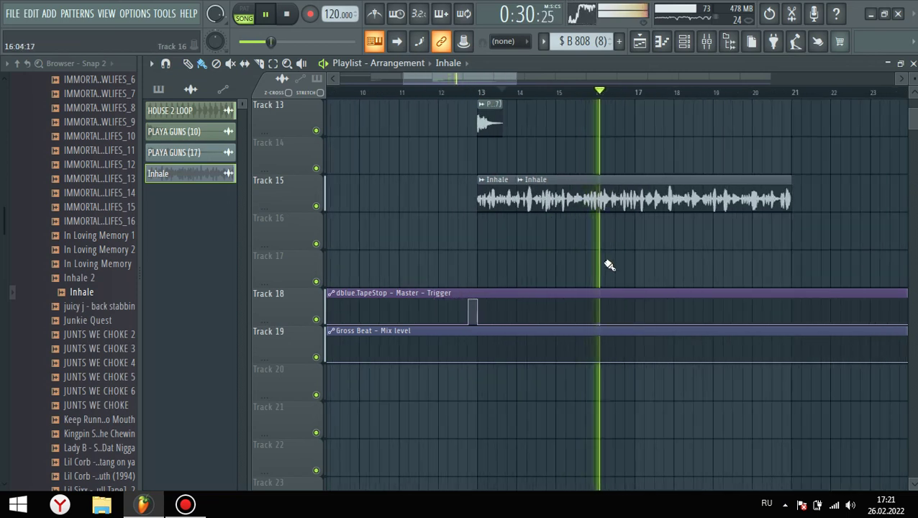
scroll(608, 264, "up", 3)
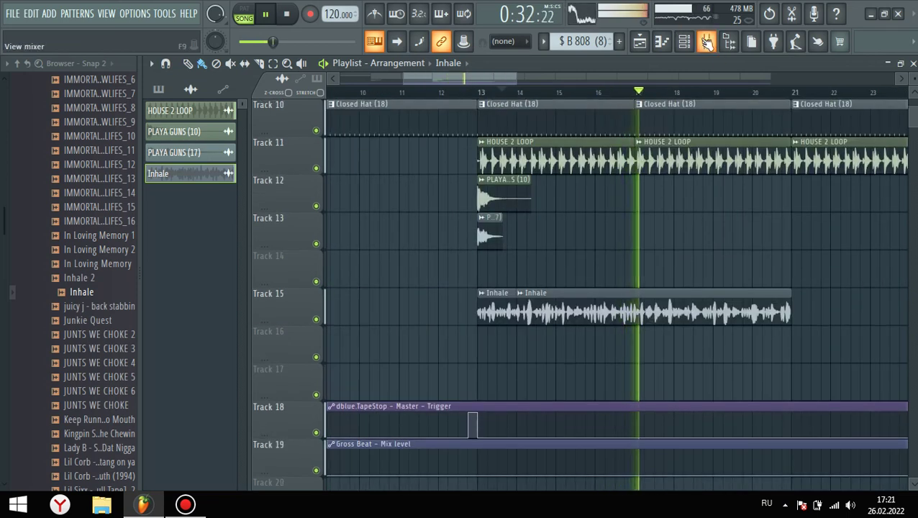
key("F9")
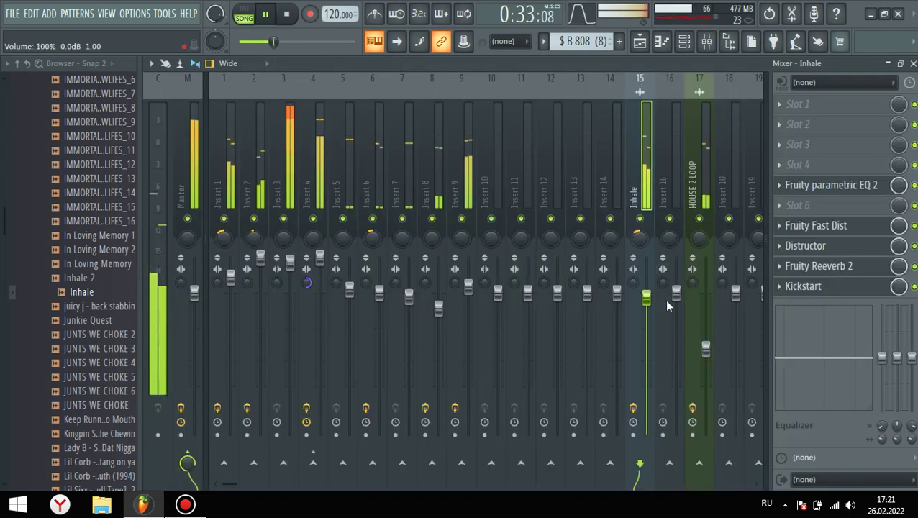
left_click(833, 189)
left_click(841, 186)
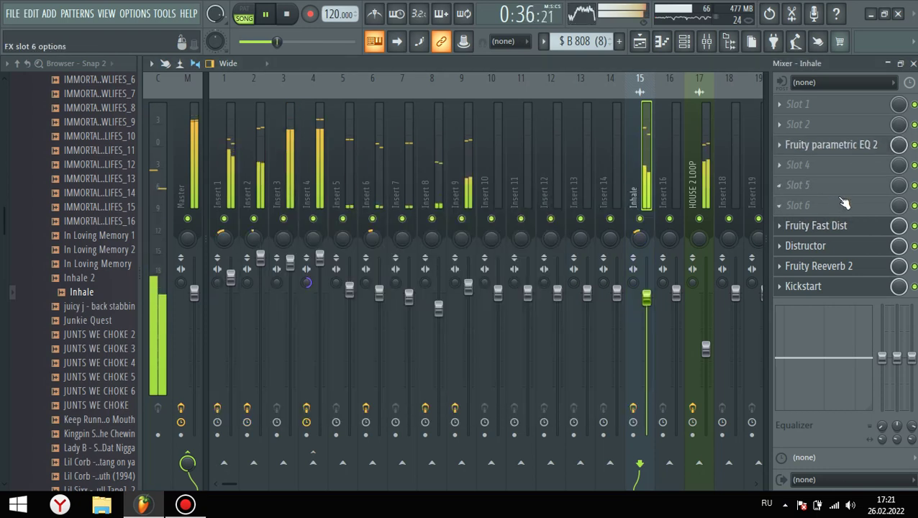
scroll(838, 234, "up", 2)
scroll(841, 243, "up", 1)
scroll(832, 262, "up", 1)
Load another Fruity parametric EQ 2 into slot 9 of the Inhale track and lower its band 1 to cut the low frequencies.
left_click(814, 266)
left_click(506, 238)
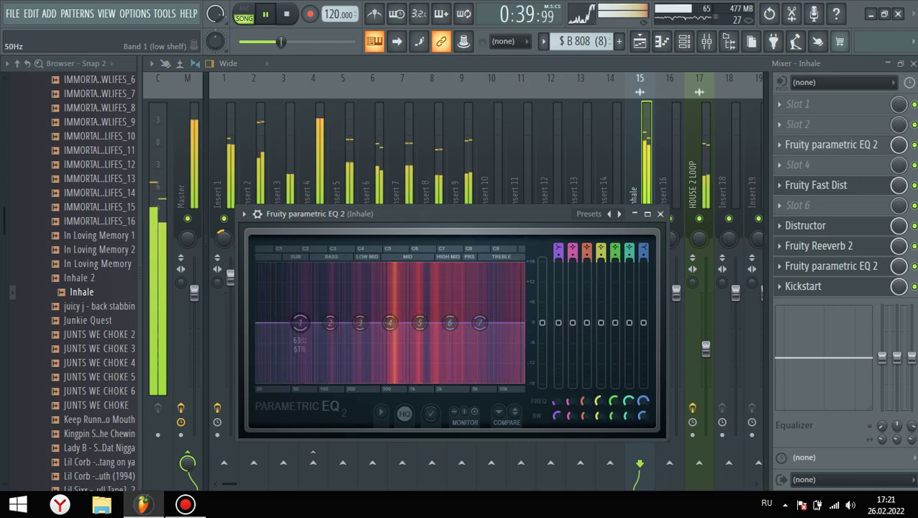
left_click_drag(301, 323, 341, 367)
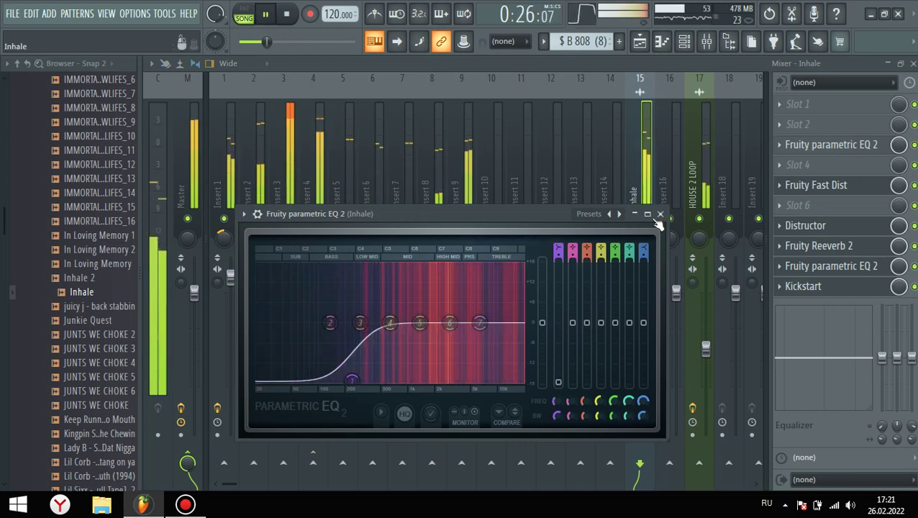
left_click(659, 213)
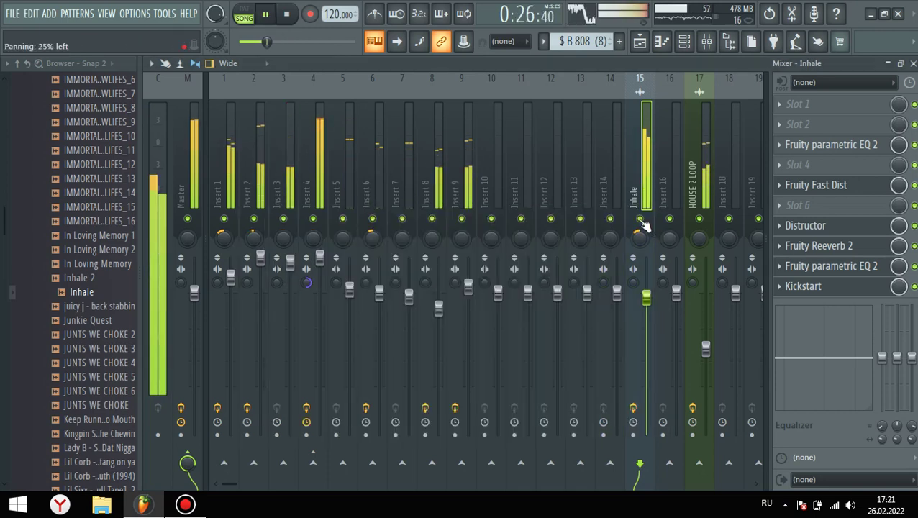
Set band 1 of the slot 9 EQ to -18 dB at 363 Hz, then pan the soloed Inhale track 20% left and unsolo it.
left_click(794, 268)
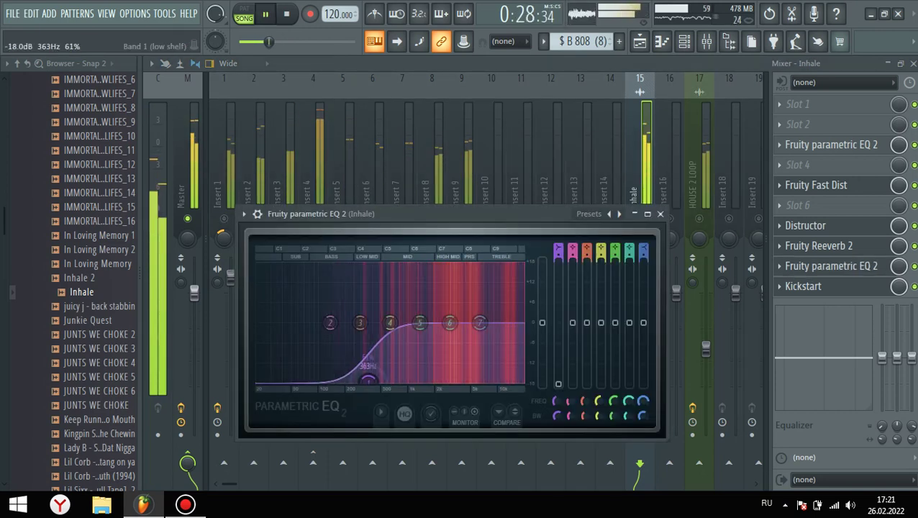
left_click(660, 213)
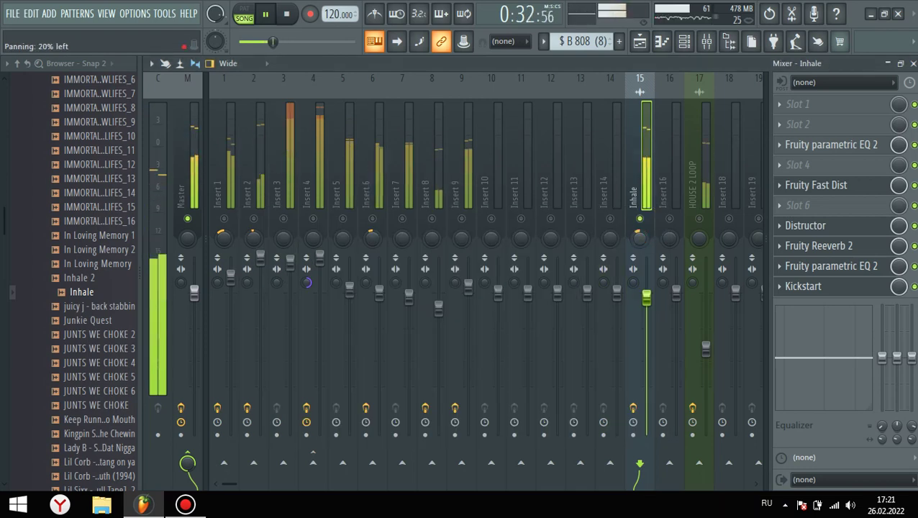
right_click(640, 220)
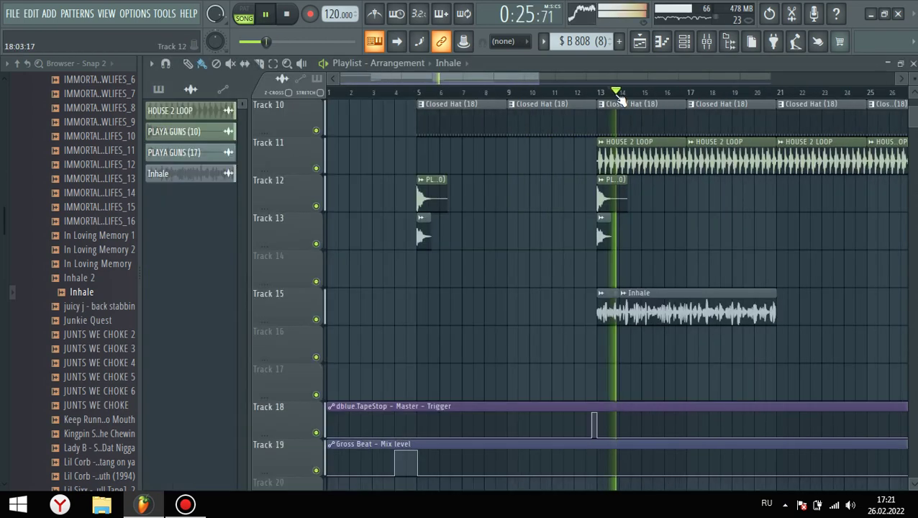
Play the vocal section from just before bar 13 and trim the end of the Inhale clip on Track 15 to just before bar 21.
left_click(587, 95)
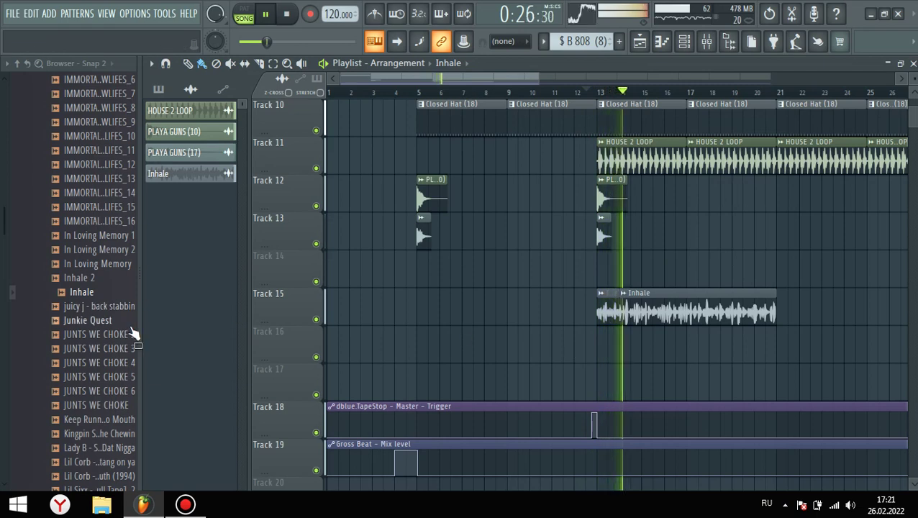
scroll(701, 338, "up", 5, "ctrl")
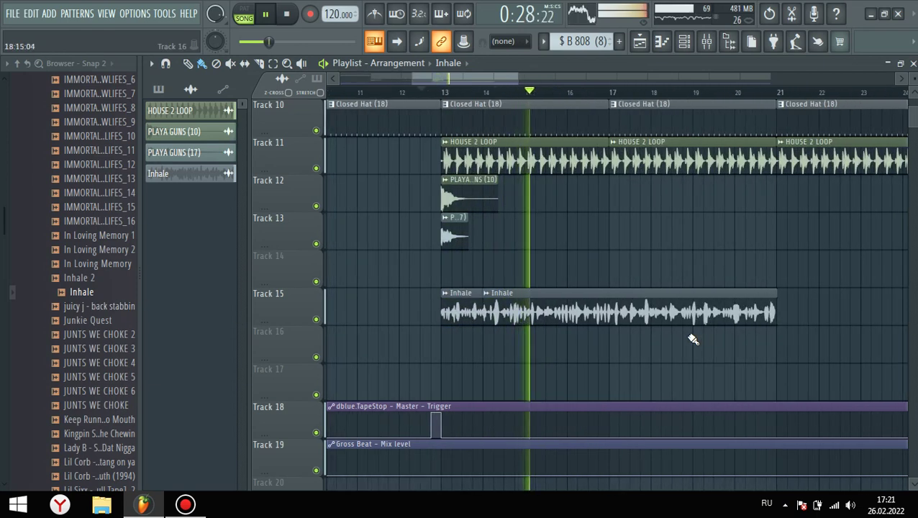
scroll(661, 334, "up", 3, "ctrl")
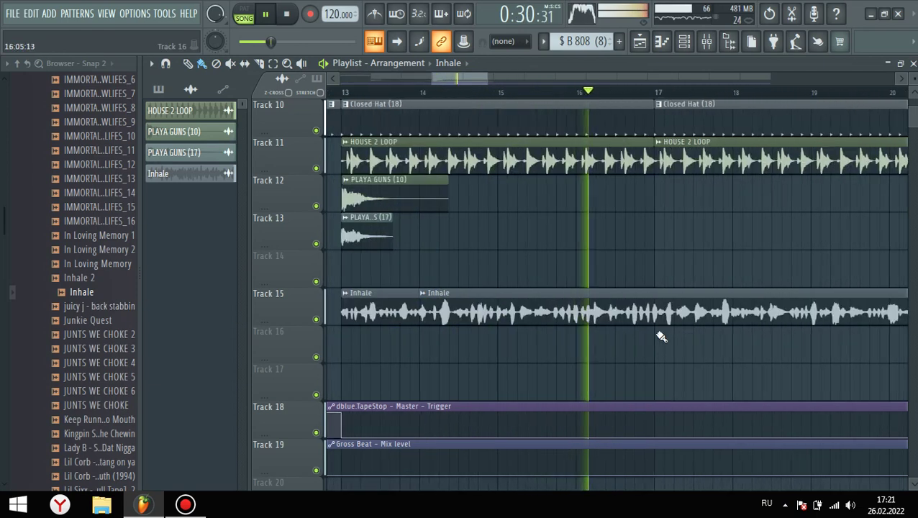
scroll(728, 336, "up", 1, "ctrl")
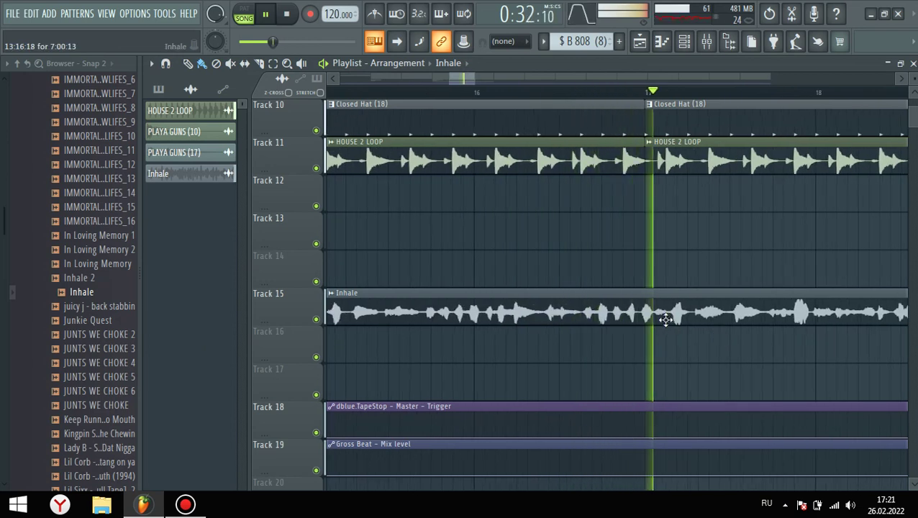
scroll(518, 320, "down", 5, "ctrl")
scroll(741, 331, "up", 4, "ctrl")
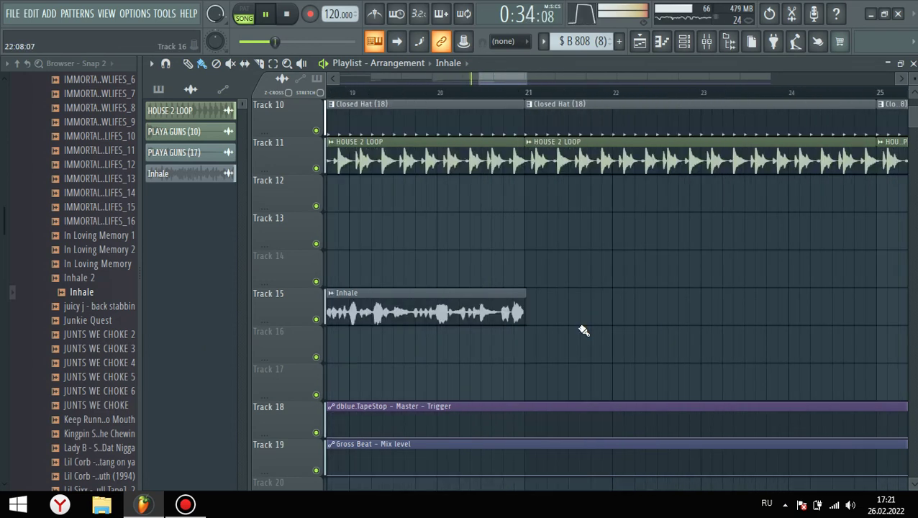
scroll(445, 314, "up", 3, "ctrl")
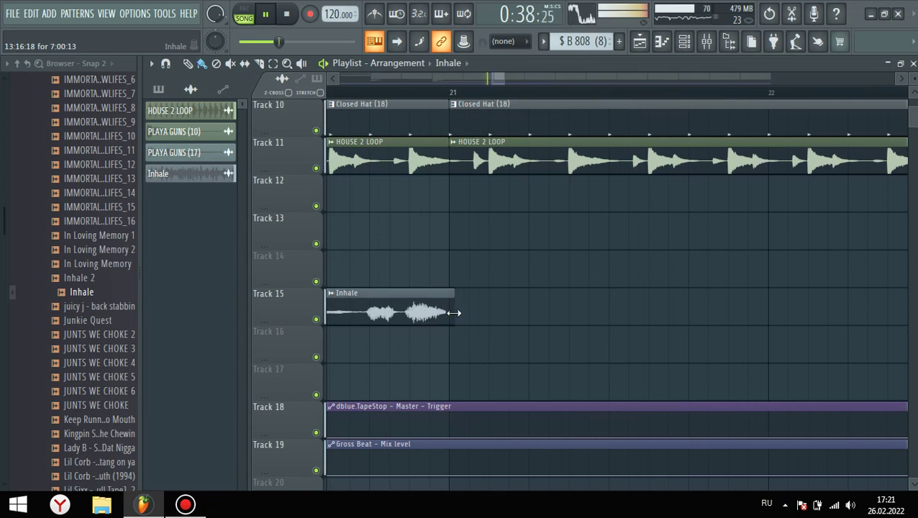
scroll(662, 286, "down", 6, "ctrl")
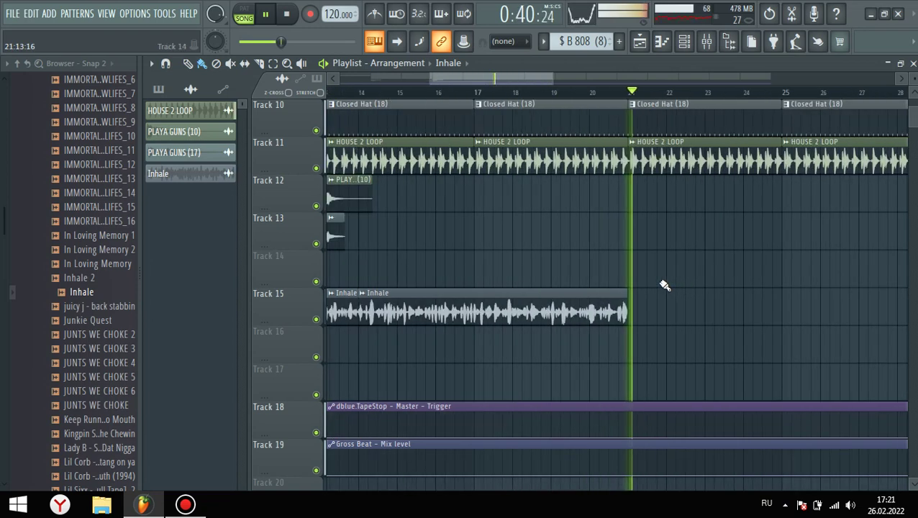
Play the arrangement from the start, shorten the first $B-KICK (8) clip on Track 4 to end at bar 4, and replay the transition.
scroll(442, 158, "up", 5)
scroll(446, 154, "down", 4, "ctrl")
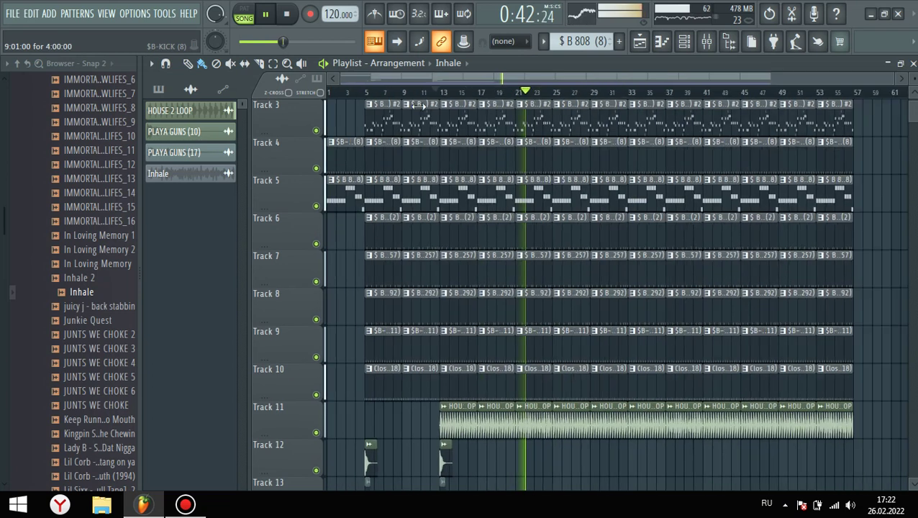
left_click_drag(198, 103, 155, 106)
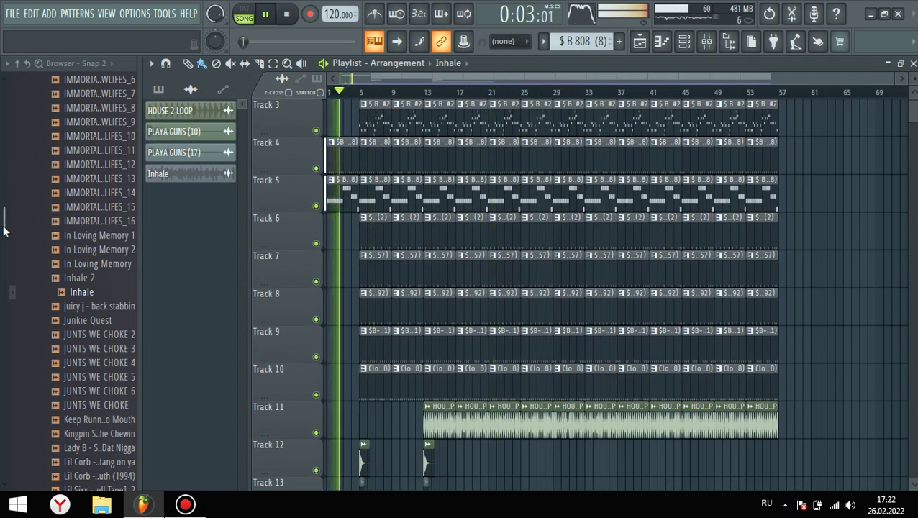
scroll(314, 238, "down", 6)
scroll(339, 237, "up", 5)
scroll(338, 237, "up", 4, "ctrl")
scroll(402, 243, "up", 3)
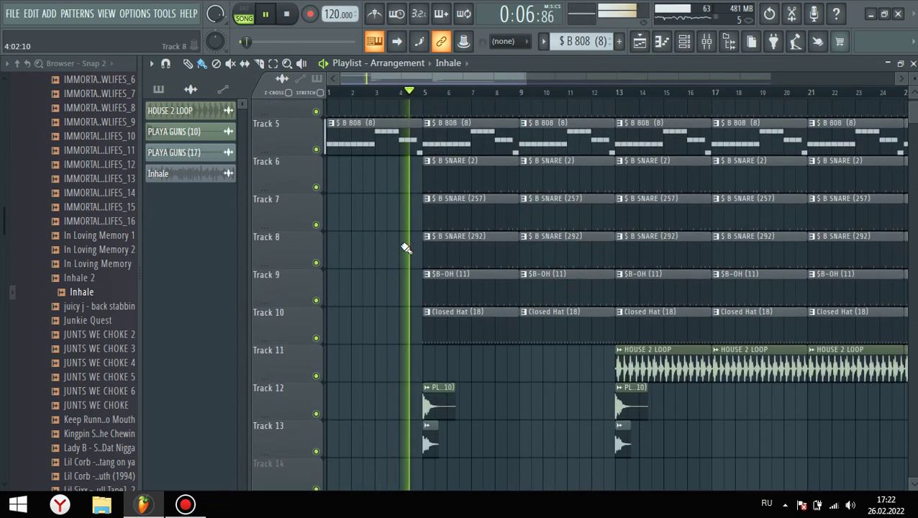
scroll(482, 213, "up", 4, "ctrl")
left_click_drag(498, 208, 458, 218, "ctrl")
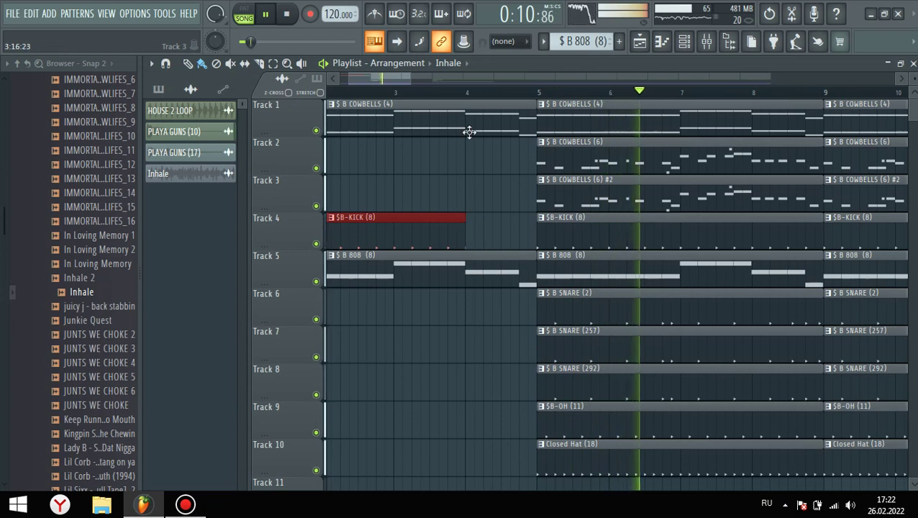
left_click(462, 92)
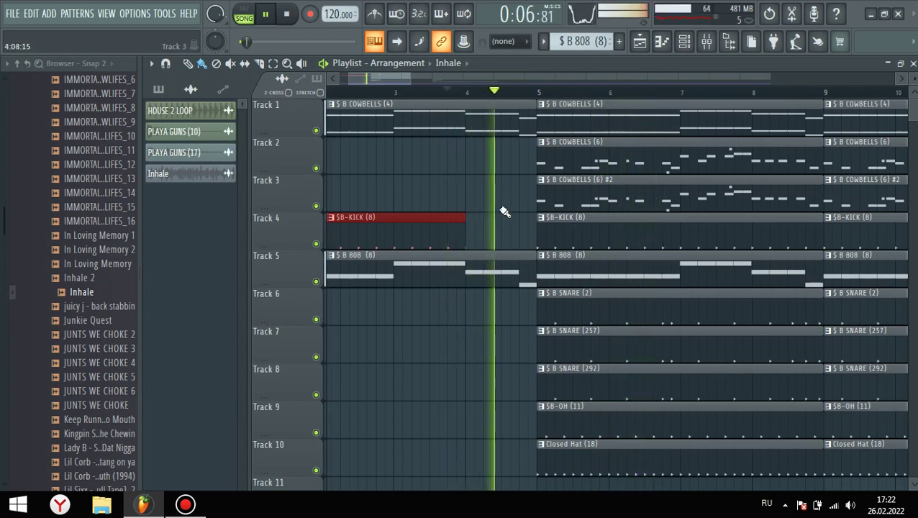
left_click(501, 208, "ctrl")
Browse the vocal samples in the MEMPHIS SHIIIIT folder while the arrangement plays, then collapse the folder.
scroll(504, 206, "down", 3)
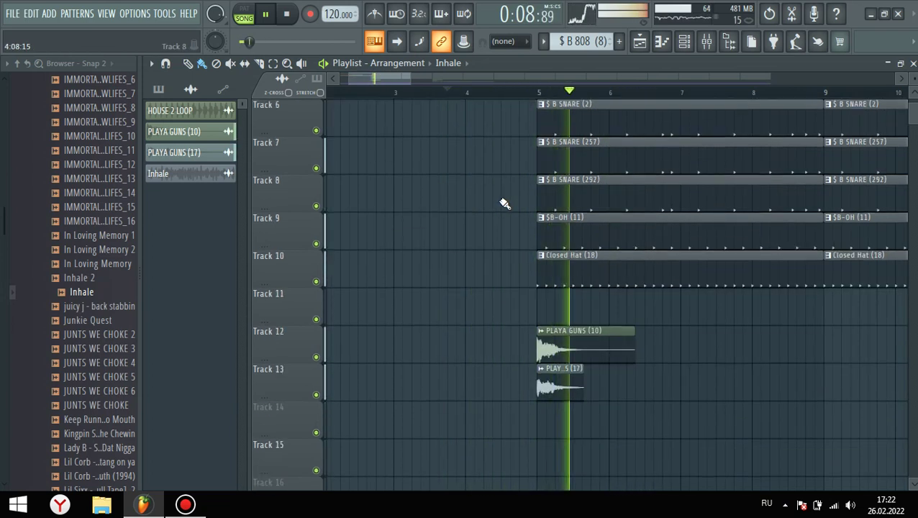
key("space")
scroll(64, 237, "down", 6)
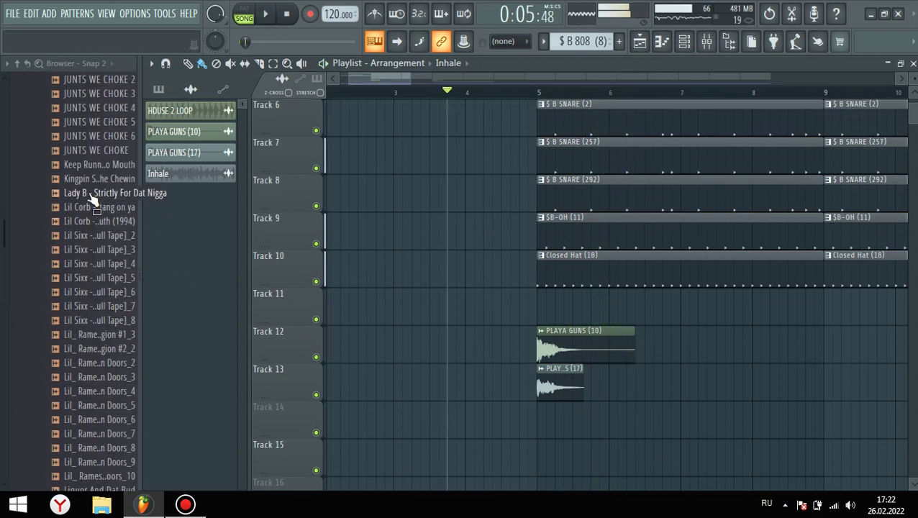
key("space")
scroll(75, 322, "down", 6)
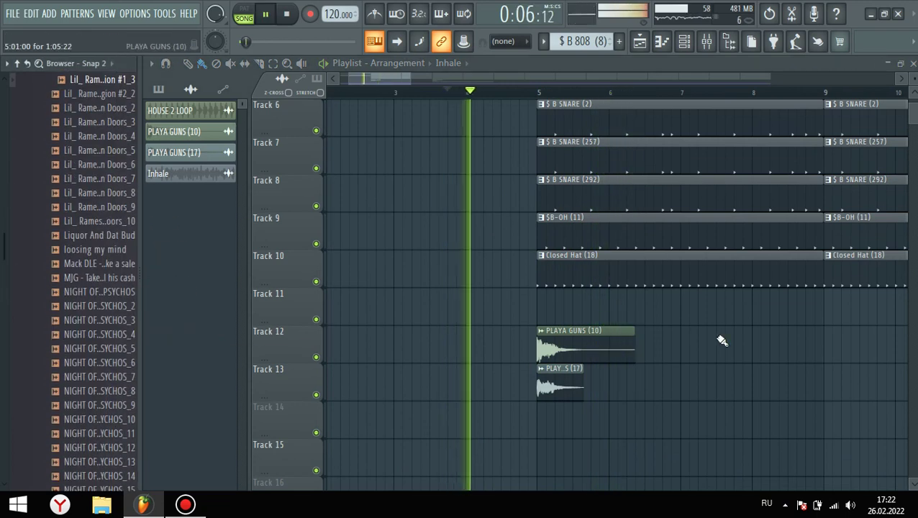
scroll(561, 327, "down", 3)
scroll(496, 295, "down", 2)
scroll(489, 282, "down", 2)
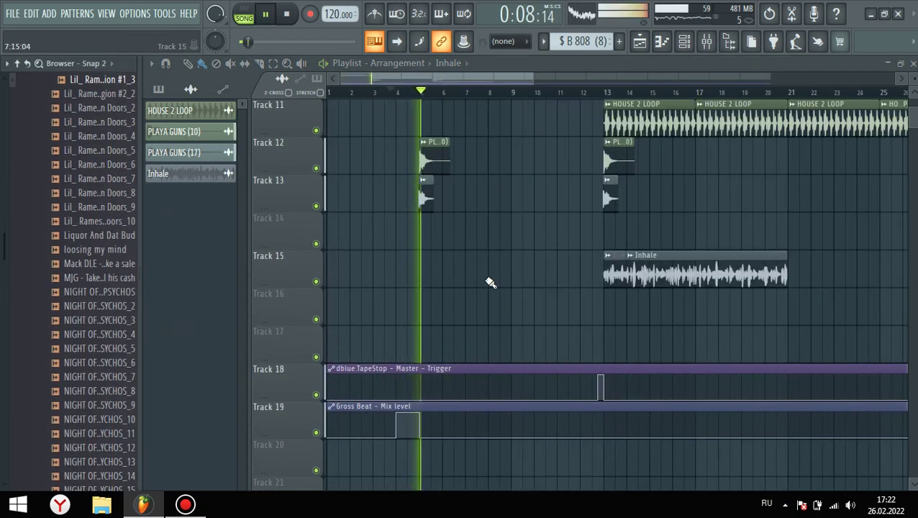
scroll(61, 290, "up", 6)
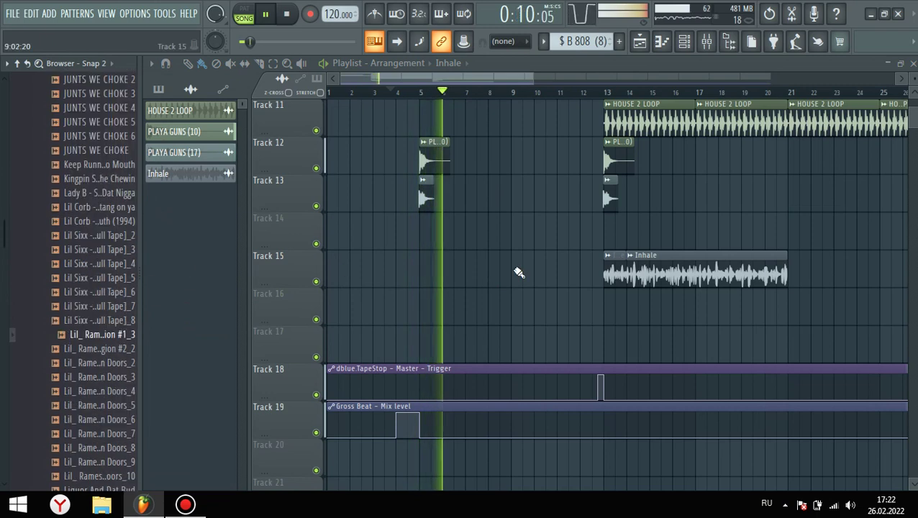
scroll(564, 119, "up", 4)
scroll(64, 216, "up", 12)
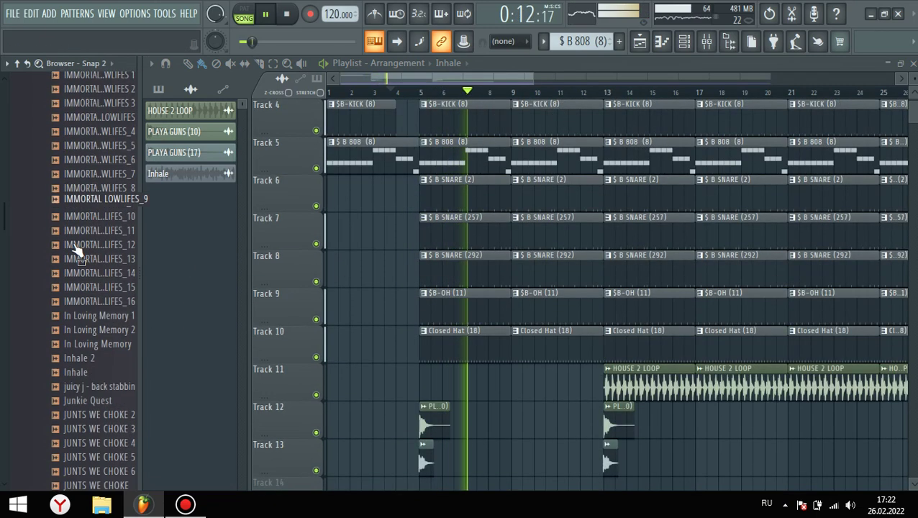
scroll(65, 267, "up", 12)
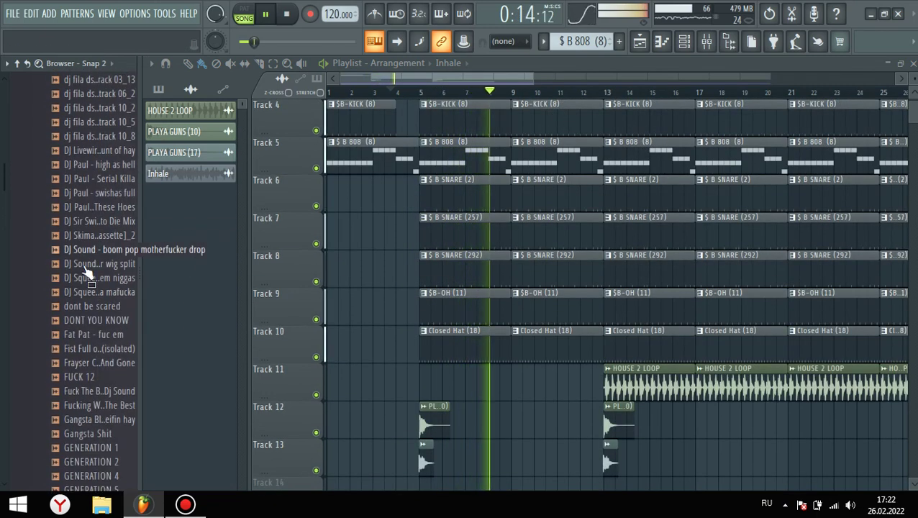
left_click(92, 252)
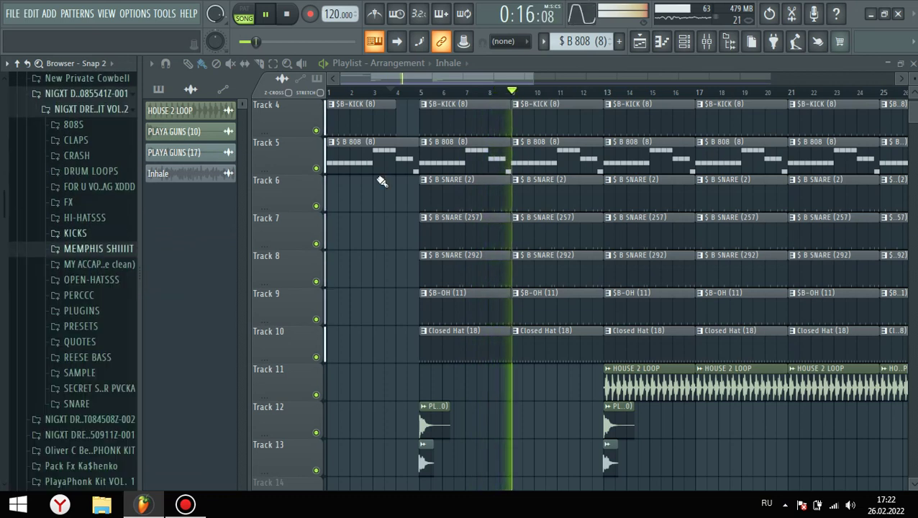
Load The Glue into effect slot 6 of the Inhale mixer track.
left_click(706, 41)
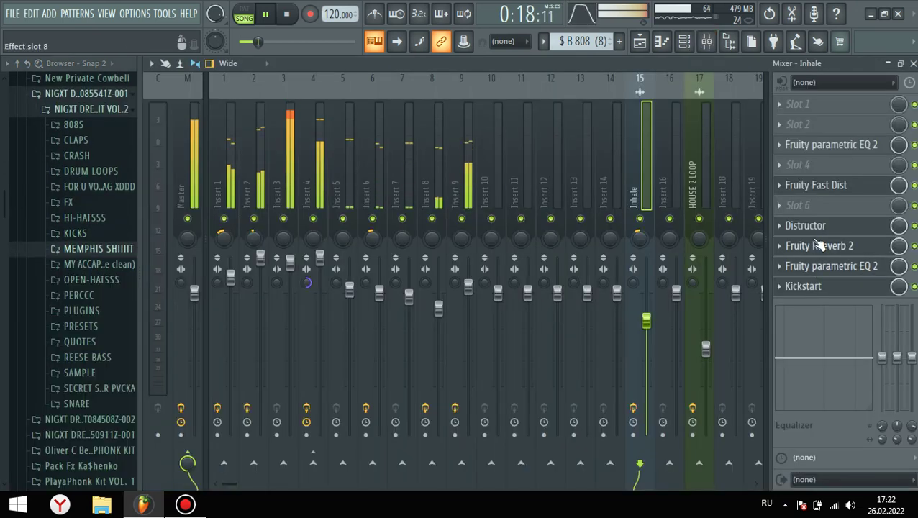
left_click(797, 205)
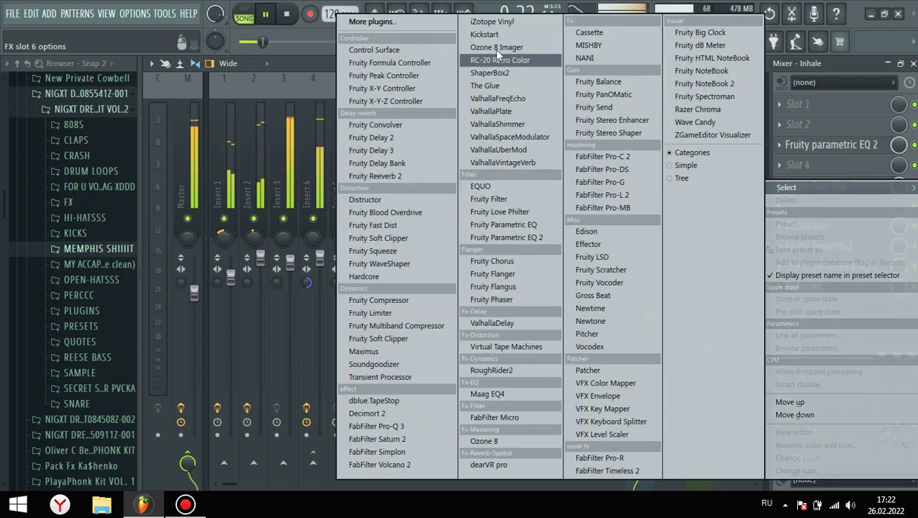
left_click(486, 86)
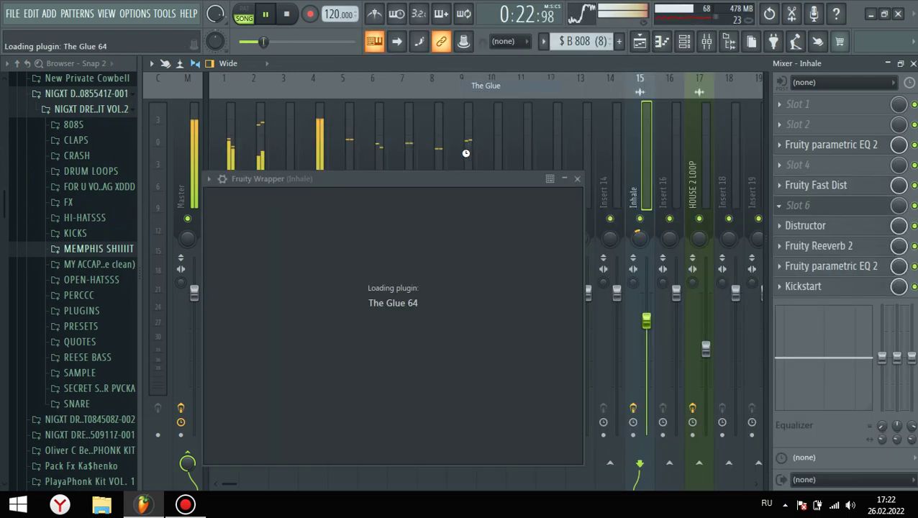
Load the Drum Kick - inside tight preset in The Glue on the Inhale track while the arrangement plays.
left_click_drag(267, 179, 323, 143)
left_click(914, 207)
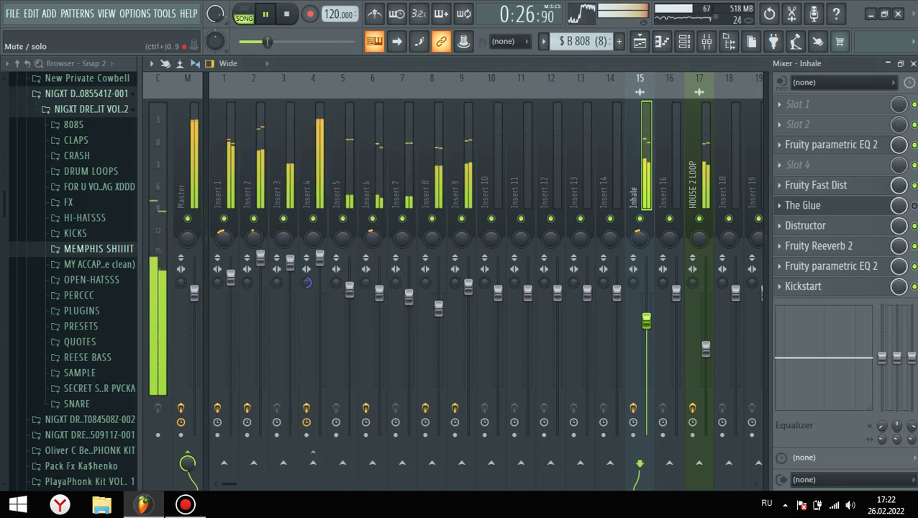
left_click(885, 209)
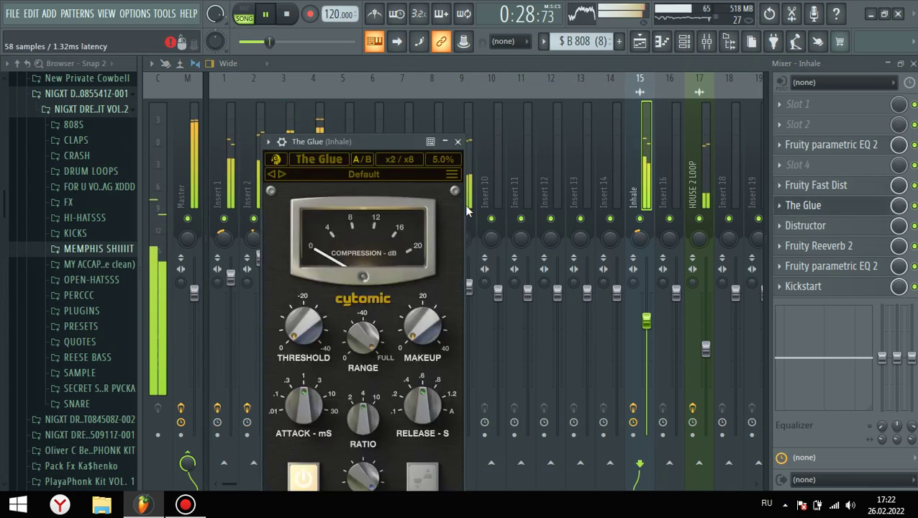
right_click(331, 181)
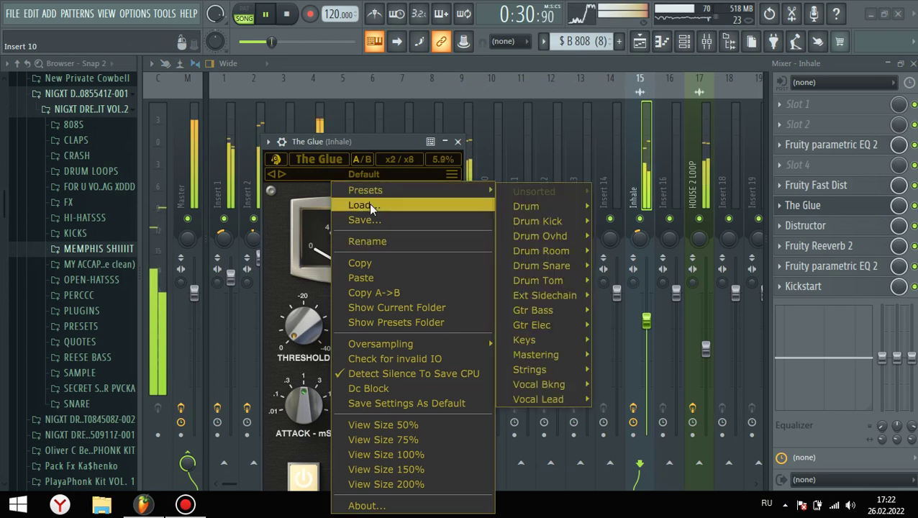
mouse_move(425, 189)
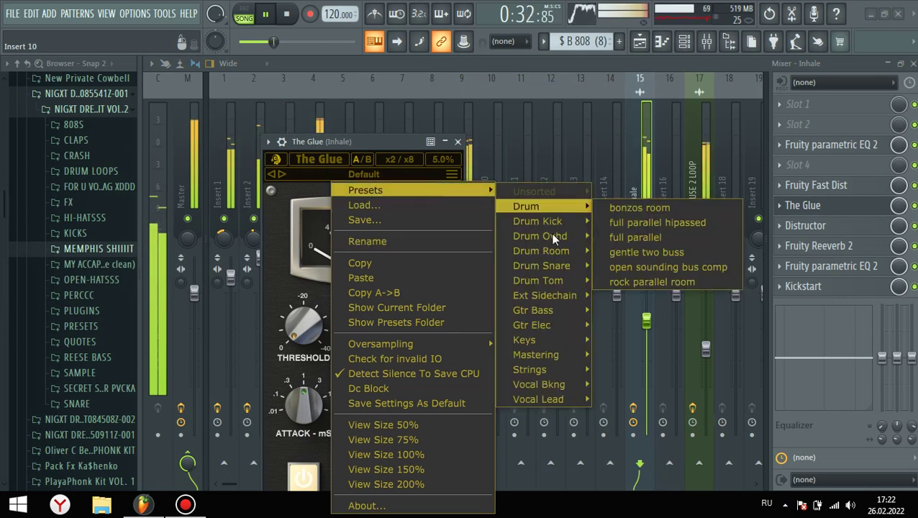
mouse_move(555, 222)
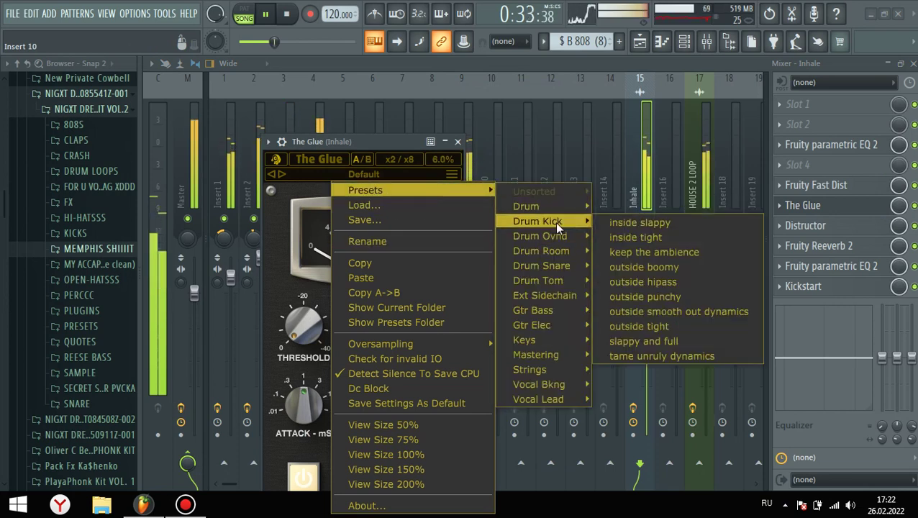
left_click(638, 239)
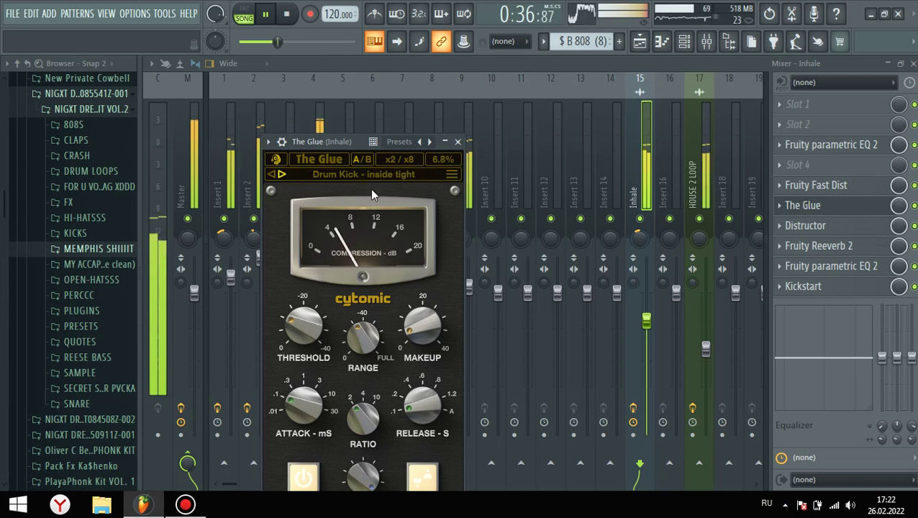
Increase the threshold, range and makeup amounts of The Glue on the Inhale track and set its ratio to 10.
key("Escape")
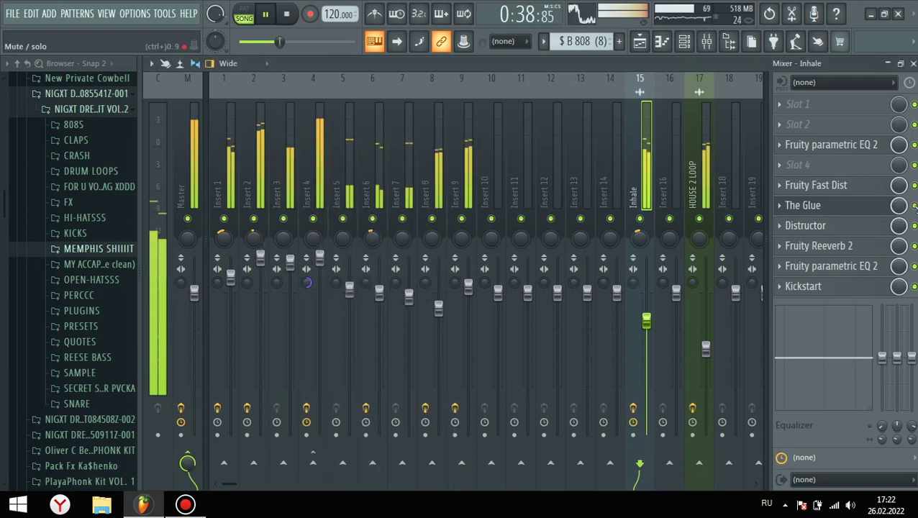
left_click(856, 210)
left_click_drag(315, 329, 317, 316)
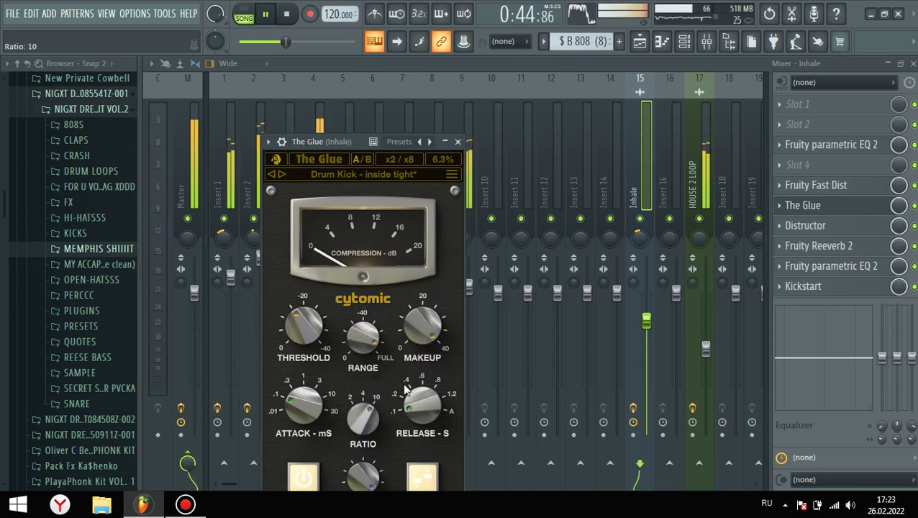
Delete The Glue from effect slot 6 of the Inhale mixer track.
left_click(815, 210)
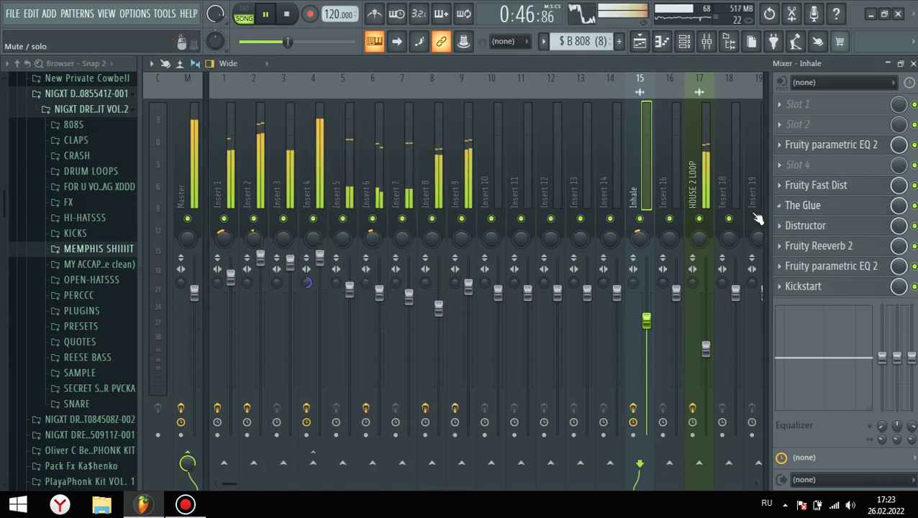
left_click(784, 225)
left_click(744, 199)
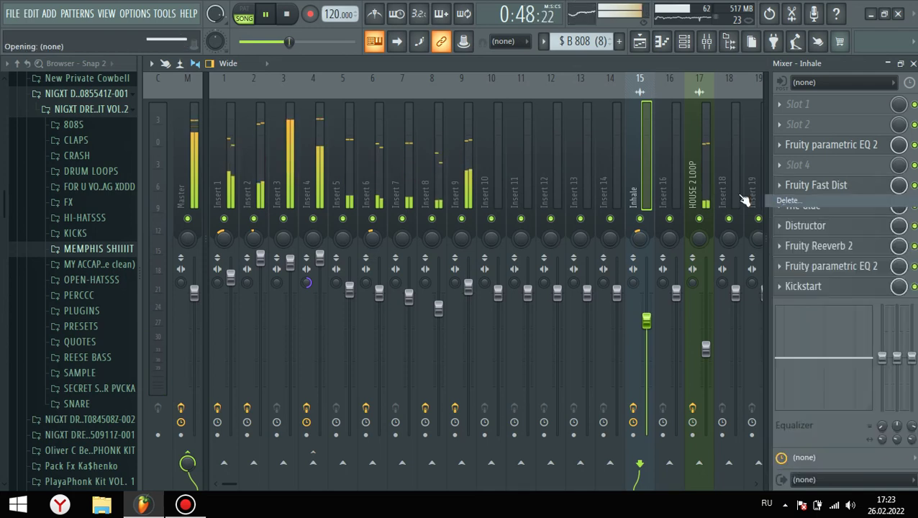
Load The Glue into effect slot 6 of the Master track.
left_click(208, 162)
left_click(802, 205)
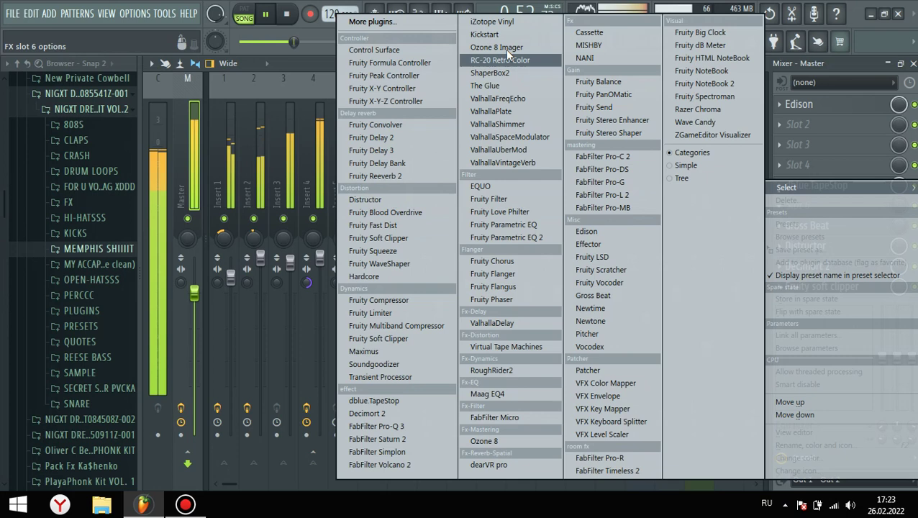
left_click(492, 85)
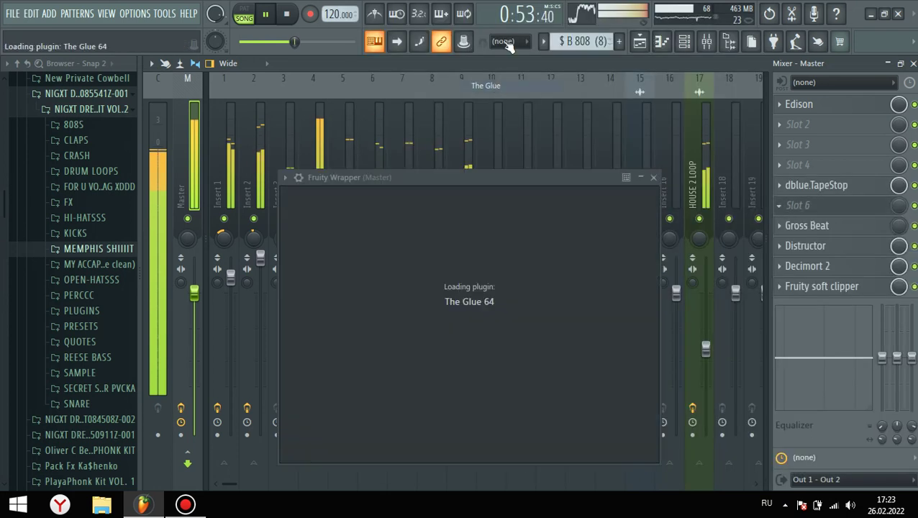
Load The Glue's Drum Kick - inside tight preset on the Master and step forward through the presets to Drum Kick - outside hipass.
right_click(304, 206)
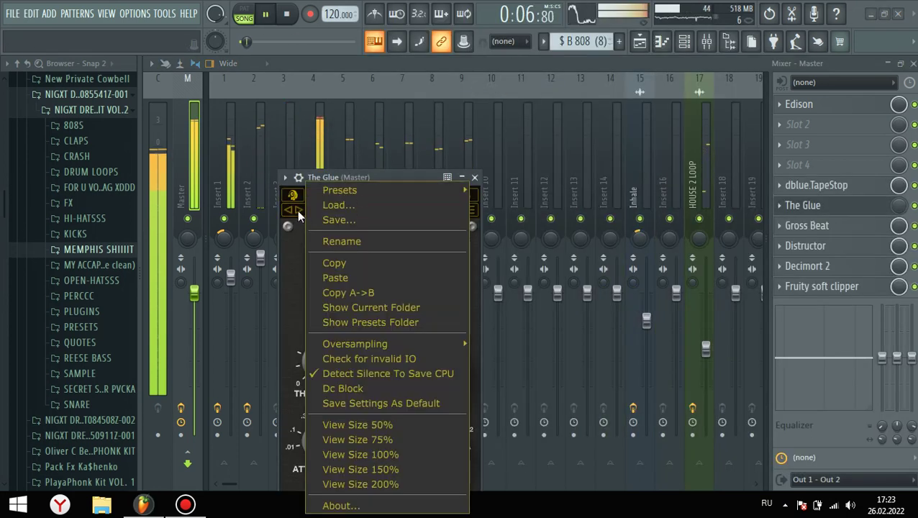
mouse_move(378, 195)
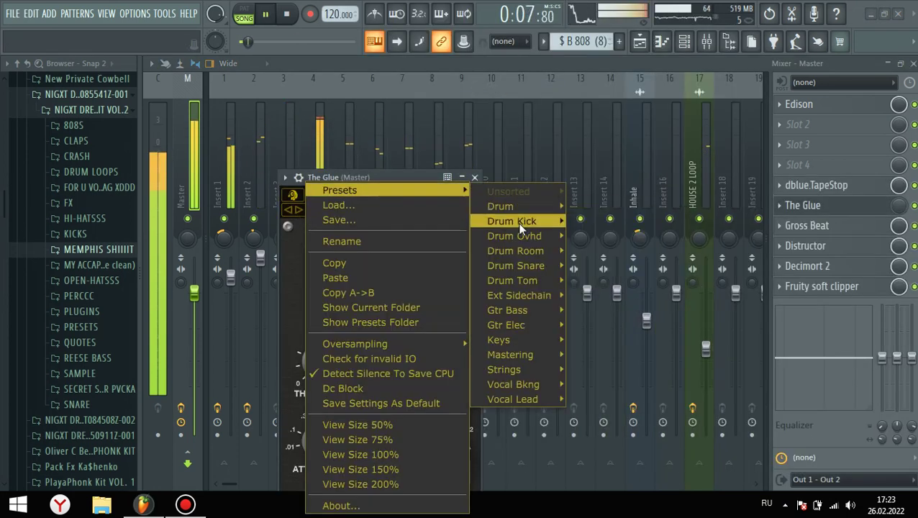
mouse_move(521, 228)
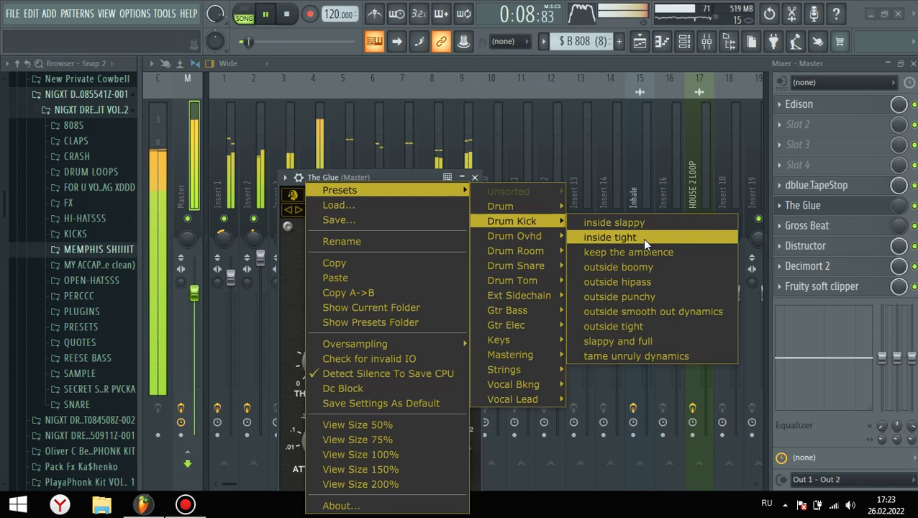
left_click(641, 238)
left_click(297, 212)
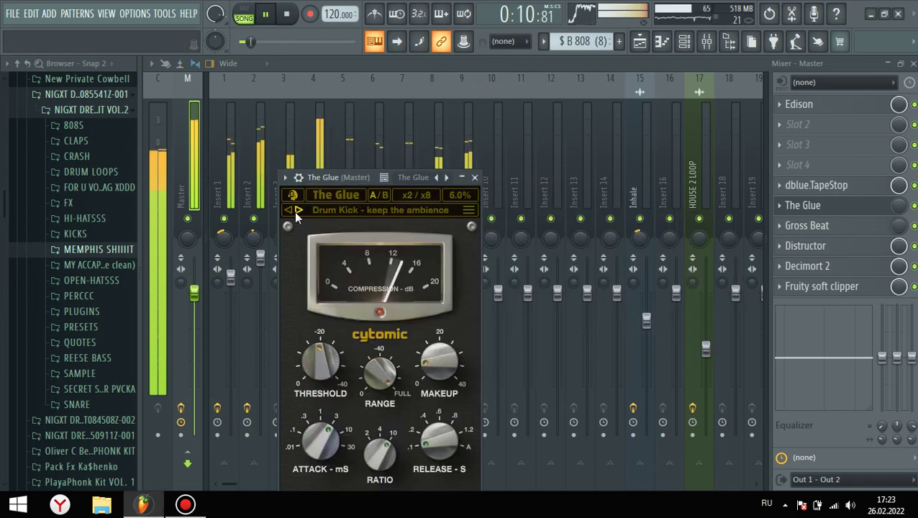
left_click(296, 213)
left_click(296, 213)
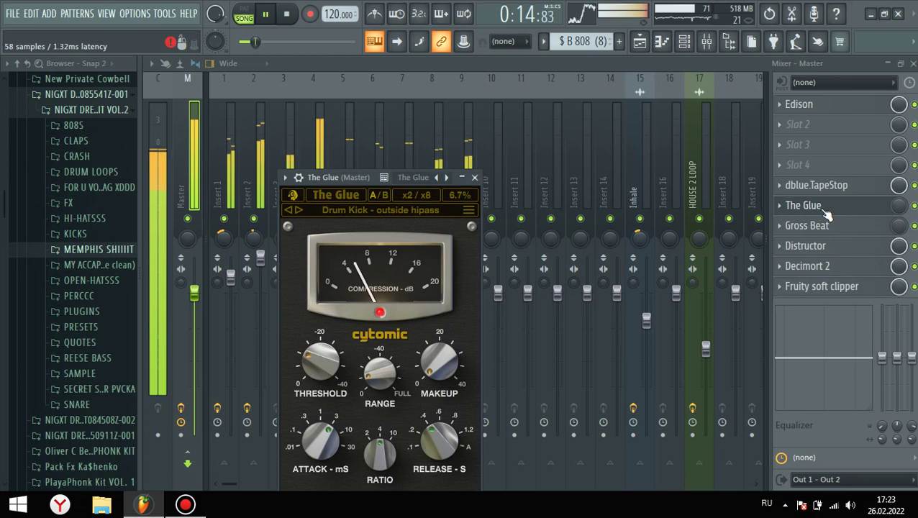
Move The Glue up to slot 4 of the Master track and raise its mix level to maximum.
left_click_drag(828, 214, 827, 170)
left_click_drag(898, 166, 898, 94)
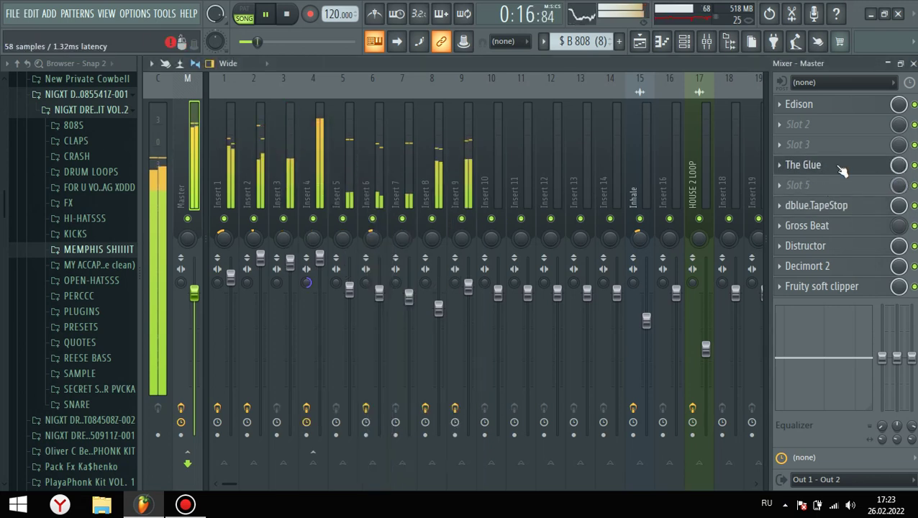
Try the Drum Snare - smooth transients preset in The Glue on the Master track.
left_click(809, 168)
right_click(325, 225)
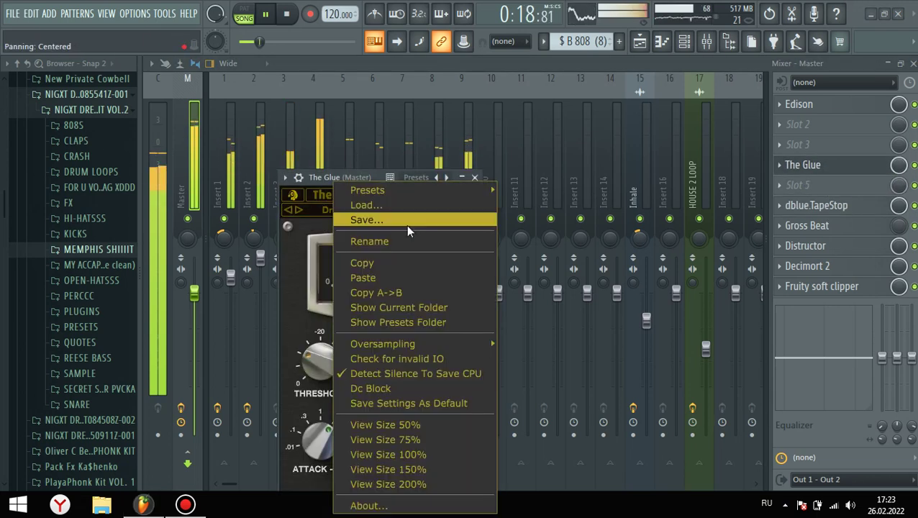
mouse_move(387, 190)
mouse_move(547, 265)
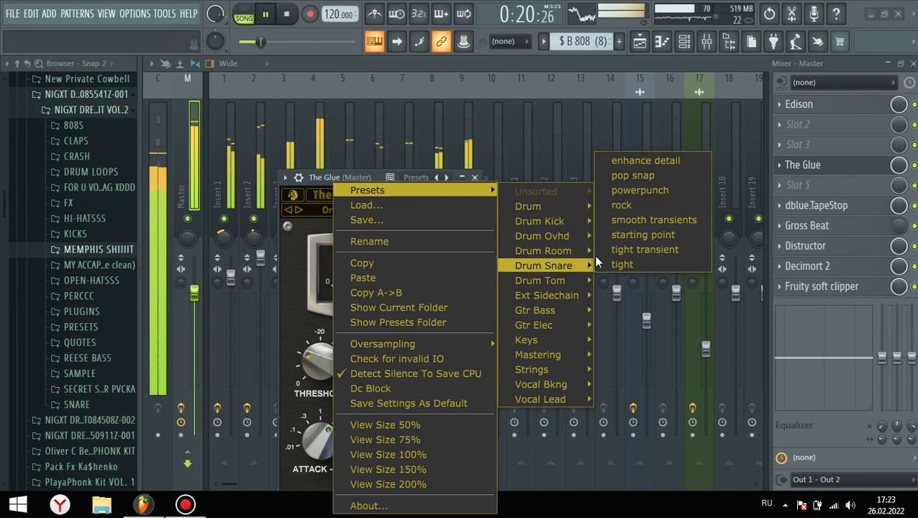
left_click(633, 218)
Switch The Glue on the Master track to the Drum Kick - outside punchy preset.
right_click(361, 205)
mouse_move(427, 192)
mouse_move(602, 207)
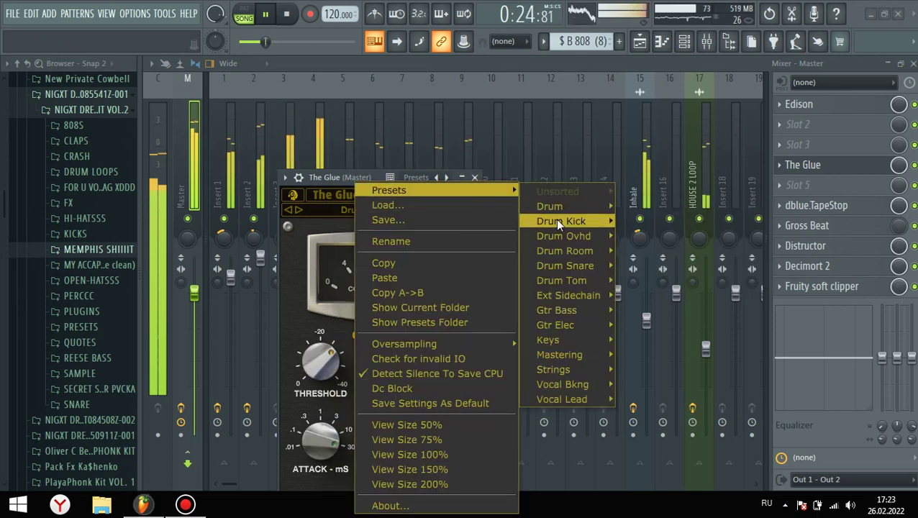
mouse_move(557, 220)
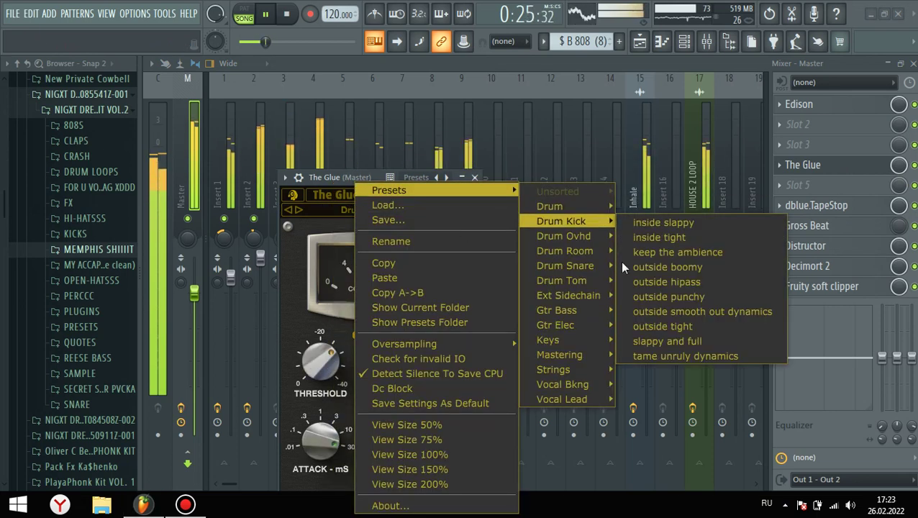
left_click(653, 296)
Audition neighbouring presets in The Glue up to Drum Ovhd - bring out the detail, and close the plugin.
left_click(288, 212)
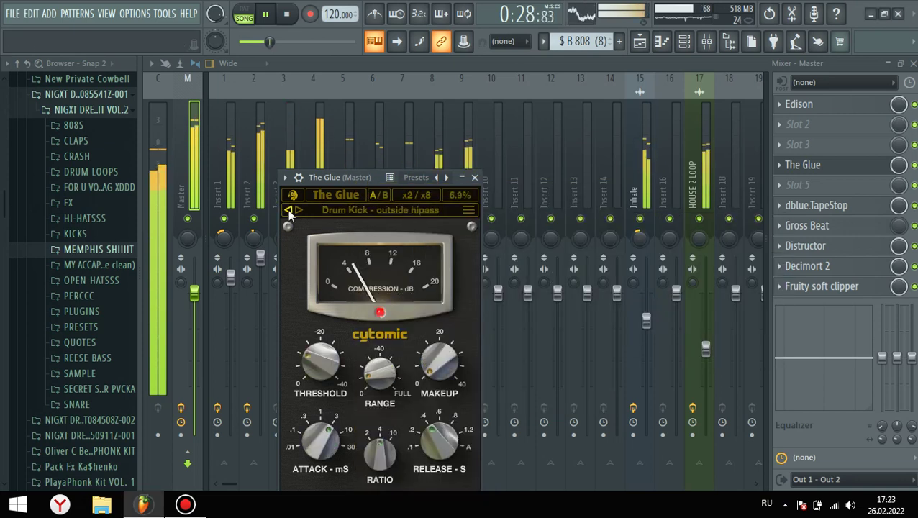
left_click(298, 210)
left_click(298, 210)
left_click(298, 210)
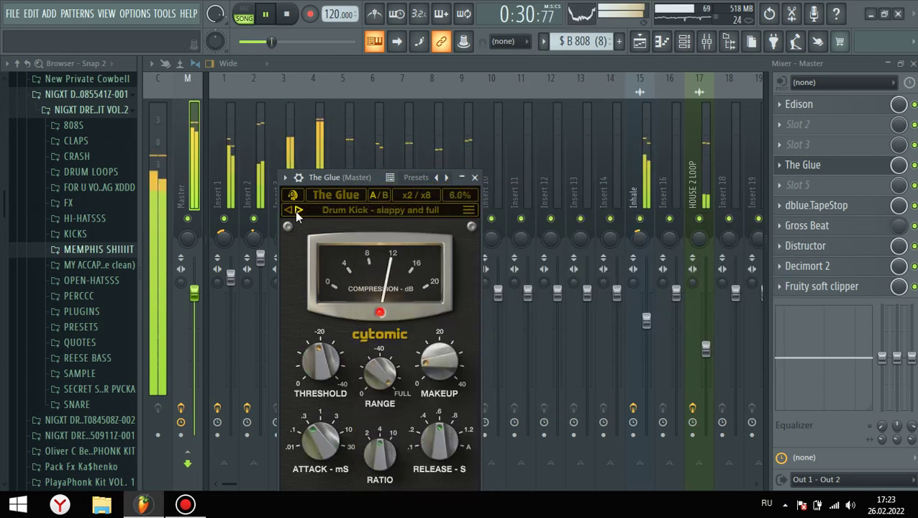
left_click(299, 210)
left_click(296, 212)
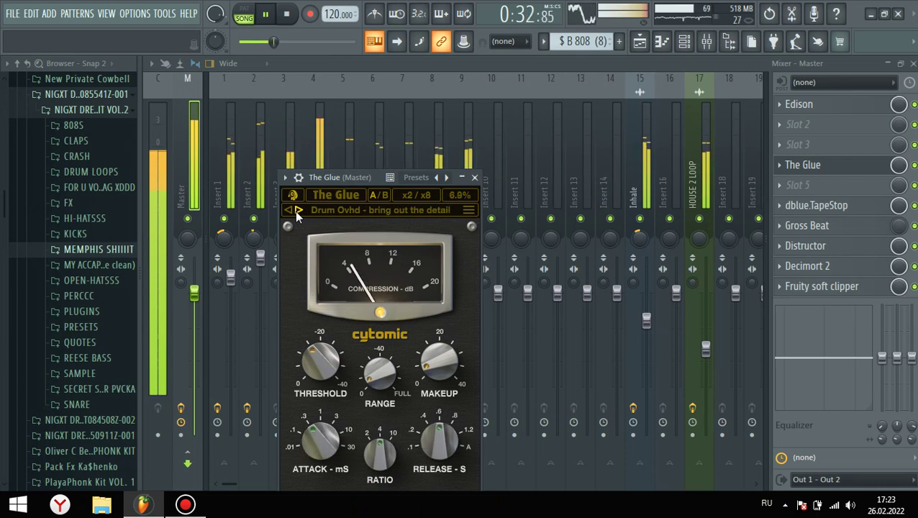
left_click(475, 177)
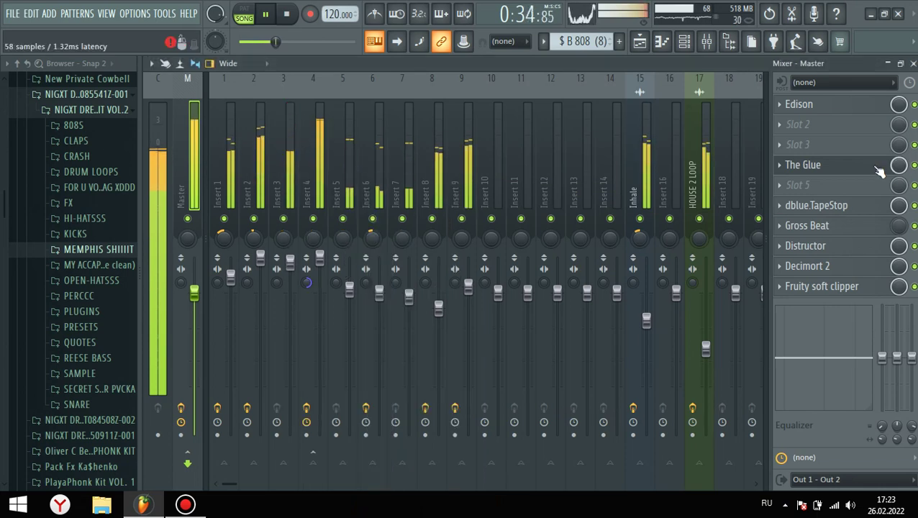
Load the Gtr Bass - funk pick preset in The Glue on the Master and step forward to Gtr Bass - picking.
left_click(879, 170)
left_click(304, 213)
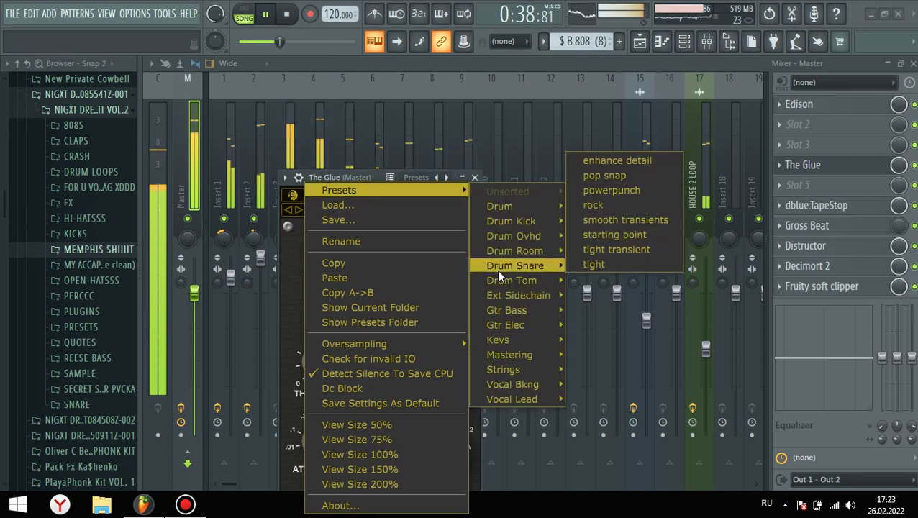
mouse_move(502, 294)
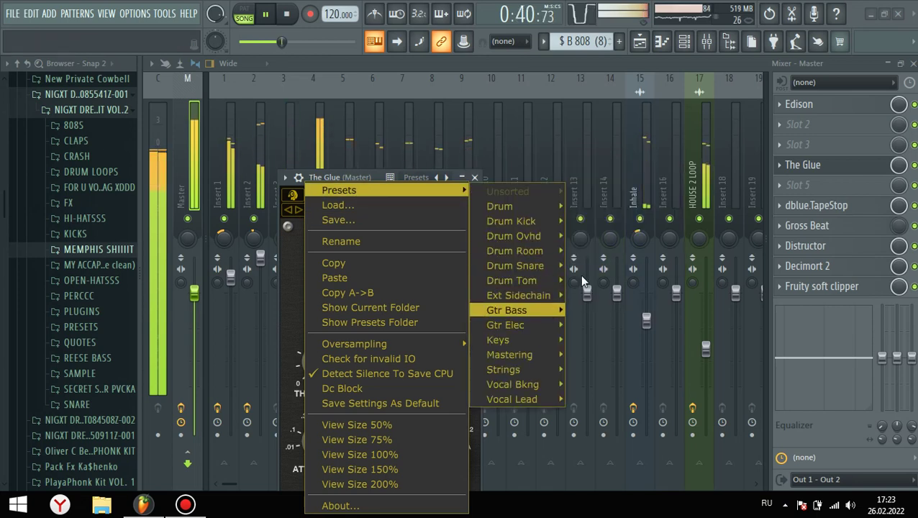
mouse_move(525, 310)
left_click(596, 234)
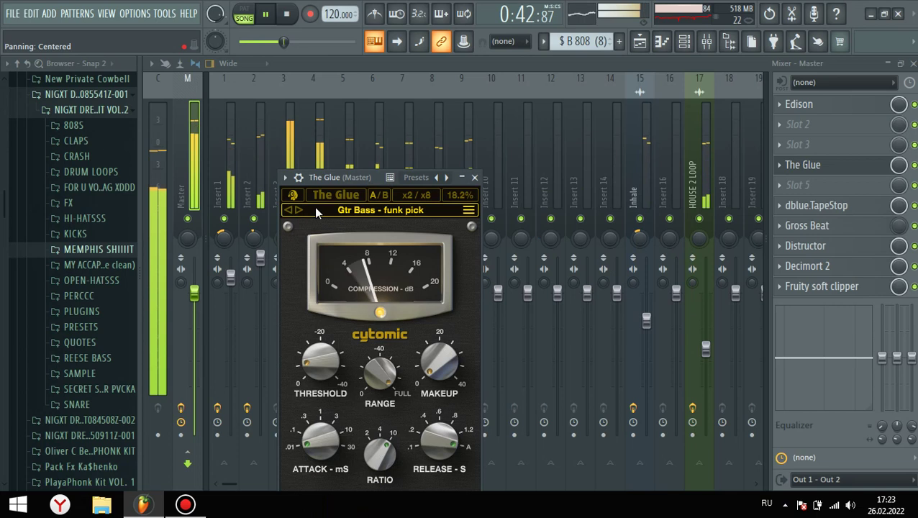
left_click(298, 211)
left_click(299, 210)
left_click(298, 211)
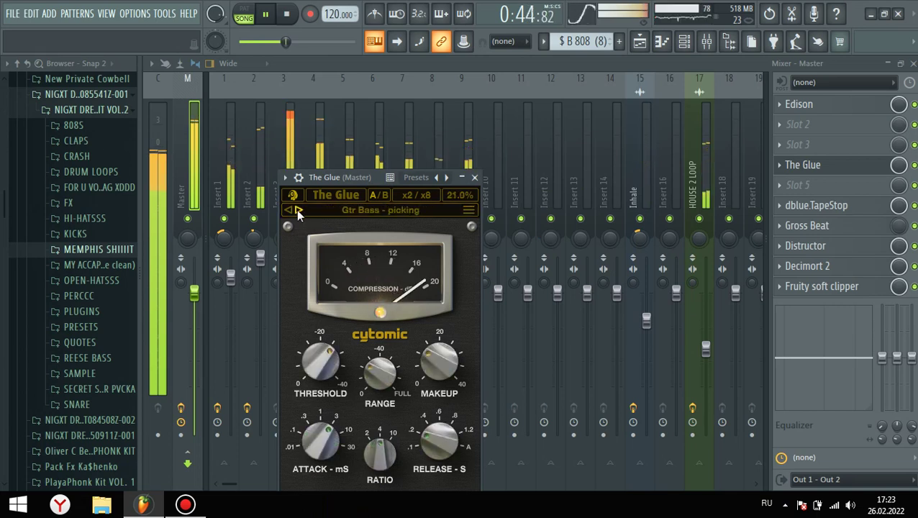
Bypass The Glue on the Master track and delete it from slot 4.
left_click(913, 168)
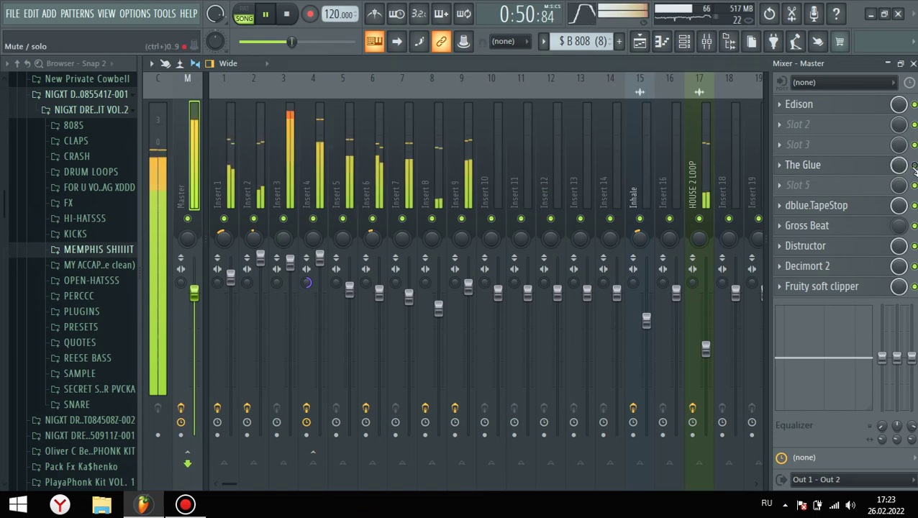
left_click(787, 172)
left_click(795, 195)
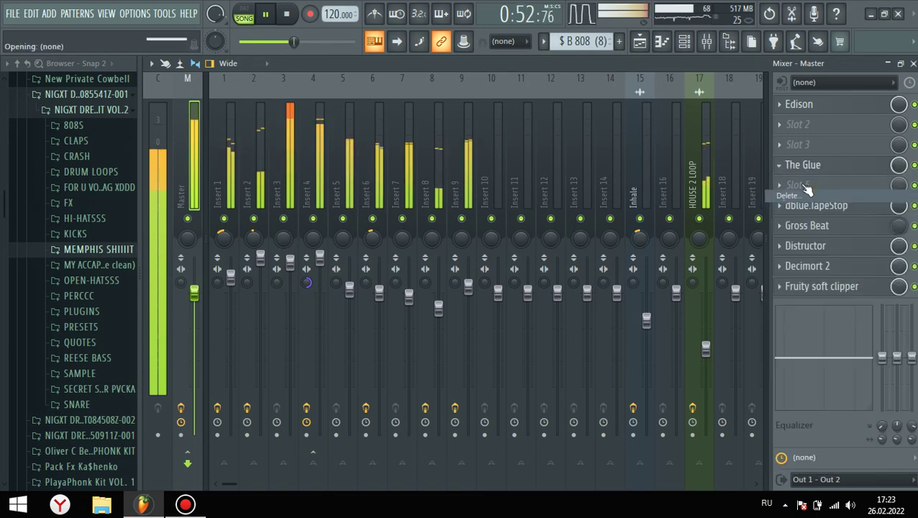
Load FabFilter Pro-MB into effect slot 4 of the Master track.
left_click(802, 166)
mouse_move(806, 181)
left_click(627, 211)
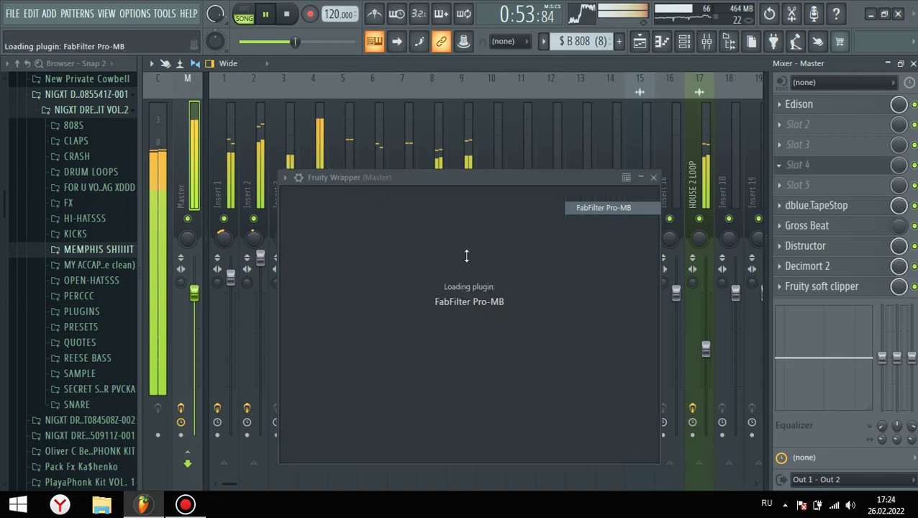
Add a low-frequency band in FabFilter Pro-MB, raise its range above 0 dB, and close the plugin.
left_click(432, 317)
left_click_drag(438, 317, 403, 276)
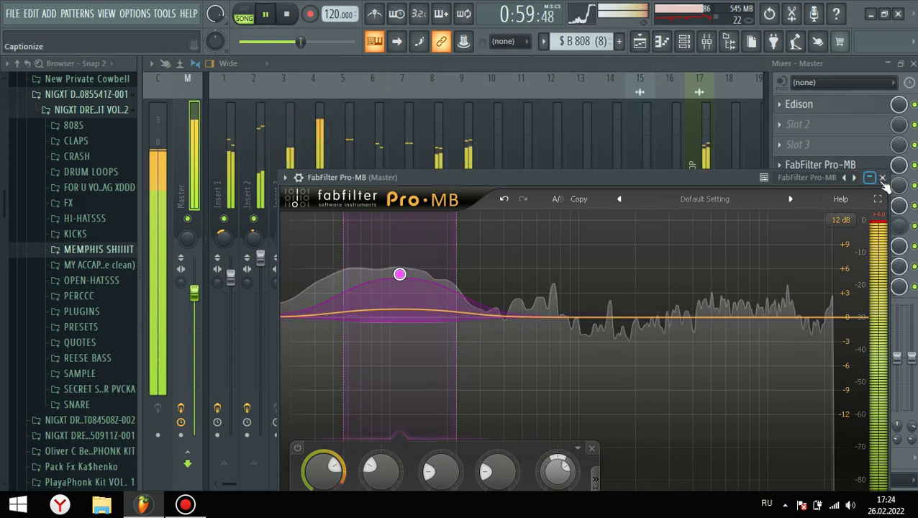
left_click(863, 178)
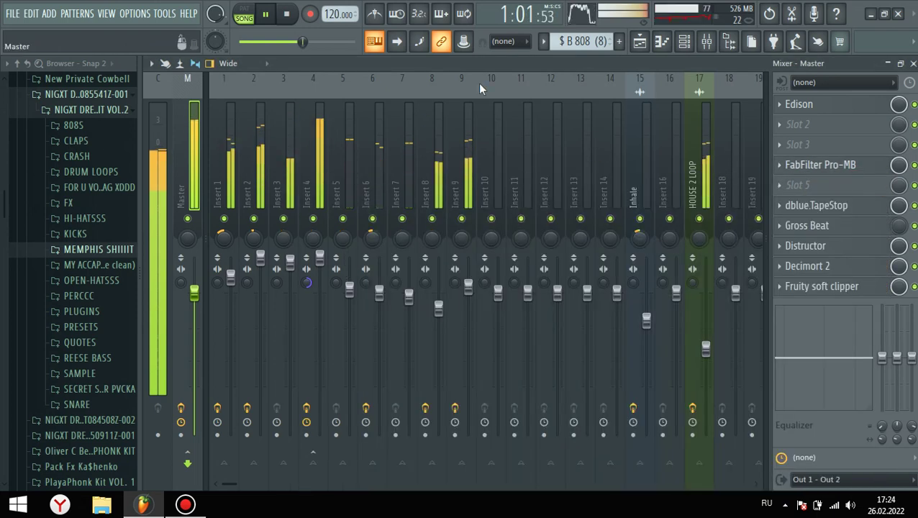
Close the mixer and the open FX module window, and bring up the playlist arrangement.
left_click(912, 65)
key("Escape")
key("Escape")
key("Escape")
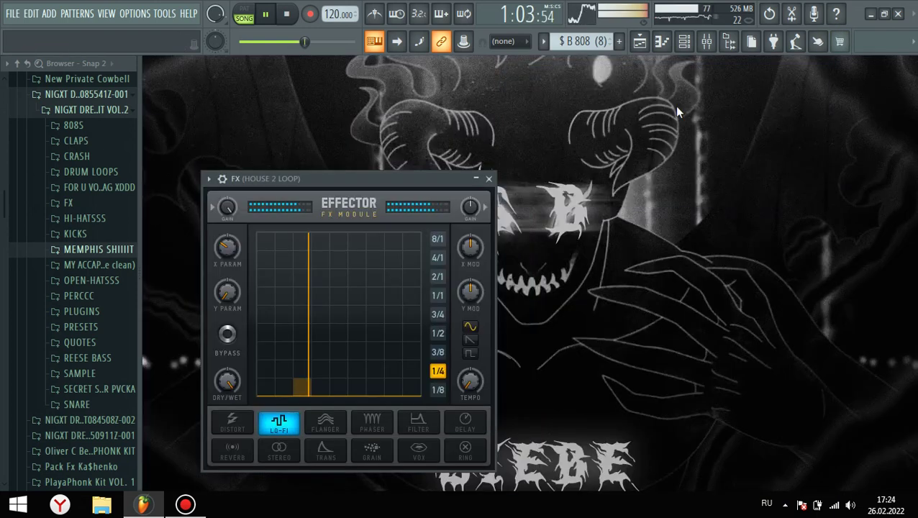
left_click(639, 44)
scroll(543, 191, "down", 5)
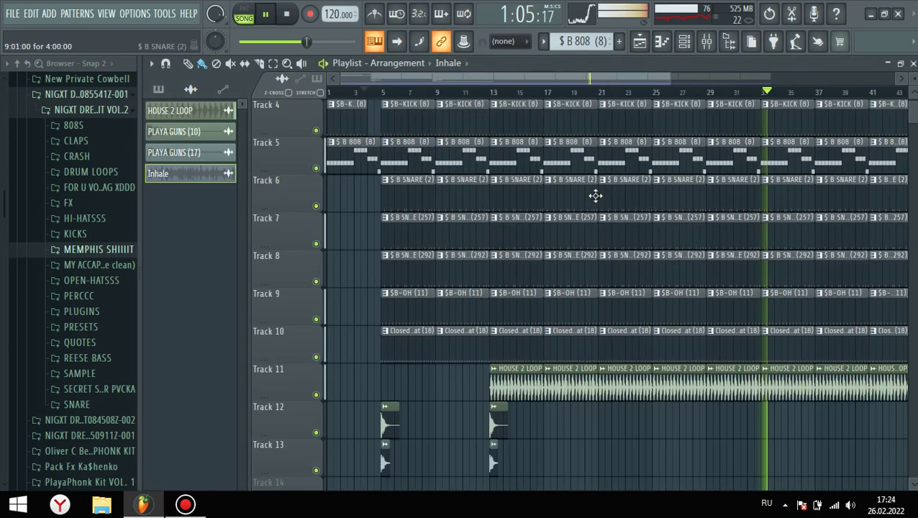
Play the arrangement from just before bar 4 and look over its tracks down to the automation clips on Tracks 18 and 19.
key("space")
scroll(442, 186, "down", 1)
scroll(379, 188, "down", 1)
key("space")
scroll(452, 199, "up", 3)
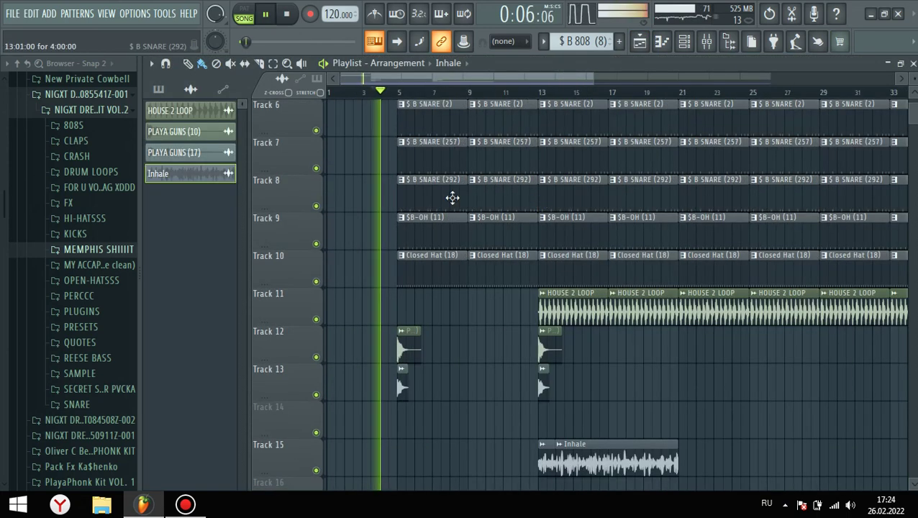
scroll(438, 197, "up", 5)
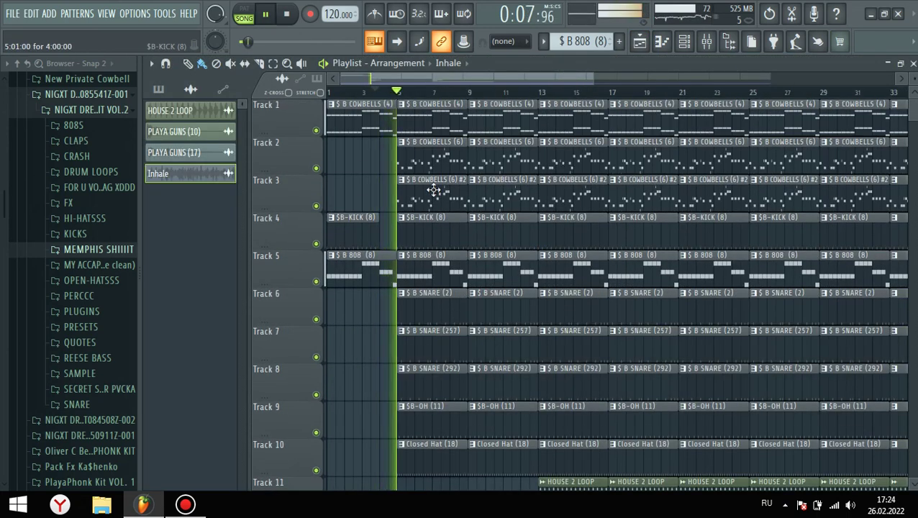
scroll(453, 195, "down", 6)
scroll(453, 194, "down", 2)
scroll(486, 92, "up", 2)
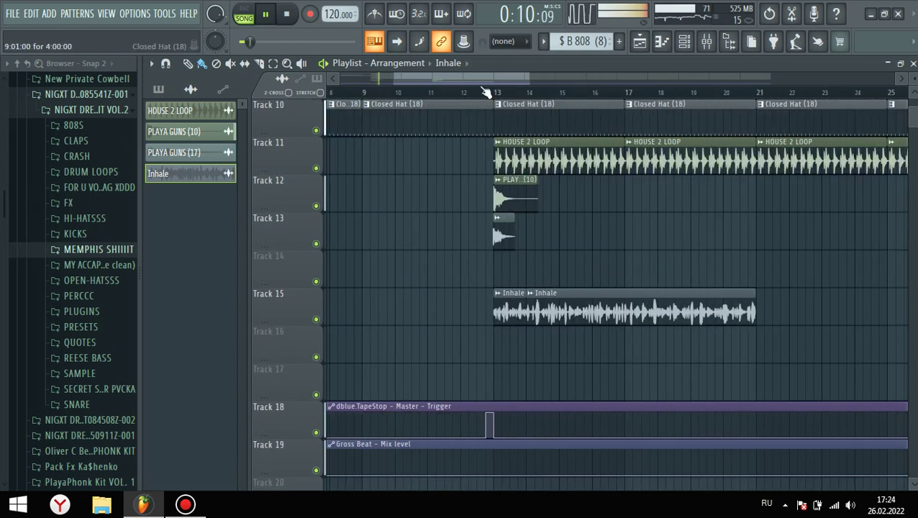
Choose a lower timebase in the project's general settings and close the settings.
left_click(144, 13)
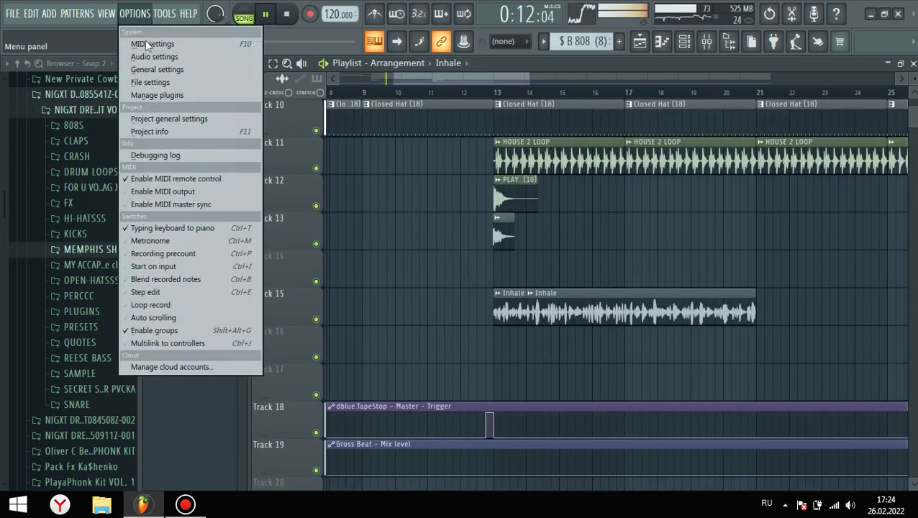
left_click(157, 69)
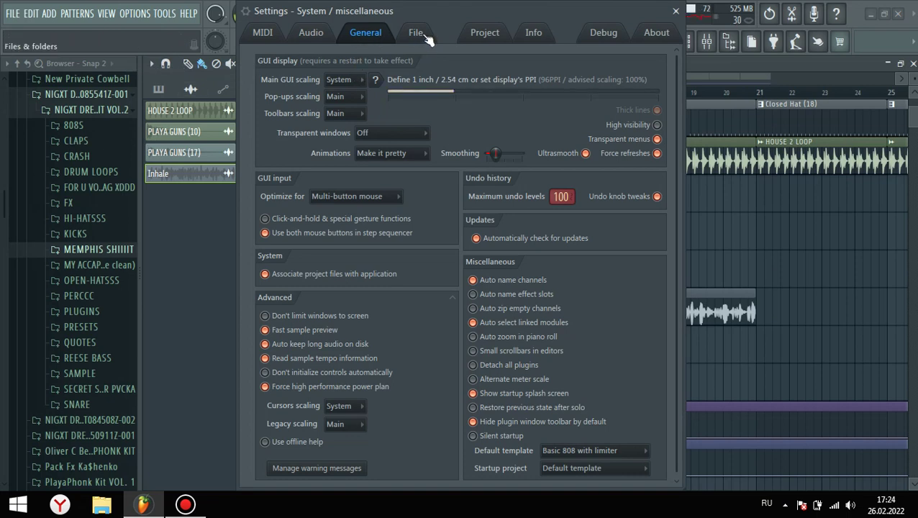
left_click(484, 32)
left_click(530, 147)
left_click(520, 160)
left_click(555, 293)
left_click(675, 12)
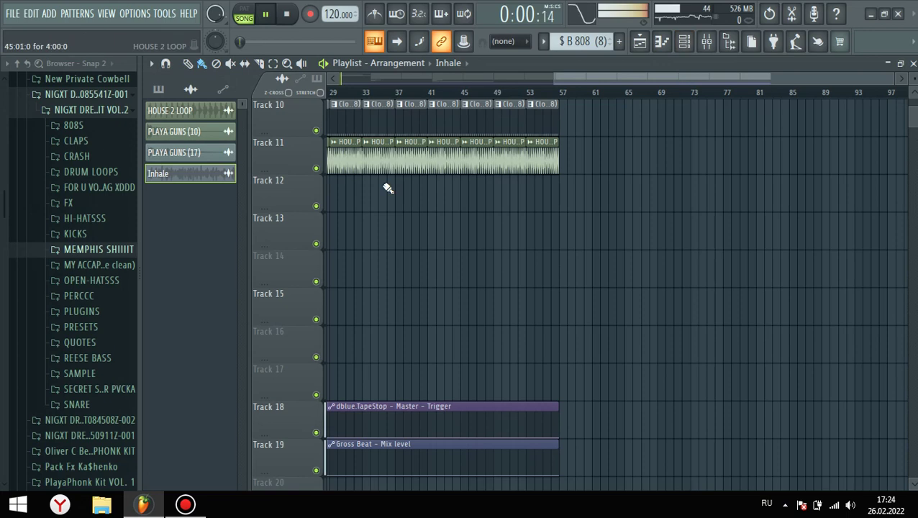
Play the arrangement from bar 13 and review the house loop, gun hits and vocal entering there.
key("space")
left_click(429, 93)
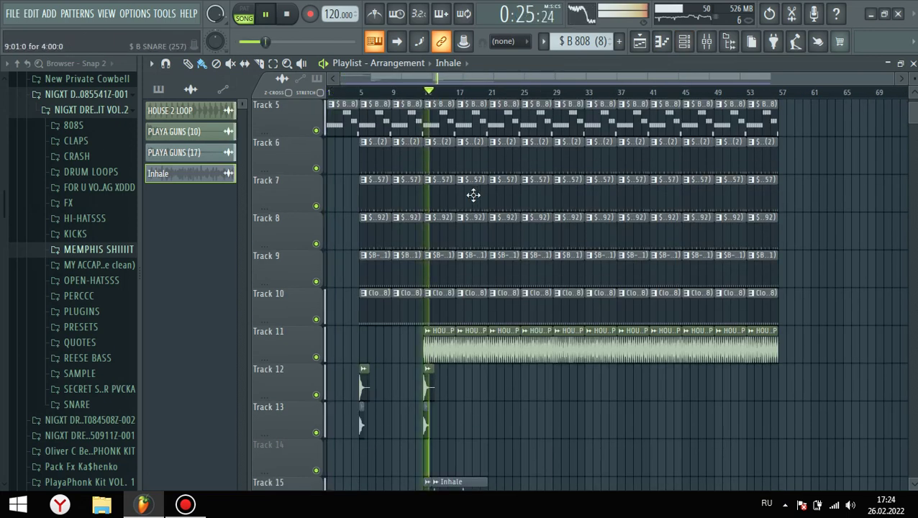
scroll(471, 195, "down", 1)
scroll(511, 280, "down", 2)
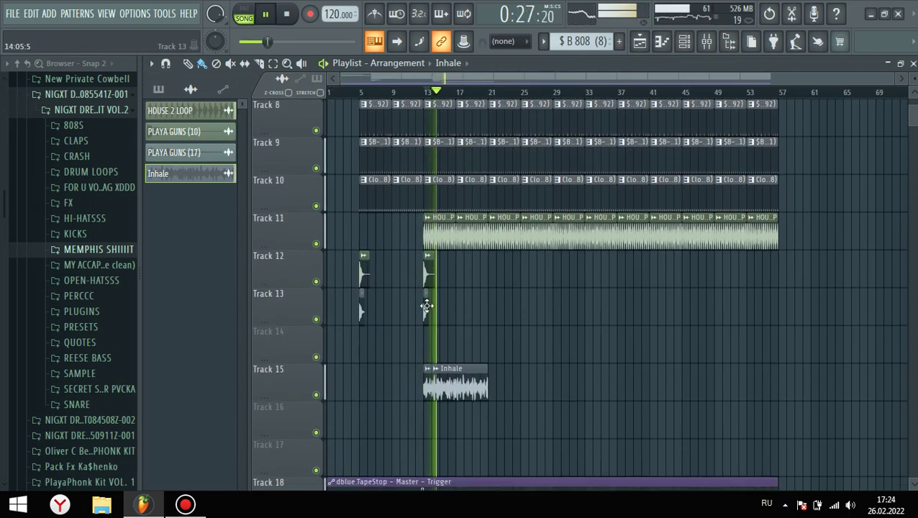
scroll(426, 307, "up", 2)
scroll(573, 321, "down", 5)
left_click(187, 505)
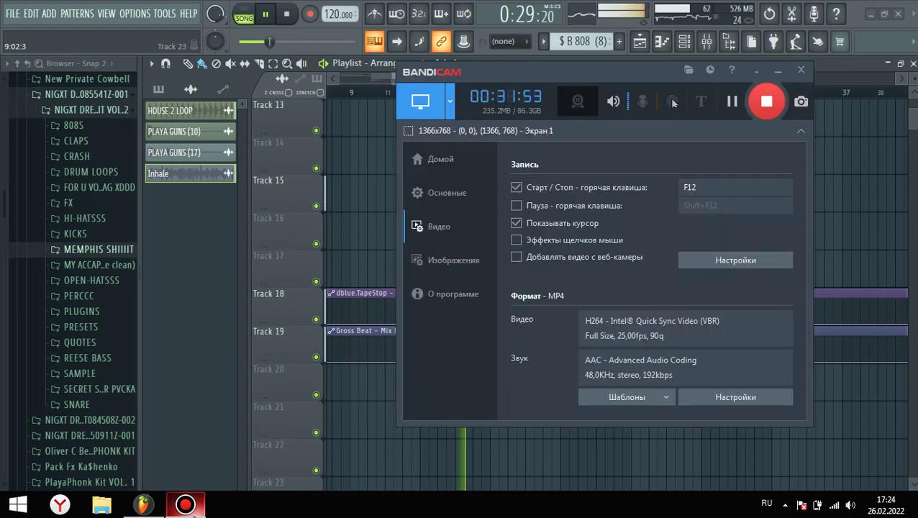
left_click(186, 505)
Duplicate the Inhale vocal on Track 15 so the copy follows from bar 21 to bar 29.
scroll(670, 272, "up", 3)
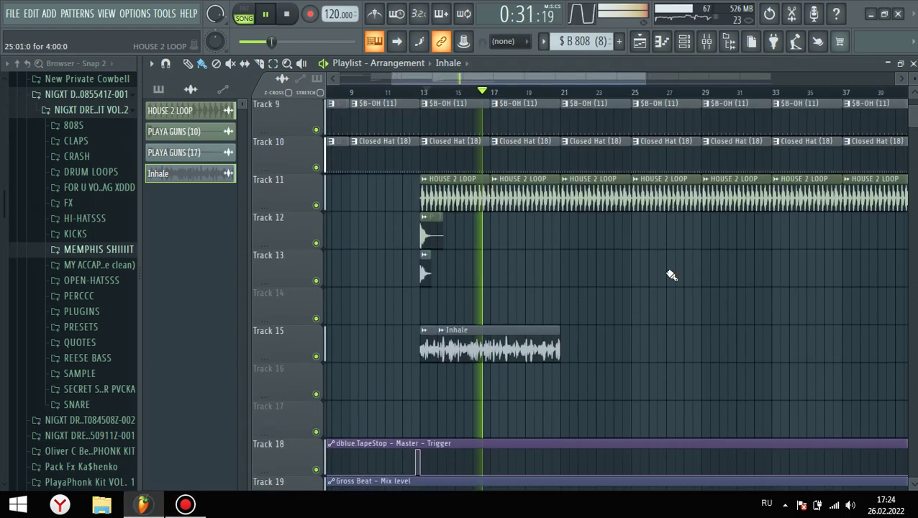
scroll(518, 288, "up", 2)
scroll(504, 105, "down", 2)
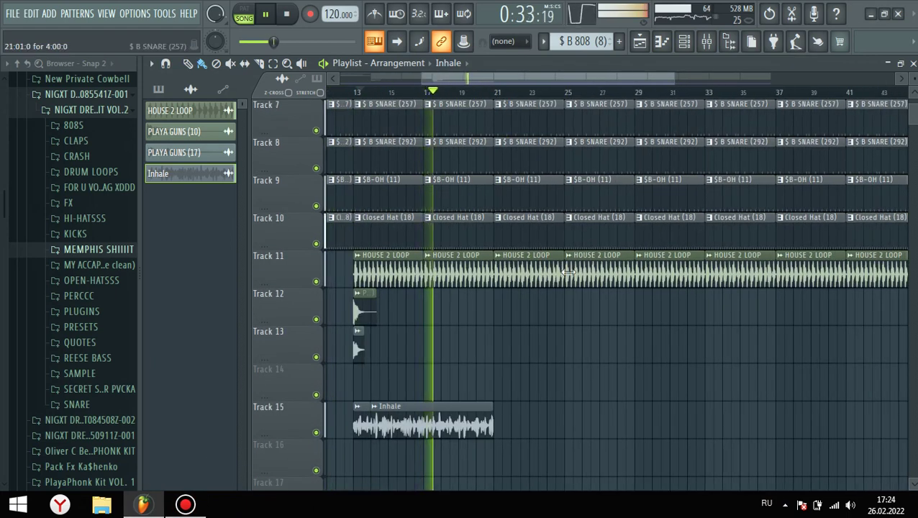
key("ctrl+v")
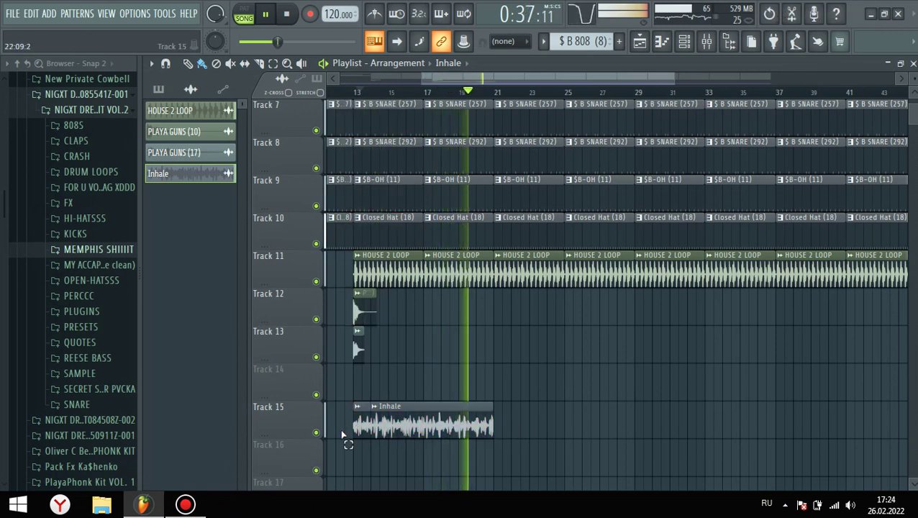
key("ctrl+b")
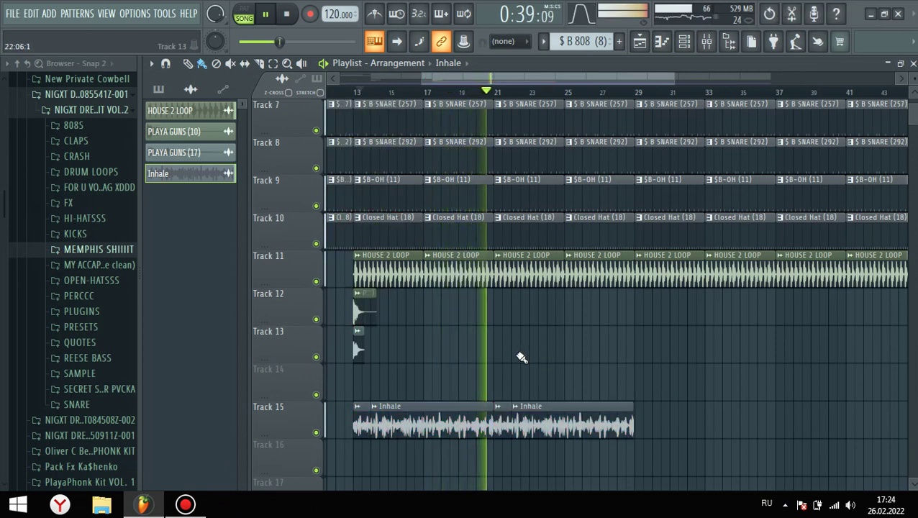
Play the arrangement around bar 21 and examine the tracks and automation clips up to bar 33.
scroll(522, 357, "up", 1)
key("space")
scroll(530, 375, "up", 5)
scroll(530, 375, "up", 4)
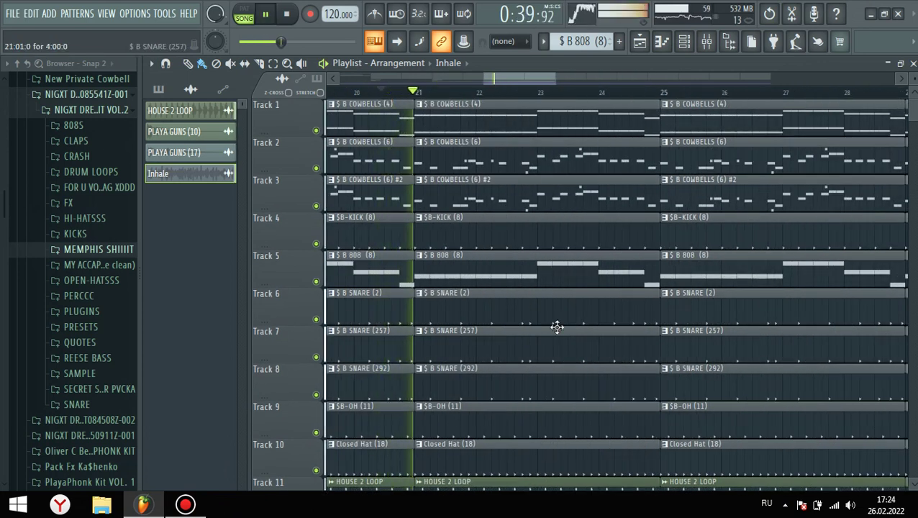
scroll(556, 327, "down", 10)
scroll(643, 313, "down", 3)
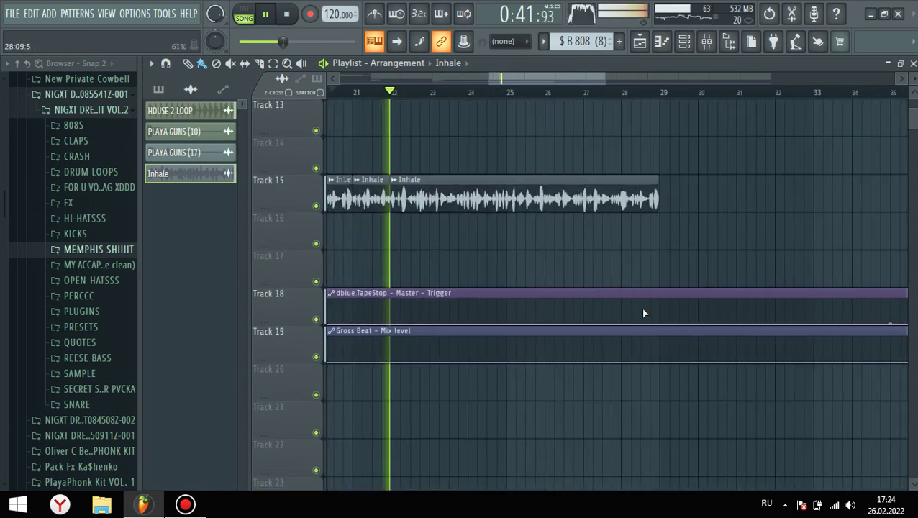
scroll(477, 279, "up", 3)
scroll(532, 310, "down", 7)
scroll(568, 318, "up", 5)
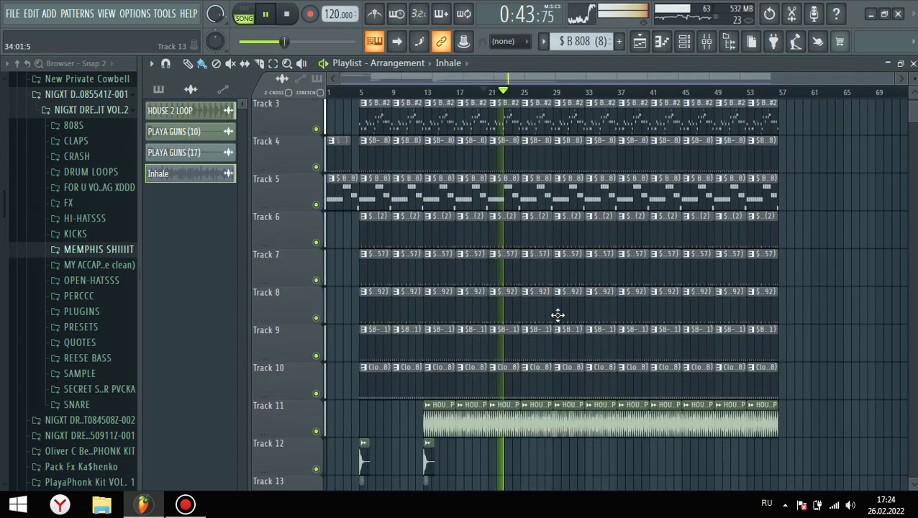
Delete the clips between bars 29 and 33 on Track 1 and Tracks 4 to 11, and play from just before bar 29.
scroll(513, 133, "up", 4)
scroll(635, 307, "up", 7)
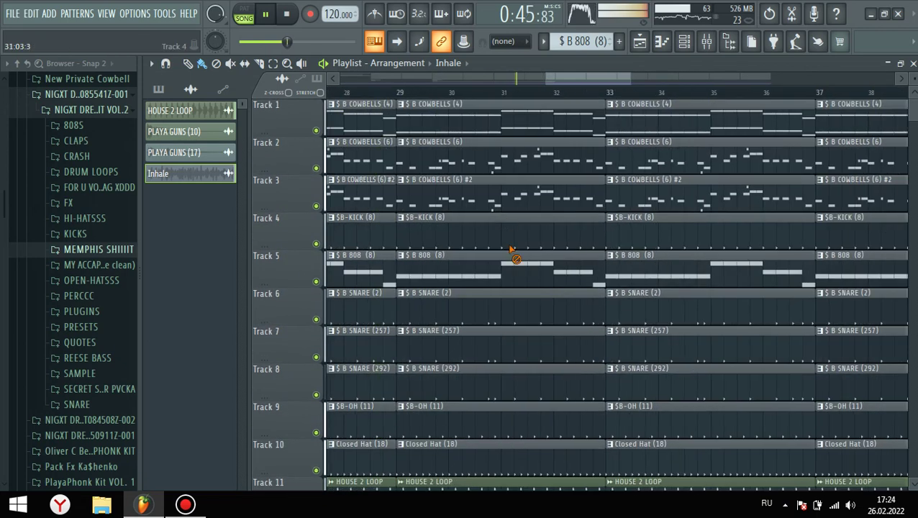
right_click(512, 241)
right_click(498, 458)
scroll(493, 453, "down", 2)
scroll(480, 360, "up", 2)
right_click(434, 128)
left_click(381, 92)
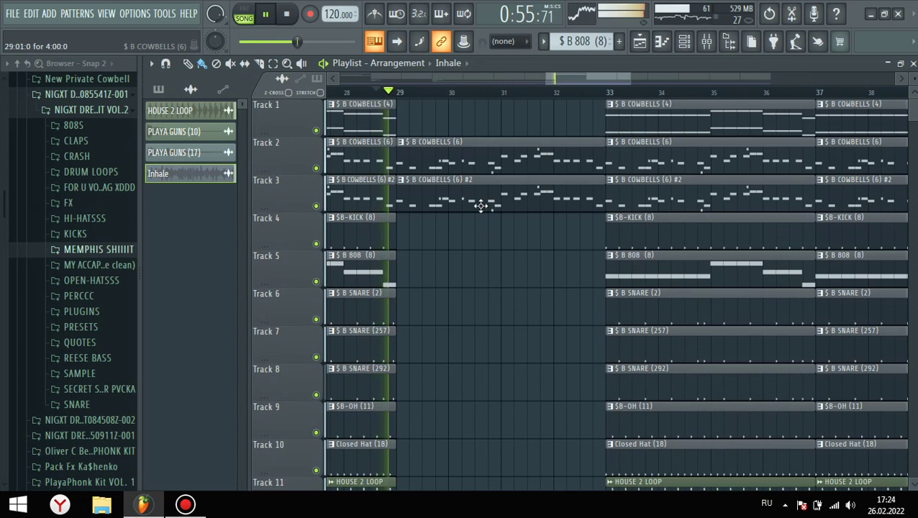
Try transposing all notes of the shared $ B COWBELLS (6) pattern up one octave, and go back to the playlist.
key("space")
double_click(465, 167)
key("ctrl+a")
key("ctrl+Up")
key("space")
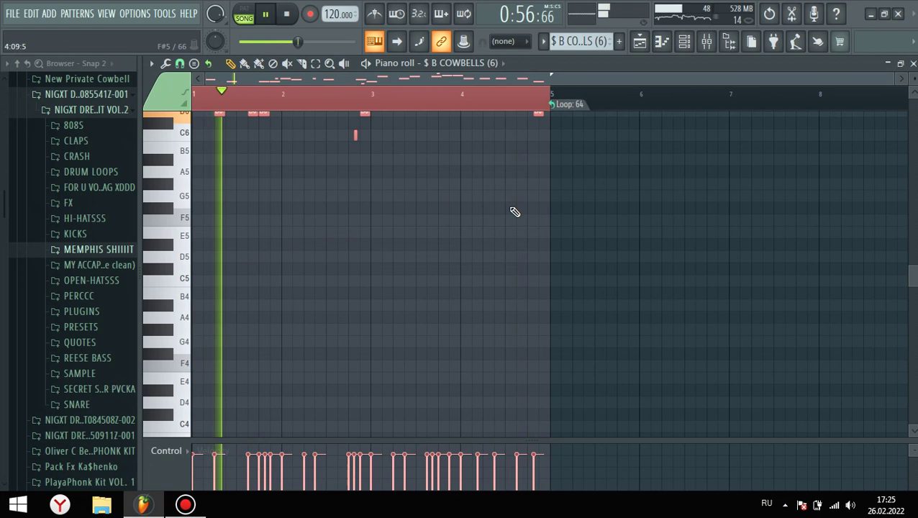
key("ctrl+Down")
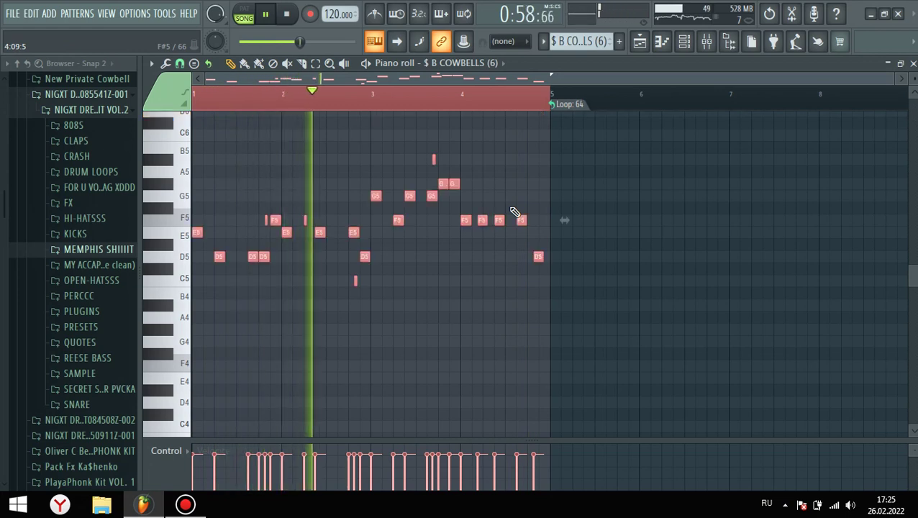
key("space")
key("F5")
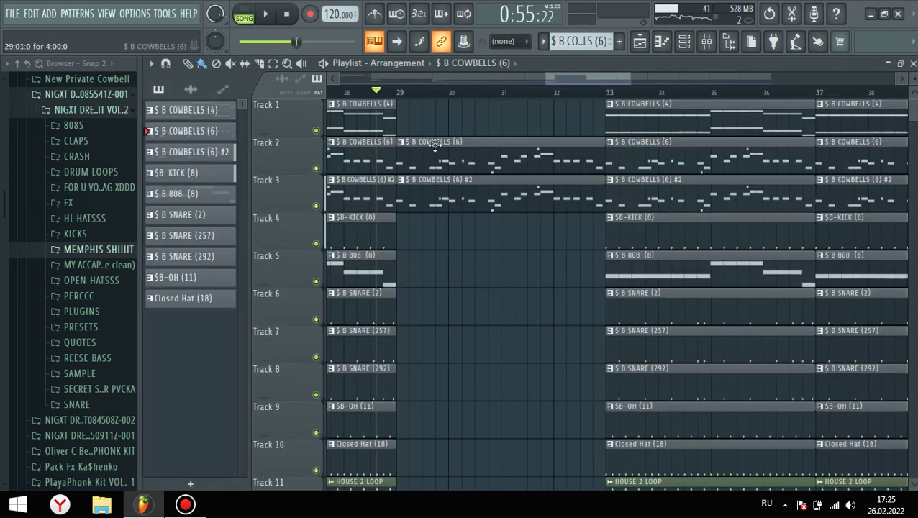
Put a $ B COWBELLS (4) clip on Track 1 at bars 29 to 33 and make the Track 2 clip below it unique.
left_click_drag(388, 118, 602, 119)
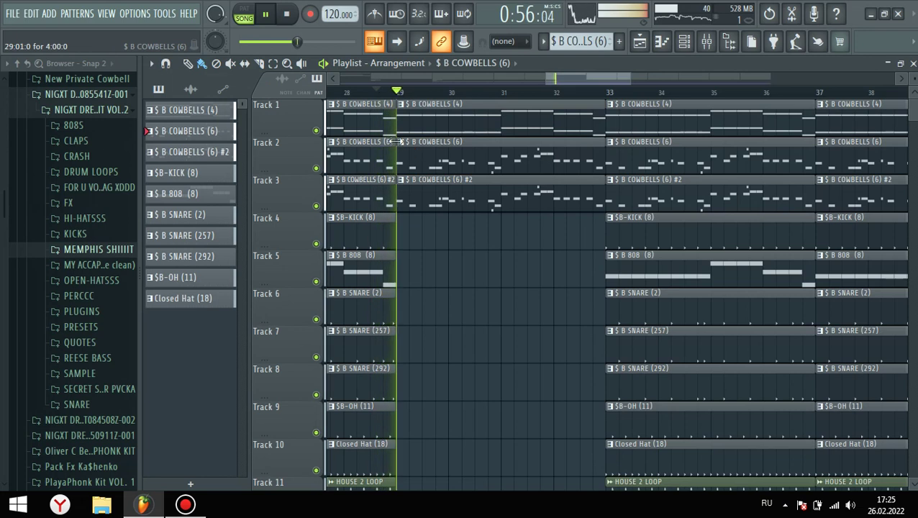
left_click(400, 142)
left_click(459, 231)
Transpose all notes of the unique $ B COWBELLS (6) #3 pattern up one octave and listen to it in the arrangement.
double_click(464, 162)
key("ctrl+a")
key("ctrl+Up")
key("space")
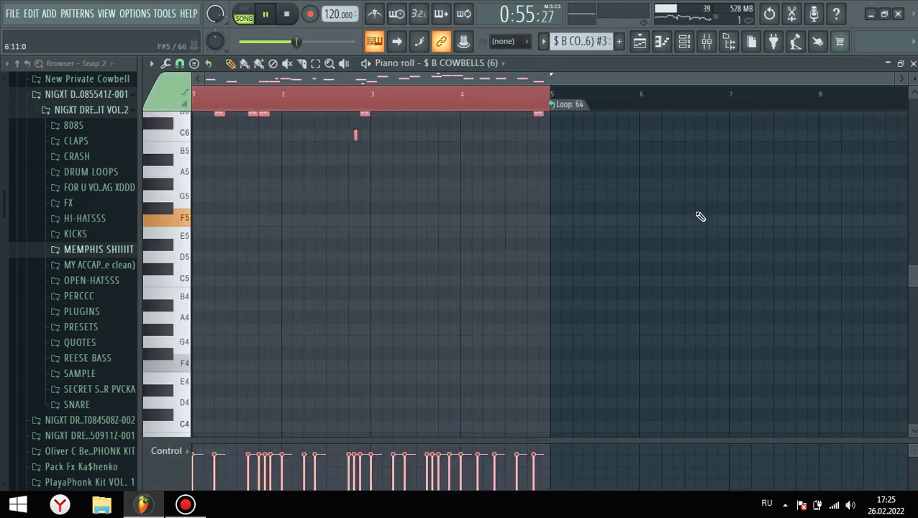
key("F5")
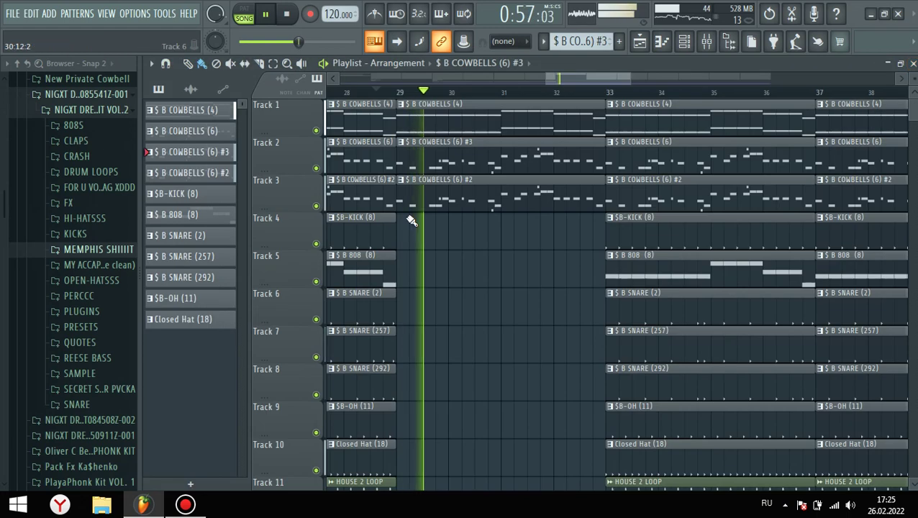
key("space")
Make the $ B COWBELLS (6) #2 clip at bar 29 on Track 3 unique and transpose its notes up one octave.
right_click(405, 188)
left_click(431, 264)
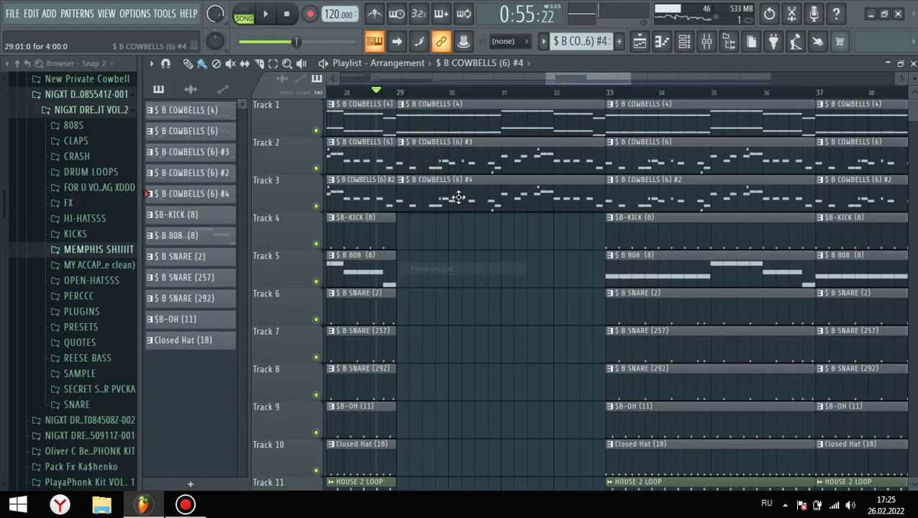
double_click(463, 202)
key("ctrl+Up")
key("space")
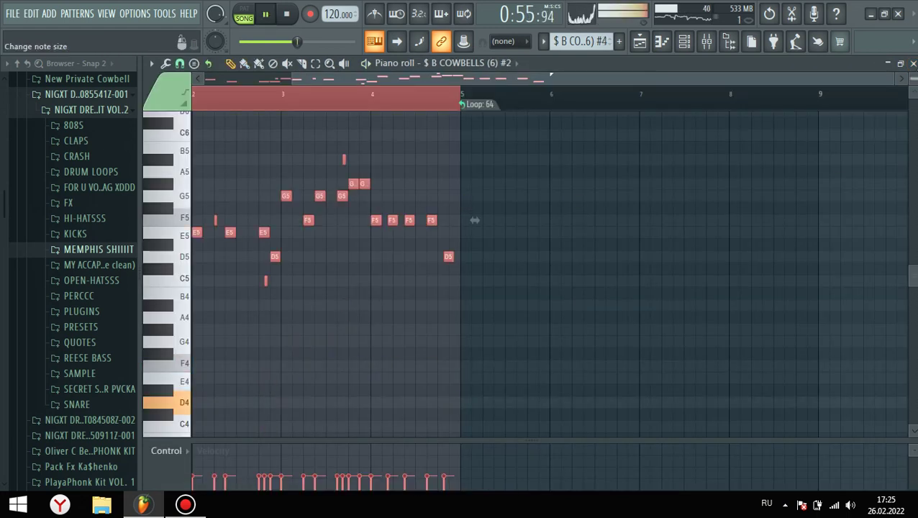
key("F5")
Listen to the cowbell break from bar 29 to 33 and examine the tracks and automation clips around it.
scroll(543, 268, "down", 5)
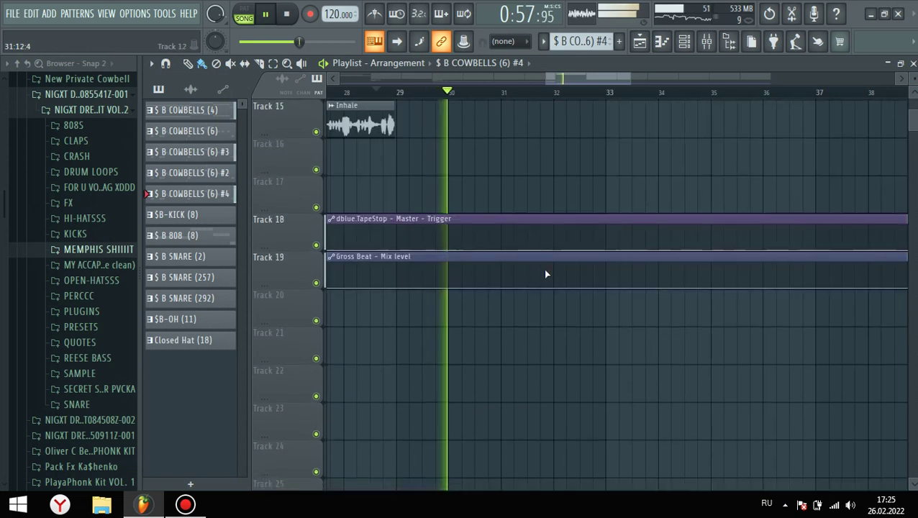
scroll(618, 282, "down", 2)
scroll(620, 283, "up", 3)
scroll(625, 283, "up", 2)
scroll(625, 283, "down", 5)
scroll(626, 282, "up", 3)
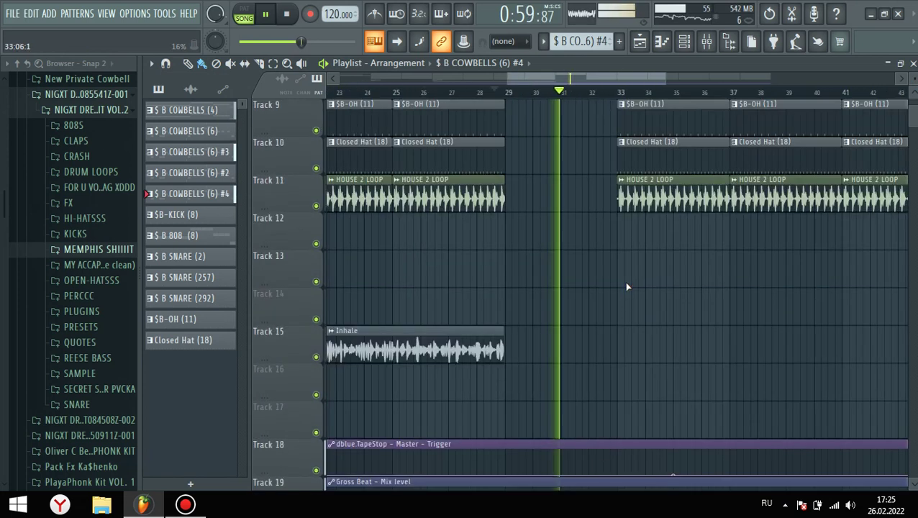
scroll(624, 284, "up", 3)
scroll(618, 246, "down", 4)
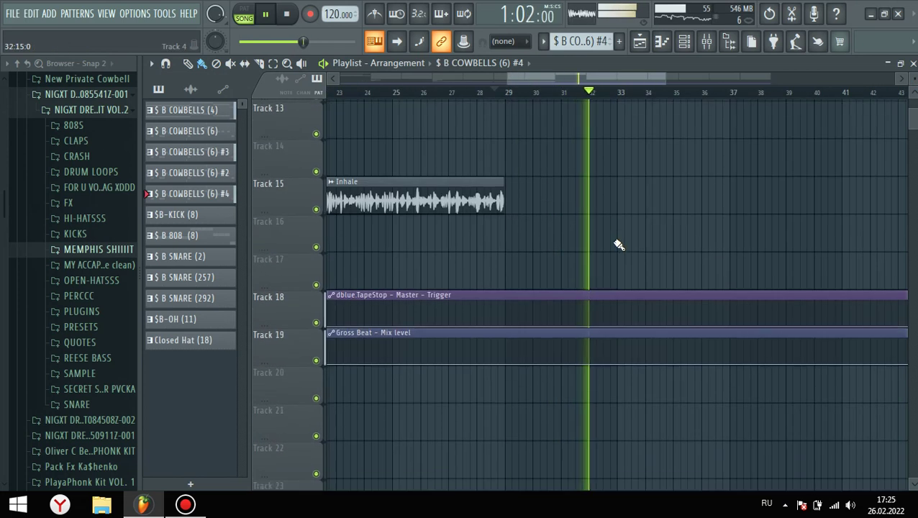
scroll(629, 280, "down", 2)
scroll(633, 295, "up", 3)
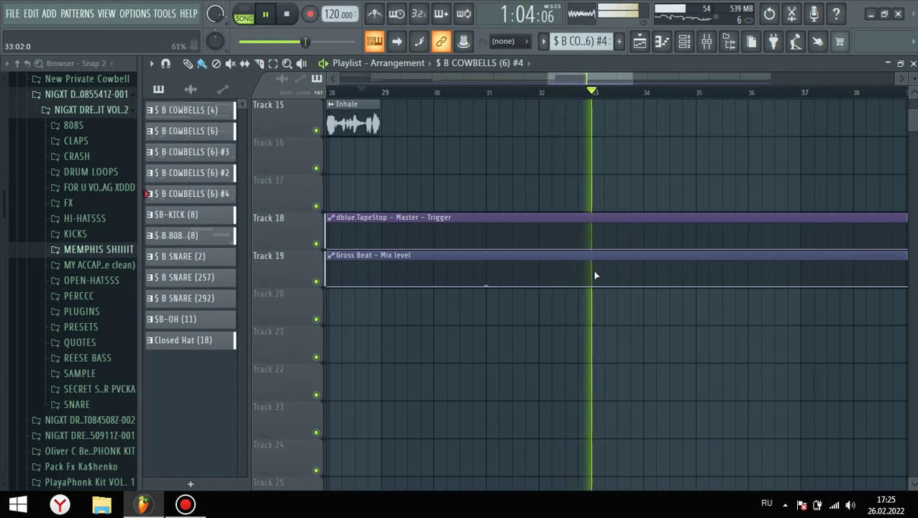
key("space")
Open the sampler settings of the $ B 808 (8) channel used by the clip at bar 33 on Track 5.
scroll(532, 252, "up", 4)
scroll(461, 231, "down", 3)
scroll(533, 208, "up", 1)
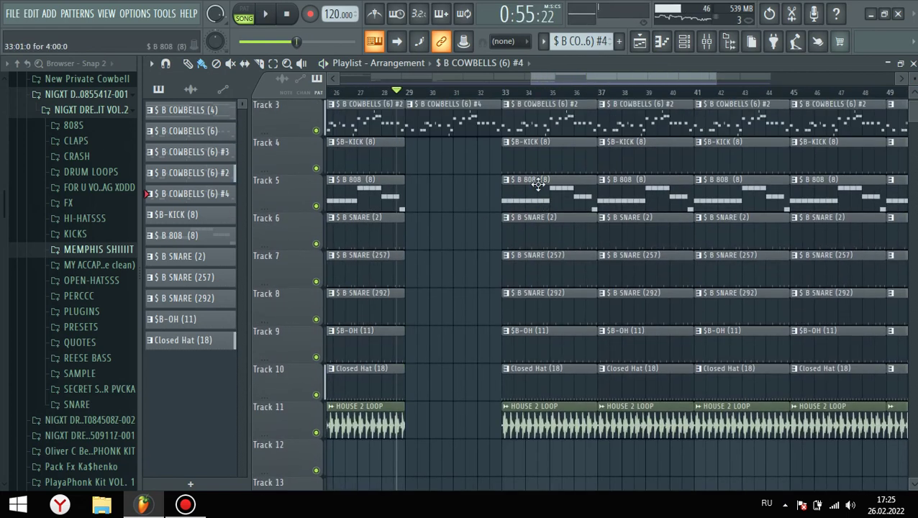
double_click(577, 183)
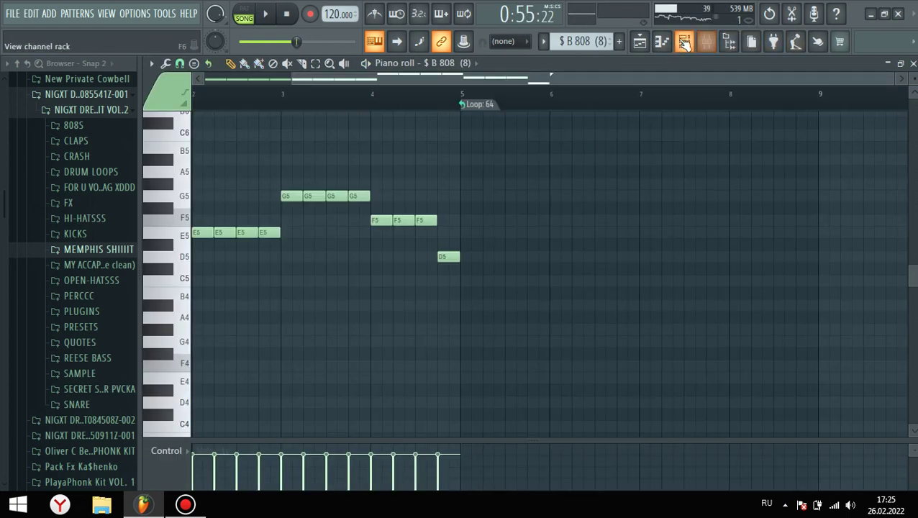
left_click(684, 43)
left_click(913, 63)
left_click(601, 183)
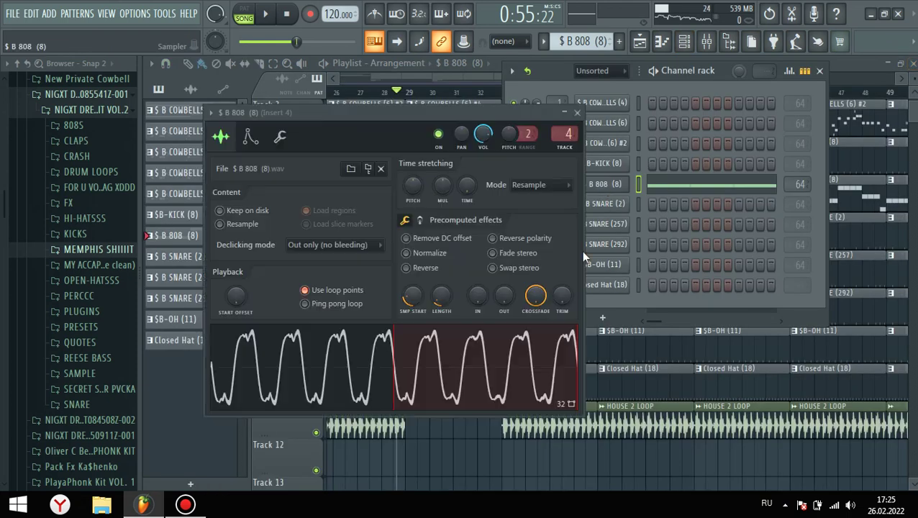
Place the $ B 808 (8) sample as an audio clip on Track 11 in the break around bar 31.
left_click_drag(506, 403, 479, 403)
scroll(479, 380, "up", 2)
scroll(468, 433, "up", 2)
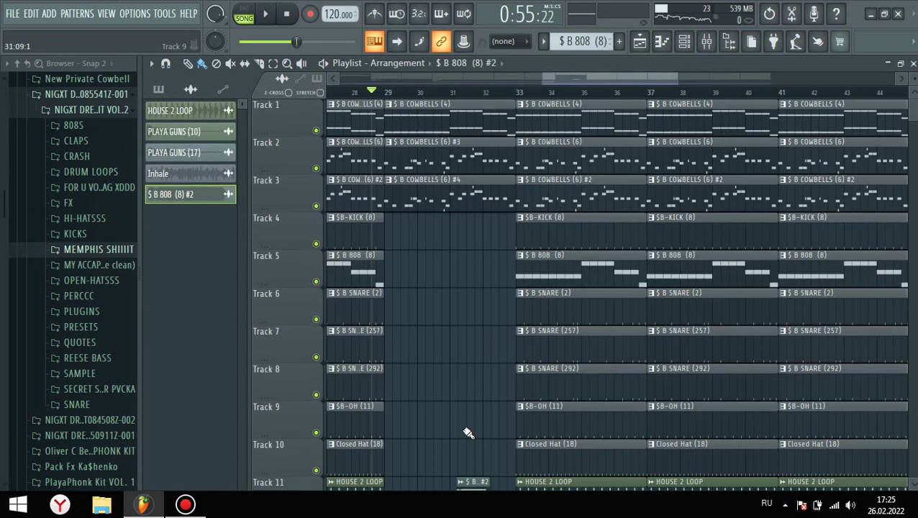
scroll(478, 410, "up", 3)
scroll(494, 382, "down", 4)
scroll(494, 382, "up", 2)
Reverse the sample of the $ B 808 (8) #2 audio clip and give it a gradual fade-in.
double_click(475, 285)
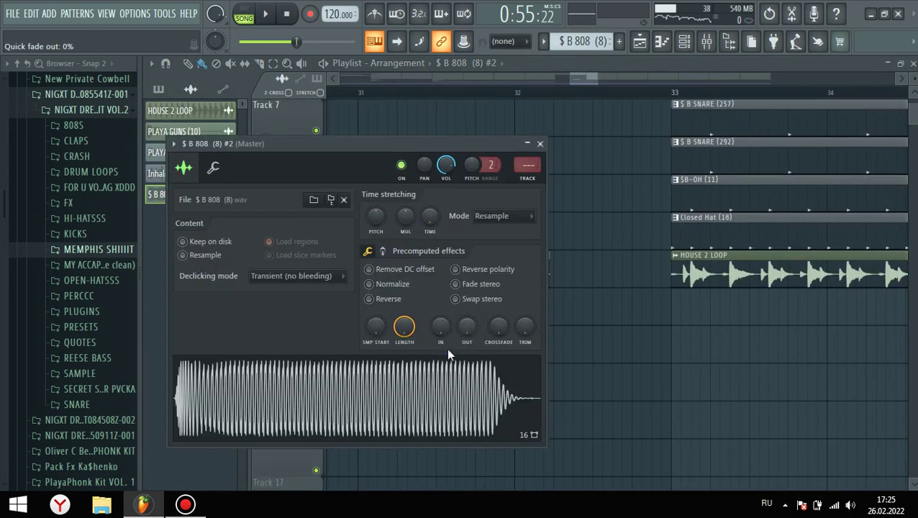
left_click(389, 301)
left_click_drag(440, 326, 440, 309)
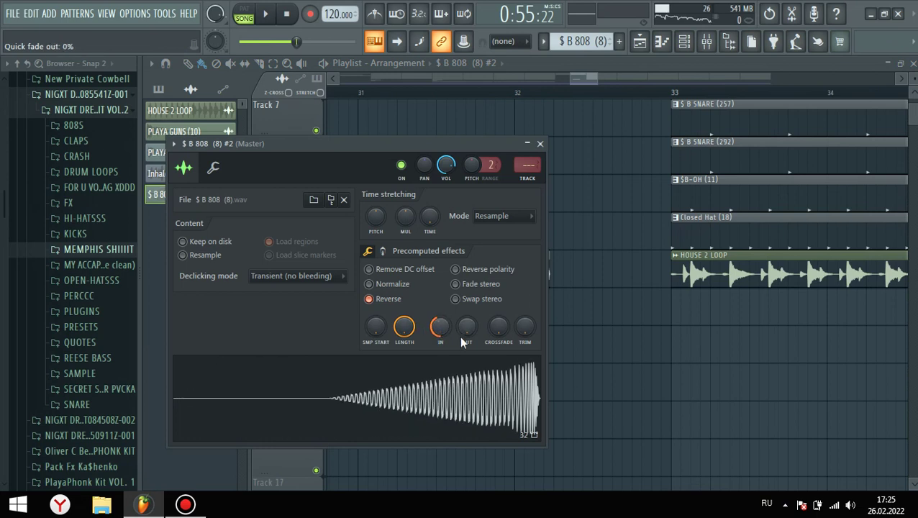
left_click(539, 143)
Move the reversed $ B 808 (8) #2 clip to Track 12 so it ends at bar 33, and listen to it.
left_click_drag(540, 269, 615, 317)
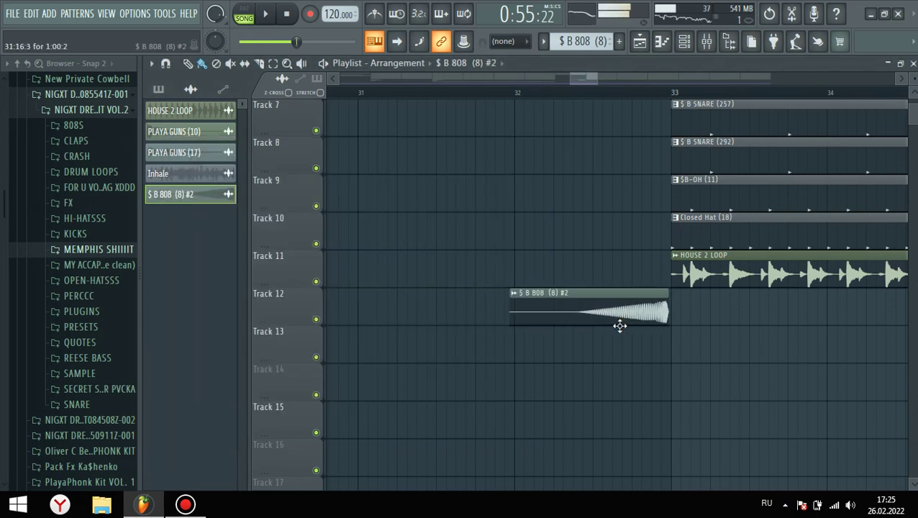
left_click(555, 88)
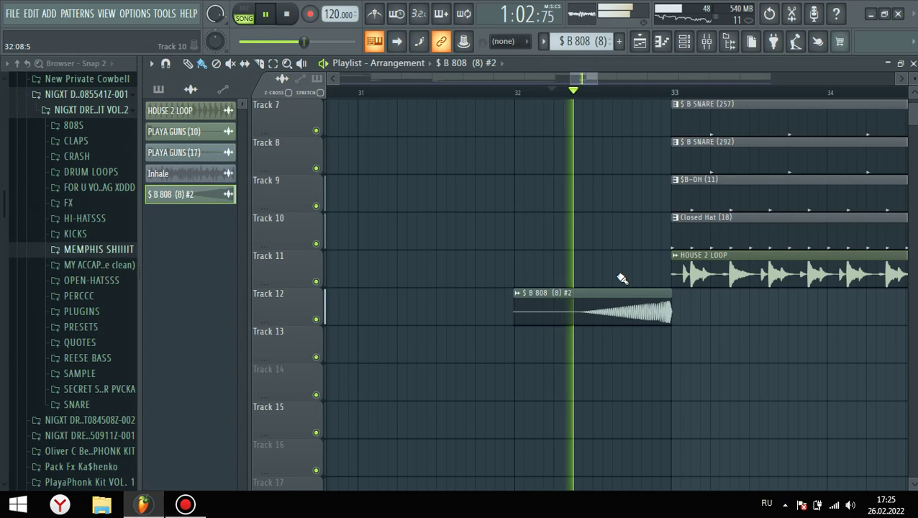
scroll(669, 368, "down", 4)
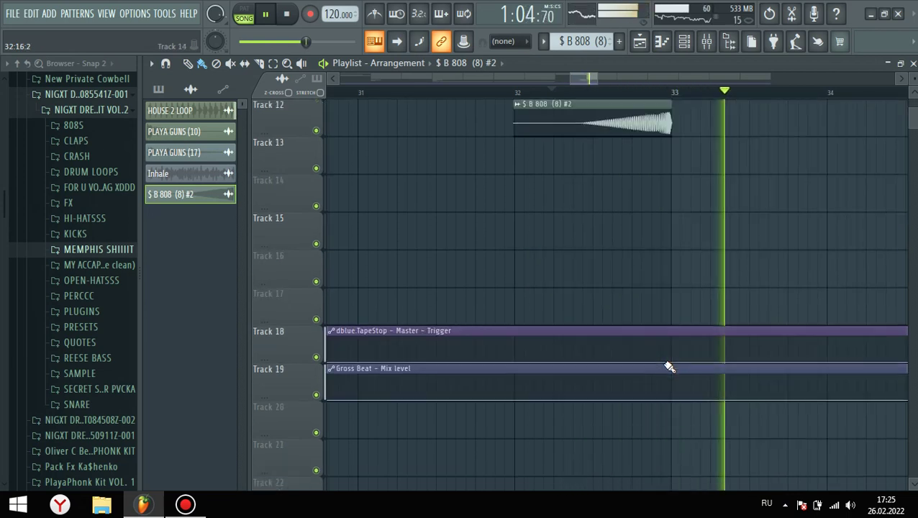
scroll(670, 369, "up", 1)
key("space")
Raise the Gross Beat - Mix level automation on Track 19 to 100% at bar 32 and return it to 0% at bar 33.
scroll(678, 373, "down", 2)
scroll(722, 391, "up", 2)
scroll(723, 391, "down", 3)
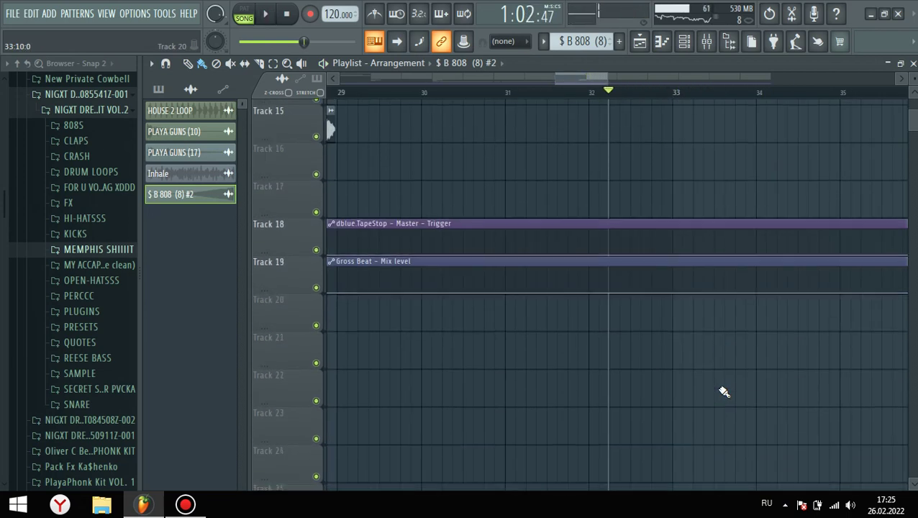
scroll(722, 391, "up", 1)
scroll(586, 364, "up", 2)
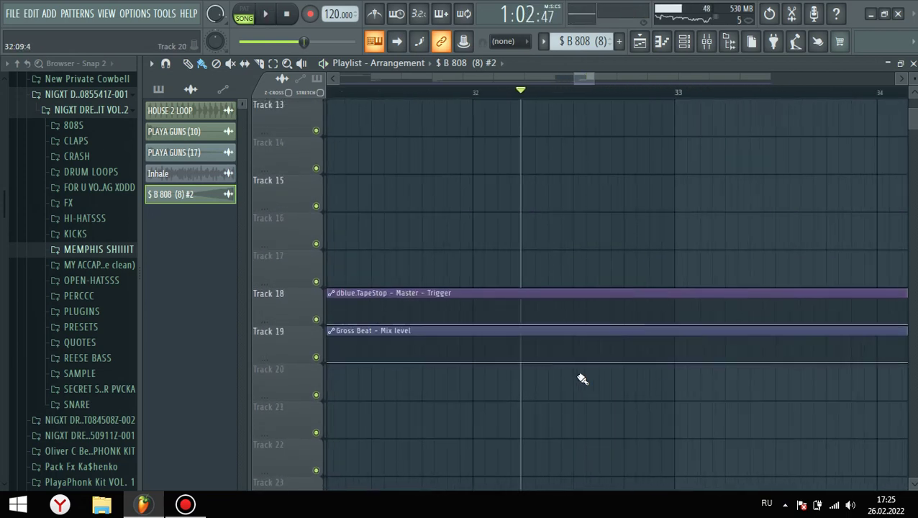
right_click(466, 361)
left_click_drag(466, 360, 367, 304)
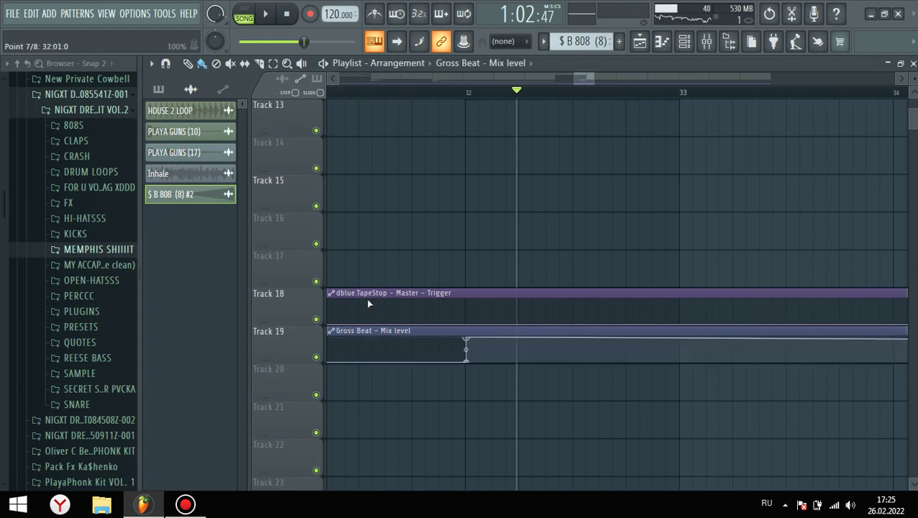
right_click(682, 350)
left_click_drag(682, 350, 648, 392)
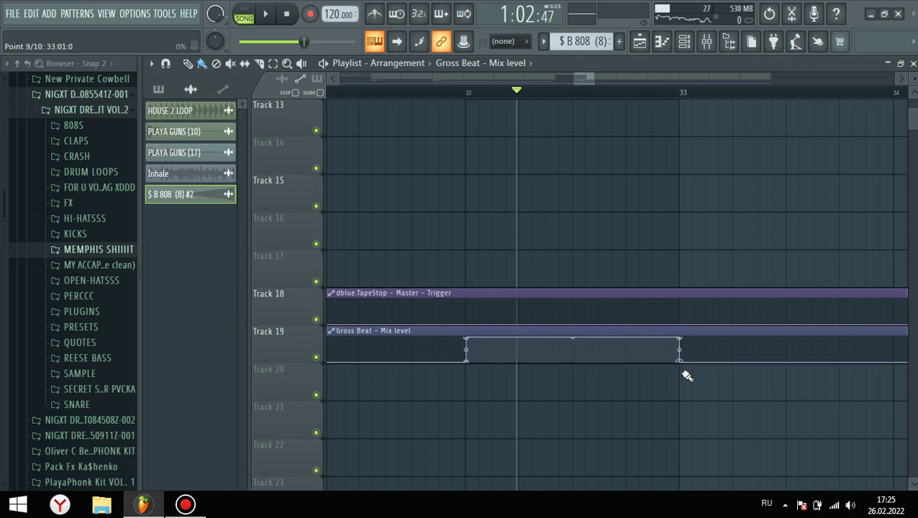
scroll(701, 385, "up", 2)
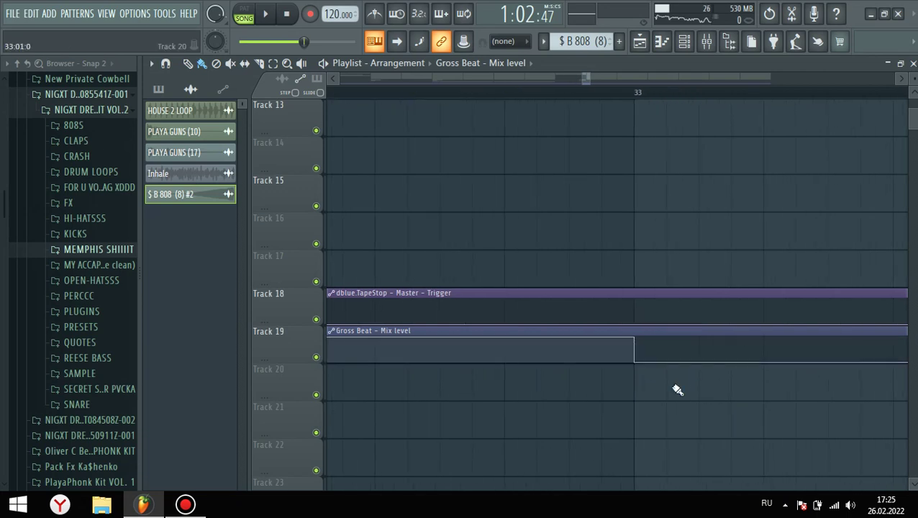
Listen to the transition into bar 33 and examine how the tracks and effects are laid out before and after it.
scroll(677, 389, "down", 3)
left_click(573, 93)
key("space")
scroll(763, 332, "up", 1)
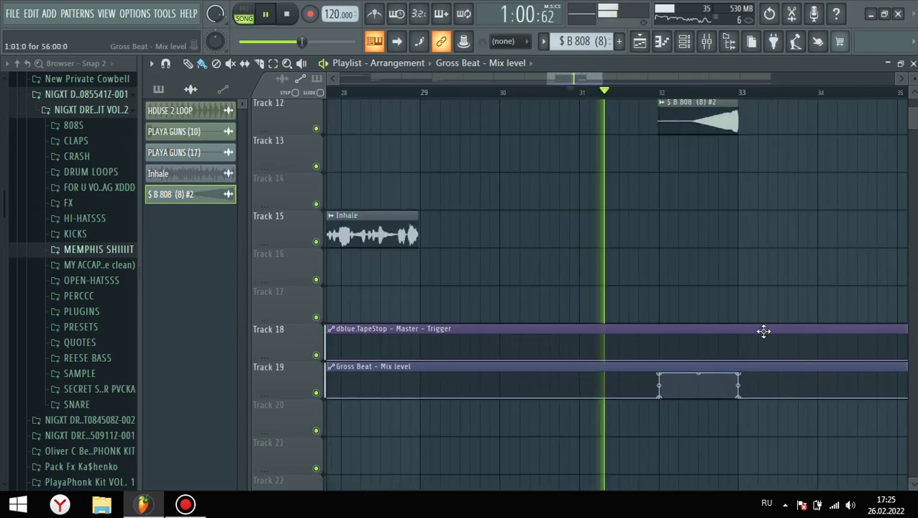
scroll(764, 331, "up", 4)
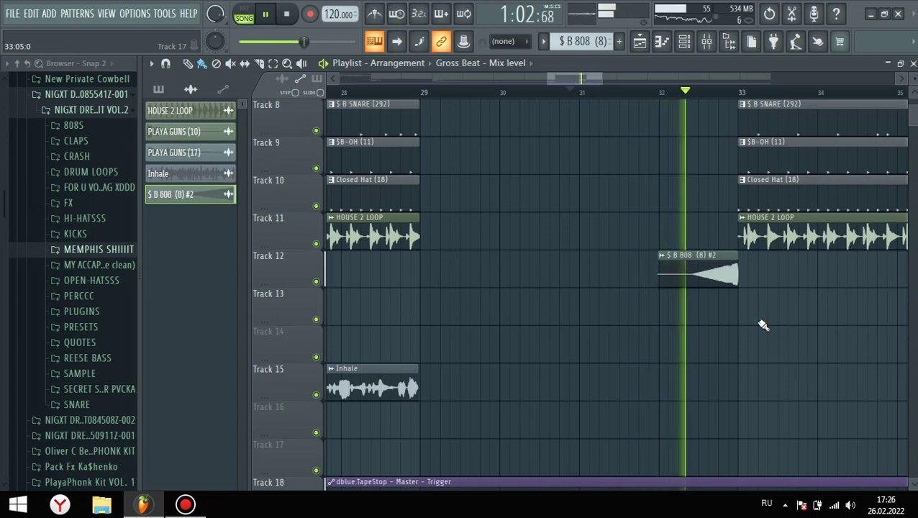
scroll(615, 329, "down", 2)
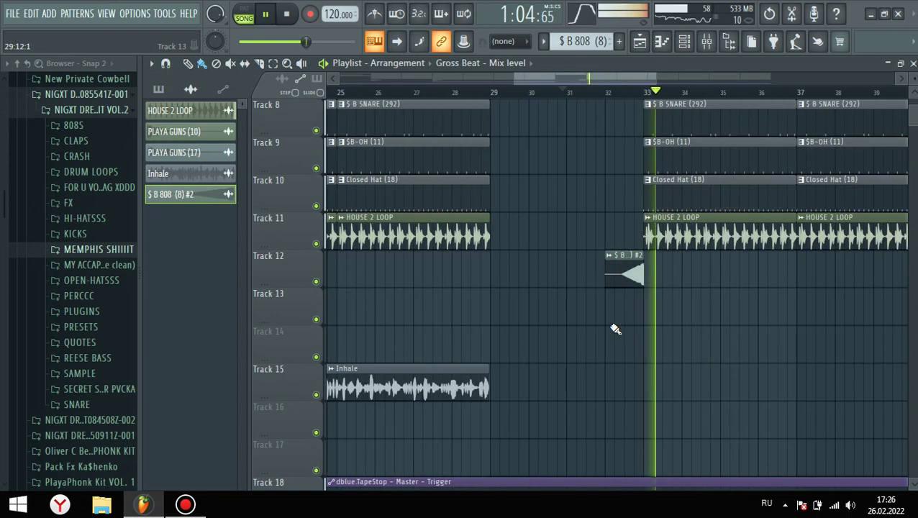
scroll(723, 320, "down", 2)
scroll(698, 333, "down", 3)
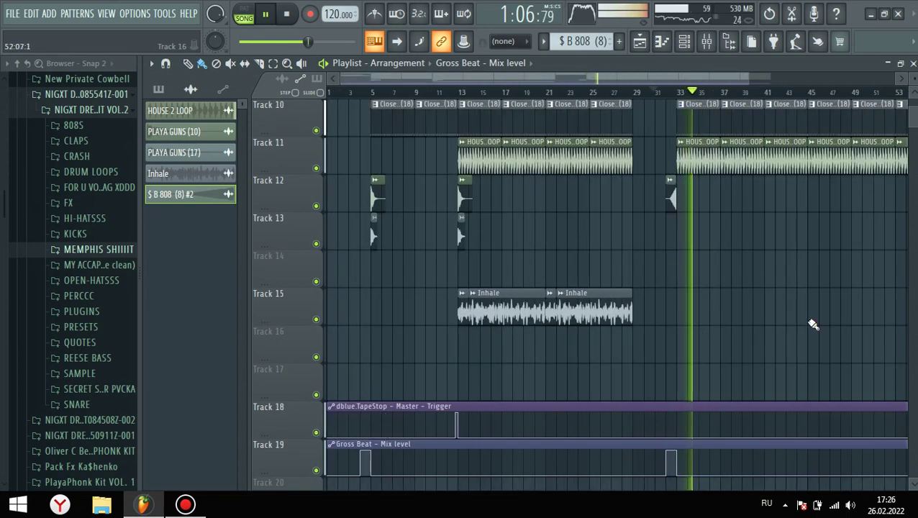
scroll(555, 307, "down", 1)
scroll(734, 319, "up", 3)
scroll(605, 315, "up", 8)
scroll(602, 316, "down", 3)
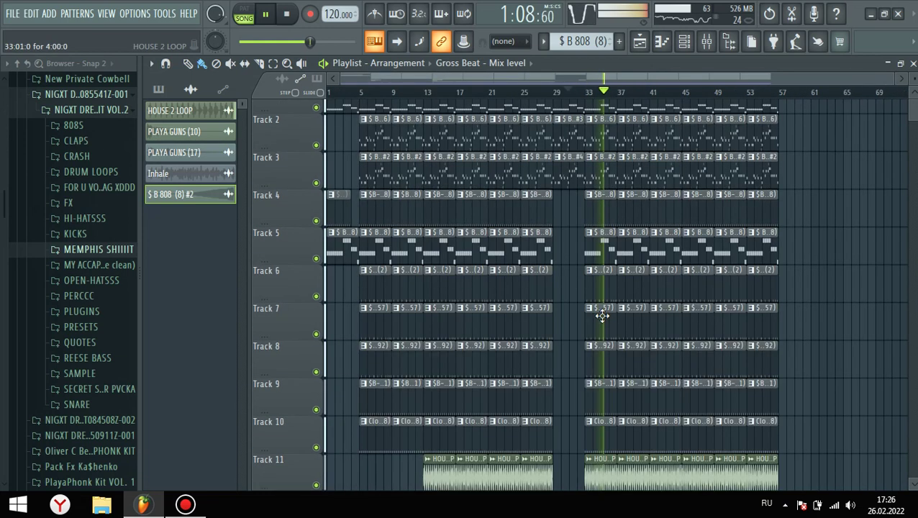
scroll(588, 311, "up", 3)
scroll(588, 305, "down", 5)
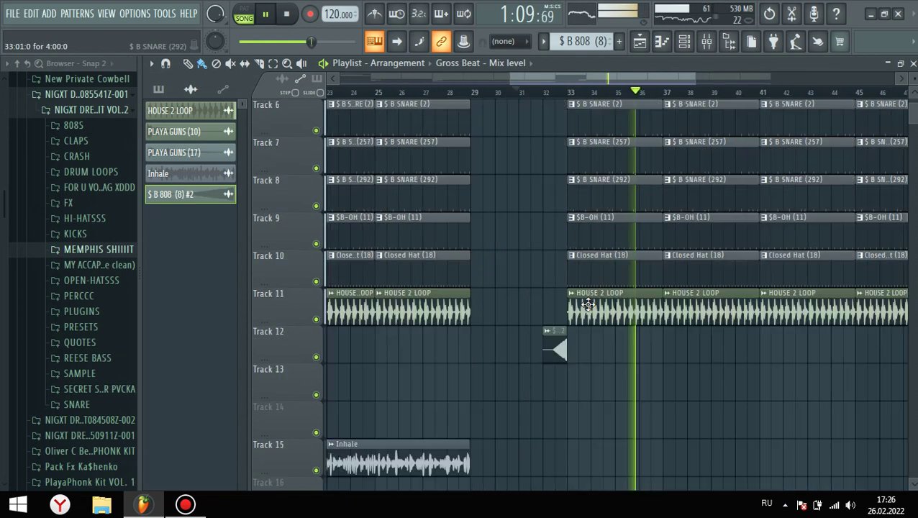
Save the project as KSLV NOH in the my projects folder.
left_click(10, 13)
left_click(46, 90)
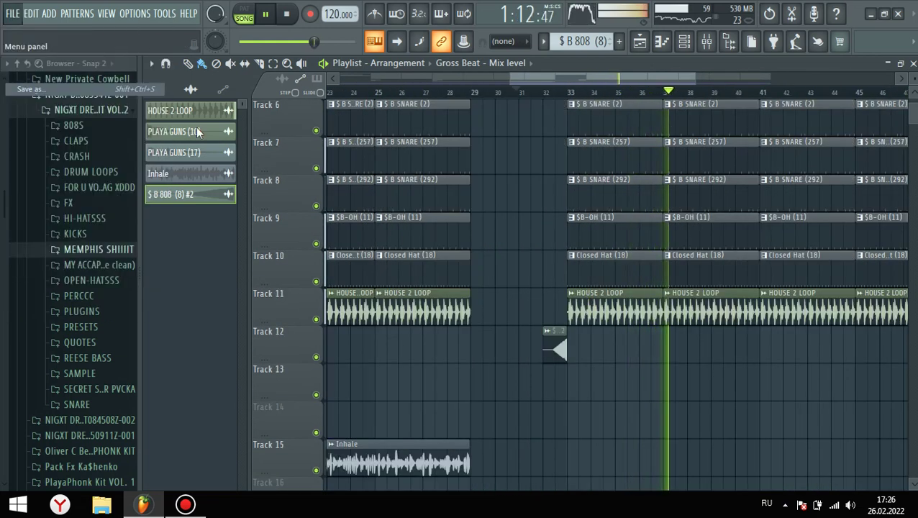
key("BackSpace")
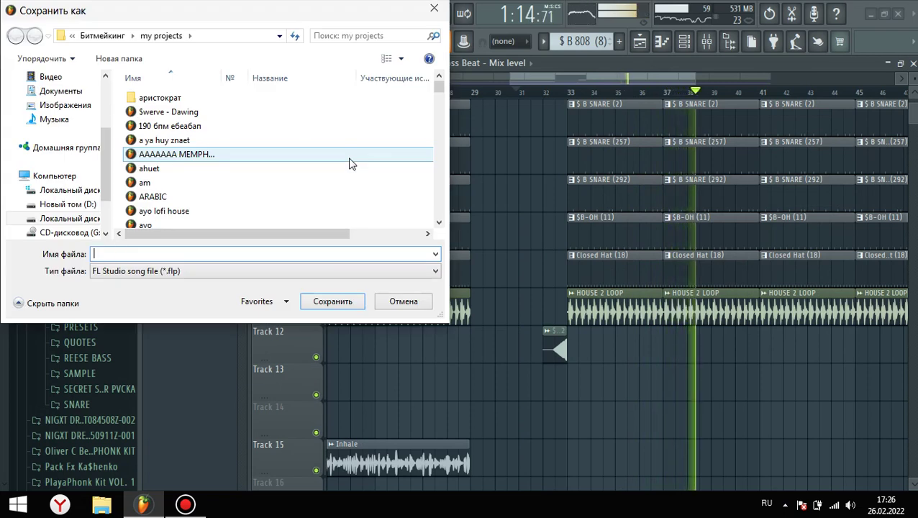
key("alt+shift")
type("KSLV")
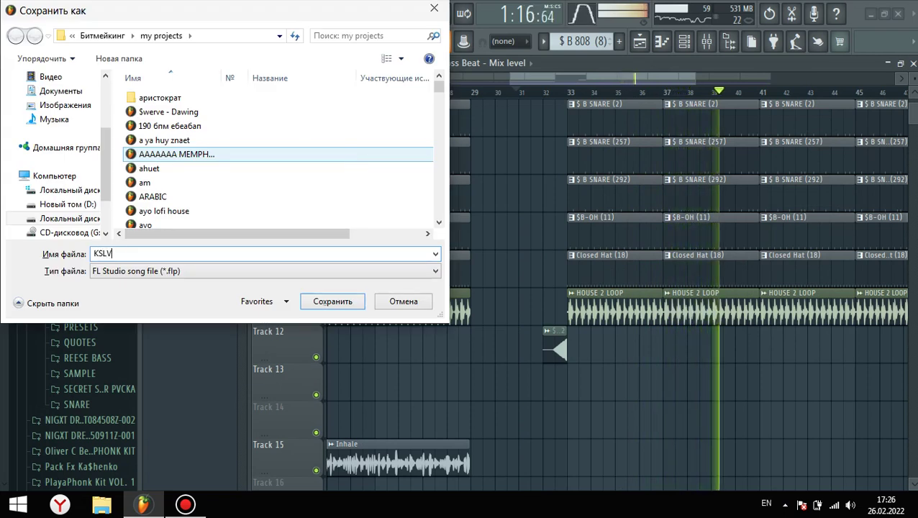
type(" NOH")
key("Return")
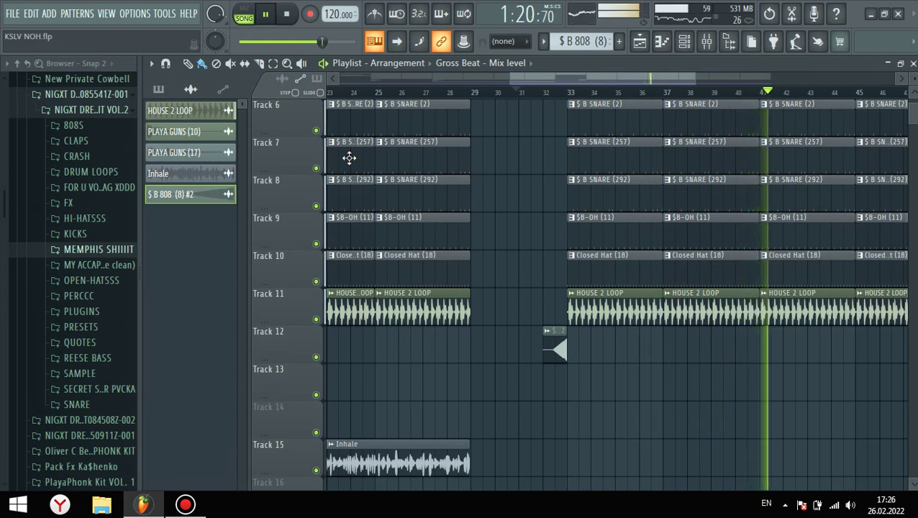
Listen to the section after bar 33 and examine which effects and vocals it lacks compared with the section from bar 13.
scroll(468, 248, "down", 4)
scroll(817, 154, "down", 3, "ctrl")
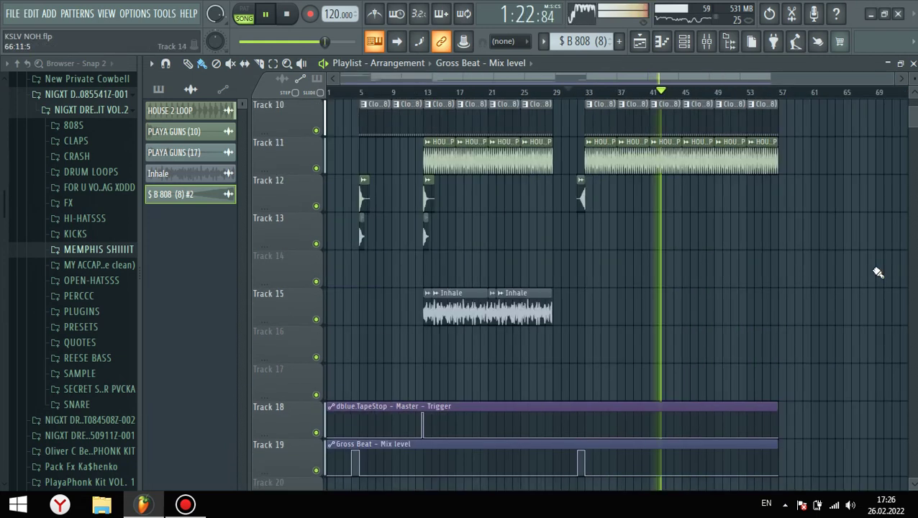
scroll(845, 277, "up", 2)
scroll(762, 286, "up", 3, "ctrl")
scroll(662, 287, "down", 1)
scroll(614, 284, "down", 2, "ctrl")
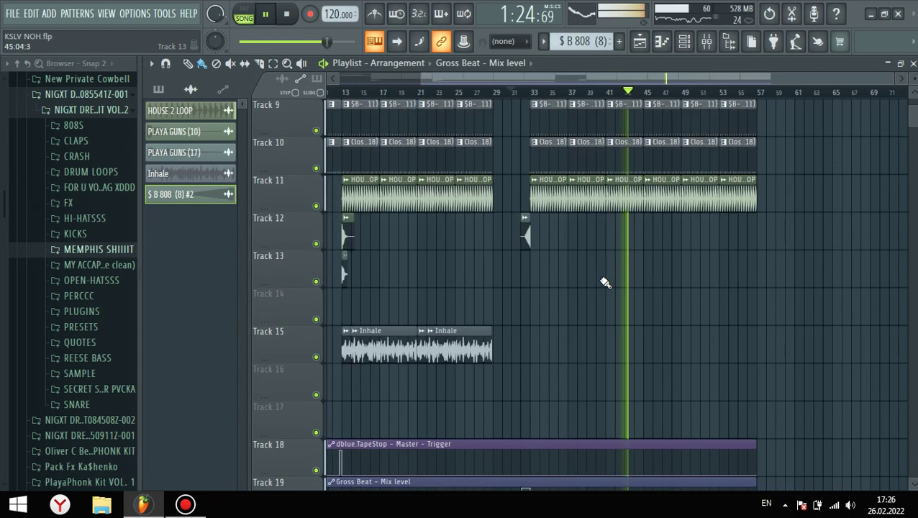
scroll(566, 264, "up", 2, "ctrl")
scroll(774, 219, "down", 2, "ctrl")
scroll(758, 205, "up", 1, "ctrl")
left_click(633, 89)
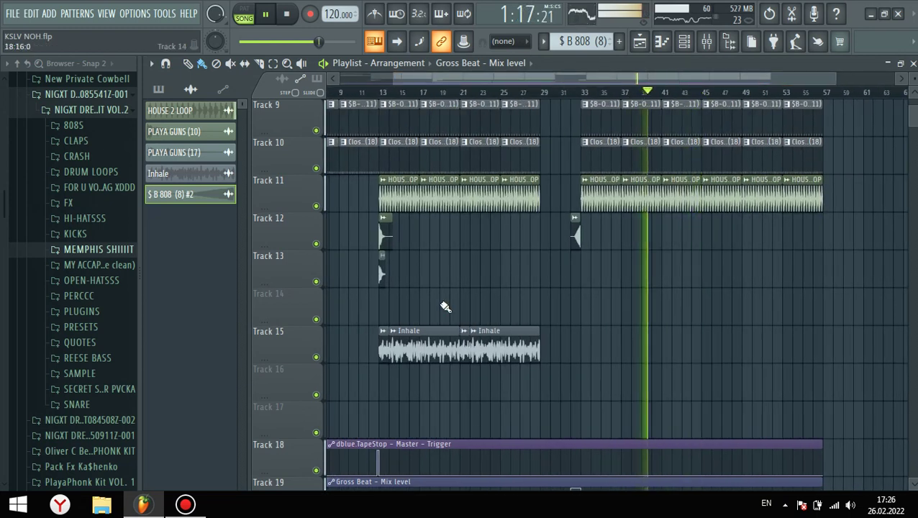
Copy the PLAYA GUNS (10) and PLAYA GUNS (17) clips from bar 13 to bars 33 and 41 on Tracks 13 and 14.
key("ctrl+z")
left_click_drag(385, 238, 588, 281, "shift")
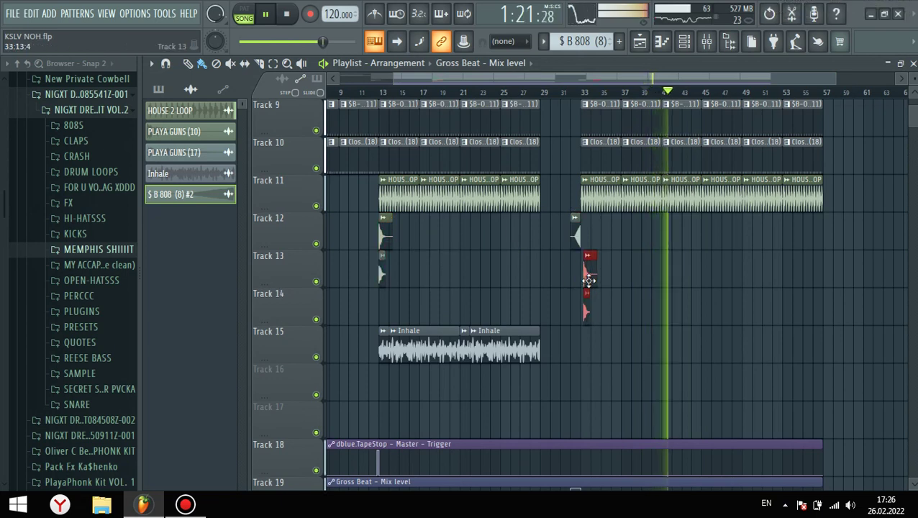
scroll(580, 280, "up", 4)
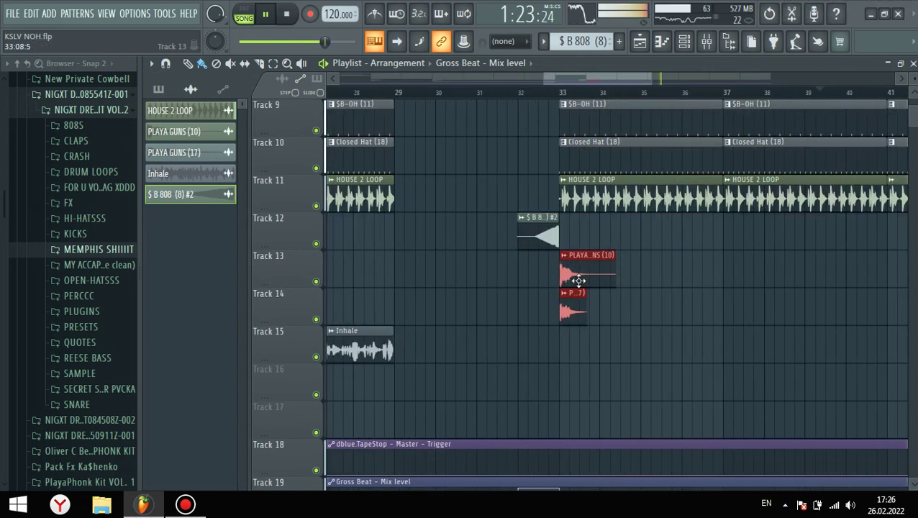
scroll(587, 275, "down", 2)
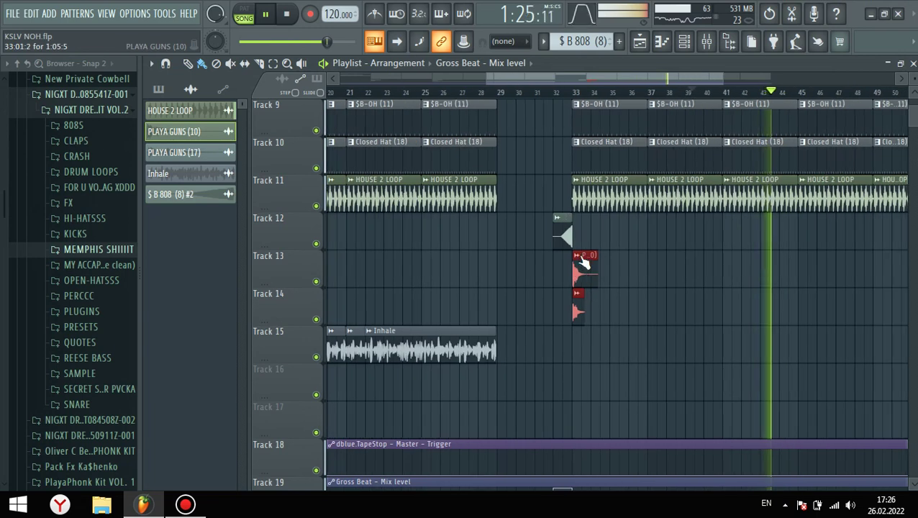
scroll(594, 288, "up", 3)
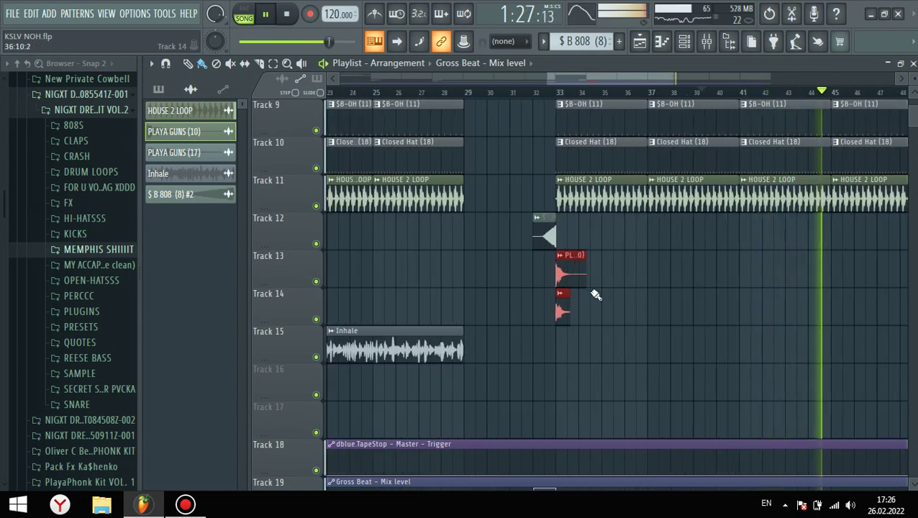
left_click_drag(515, 250, 872, 261)
key("space")
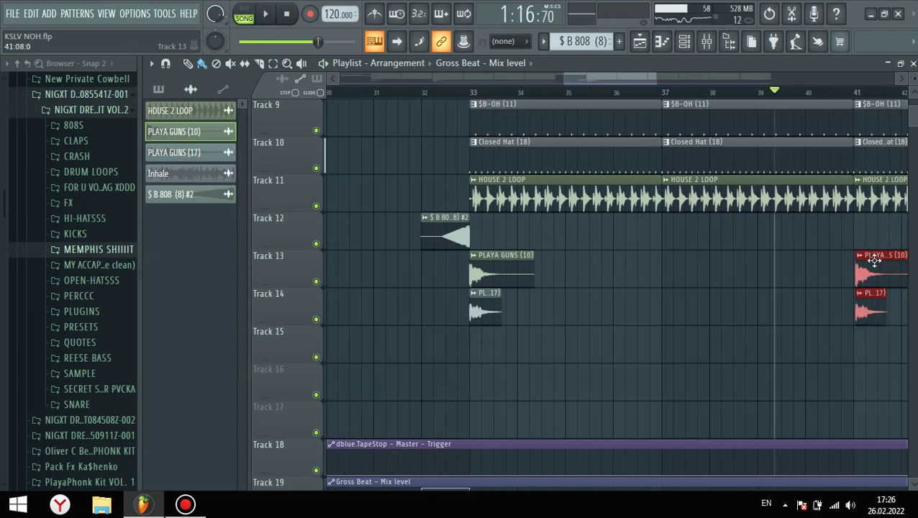
Replace the cowbell clips at bar 41 on Tracks 2 and 3 with copies of $ B COWBELLS (6) #3 and #4.
scroll(460, 302, "up", 5)
scroll(422, 305, "down", 2)
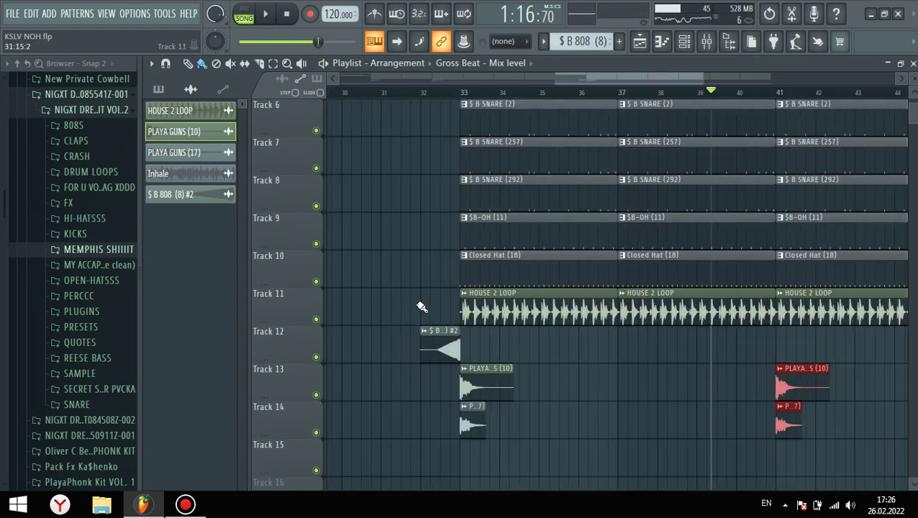
right_click(638, 177)
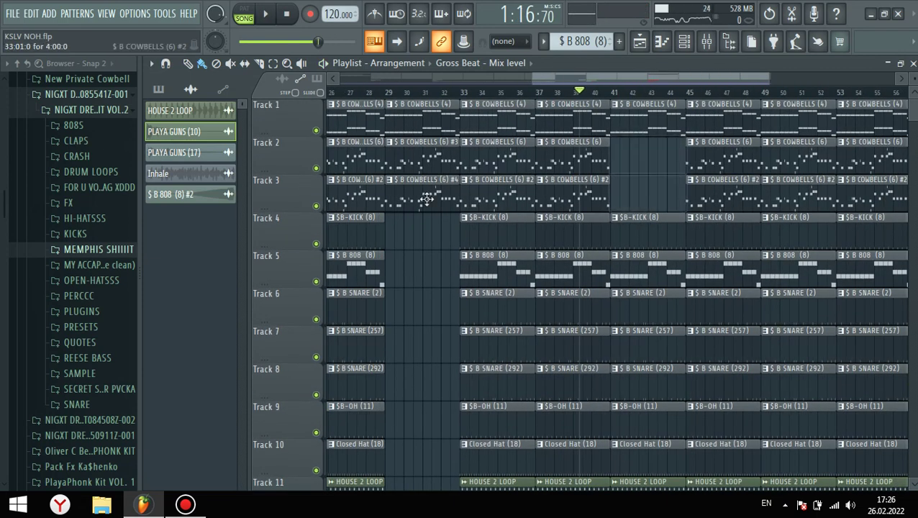
left_click_drag(418, 169, 580, 169)
Listen to the raised cowbells coming in at bar 41 and examine the drum and gunshot clips below them.
scroll(624, 194, "up", 6)
scroll(580, 169, "up", 1)
scroll(611, 159, "up", 1)
key("space")
scroll(513, 173, "down", 8)
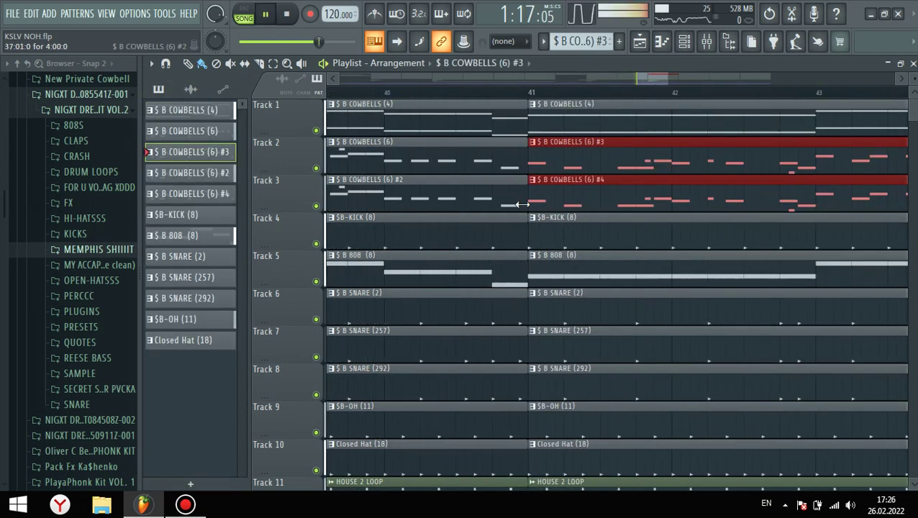
scroll(532, 199, "down", 5)
scroll(560, 209, "up", 5)
scroll(513, 179, "up", 4)
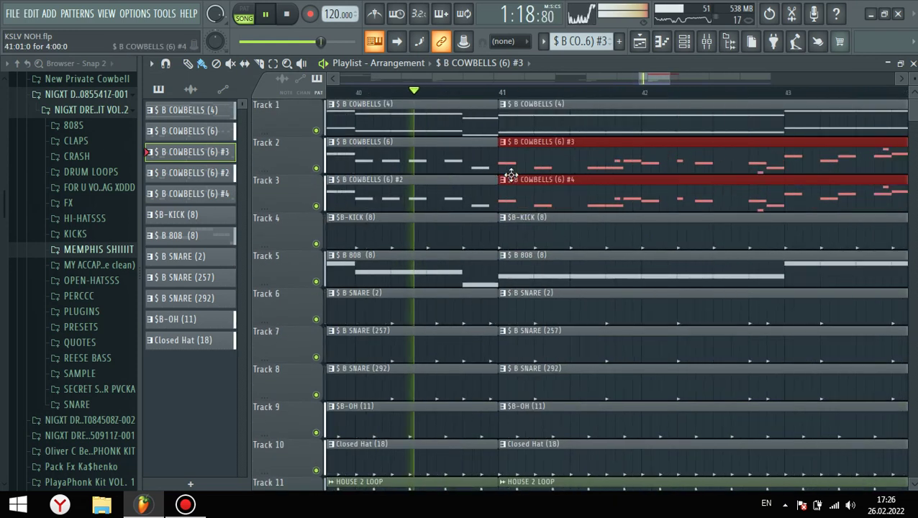
scroll(424, 194, "down", 5)
scroll(425, 194, "down", 5)
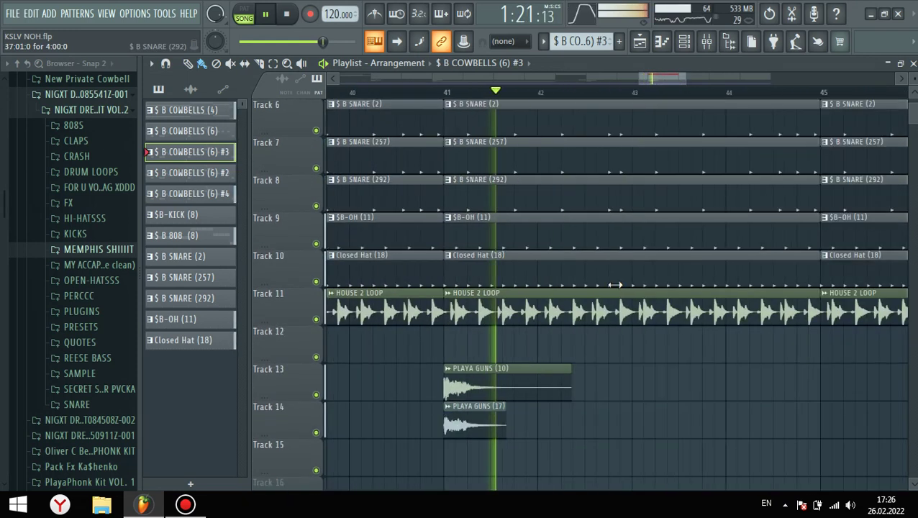
Replace the cowbell clips at bar 45 on Tracks 2 and 3 with copies of $ B COWBELLS (6) #3 and #4.
scroll(701, 283, "up", 5)
right_click(643, 166)
right_click(645, 196)
left_click_drag(554, 193, 508, 171)
scroll(714, 166, "down", 5)
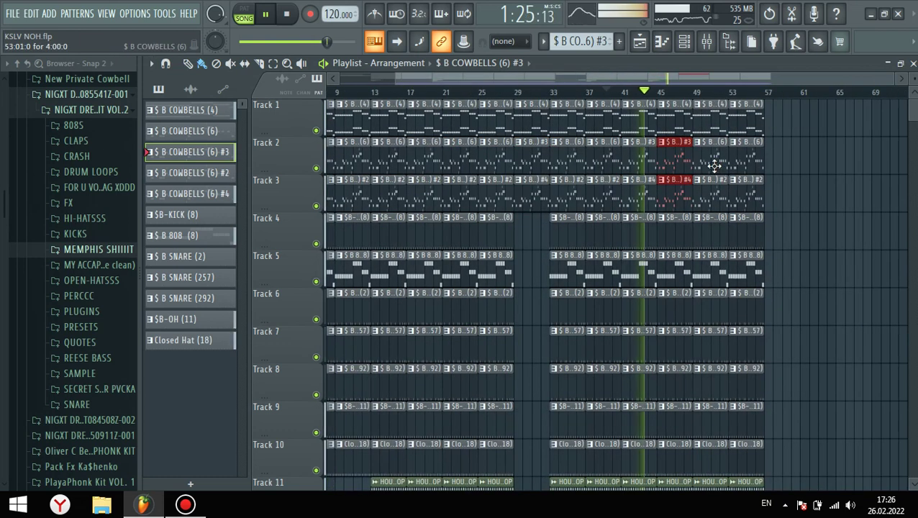
Delete the cowbell clips at bars 49 and 53 on Tracks 2 and 3.
right_click(708, 162)
right_click(714, 196)
right_click(741, 198)
right_click(749, 161)
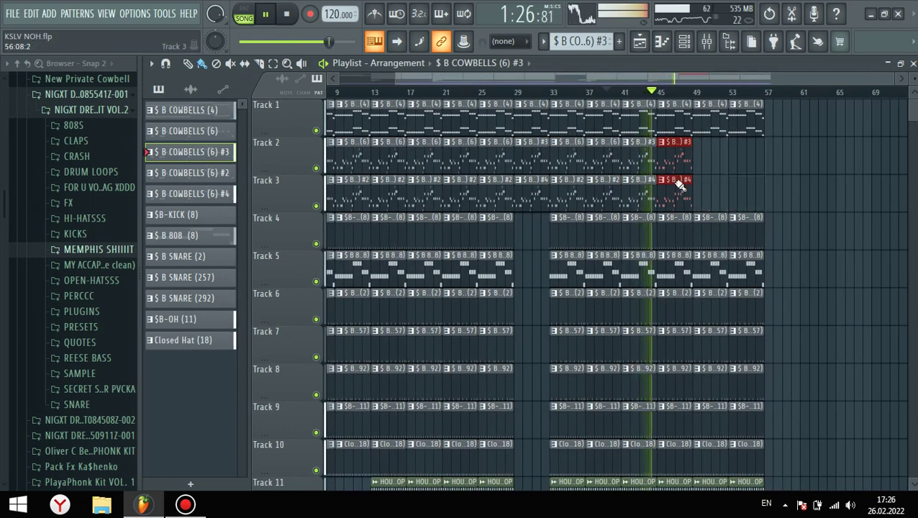
Copy the PLAYA GUNS (10) and PLAYA GUNS (17) clips from bar 41 to bar 49 on Tracks 13 and 14.
scroll(759, 205, "up", 2)
scroll(843, 226, "up", 1)
scroll(784, 204, "down", 3)
right_click(793, 205)
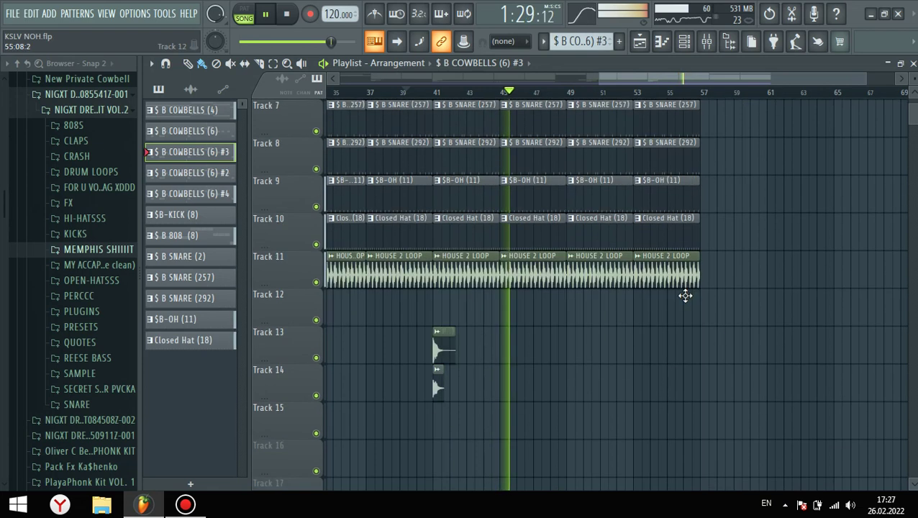
scroll(575, 292, "up", 3)
scroll(697, 276, "up", 2)
scroll(691, 269, "down", 4)
scroll(672, 334, "down", 2)
left_click_drag(547, 271, 464, 185)
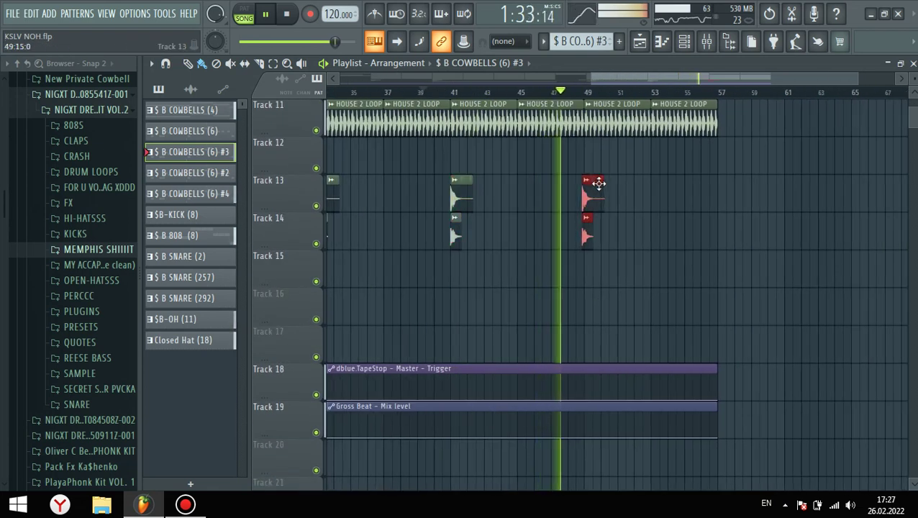
scroll(642, 298, "up", 2)
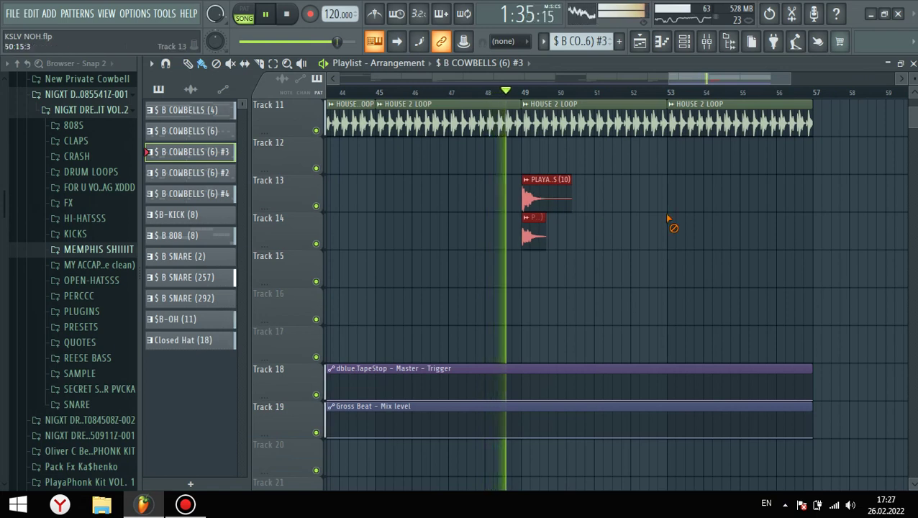
right_click(687, 248)
Delete the drum, 808 and HOUSE 2 LOOP clips at bar 49 on Tracks 4 to 11.
scroll(687, 249, "up", 2)
scroll(669, 242, "up", 4)
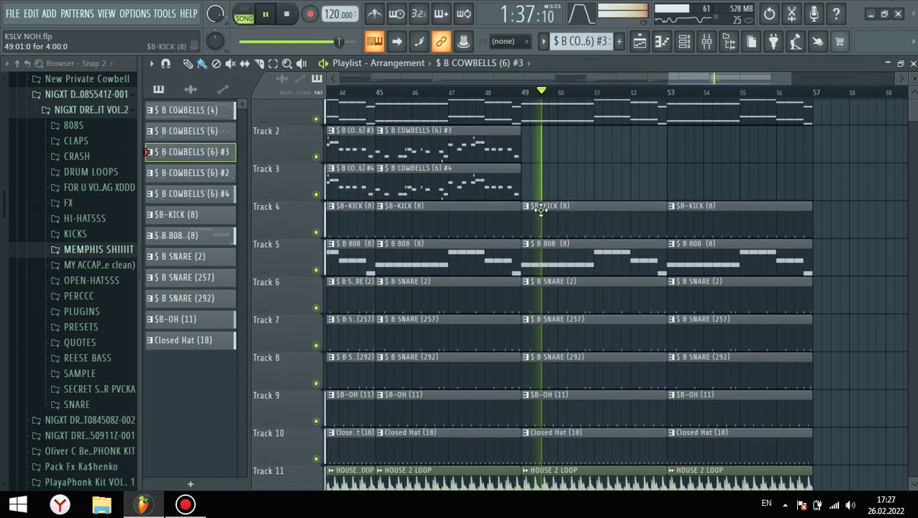
right_click(582, 279)
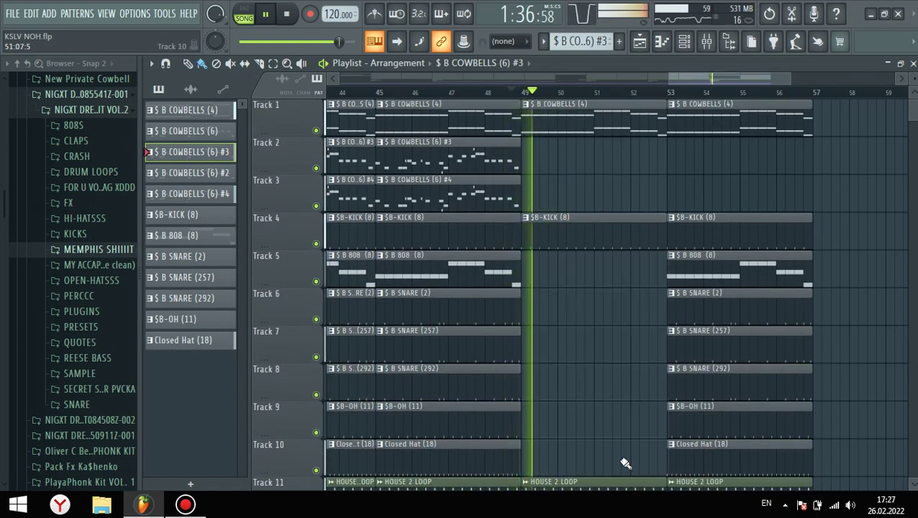
scroll(636, 412, "down", 2)
right_click(627, 425)
key("space")
right_click(574, 165)
Duplicate the $ B COWBELLS (6) #3 and #4 clips from bar 45 to bar 49 and resume playback.
scroll(567, 191, "up", 2)
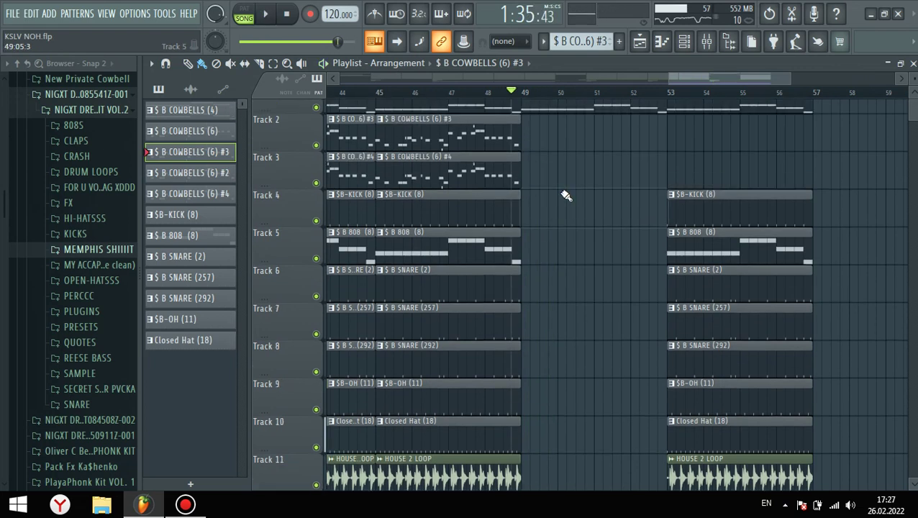
left_click_drag(536, 196, 498, 168)
key("ctrl+b")
key("space")
Delete the remaining pattern and loop clips at bar 53 on Track 1 and Tracks 4 to 11.
right_click(746, 322)
scroll(741, 460, "down", 1)
scroll(727, 355, "up", 1)
right_click(739, 134)
Raise the Gross Beat mix level automation on Track 19 from 0% to 100% at bar 52 and hold it to bar 53.
scroll(716, 289, "down", 3)
scroll(717, 289, "down", 7)
scroll(666, 313, "up", 4)
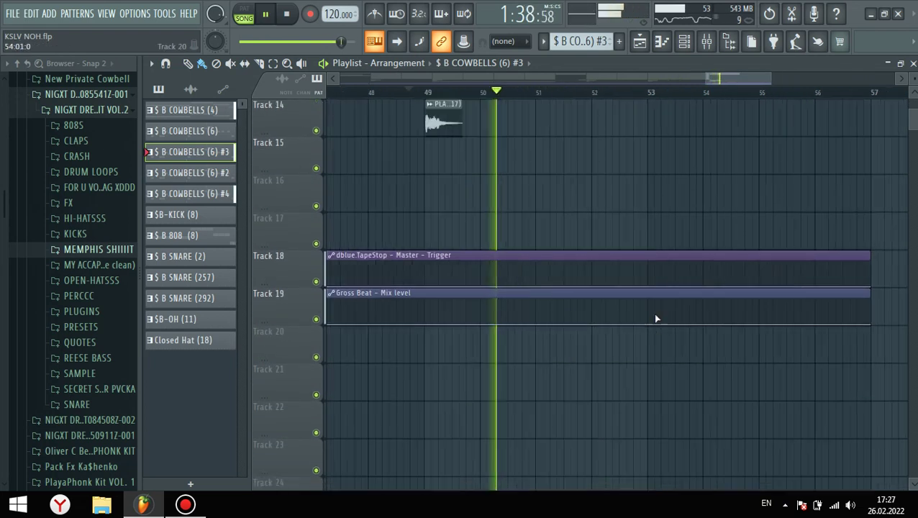
right_click(499, 324)
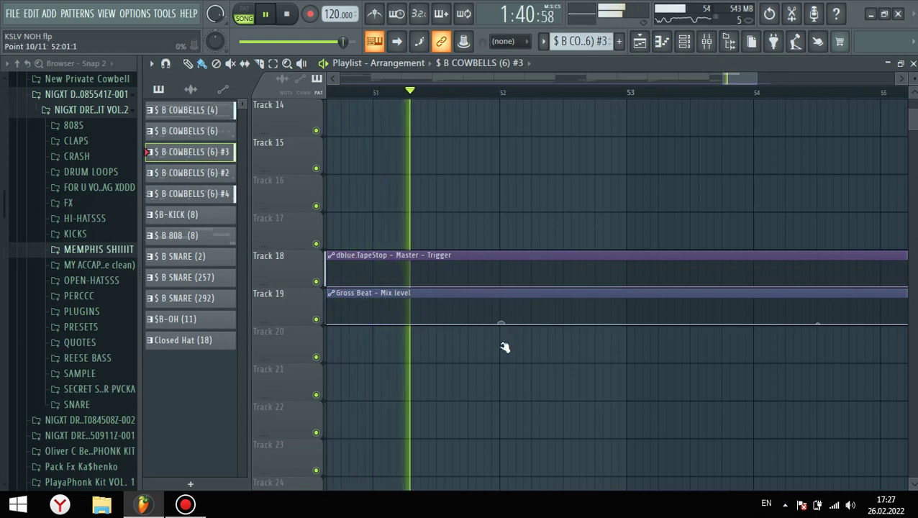
right_click(499, 301)
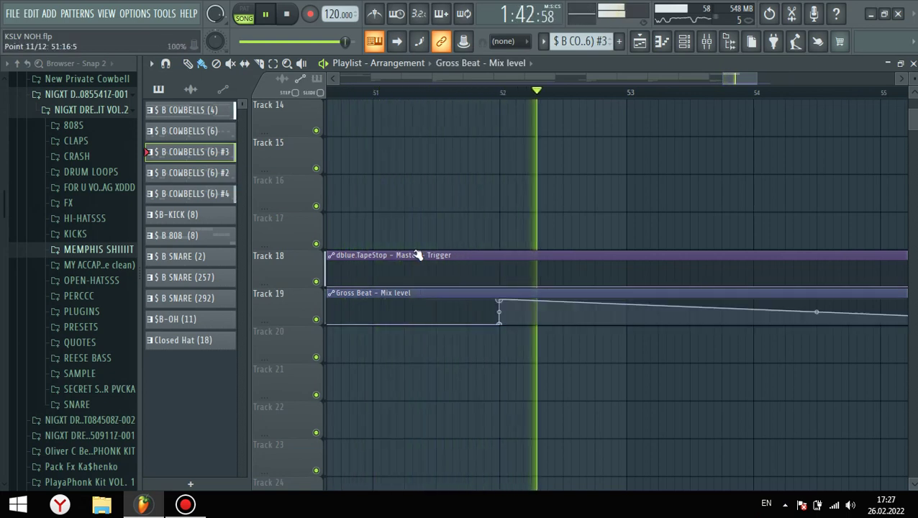
right_click(619, 299)
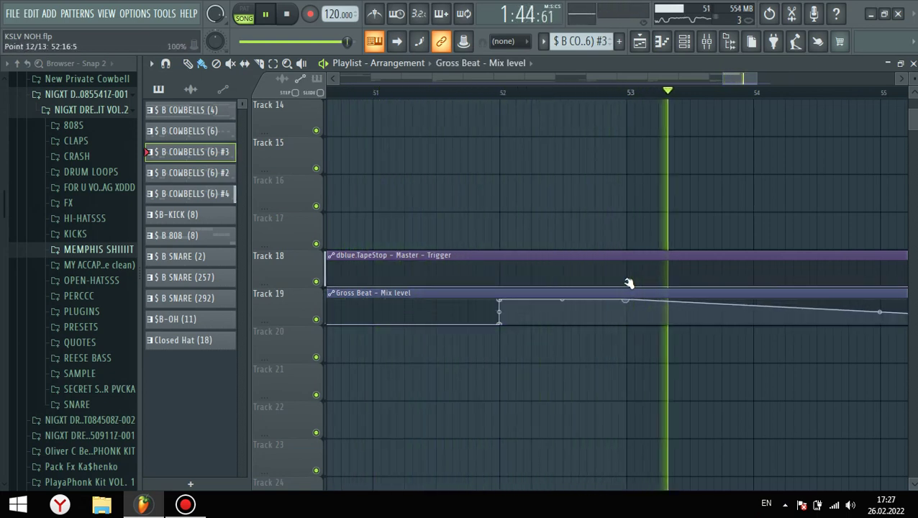
Raise the dblue.TapeStop trigger automation on Track 18 to maximum late in bar 52 and hold it to bar 53.
right_click(592, 286)
right_click(592, 262)
right_click(632, 268)
left_click_drag(632, 269, 626, 261)
Play the song from bar 1 and examine the intro, first drop and cowbell break across all tracks.
scroll(692, 276, "down", 8)
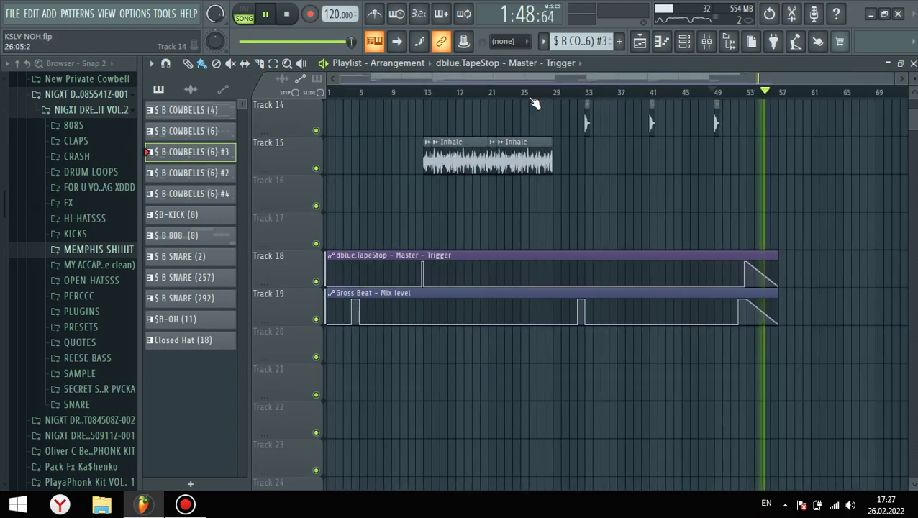
left_click_drag(419, 93, 102, 99)
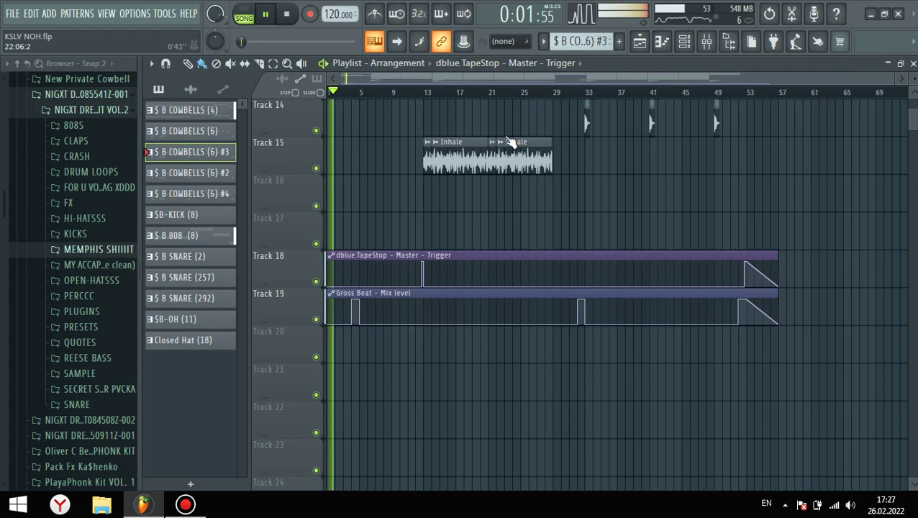
scroll(516, 229, "up", 5)
scroll(400, 267, "up", 2)
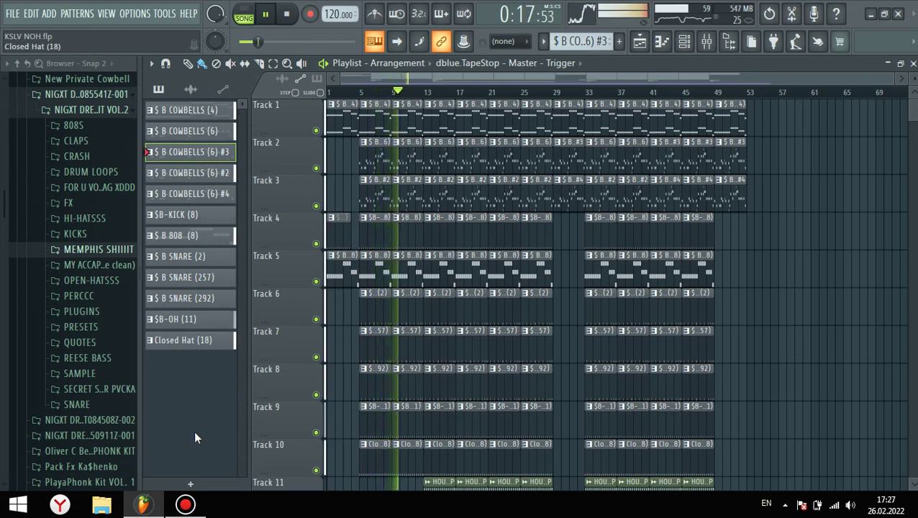
scroll(496, 375, "down", 2)
scroll(496, 375, "down", 2)
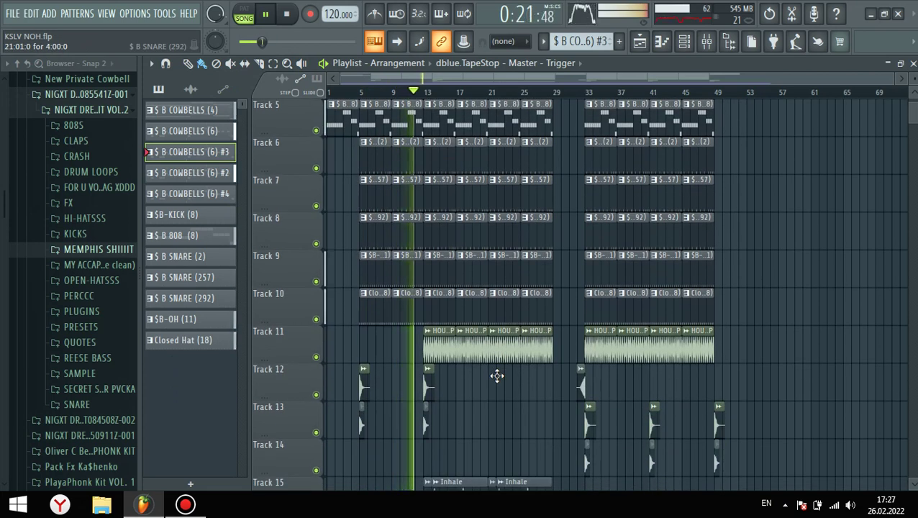
scroll(472, 384, "down", 2)
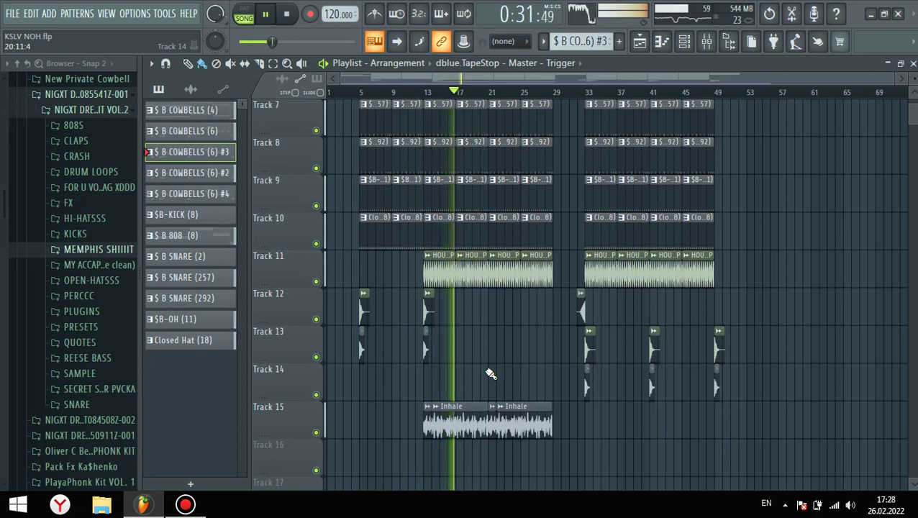
scroll(490, 373, "up", 6)
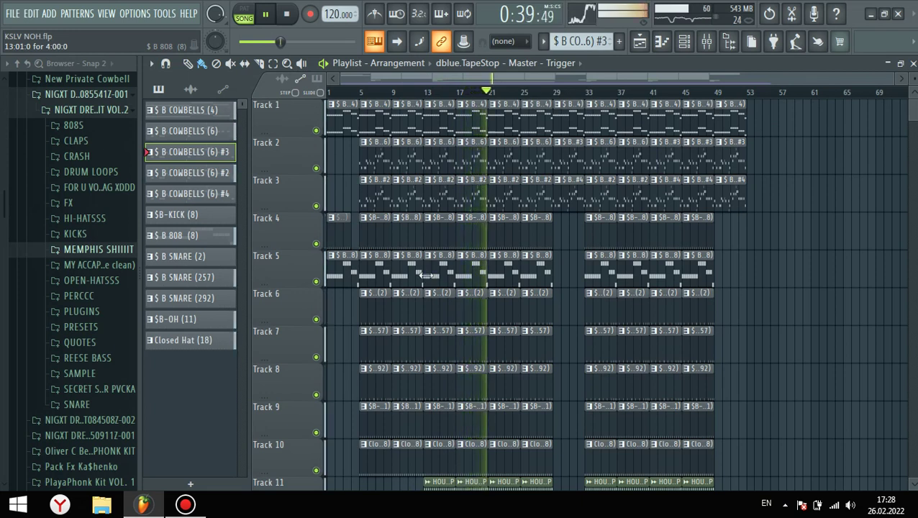
scroll(426, 275, "down", 6)
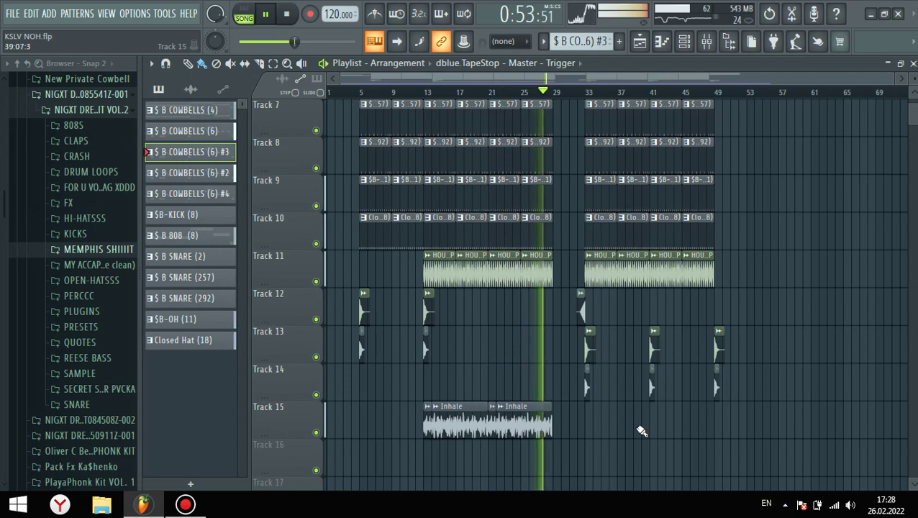
scroll(641, 430, "up", 6)
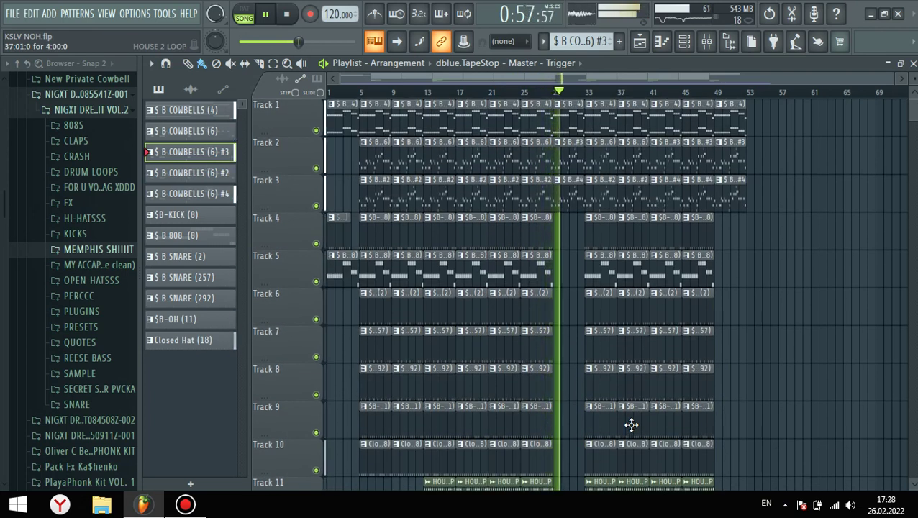
scroll(631, 425, "down", 11)
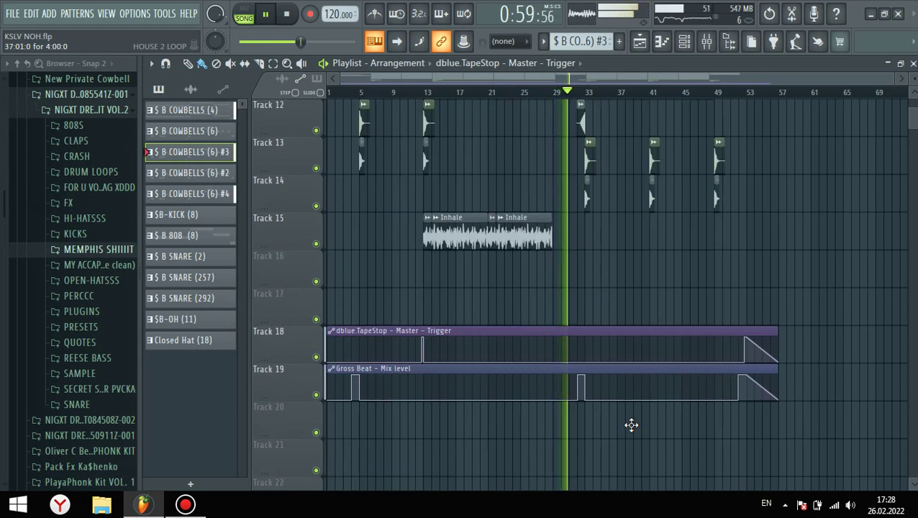
scroll(623, 393, "up", 8)
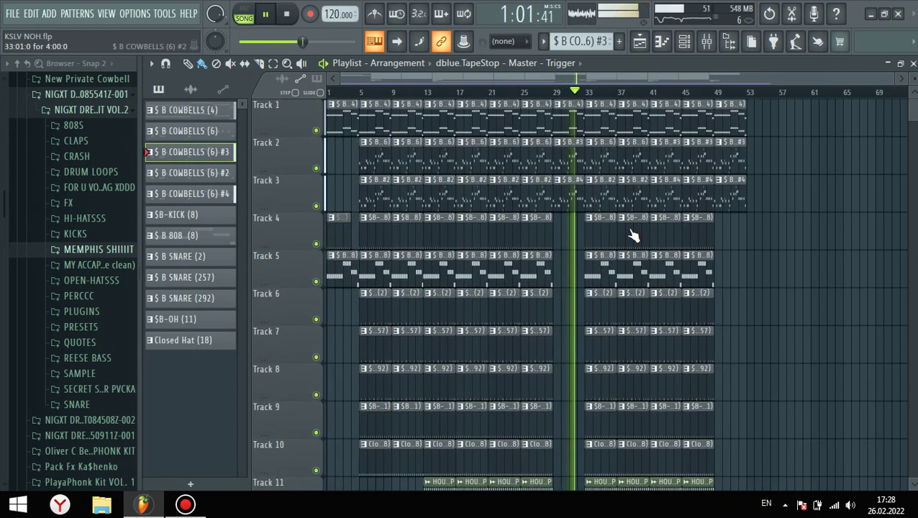
Listen to the reversed 808 transition and second drop while examining their clips from bar 32 onward.
scroll(606, 299, "up", 6)
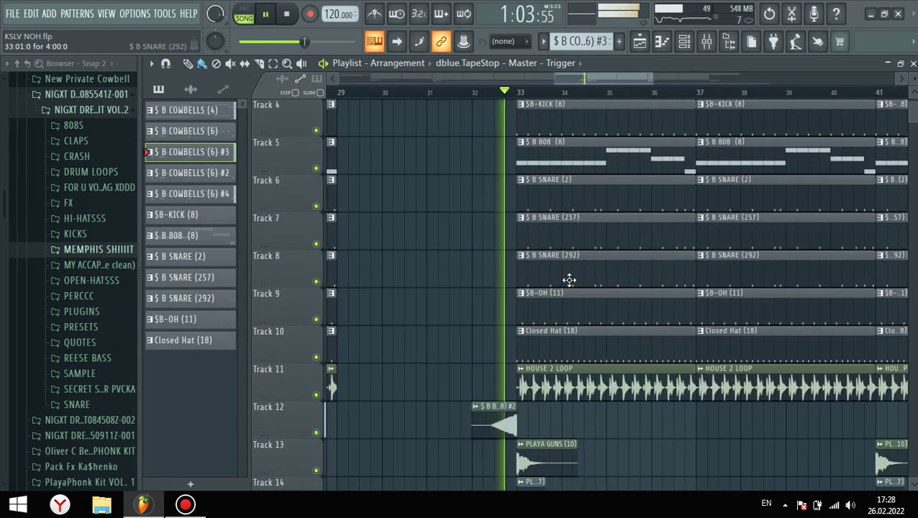
scroll(563, 277, "down", 5)
scroll(576, 273, "up", 8)
scroll(600, 270, "down", 4)
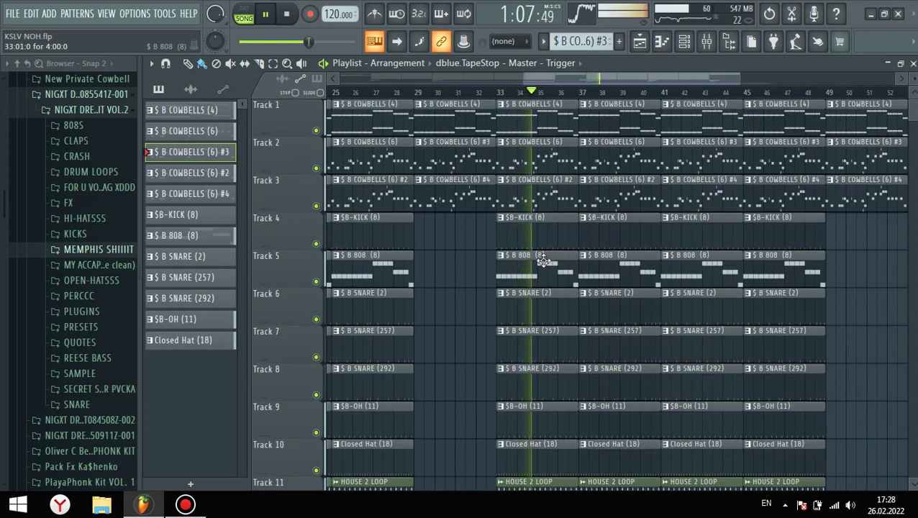
scroll(508, 257, "down", 4)
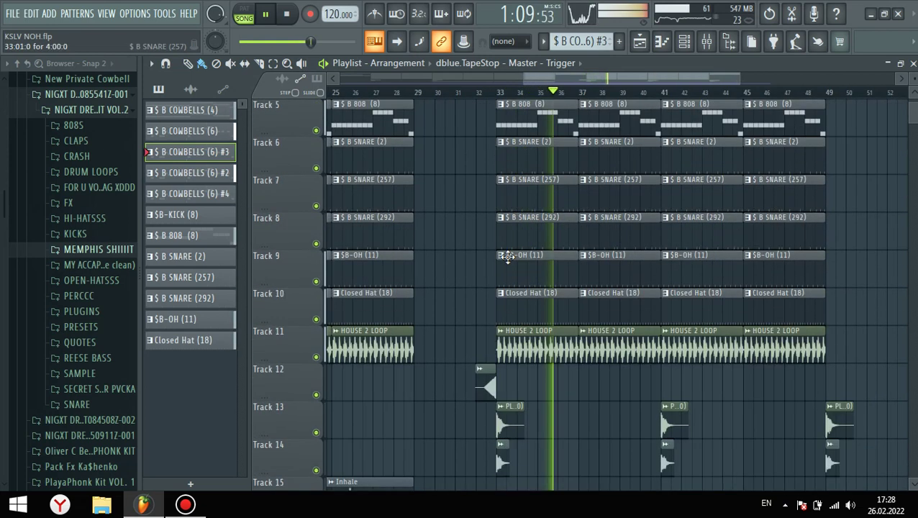
scroll(507, 258, "down", 4)
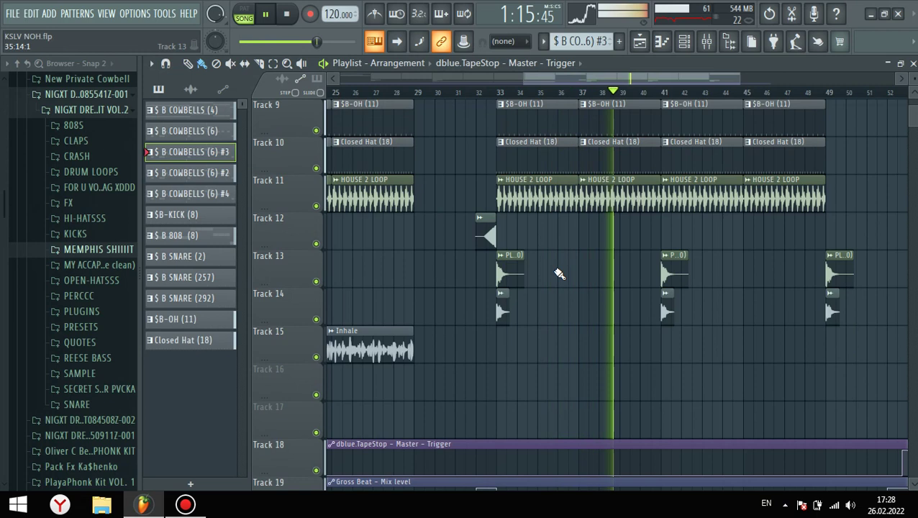
scroll(559, 273, "up", 2)
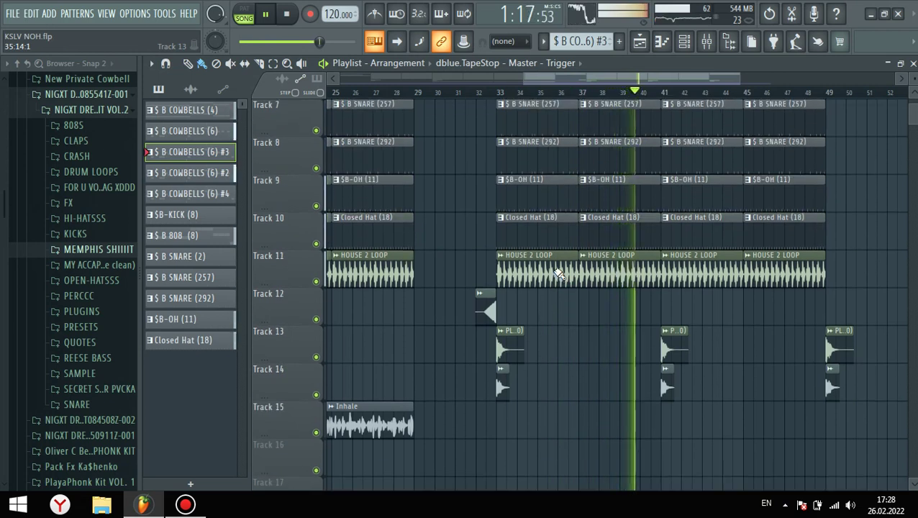
scroll(534, 266, "up", 2)
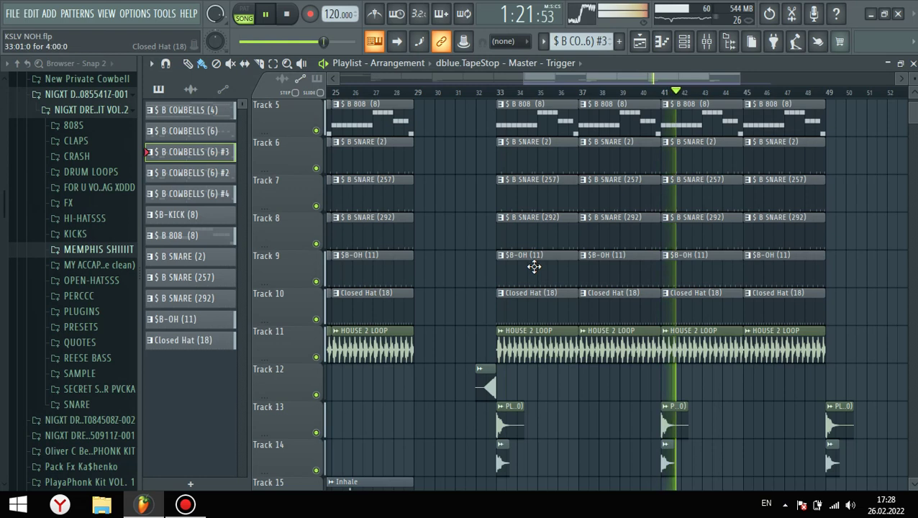
scroll(534, 267, "up", 3)
scroll(494, 285, "up", 1)
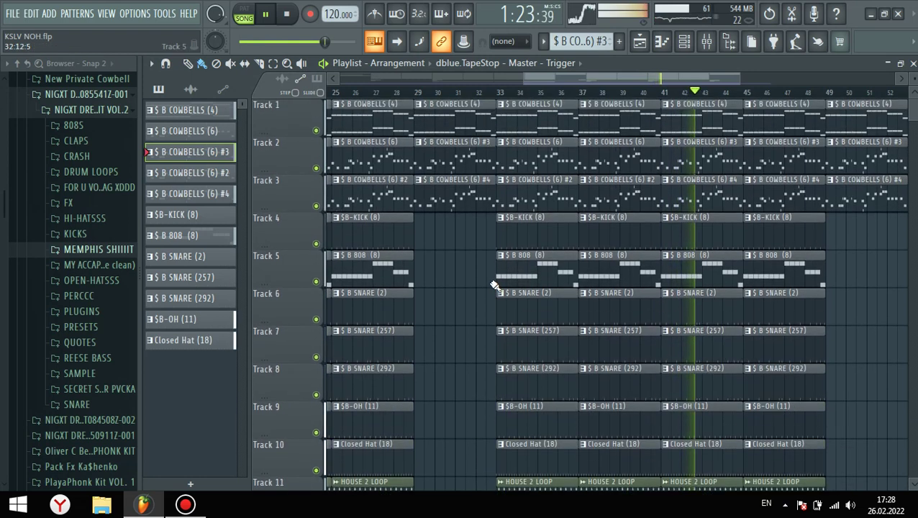
scroll(777, 255, "down", 8)
scroll(843, 288, "up", 6)
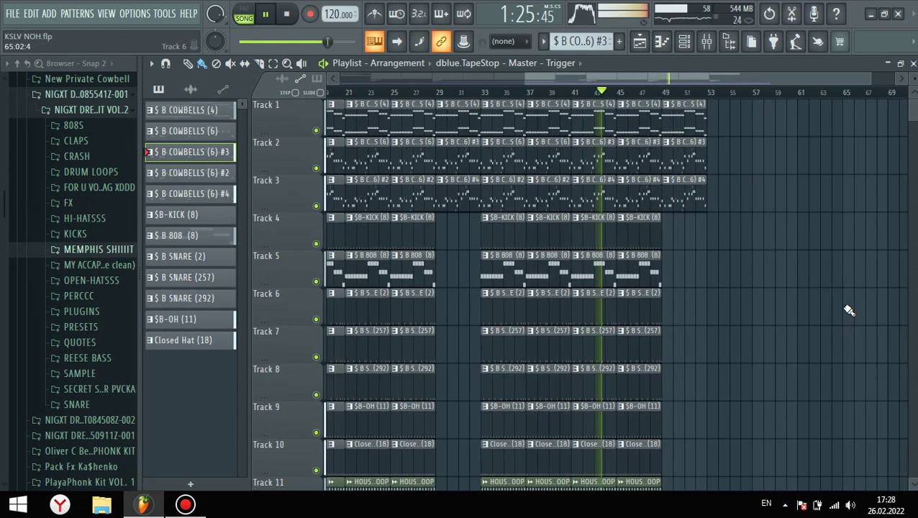
Listen to the ending from bar 49 and examine its gunshot clips and the TapeStop and Gross Beat automation.
scroll(780, 320, "down", 2)
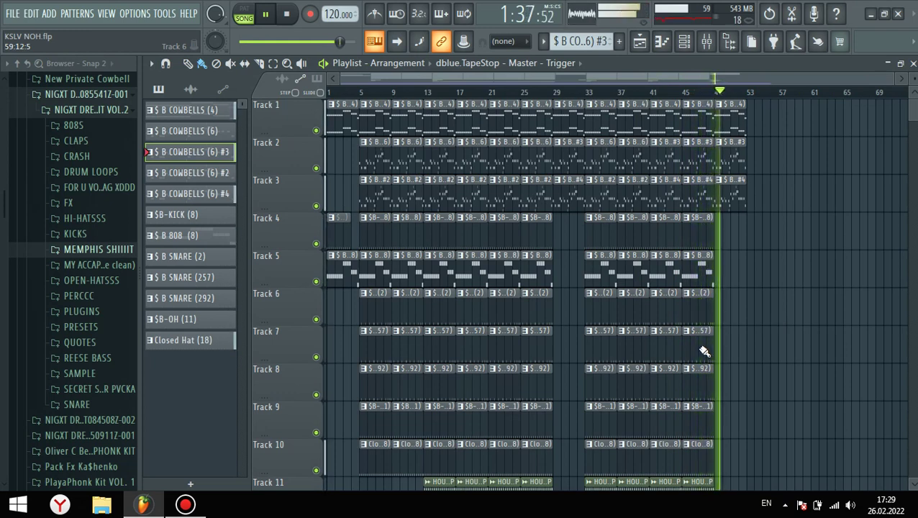
scroll(704, 351, "down", 5)
scroll(748, 359, "up", 6, "ctrl")
scroll(586, 428, "up", 3, "ctrl")
left_click_drag(554, 440, 516, 371)
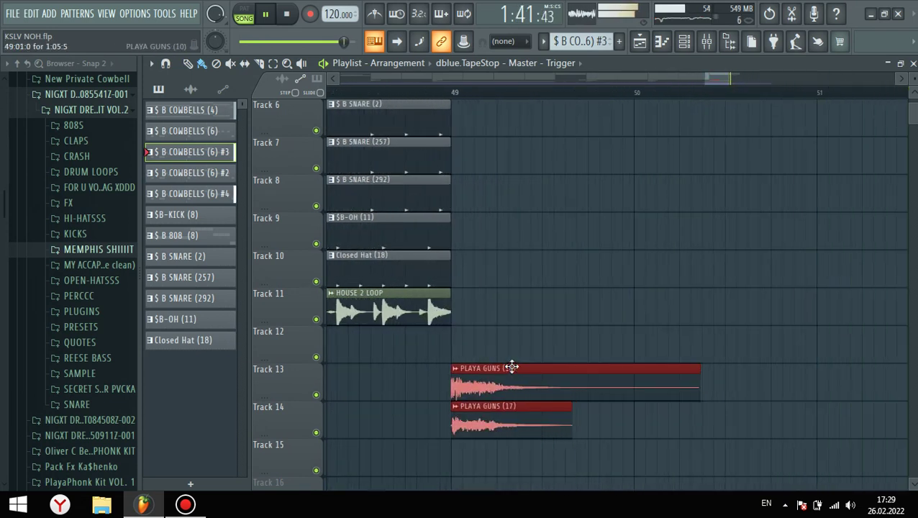
scroll(748, 307, "down", 4, "ctrl")
scroll(748, 307, "down", 3)
scroll(748, 307, "down", 3, "ctrl")
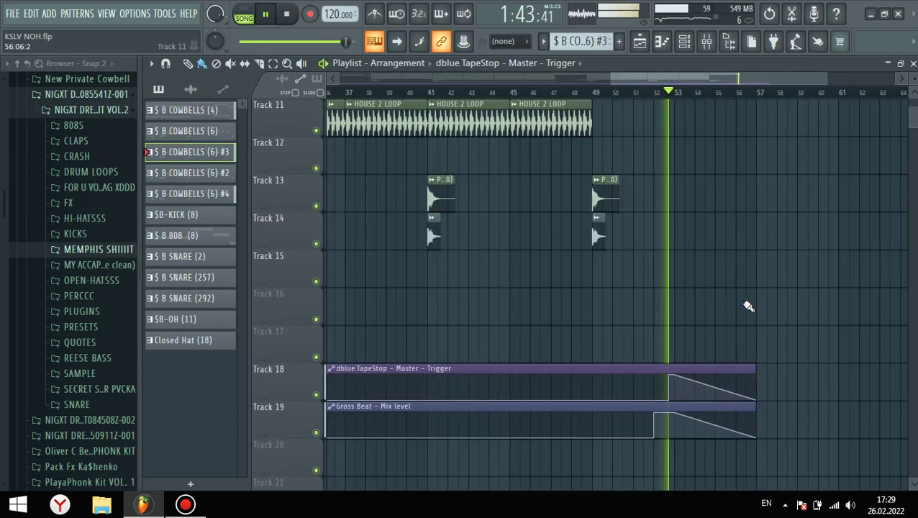
Stop playback and switch to the Bandicam recorder window.
key("space")
left_click(186, 504)
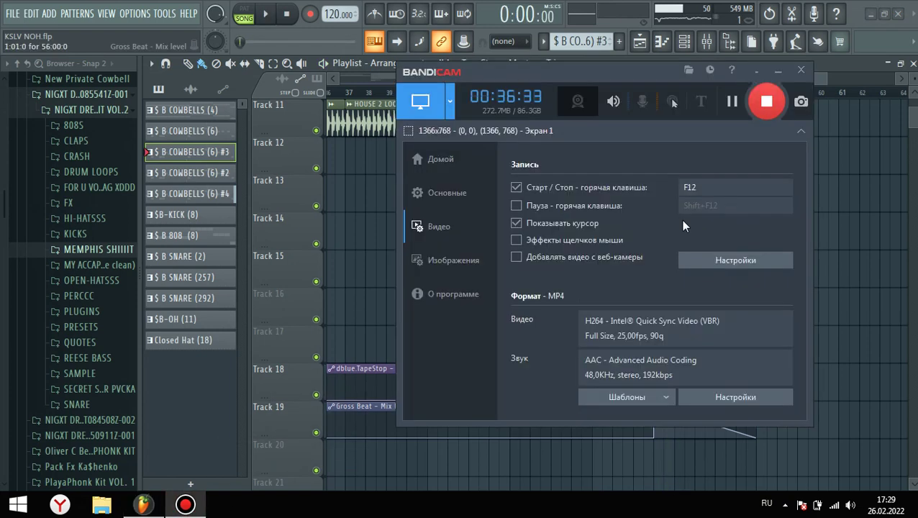